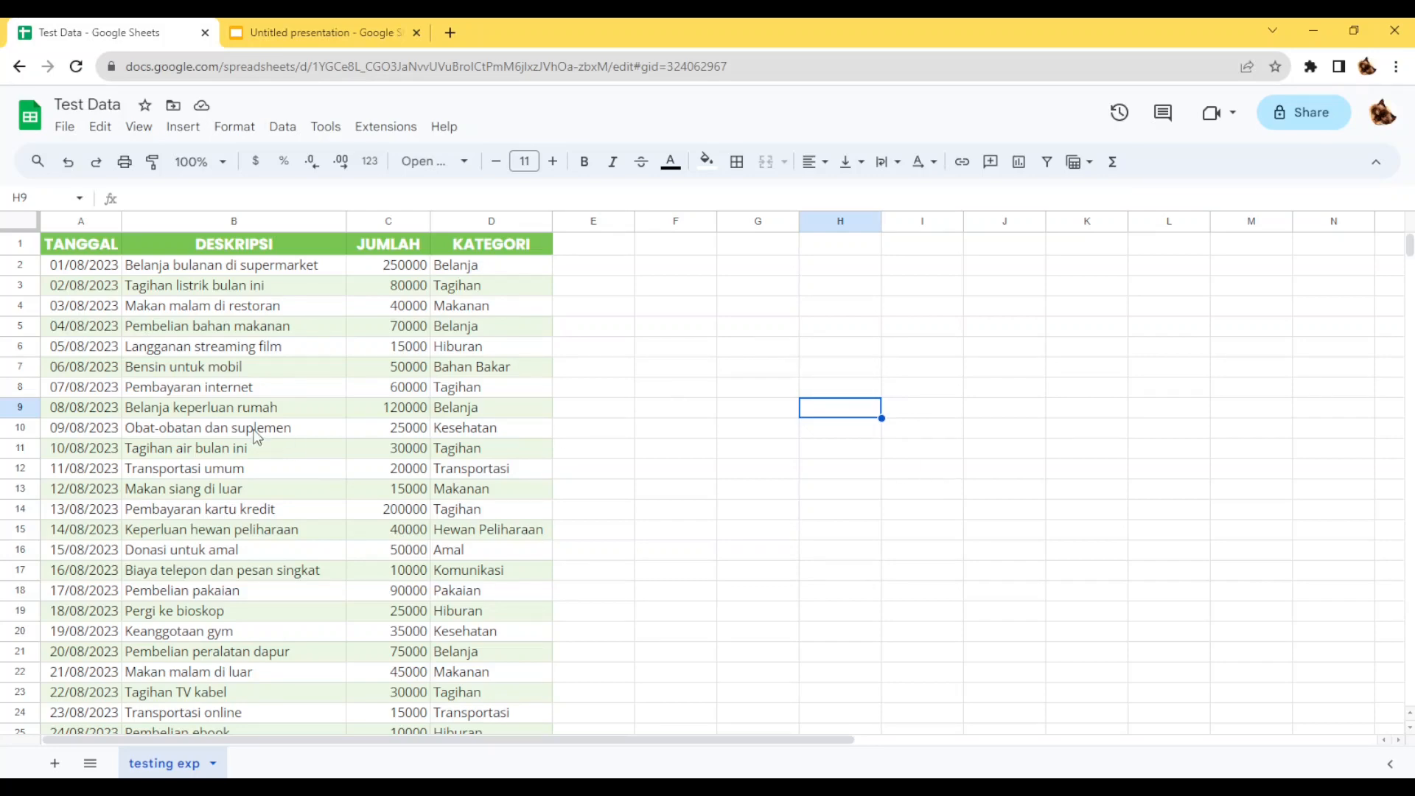
Look through the expense records on the testing exp sheet, from the first August entries down to the September ones.
scroll(258, 438, "down", 3)
scroll(256, 433, "down", 2)
scroll(257, 433, "down", 6)
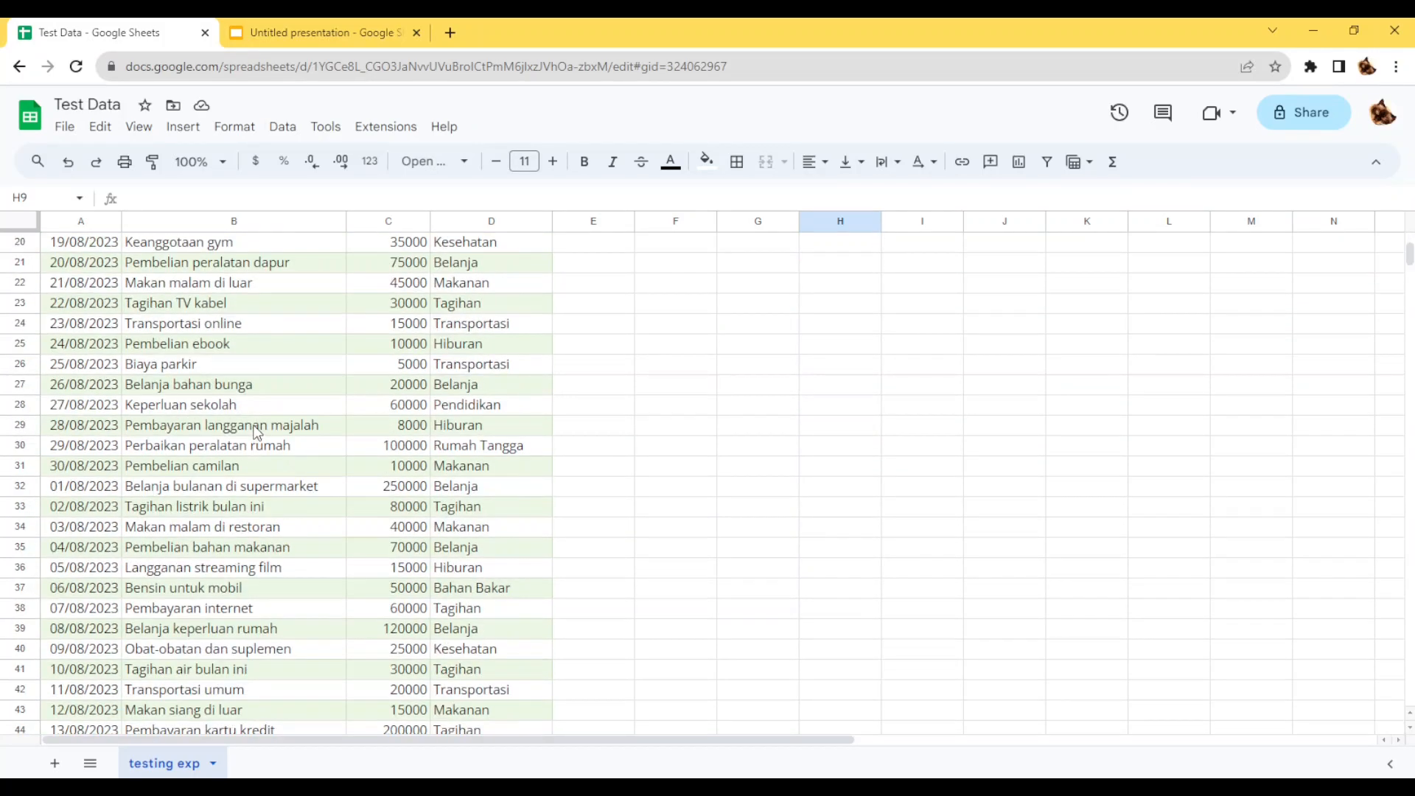
scroll(257, 433, "down", 3)
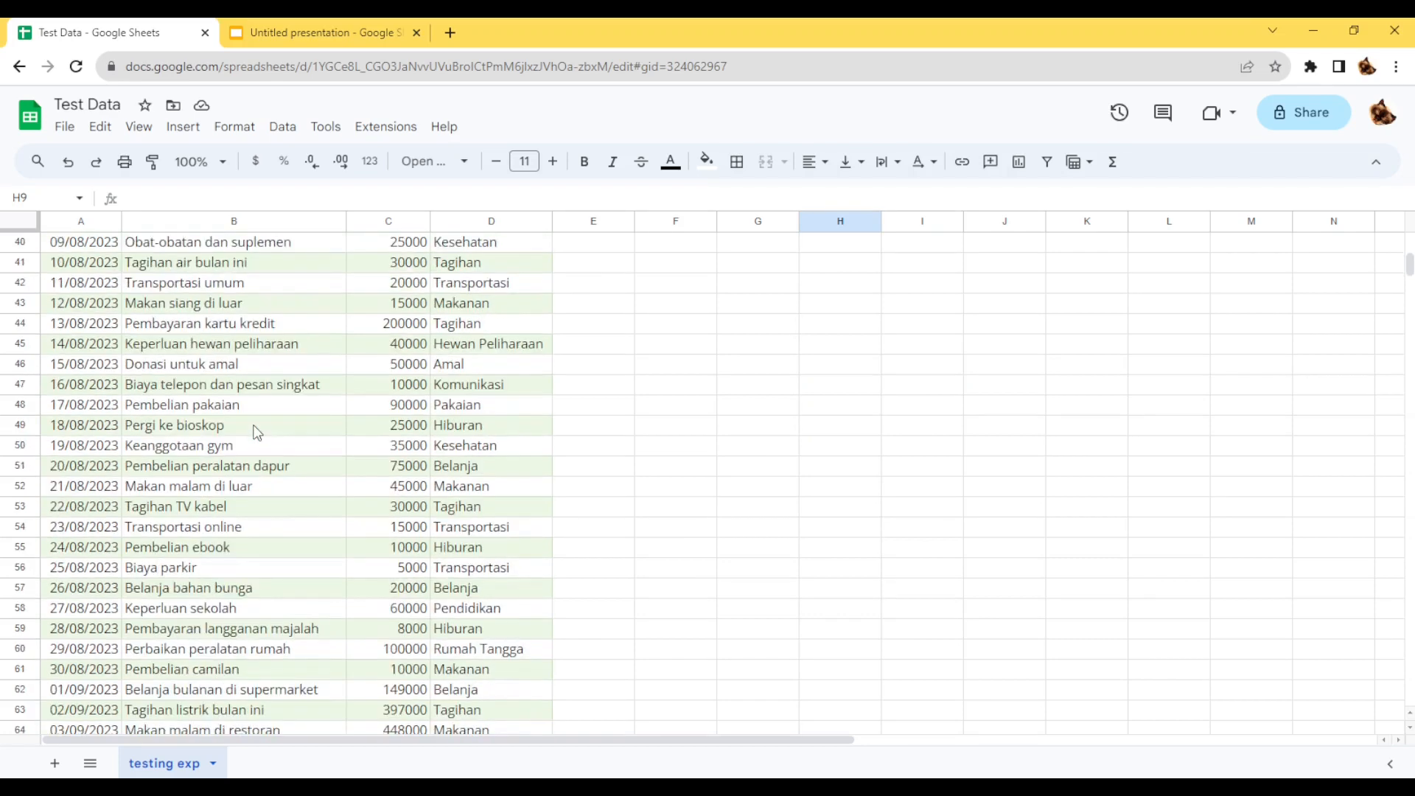
scroll(256, 433, "down", 8)
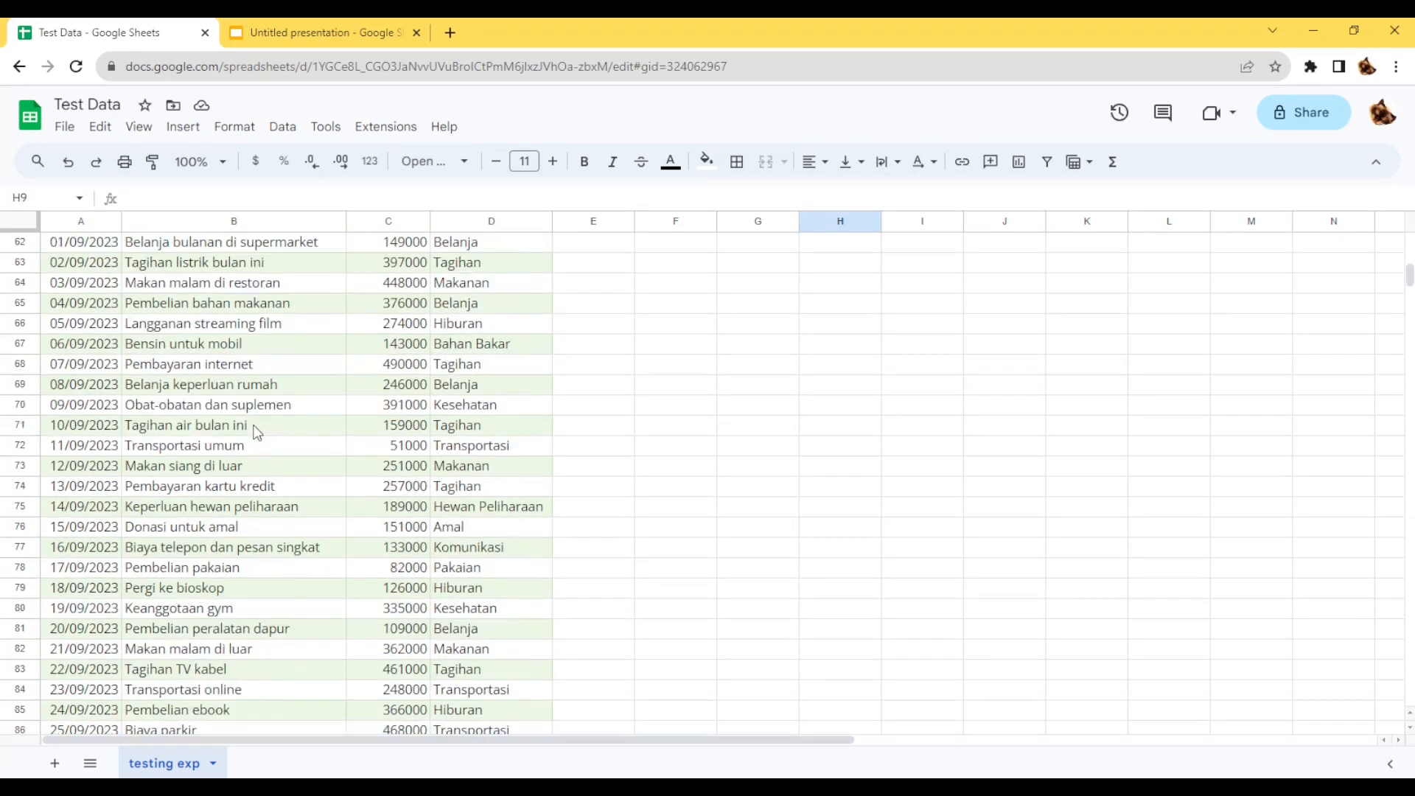
scroll(256, 433, "down", 5)
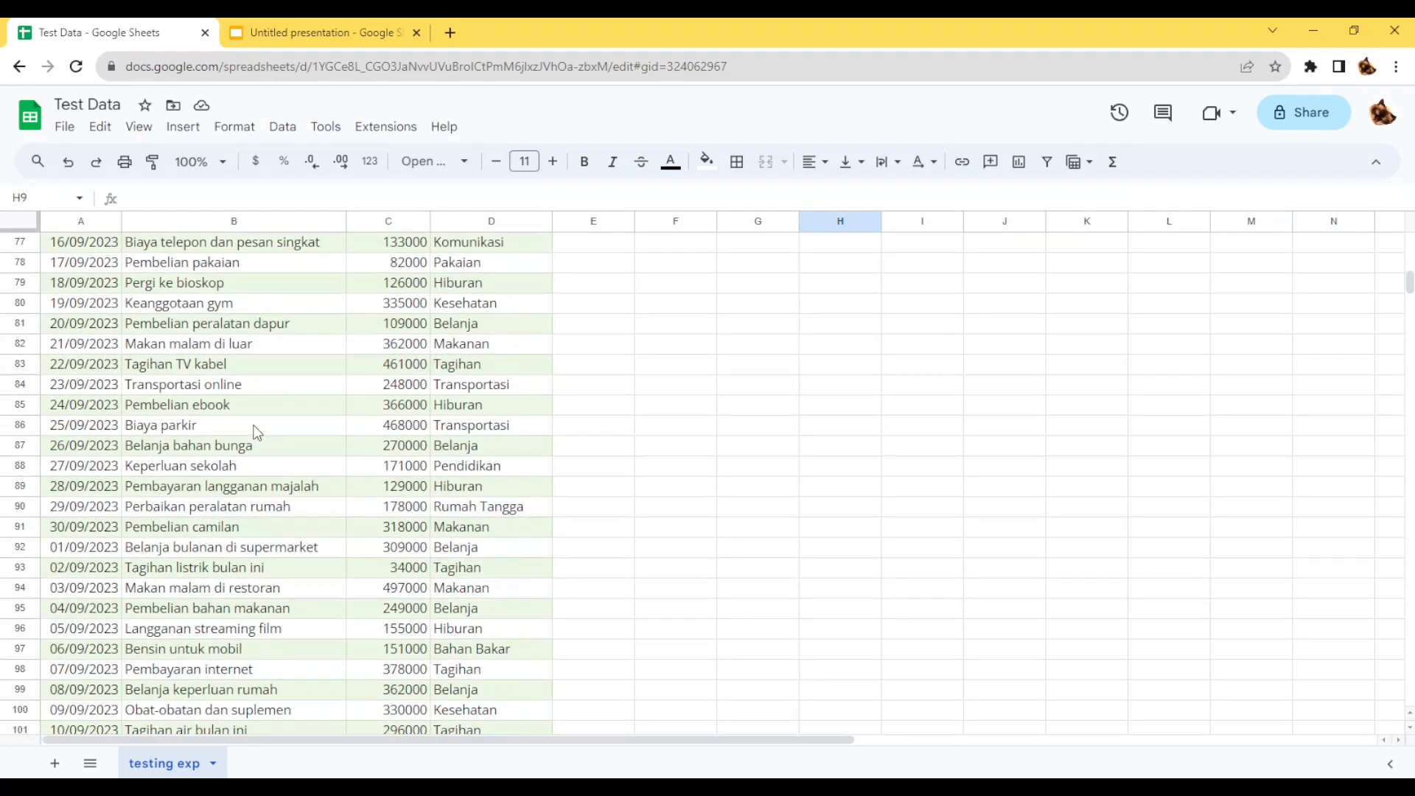
scroll(256, 433, "down", 7)
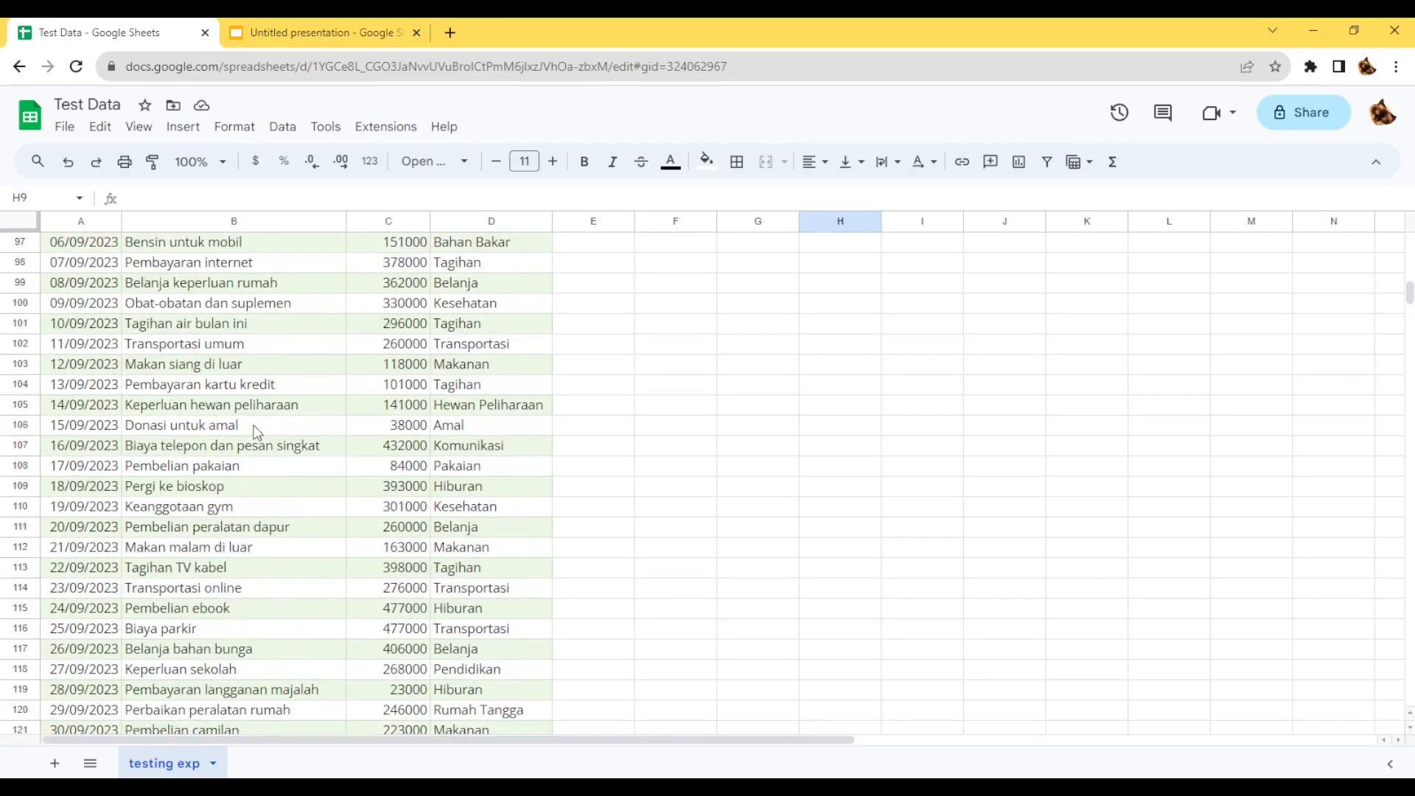
scroll(257, 433, "down", 1)
scroll(256, 433, "up", 15)
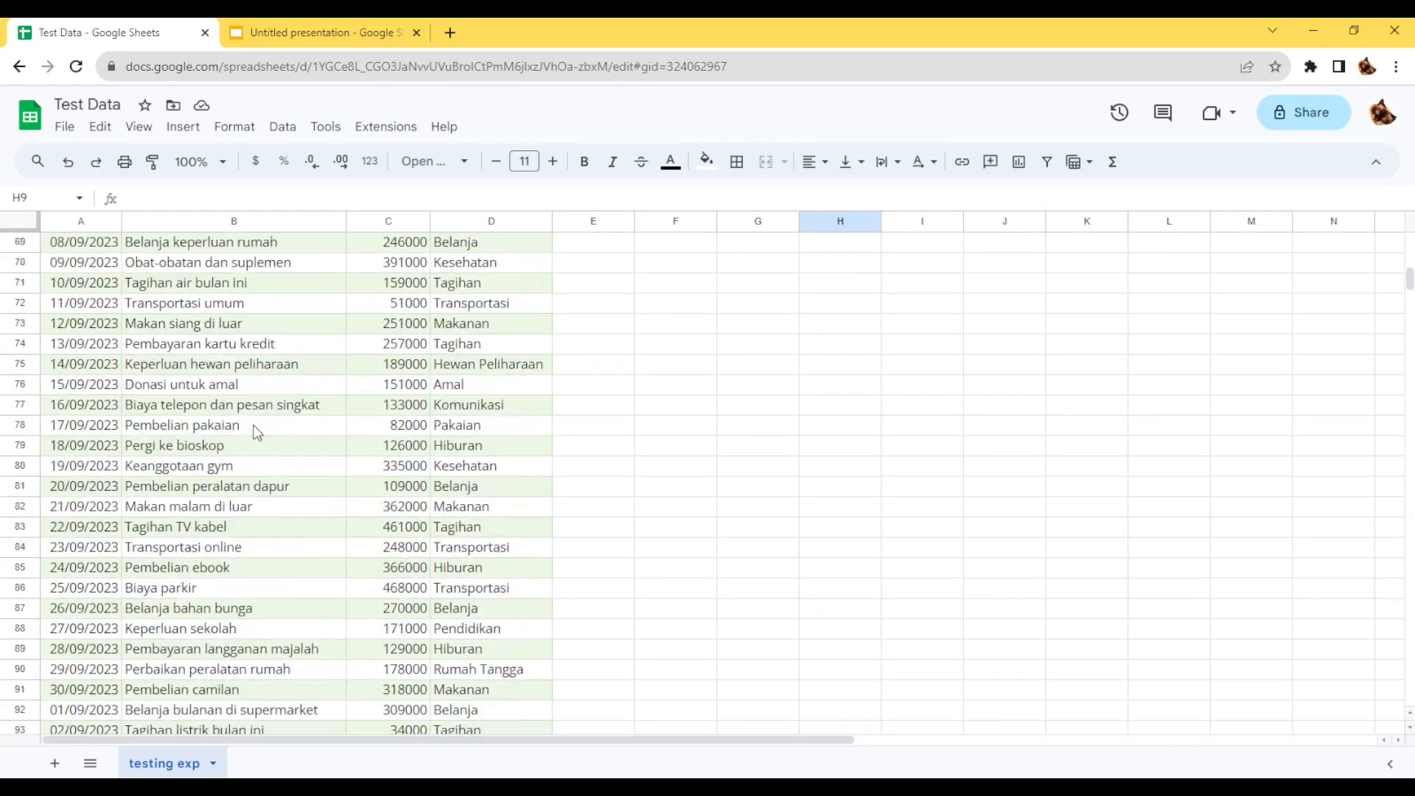
scroll(256, 433, "up", 10)
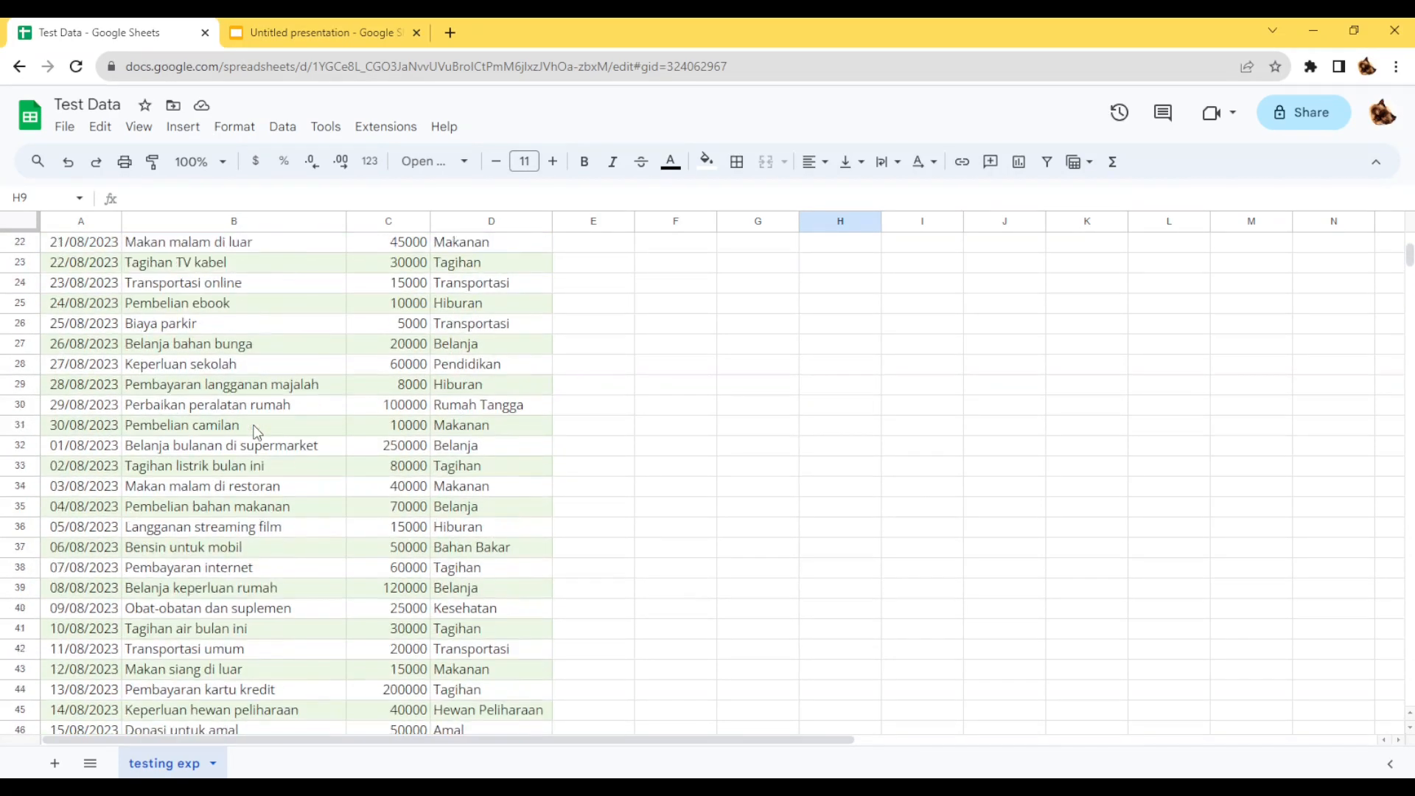
scroll(257, 433, "up", 2)
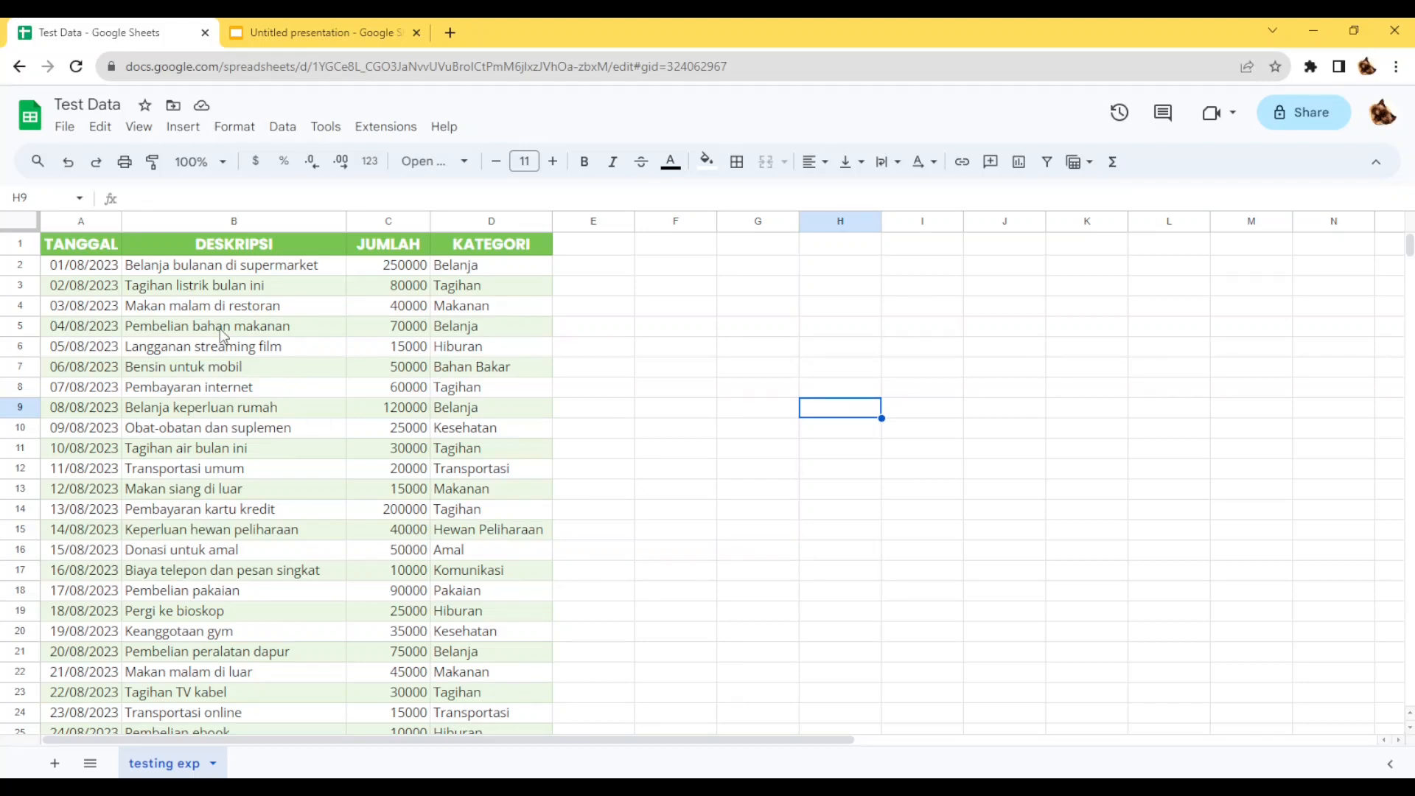
left_click(237, 347)
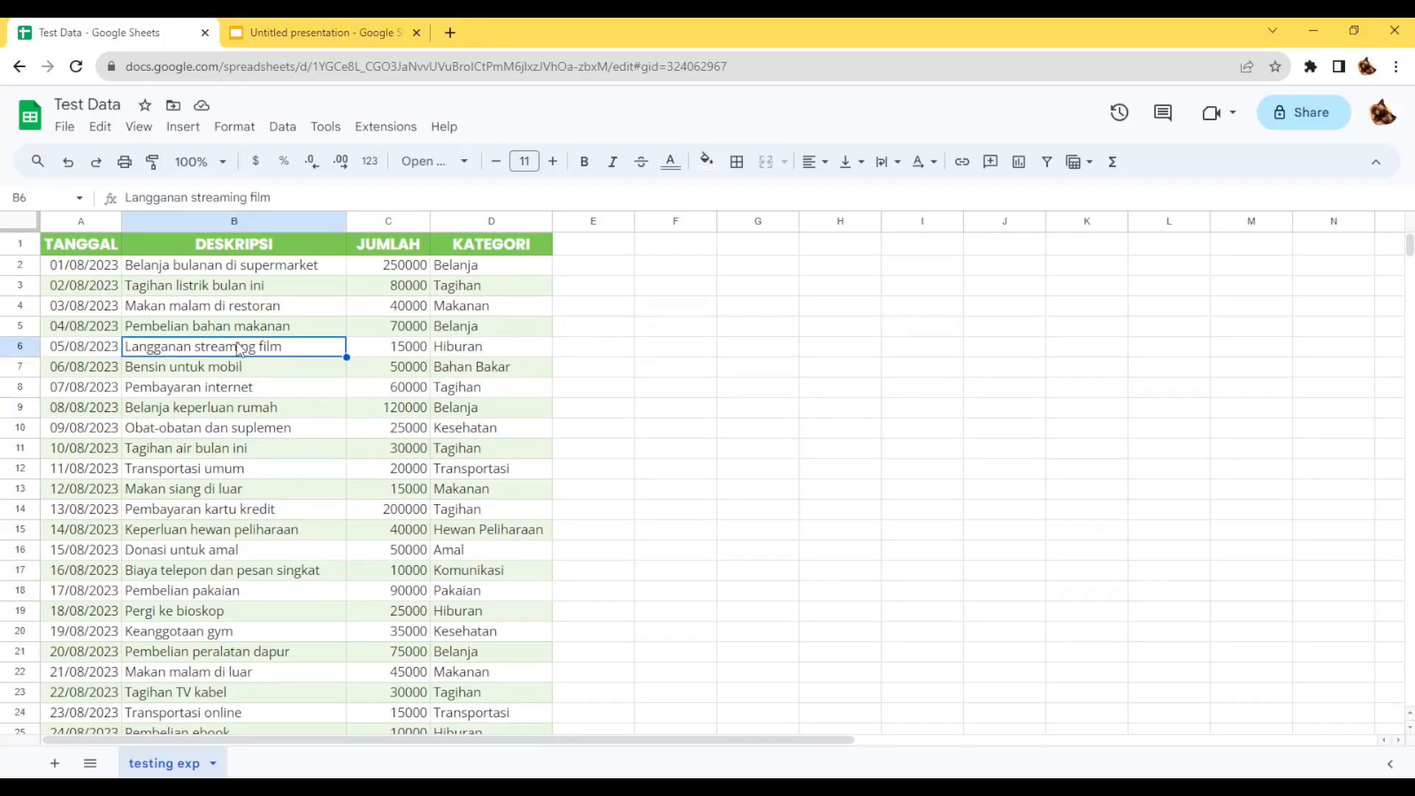
Create a pivot table on a new sheet from columns A to D of the expense data.
left_click(76, 220)
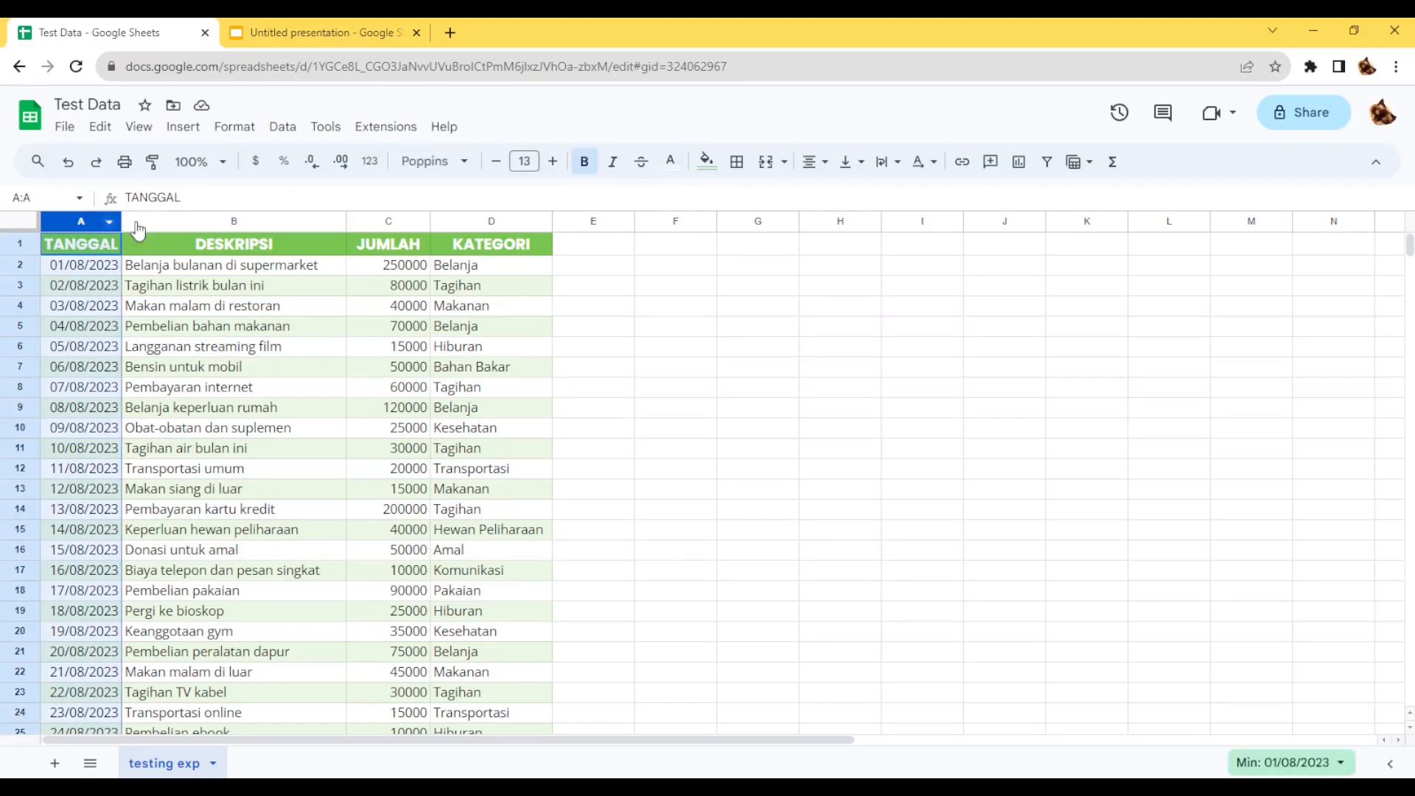
left_click(491, 221, "shift")
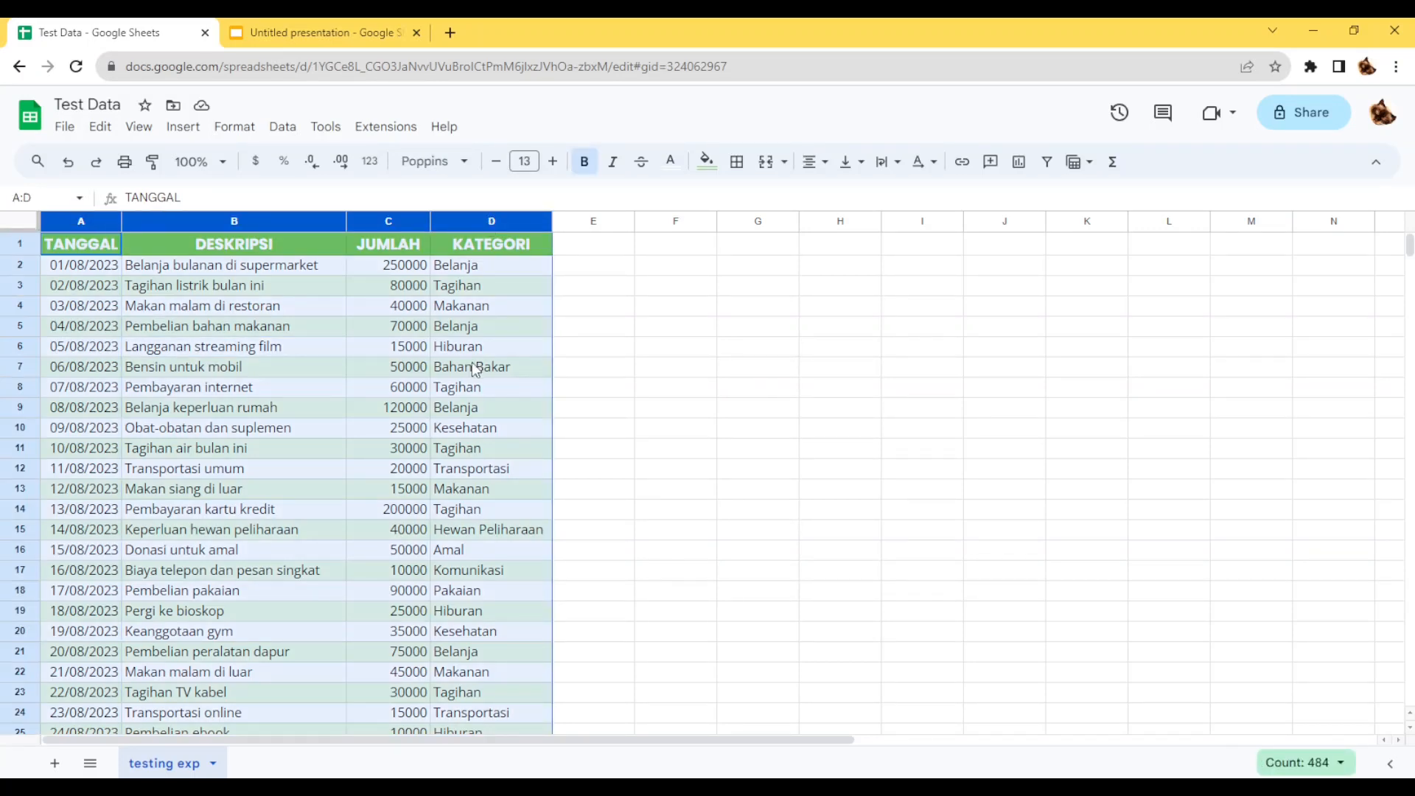
left_click(183, 128)
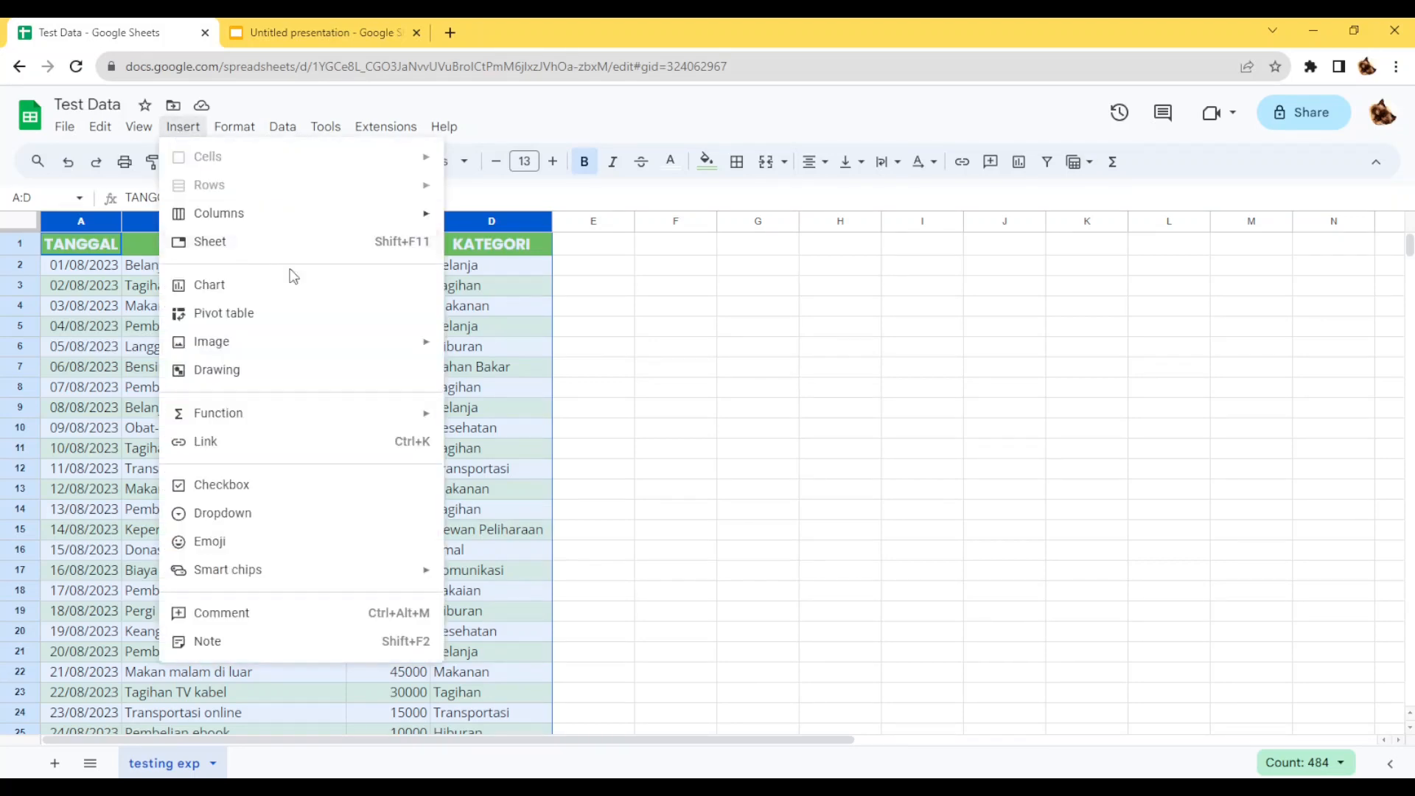
left_click(295, 312)
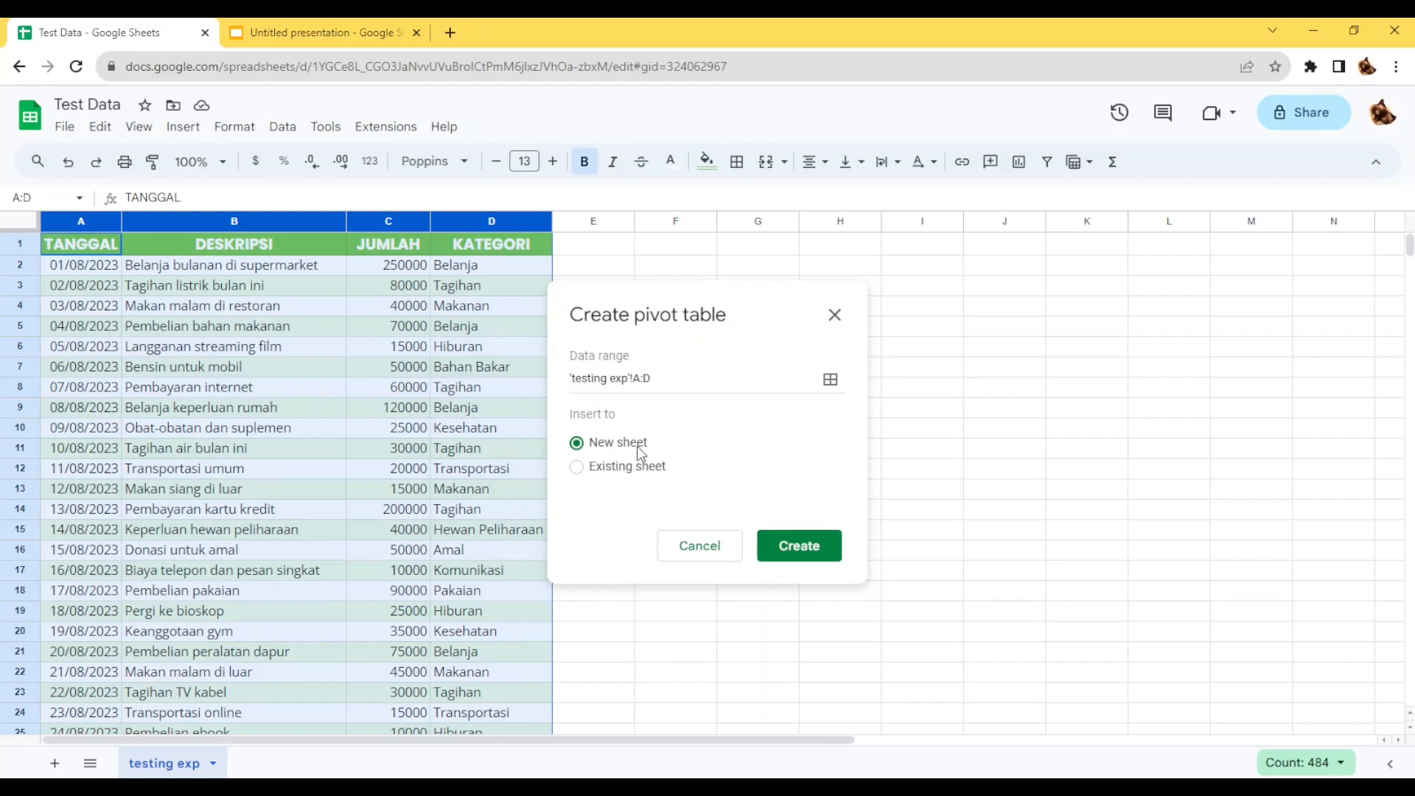
left_click(801, 558)
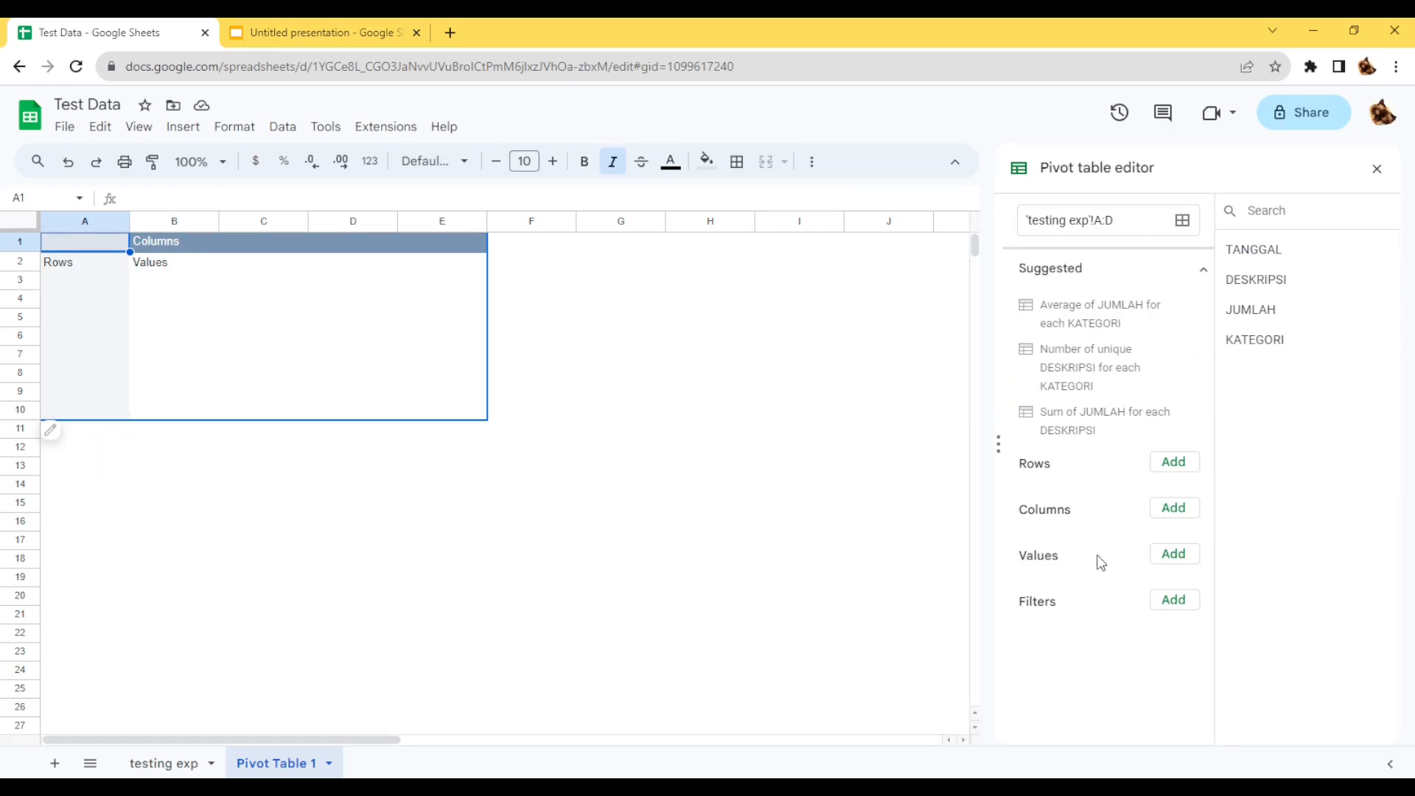
Add TANGGAL to the pivot table's rows and group the dates by month.
left_click(1172, 466)
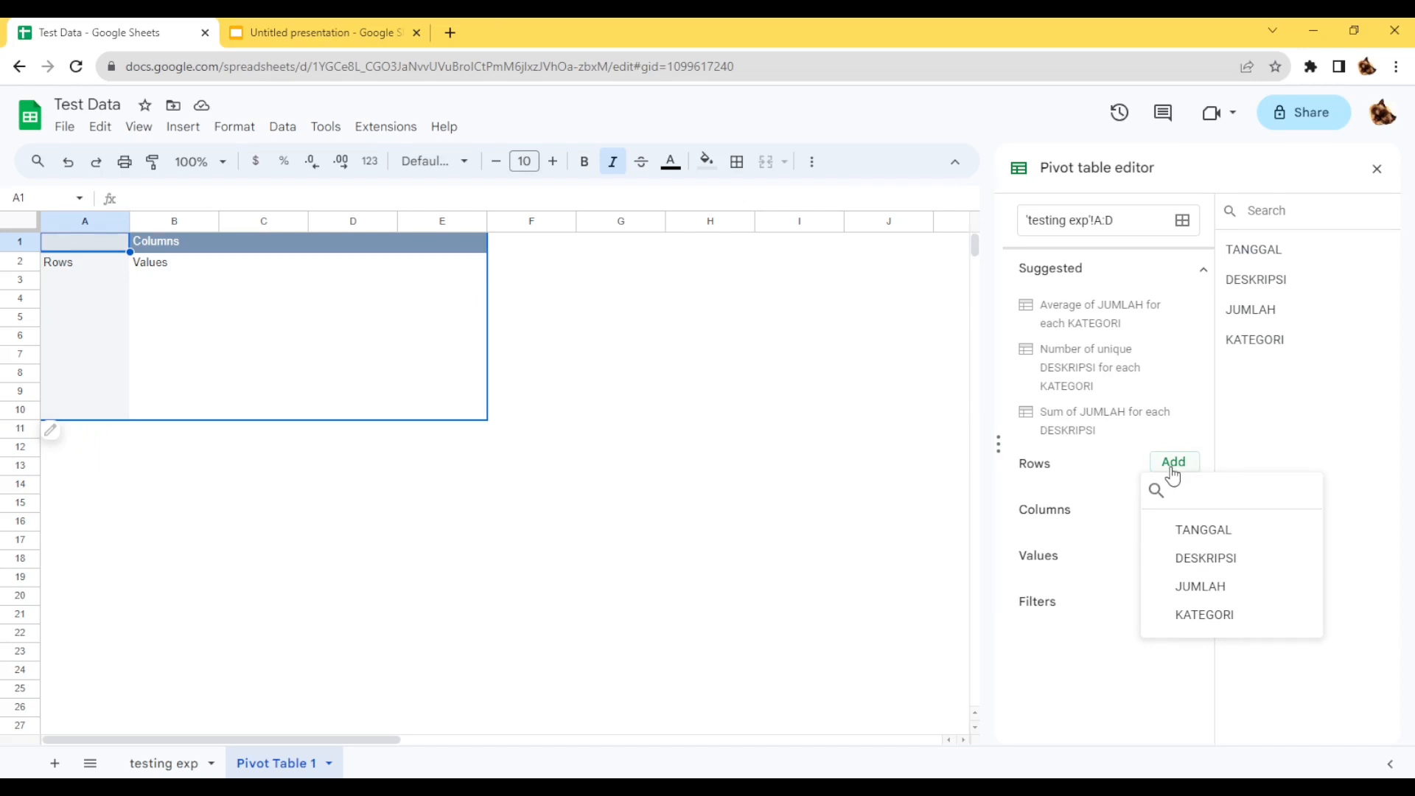
left_click(1187, 532)
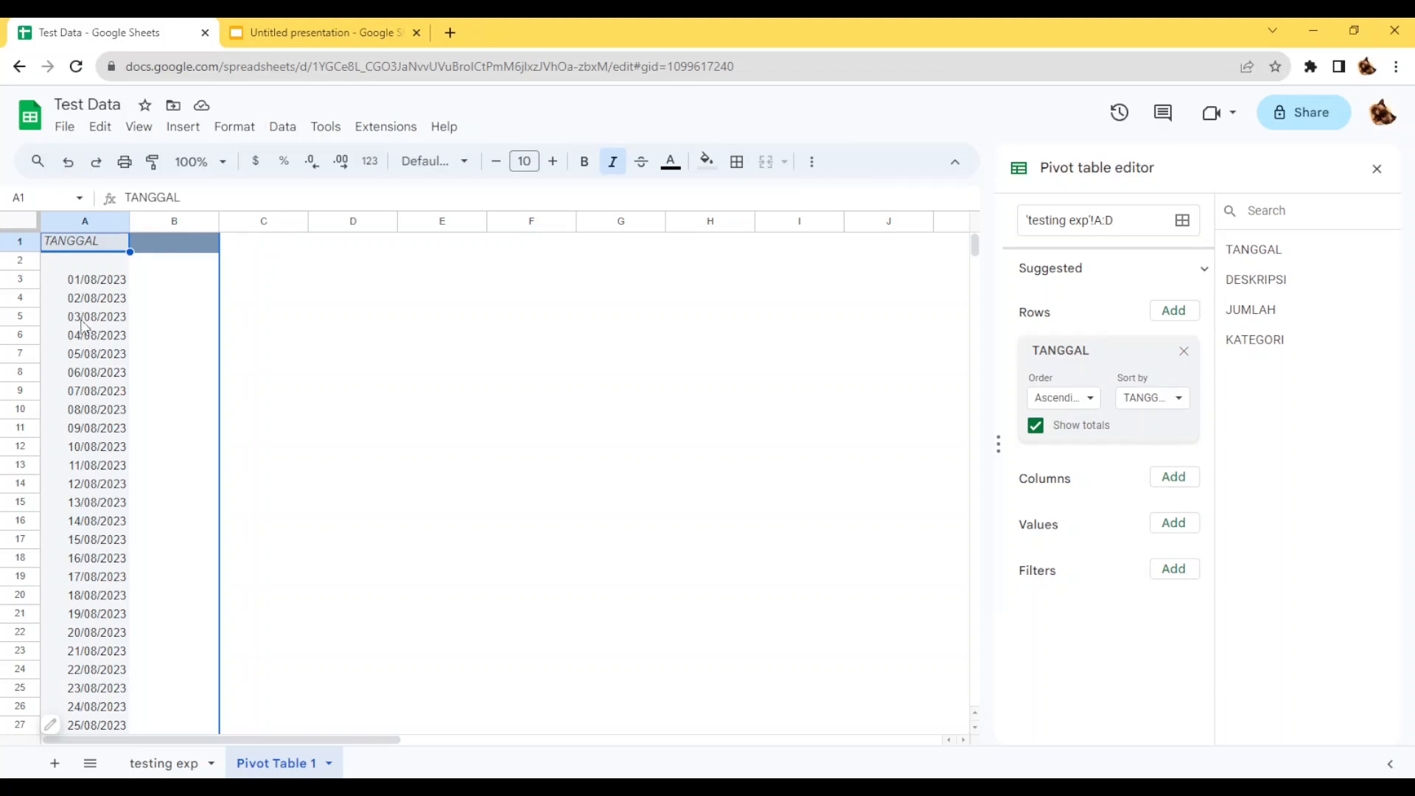
right_click(81, 353)
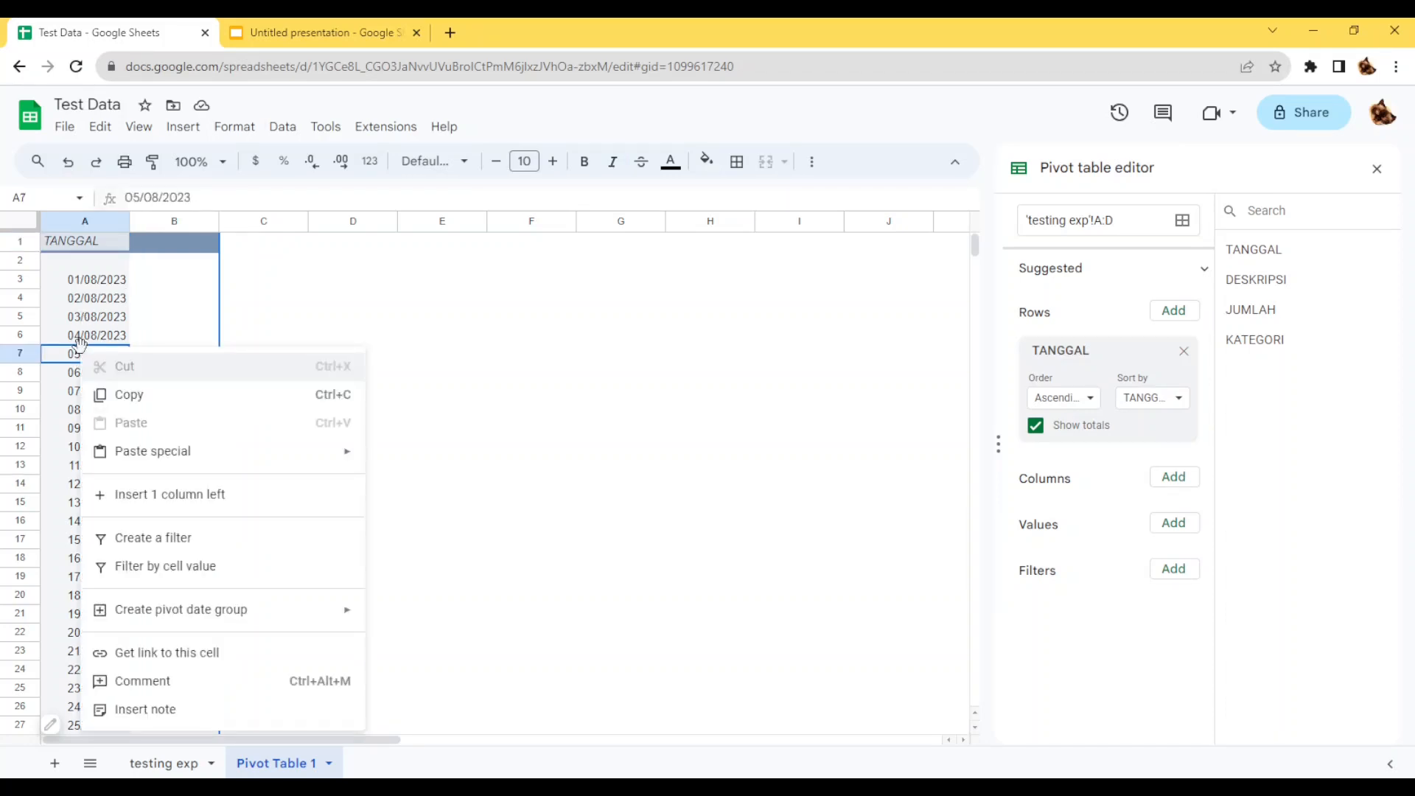
mouse_move(302, 622)
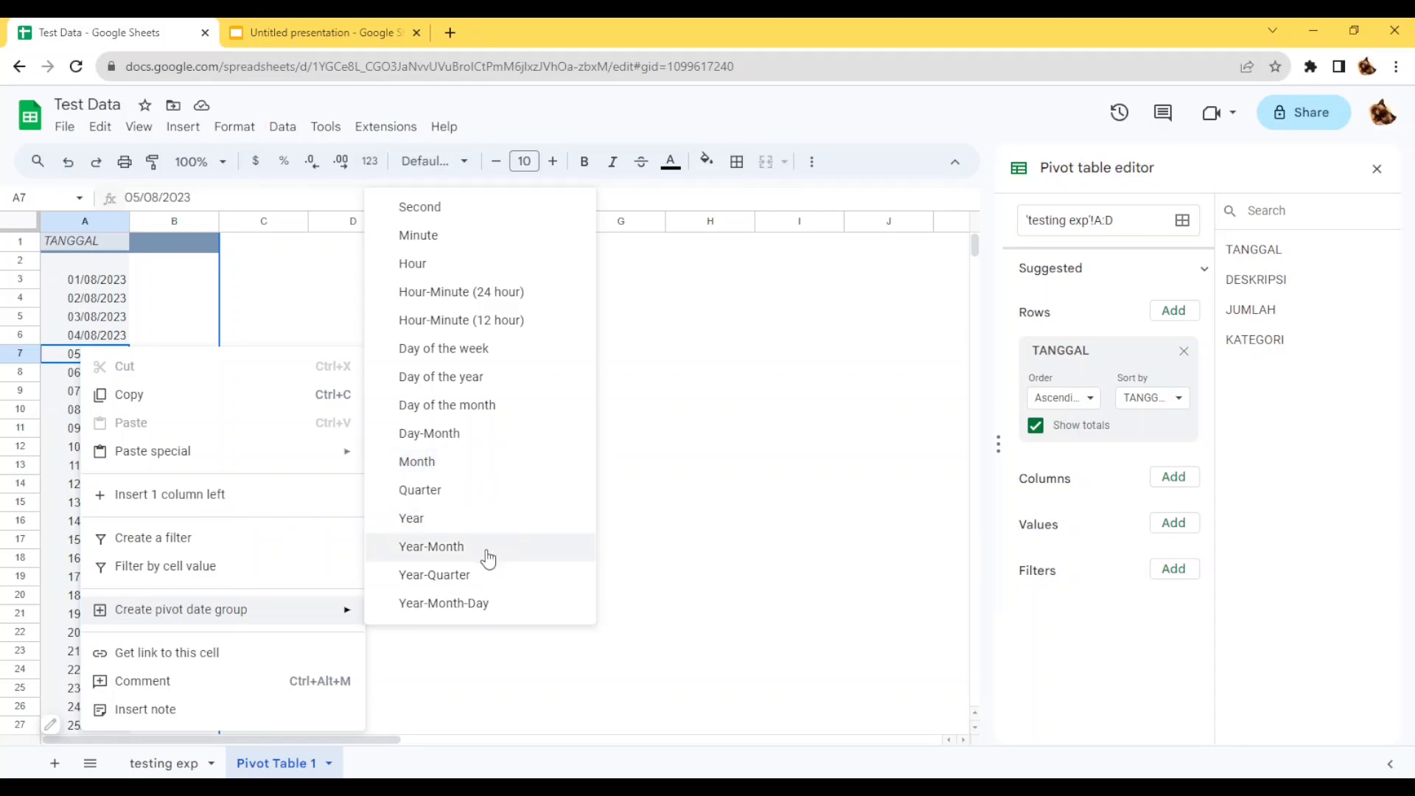
left_click(469, 472)
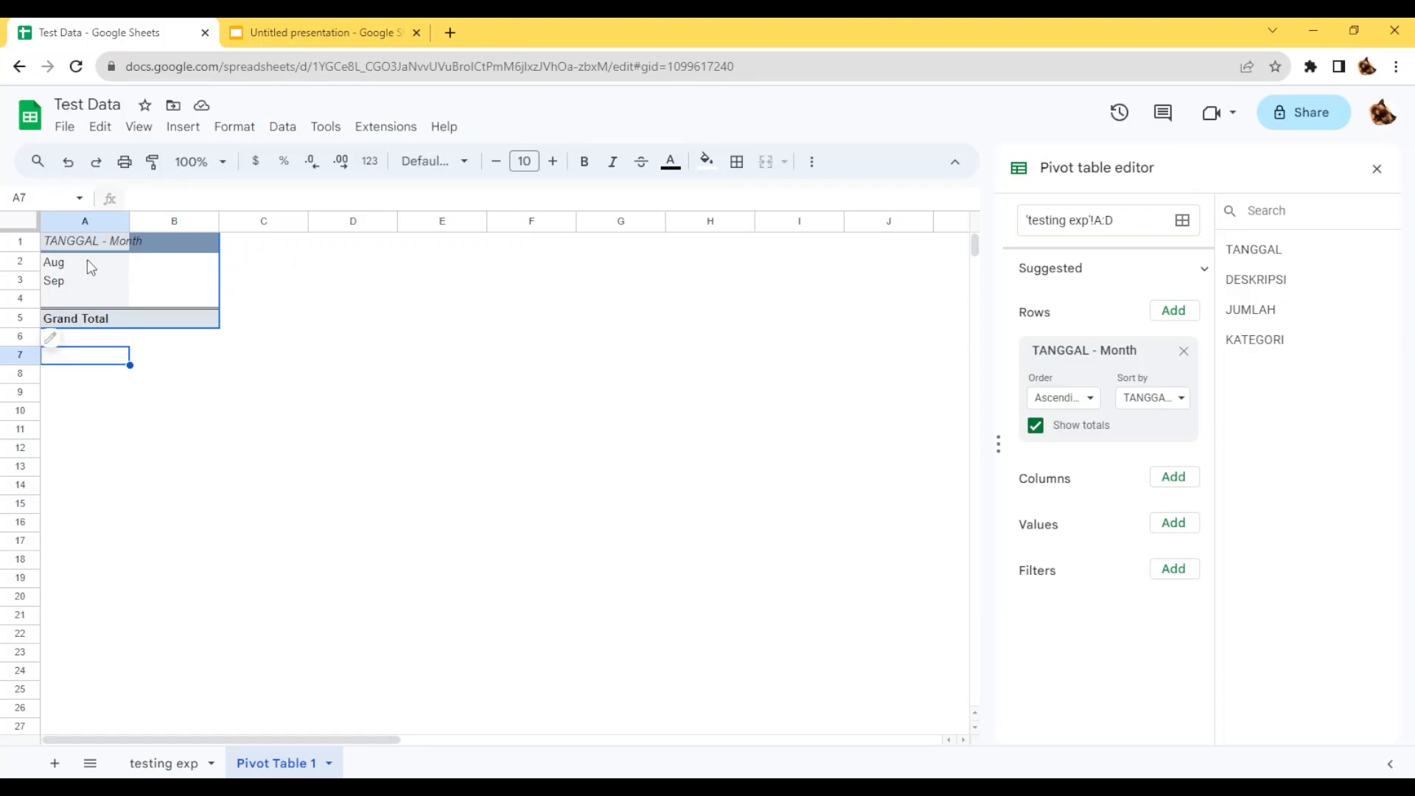
Widen column A to fit its heading and add JUMLAH to the pivot table's values as a sum.
left_click_drag(130, 221, 151, 221)
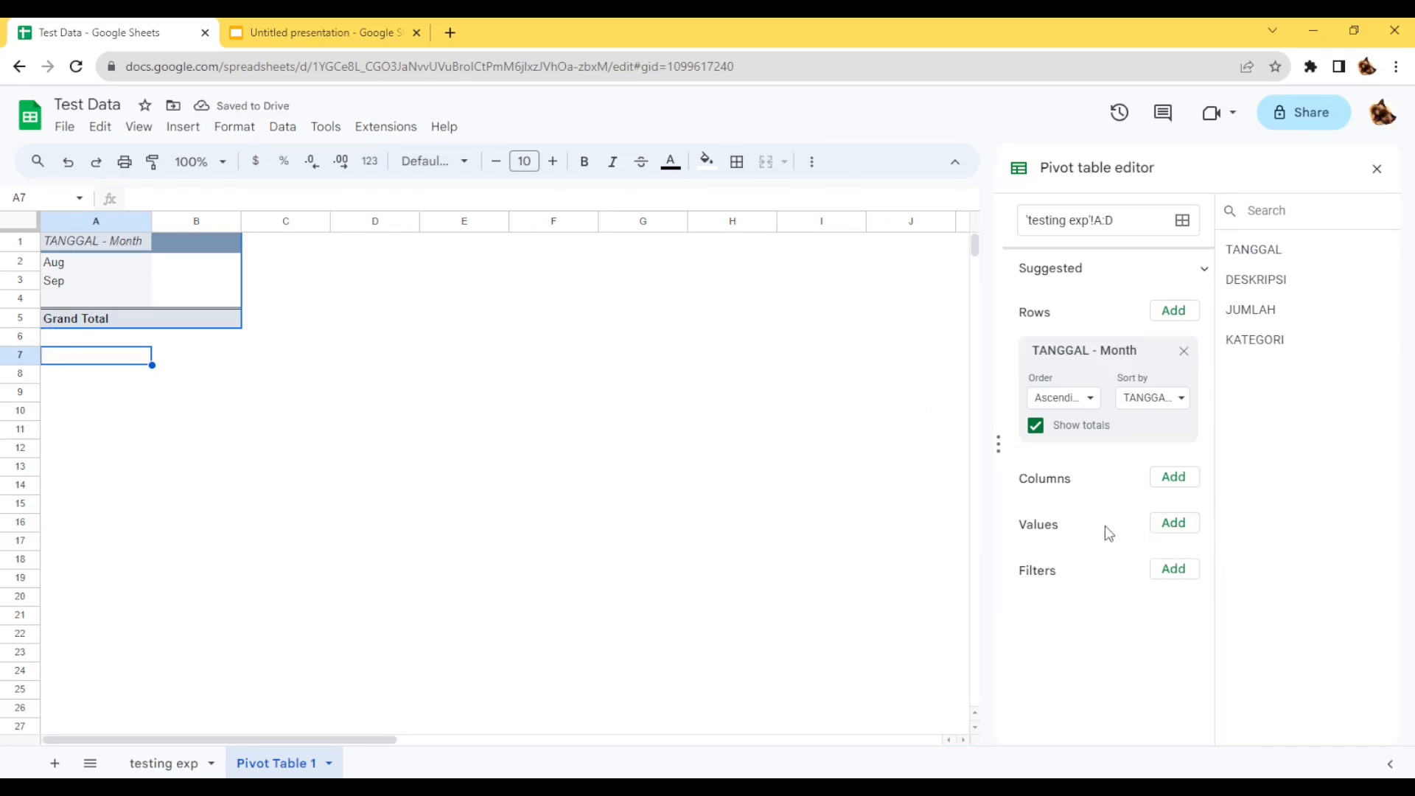
left_click(1177, 524)
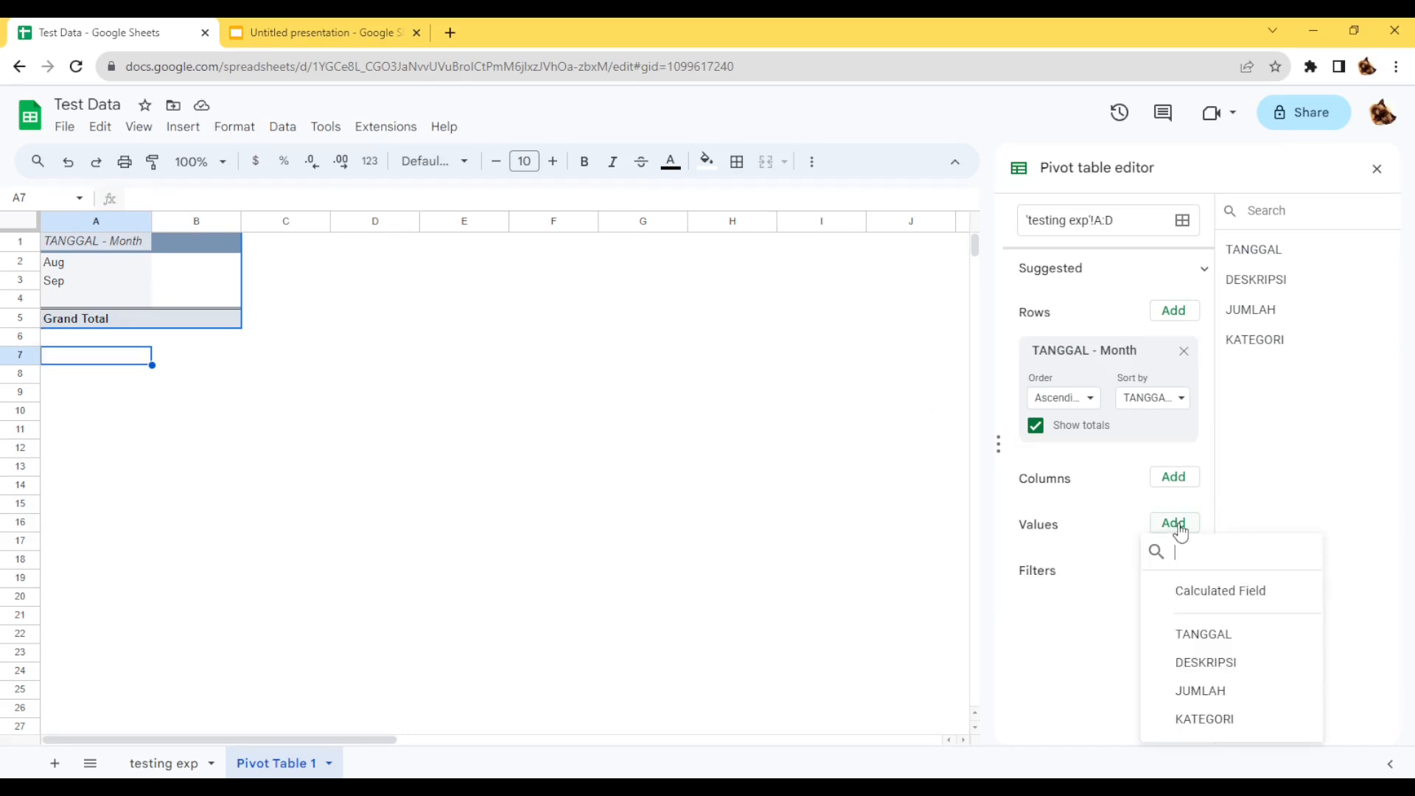
left_click(1246, 700)
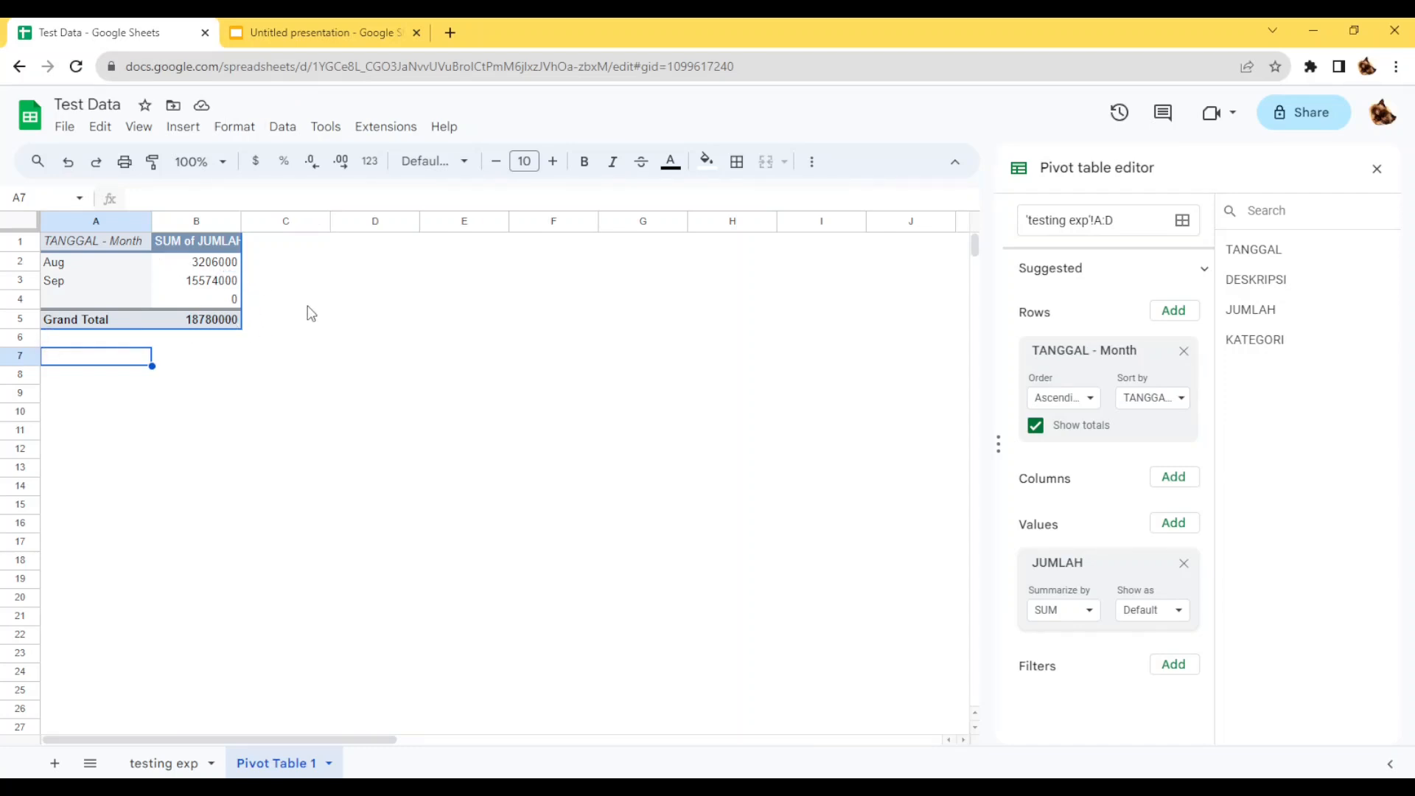
Check the pivot table's blank month row against the end of the source data on the testing exp sheet.
left_click(73, 302)
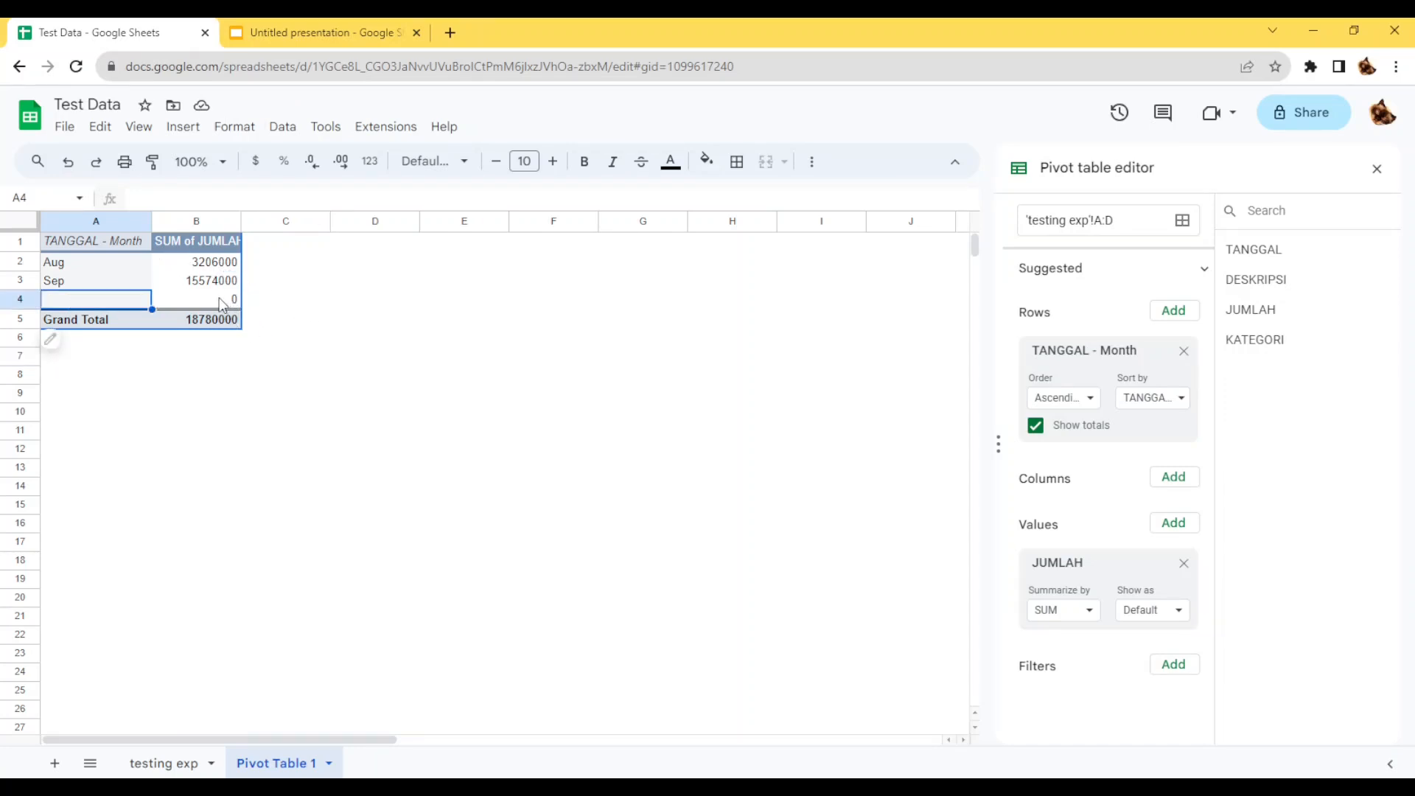
left_click(169, 762)
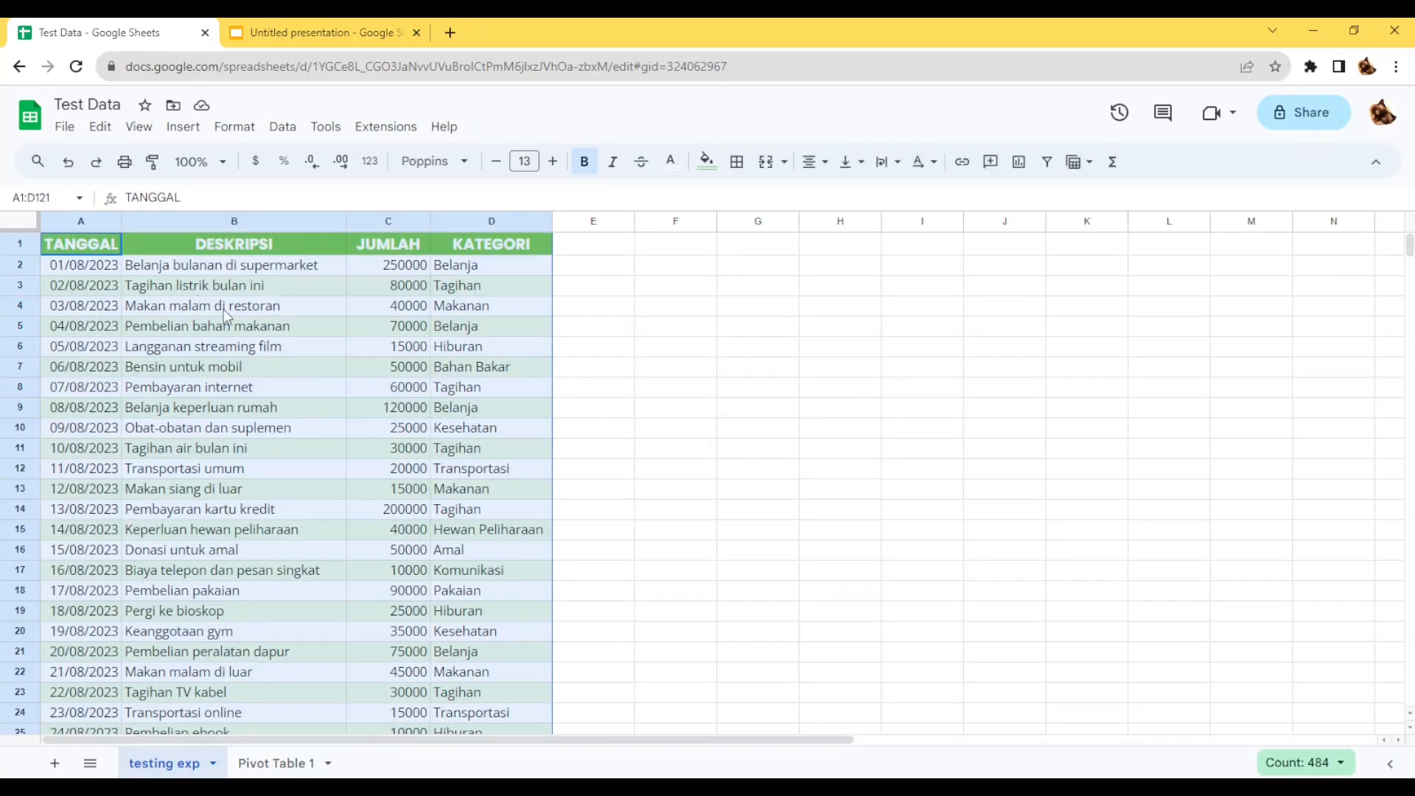
scroll(436, 410, "down", 20)
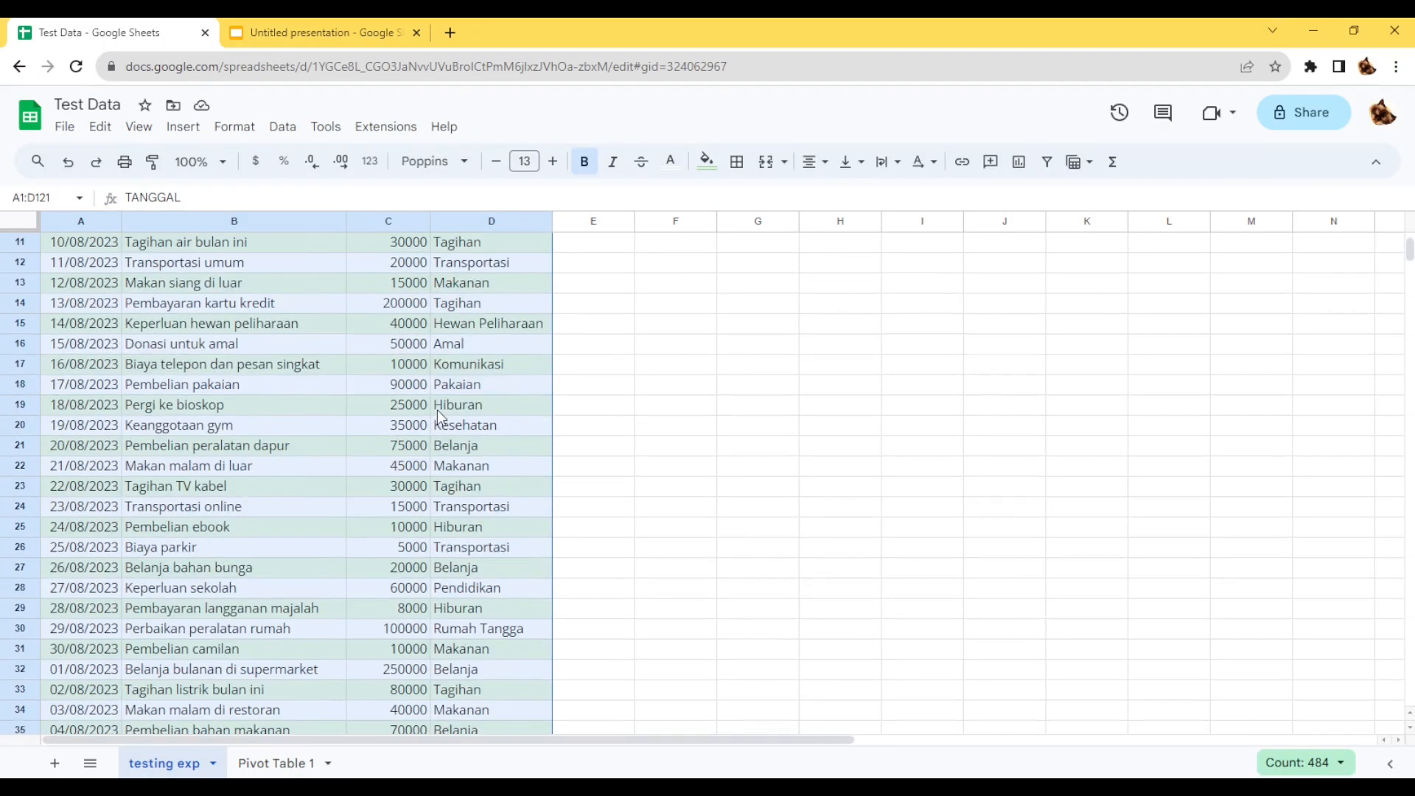
scroll(435, 419, "down", 16)
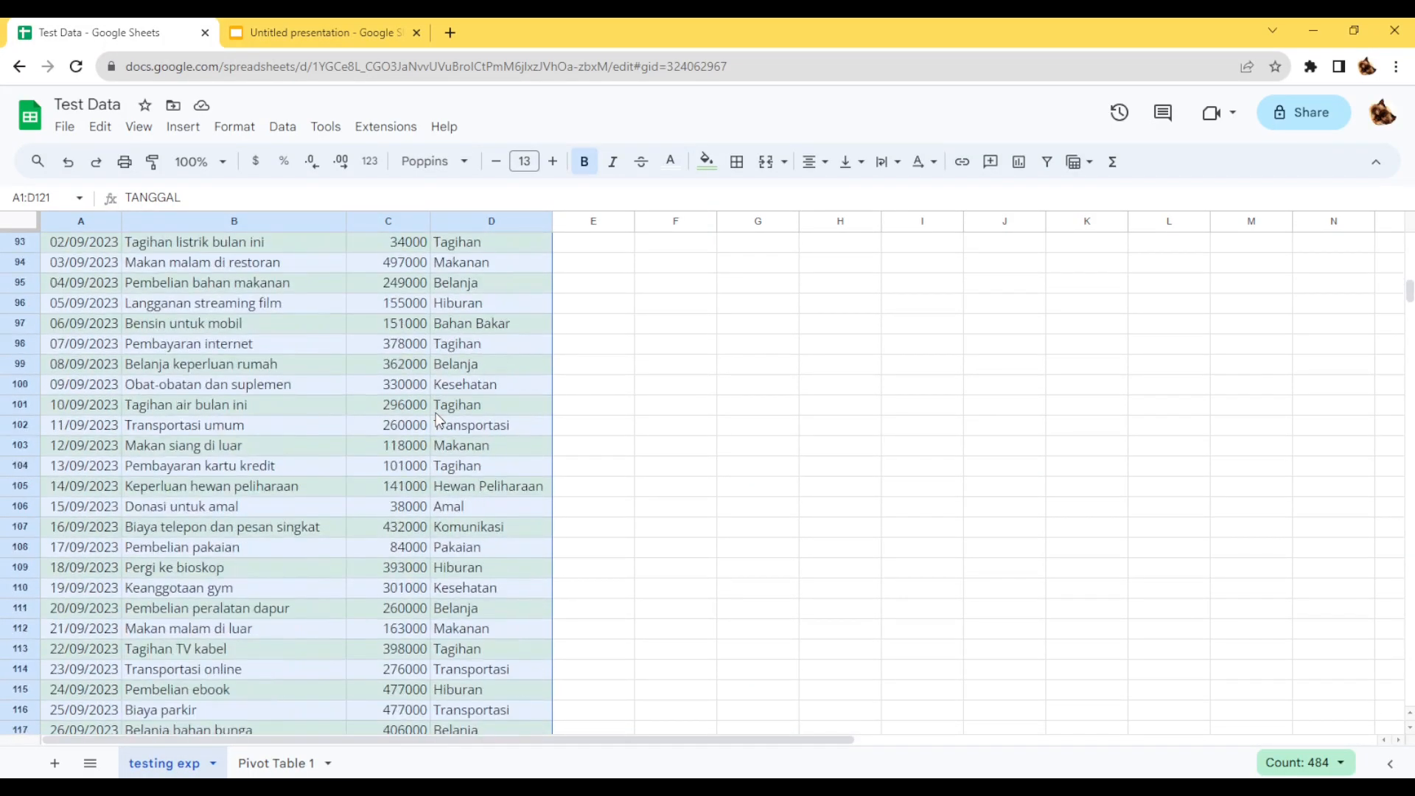
scroll(271, 366, "up", 2)
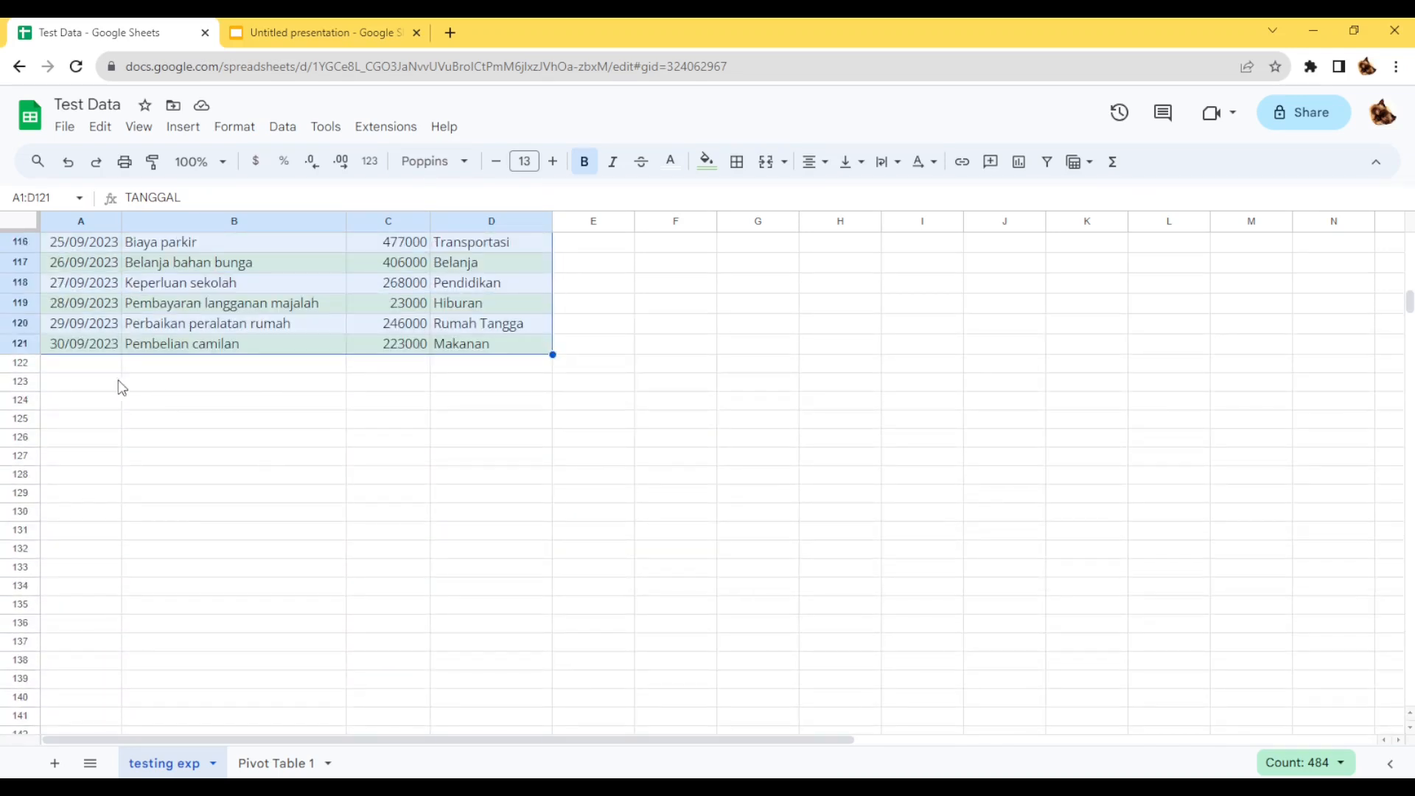
left_click(538, 386)
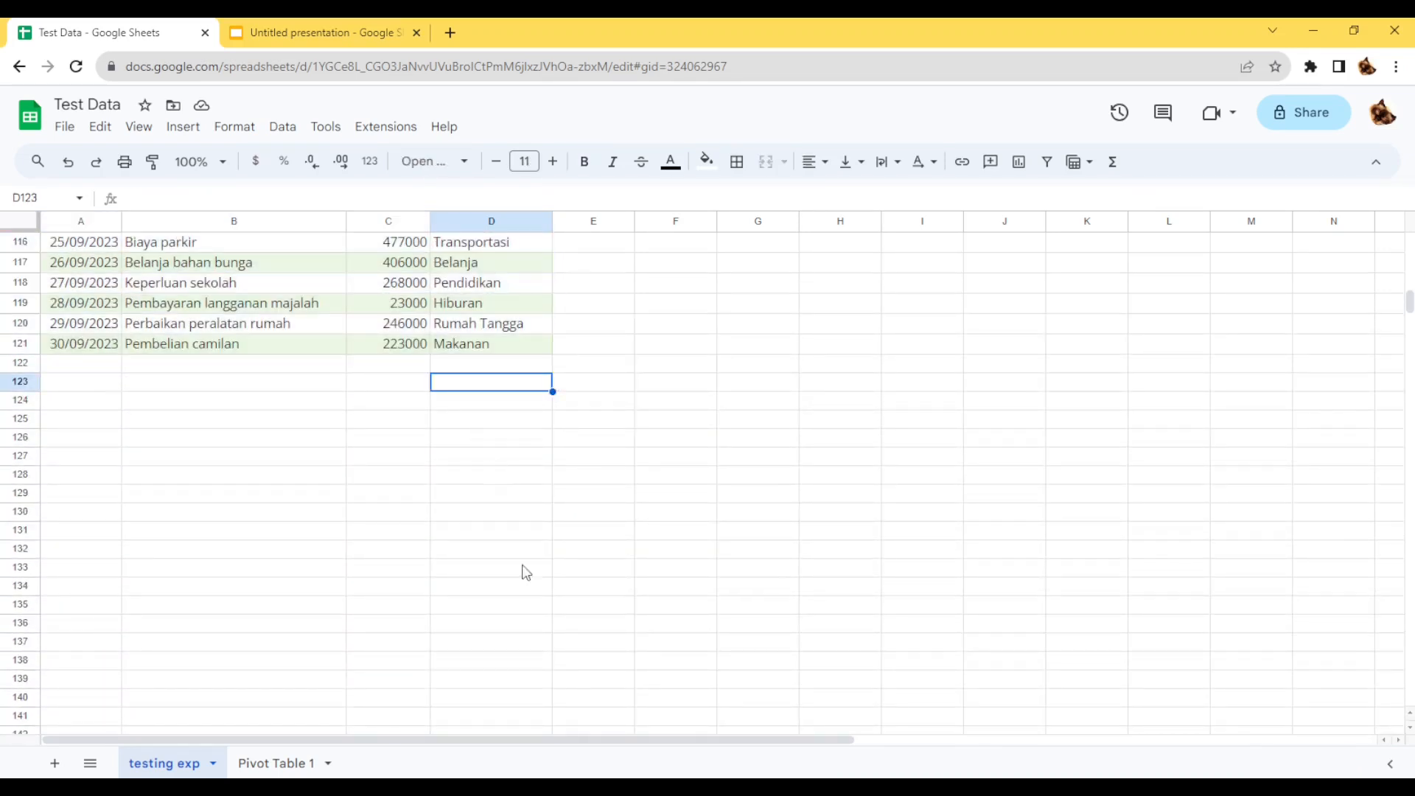
left_click(264, 762)
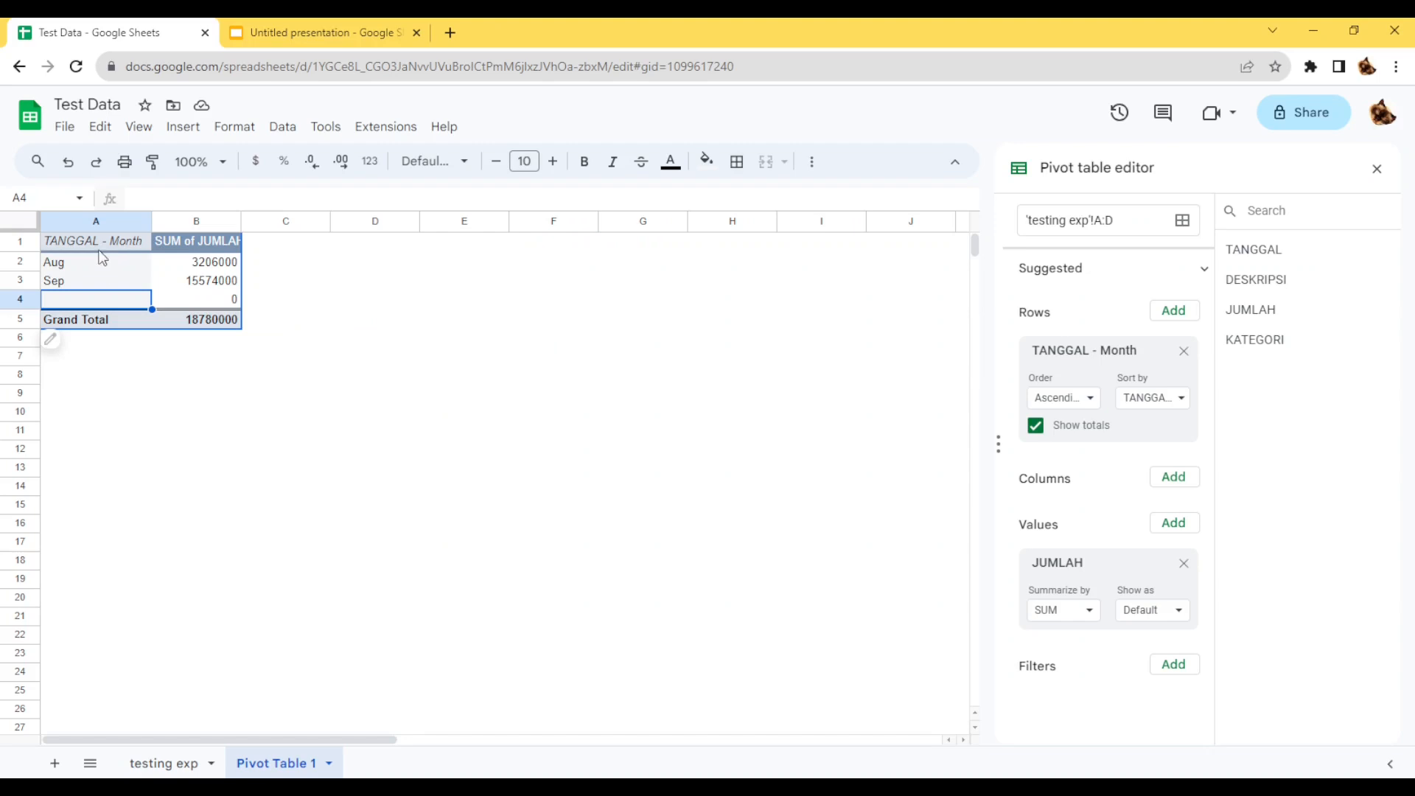
left_click(103, 264)
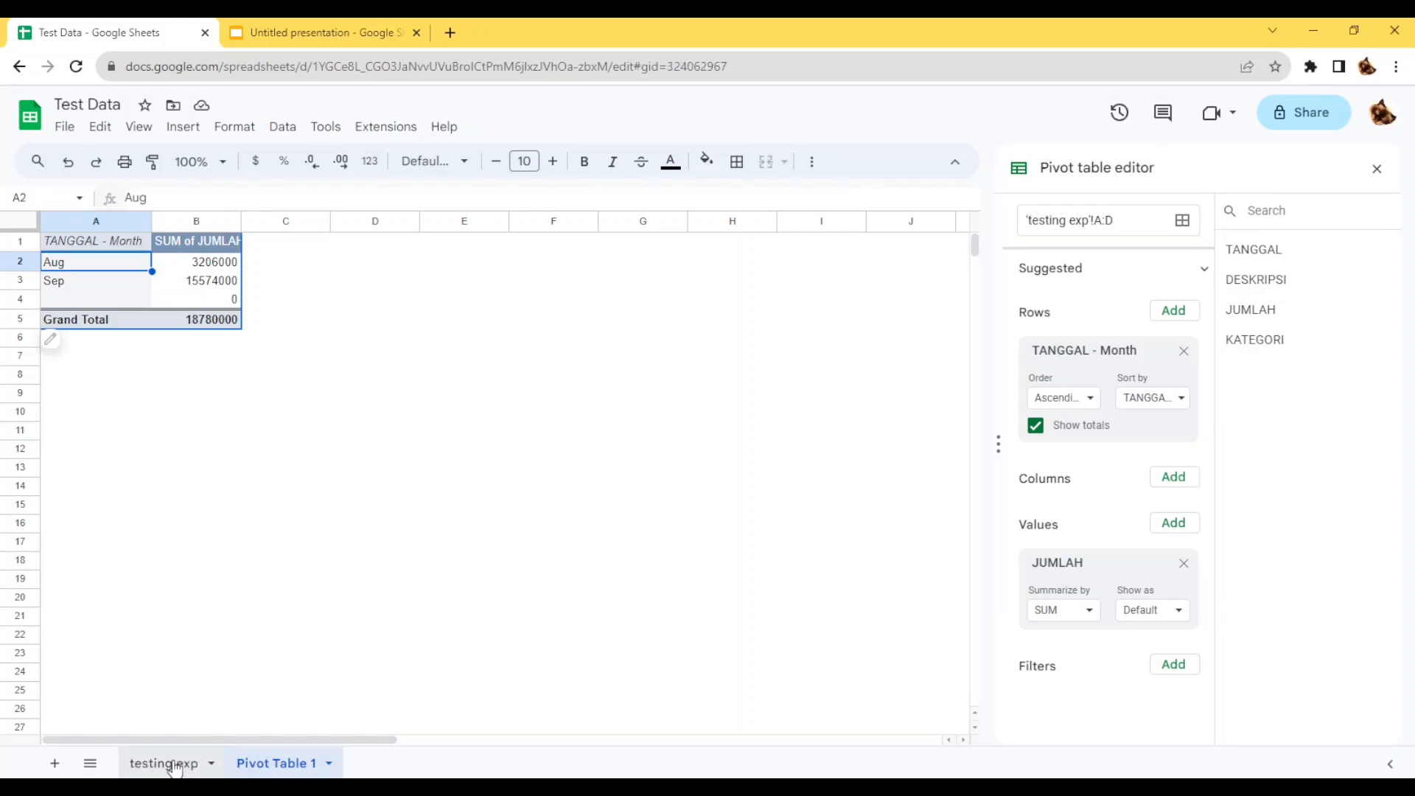
Rename the testing exp sheet as "Sumber Data Pengeluaran".
left_click(177, 765)
right_click(174, 767)
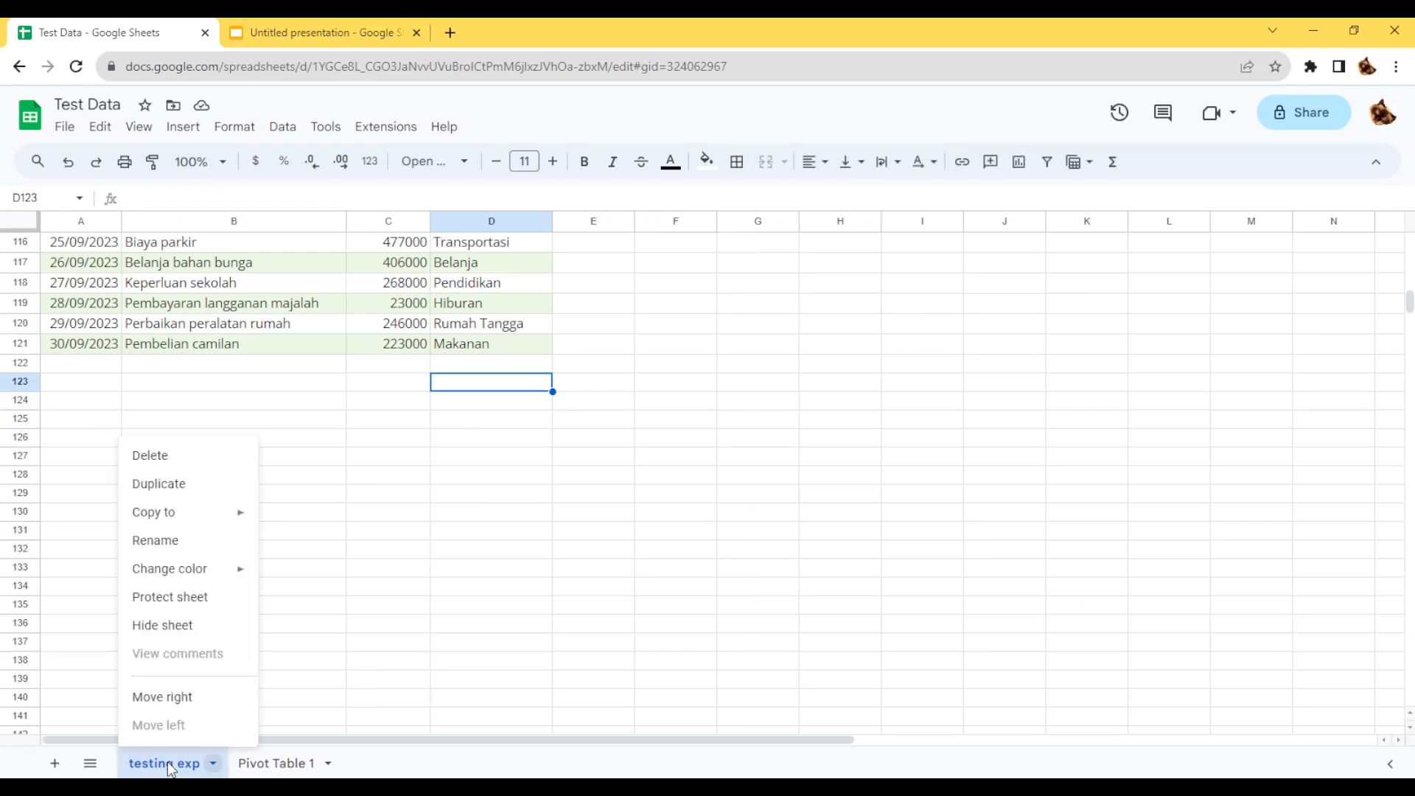
left_click(210, 542)
type("Su")
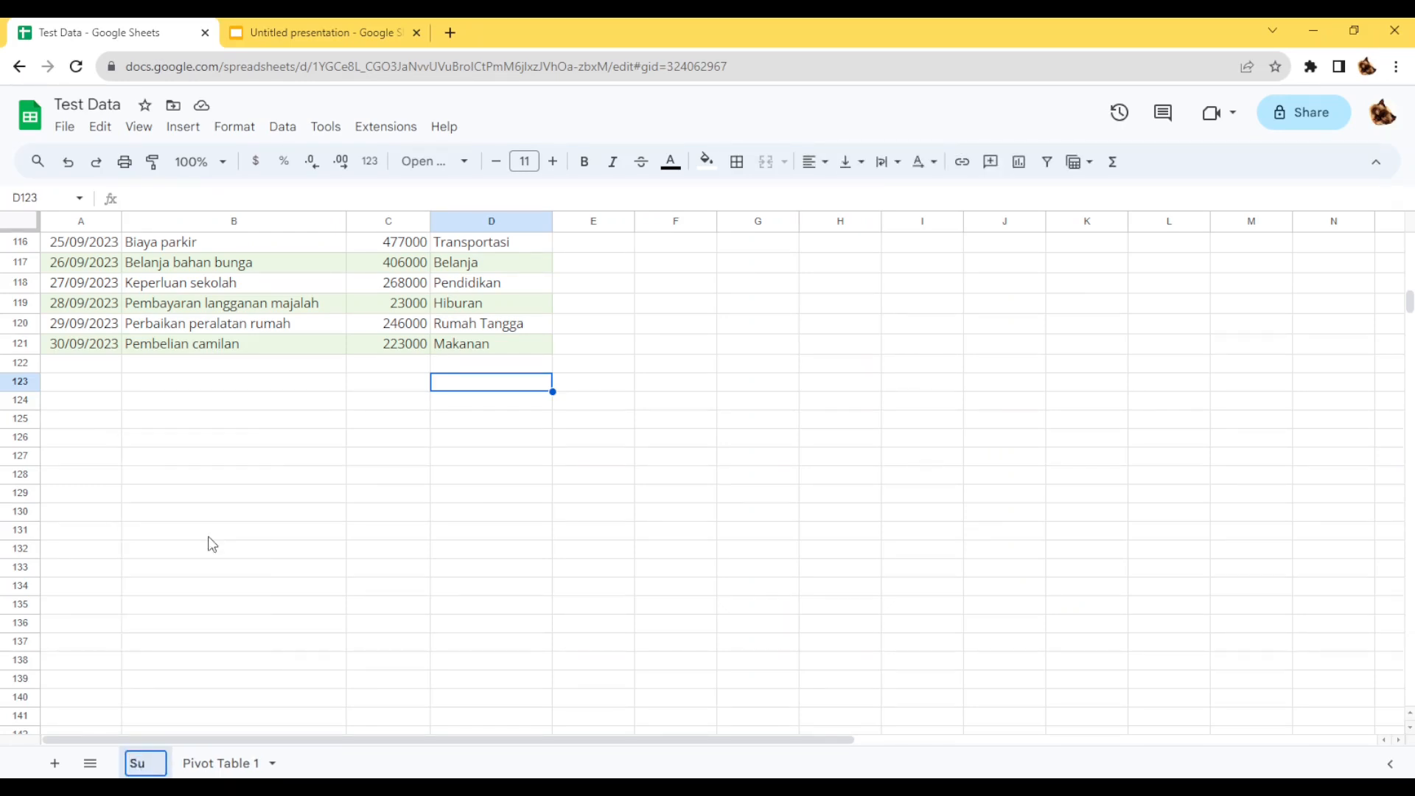
type("mber D")
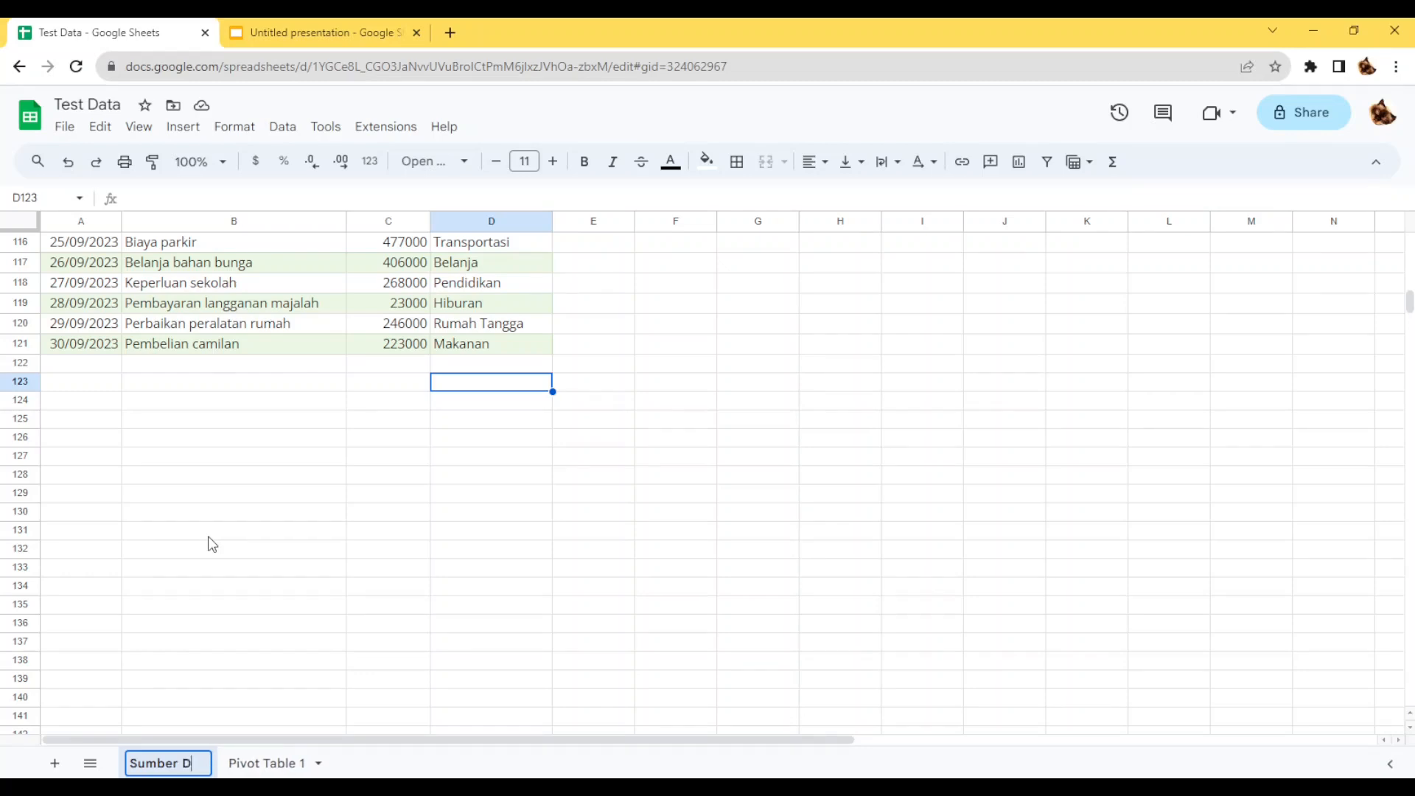
type("ata Pengelua")
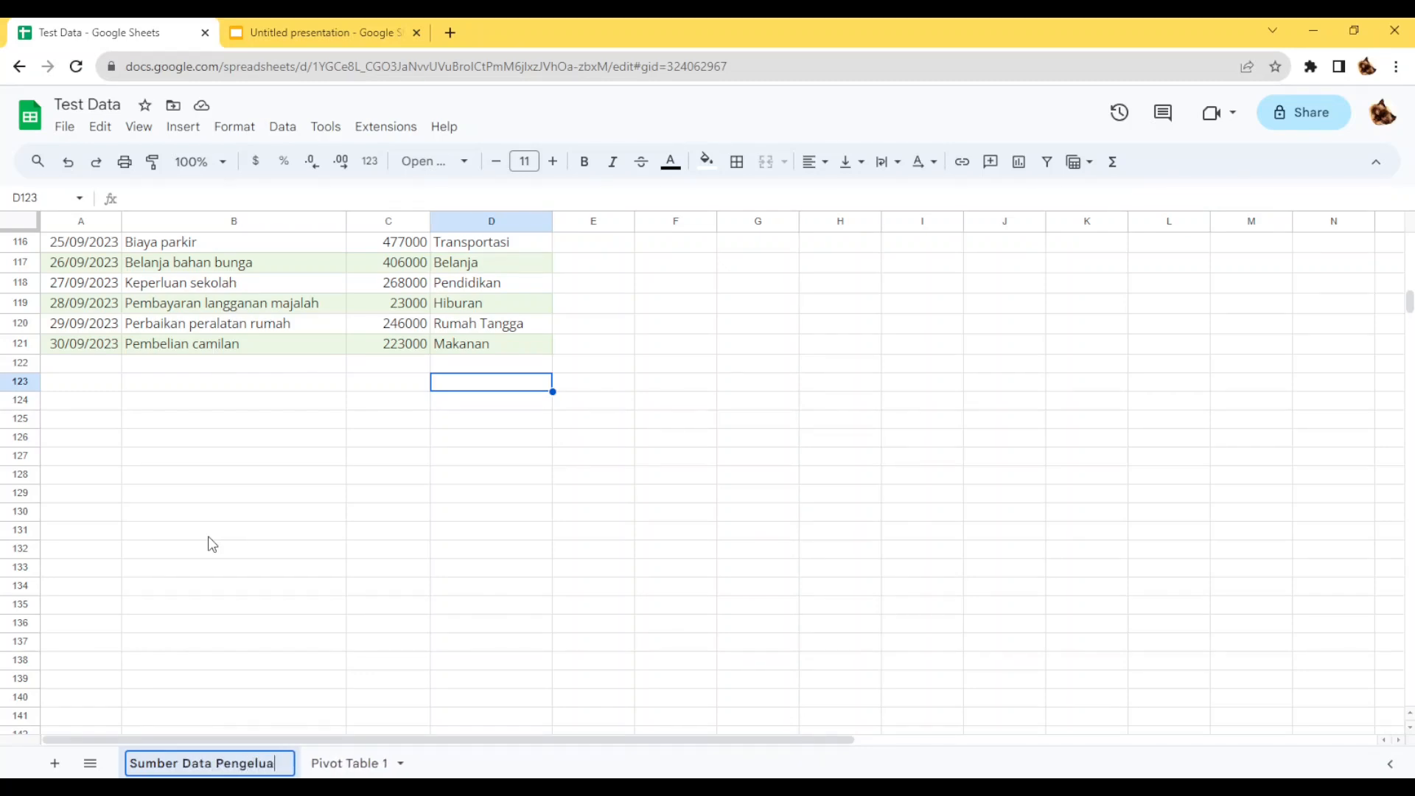
type("ran")
key("Return")
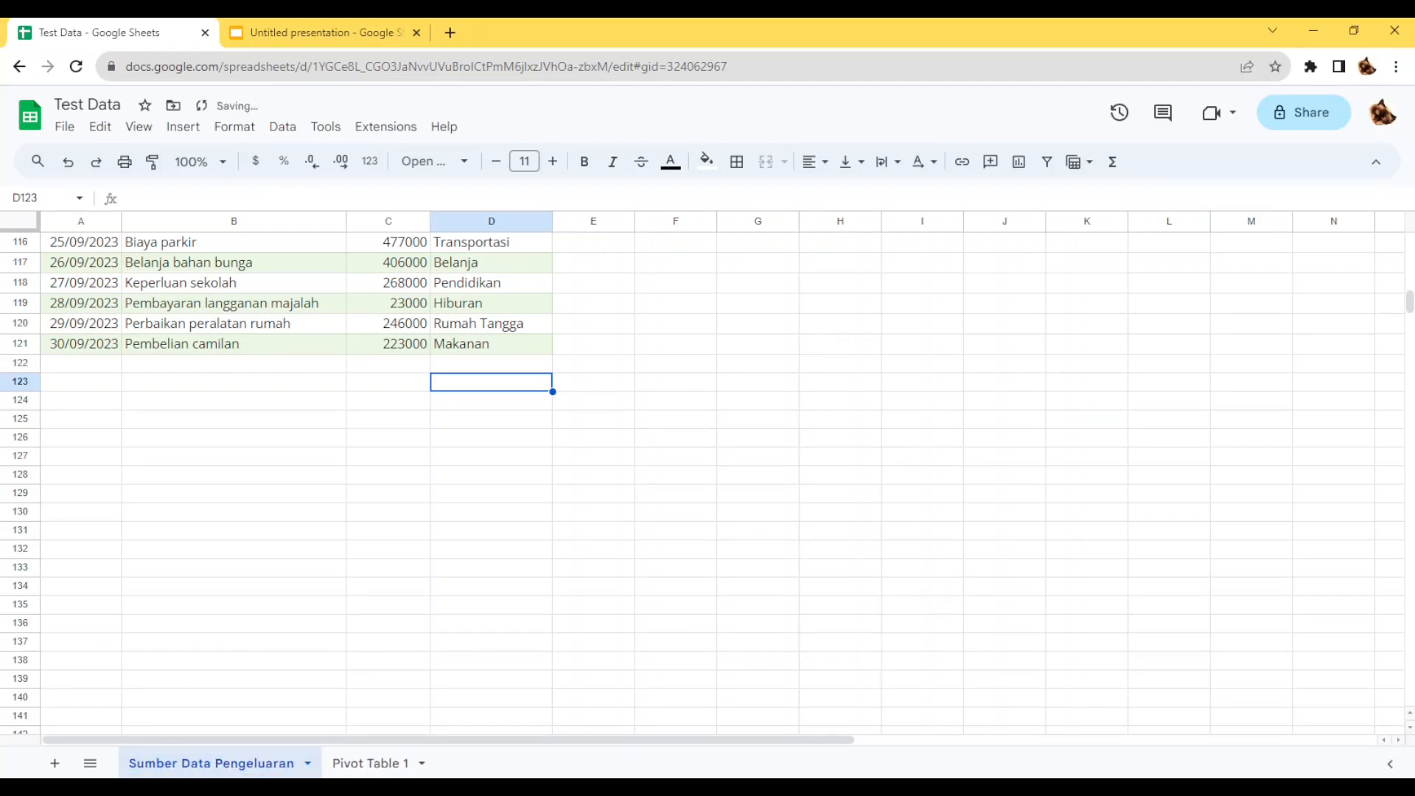
Try KATEGORI as the pivot table's column field on the Pivot Table 1 sheet, and remove it again.
left_click(333, 763)
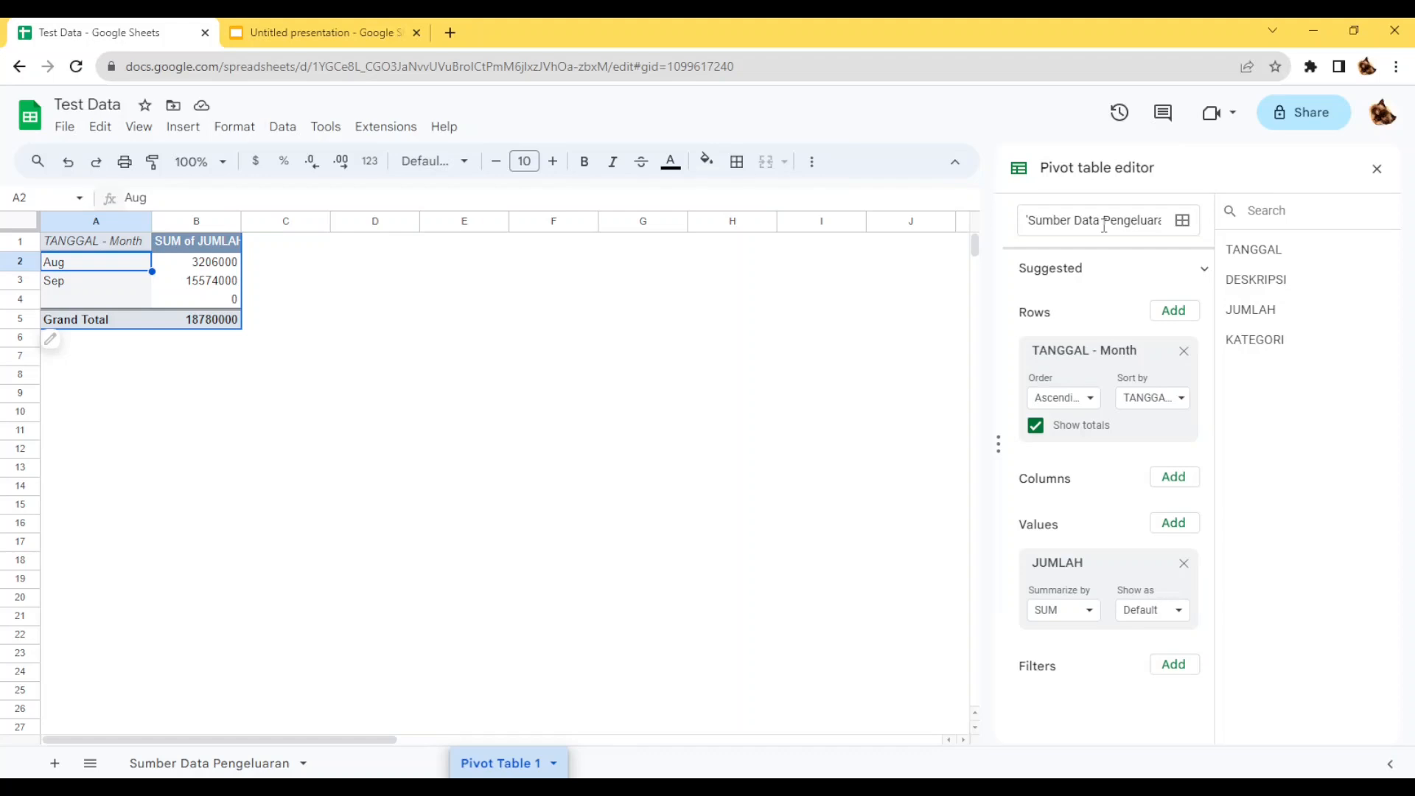
left_click(1171, 479)
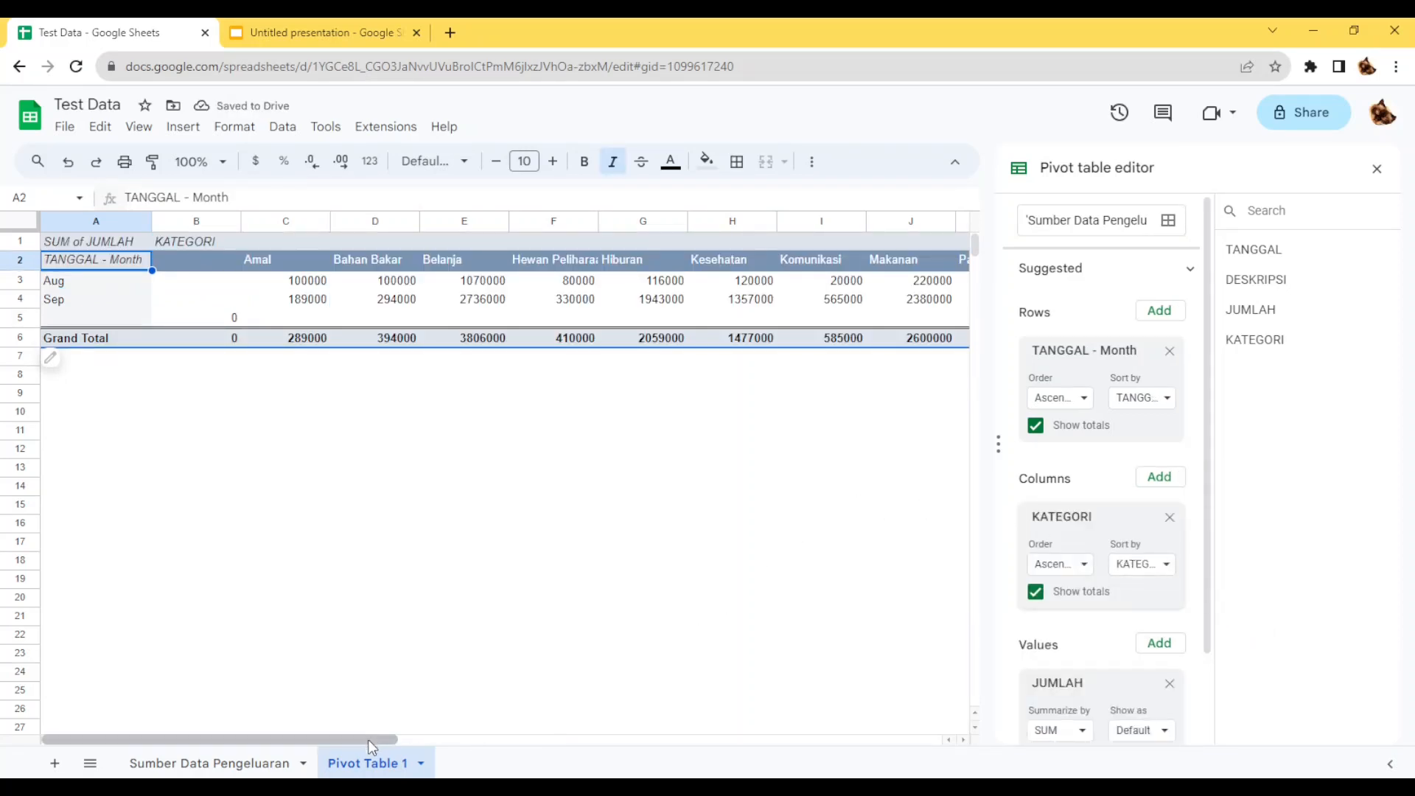
left_click_drag(369, 739, 334, 739)
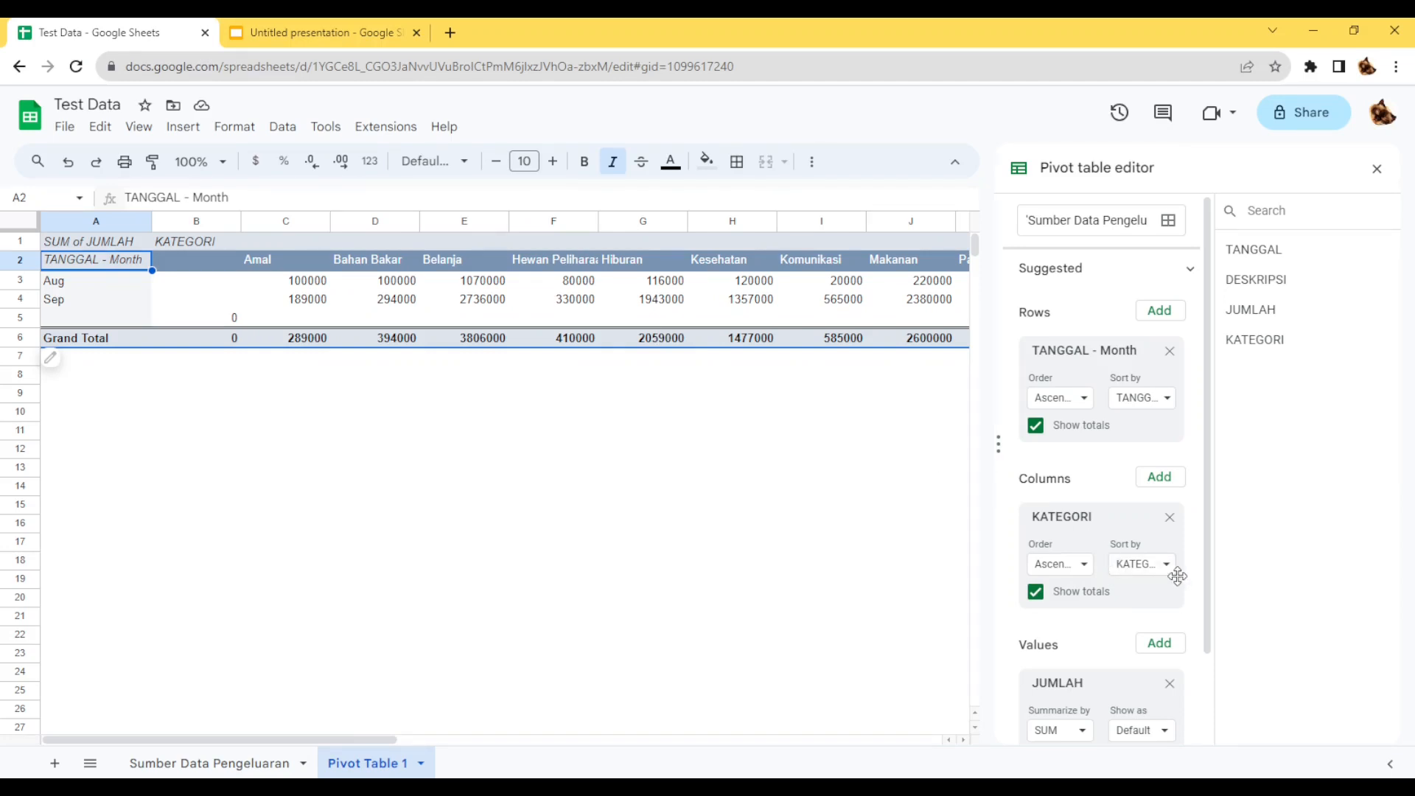
left_click(1170, 517)
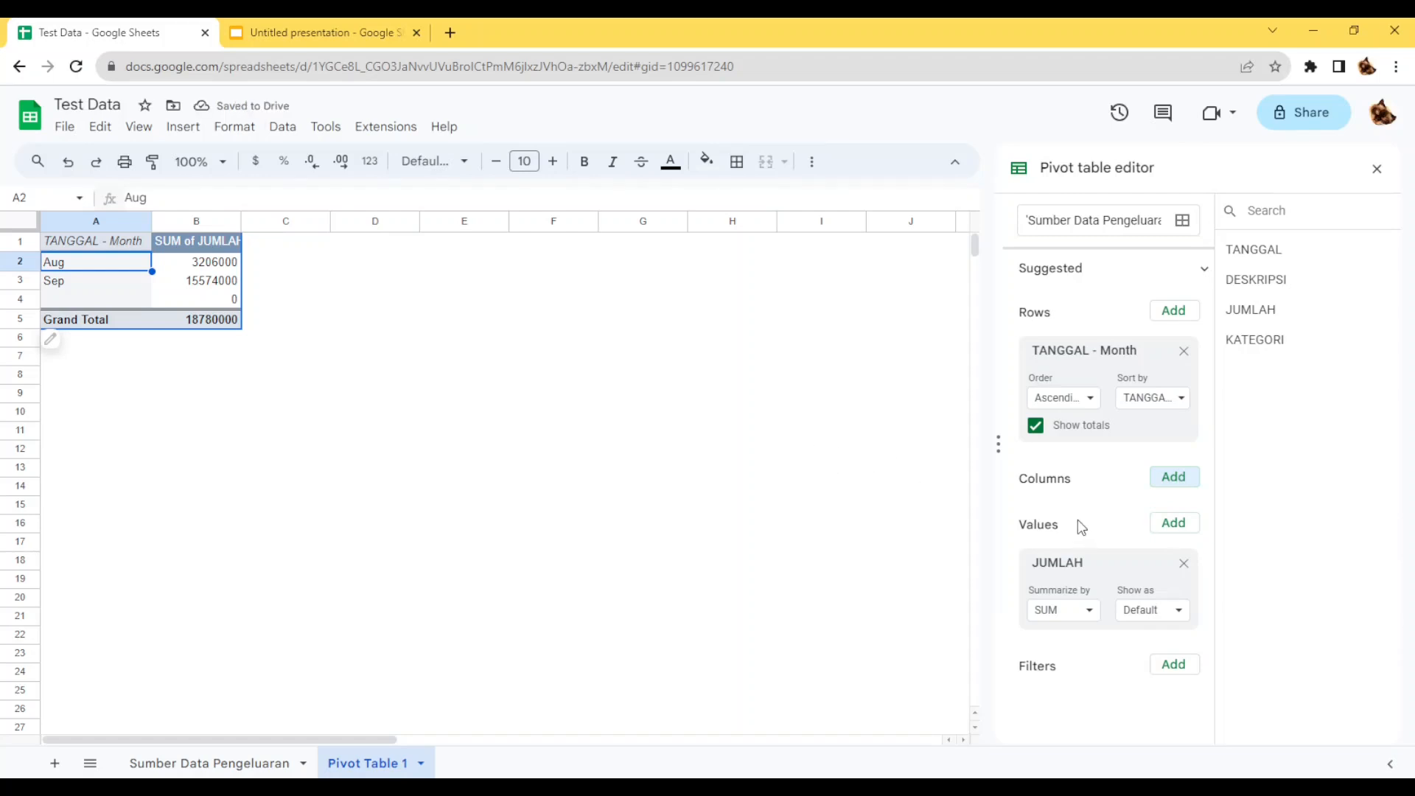
Add KATEGORI to the pivot table's rows below the month grouping and widen column C to fit its heading.
left_click(1177, 312)
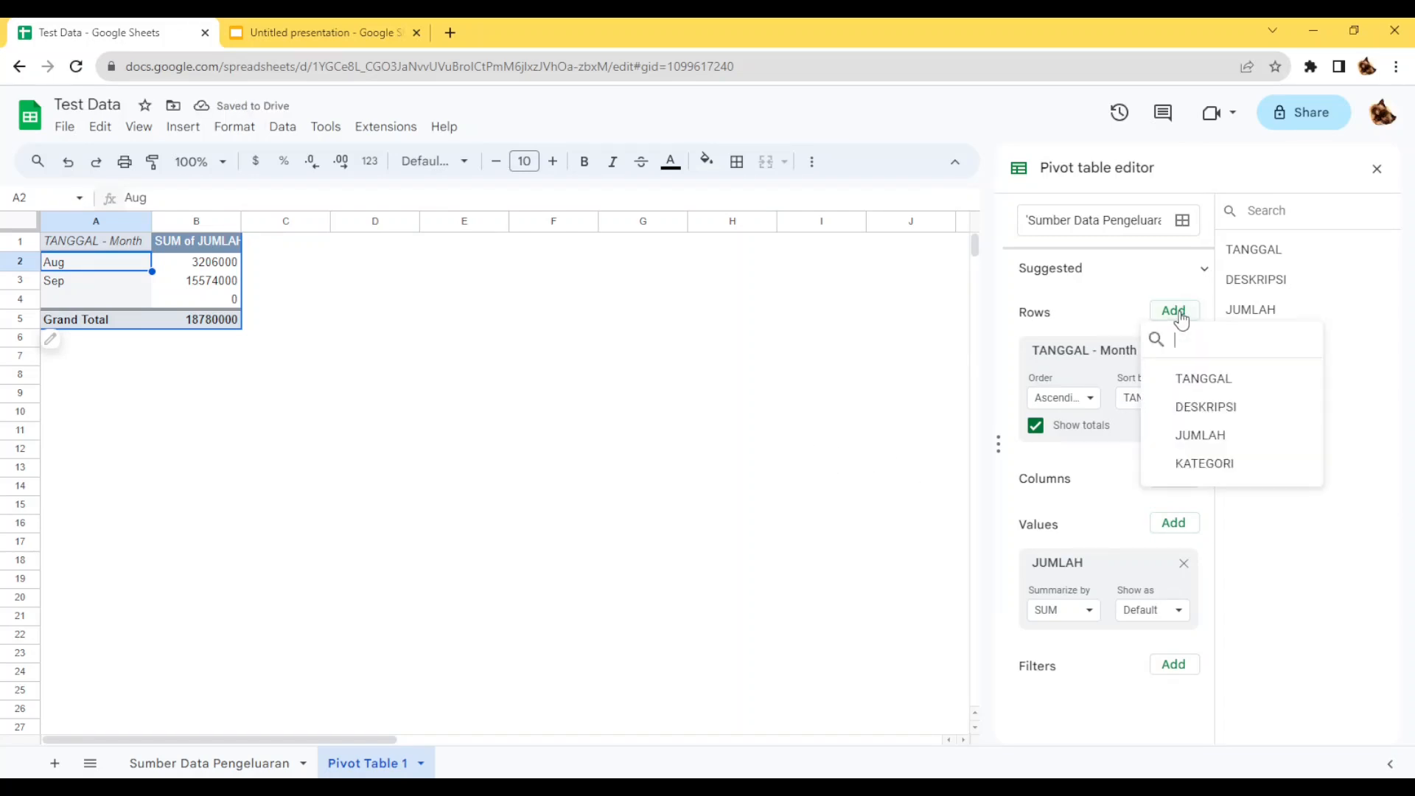
left_click(1220, 462)
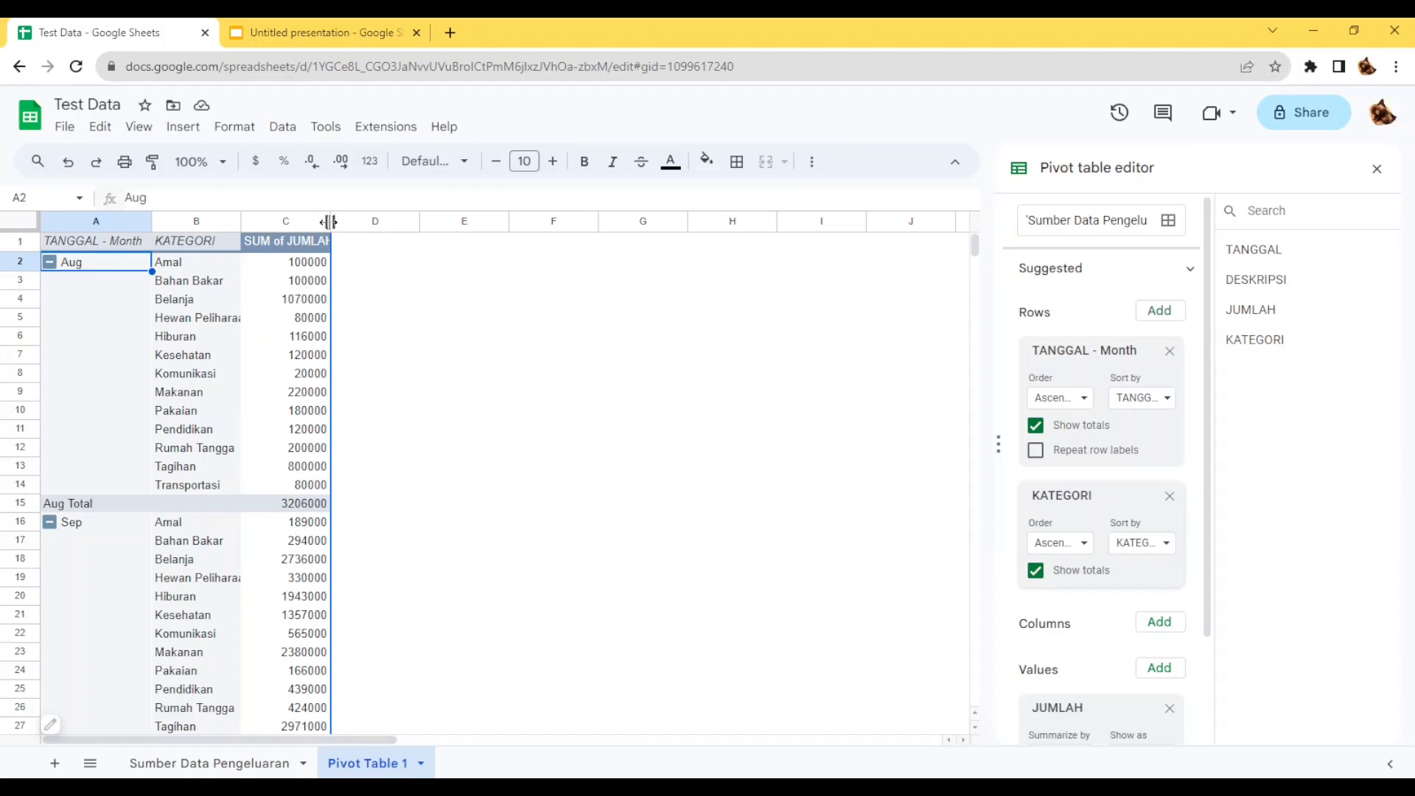
left_click_drag(330, 221, 343, 222)
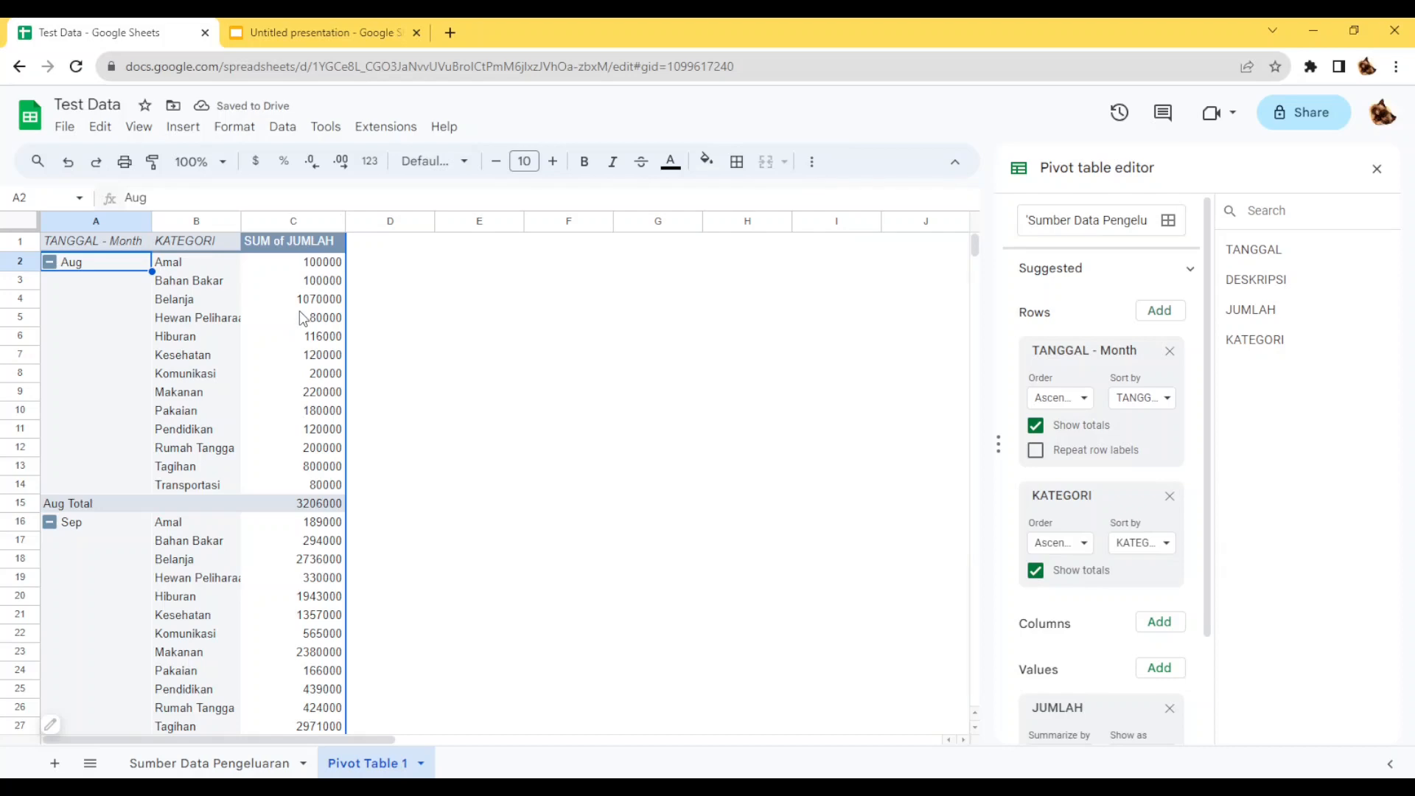
scroll(304, 318, "down", 2)
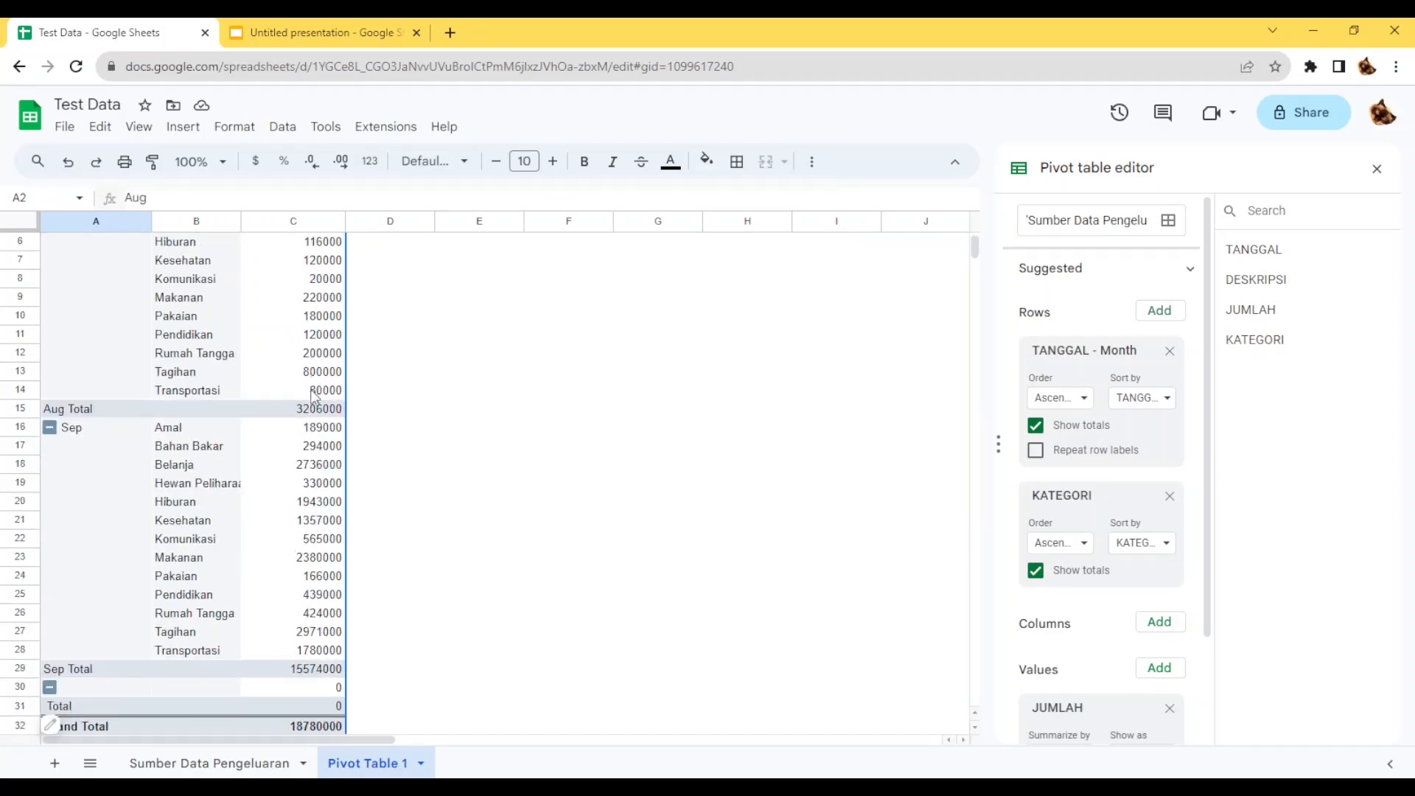
scroll(296, 466, "up", 2)
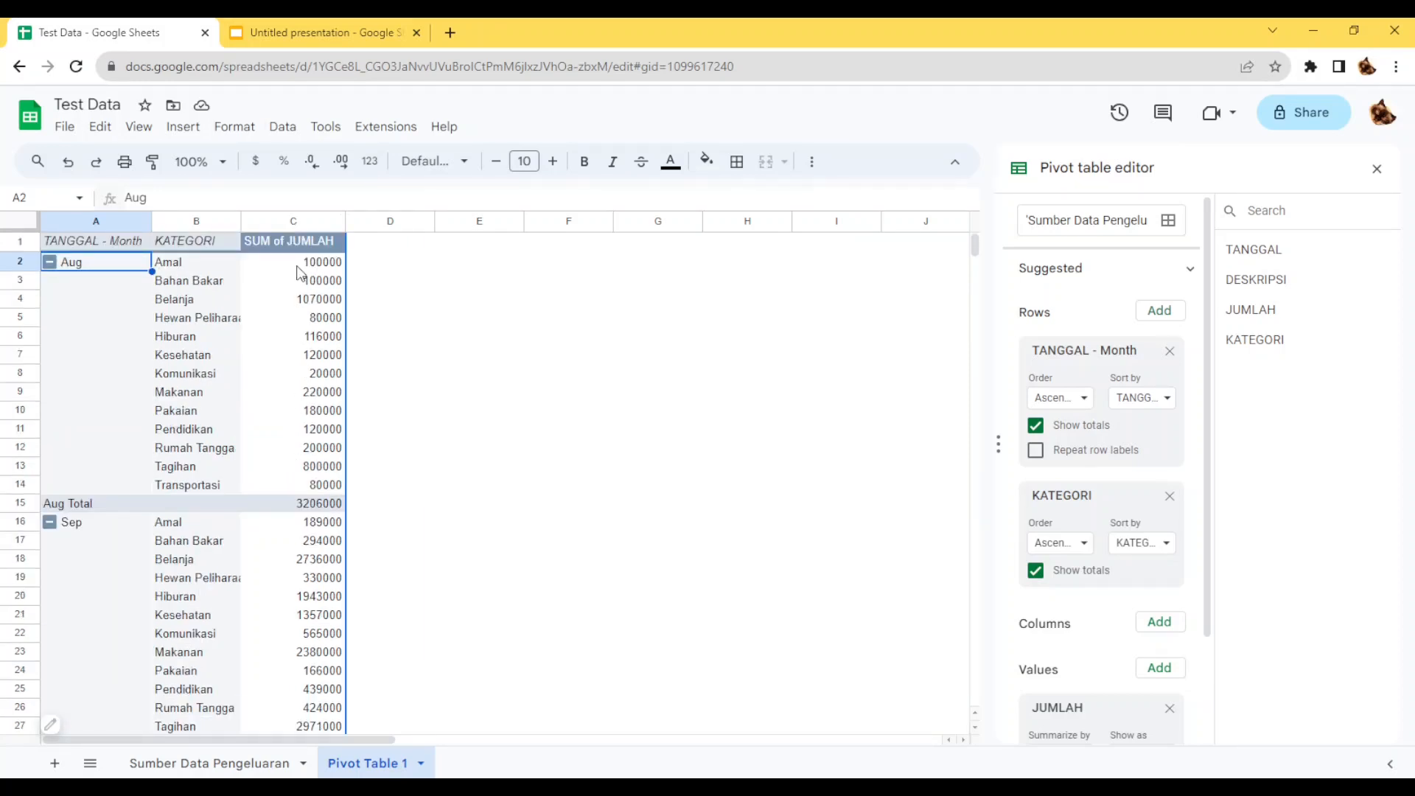
Format column C of the pivot table as Number and review the amounts.
left_click(296, 221)
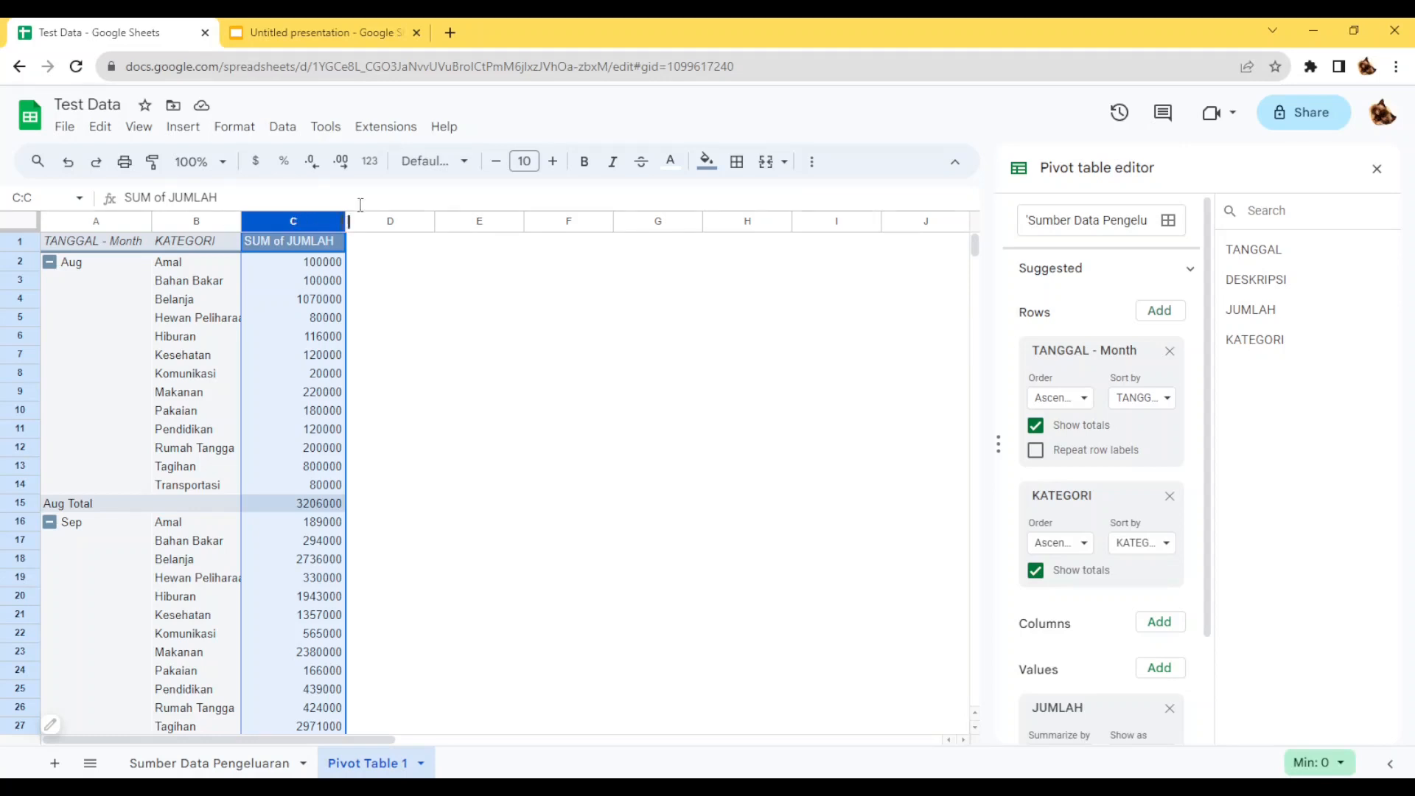
left_click(370, 162)
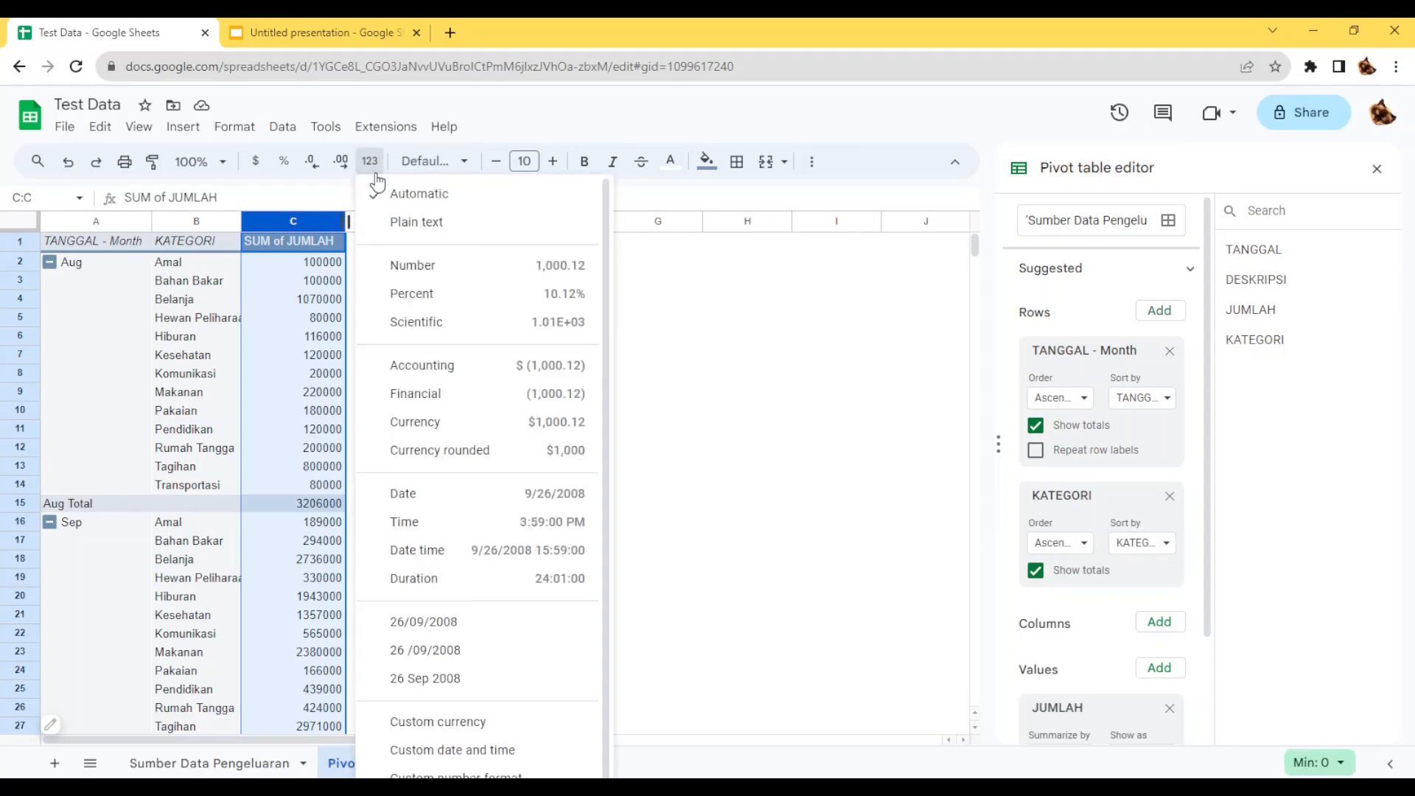
left_click(491, 285)
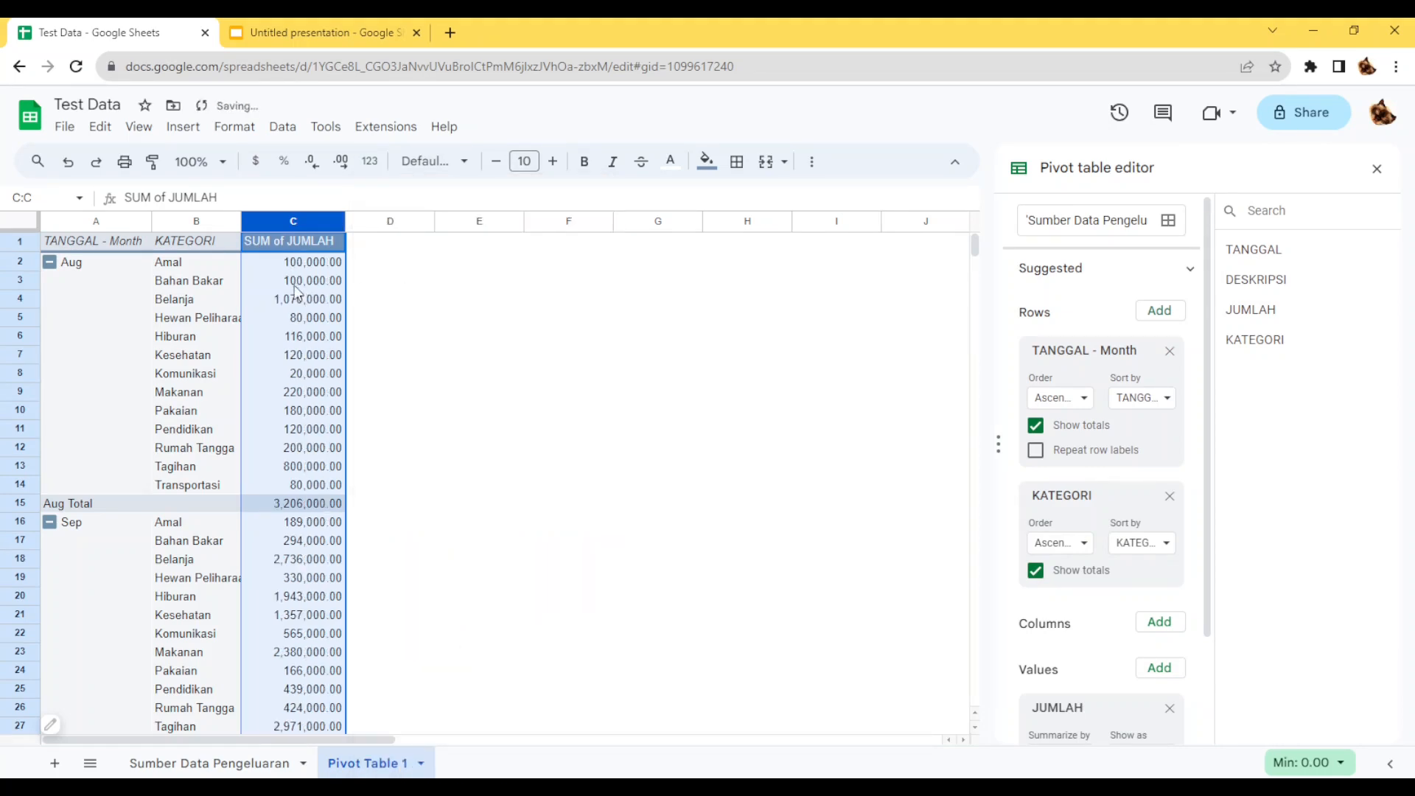
left_click(384, 283)
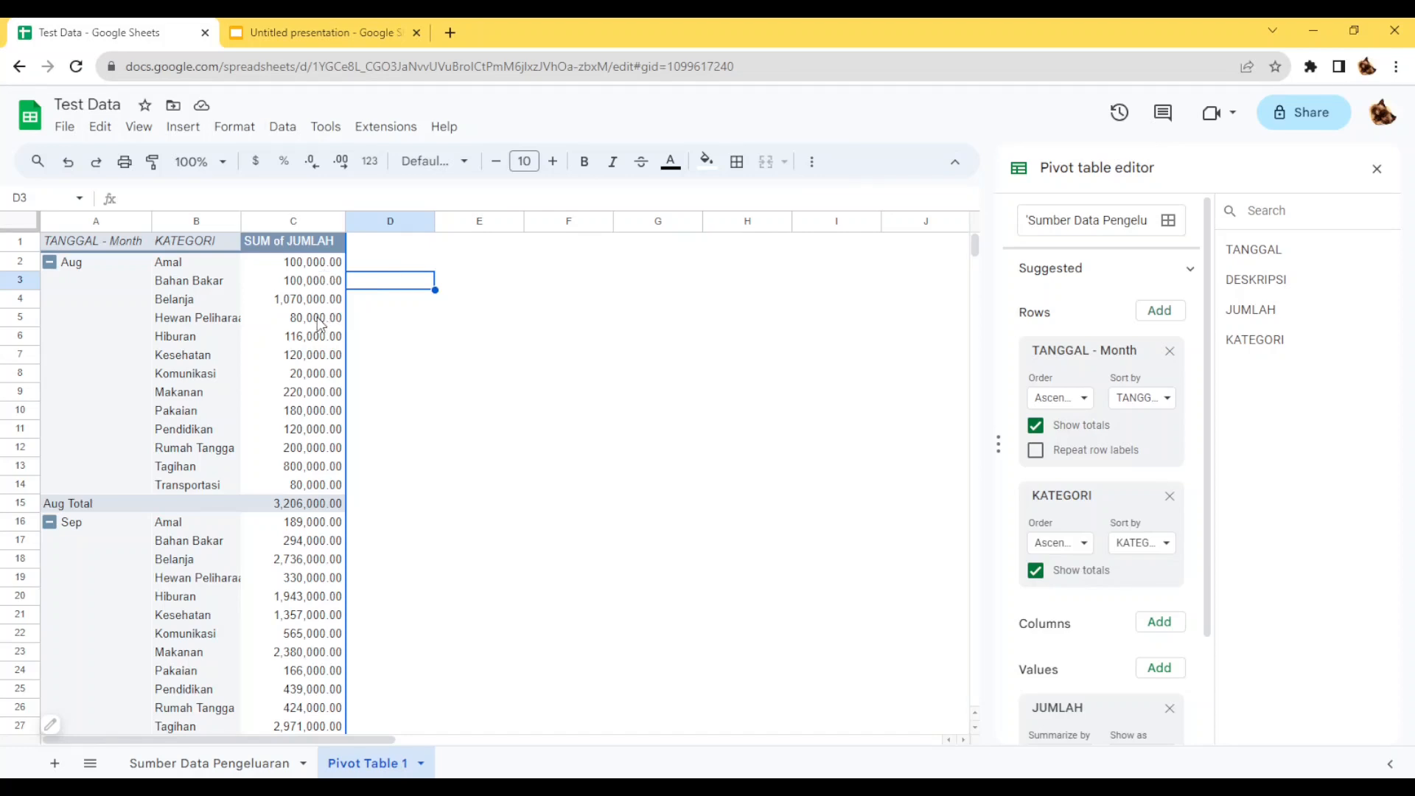
left_click(319, 262)
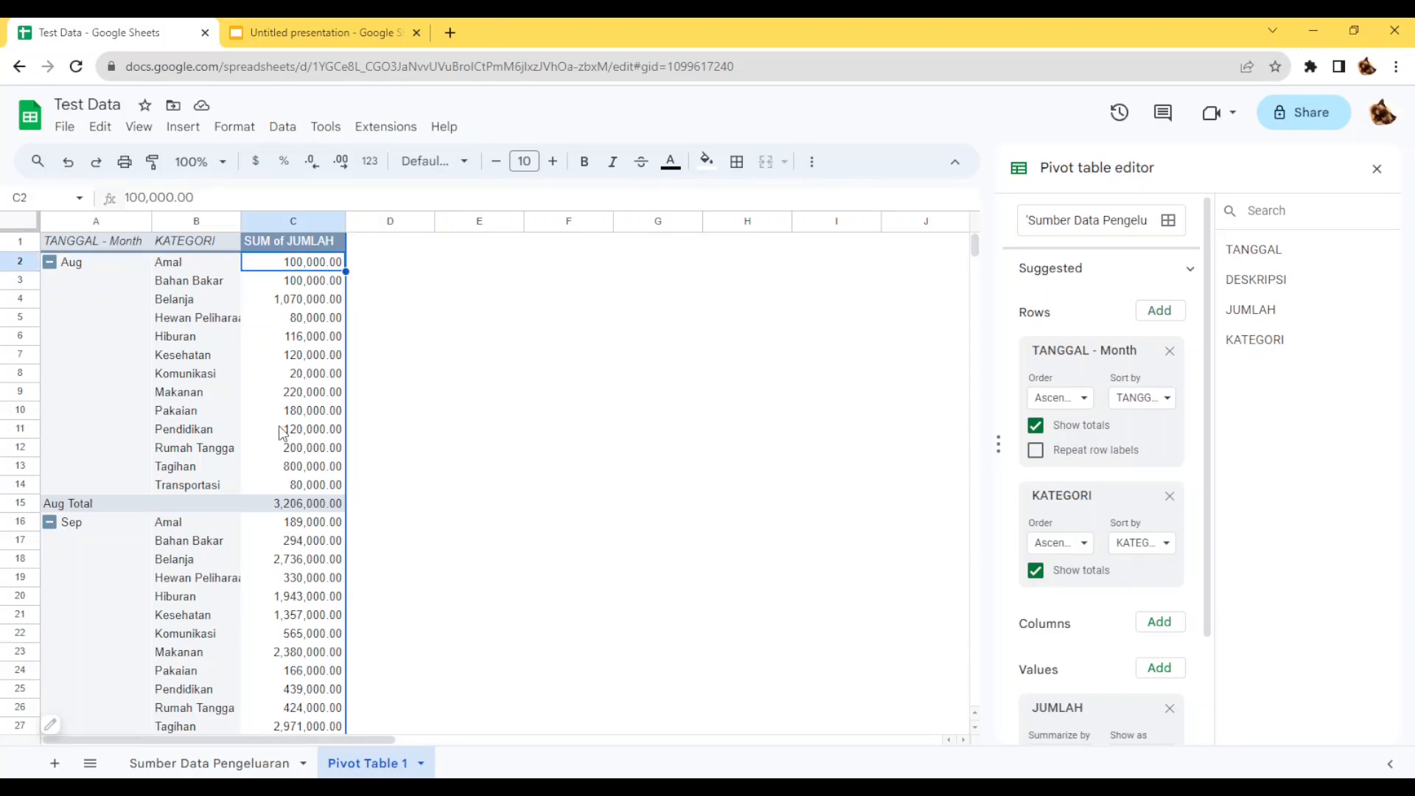
scroll(284, 433, "down", 3)
scroll(284, 433, "up", 3)
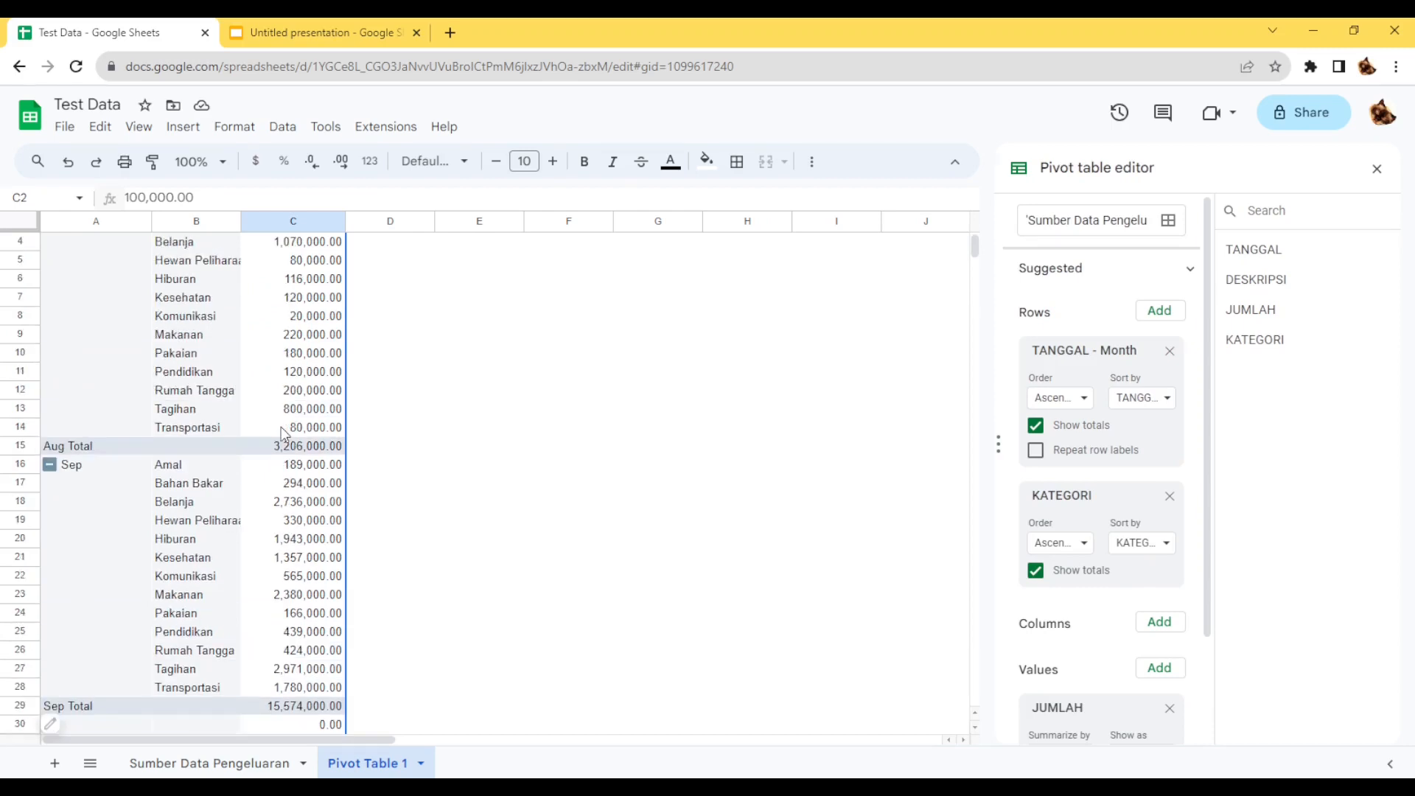
scroll(284, 430, "down", 1)
scroll(286, 427, "up", 1)
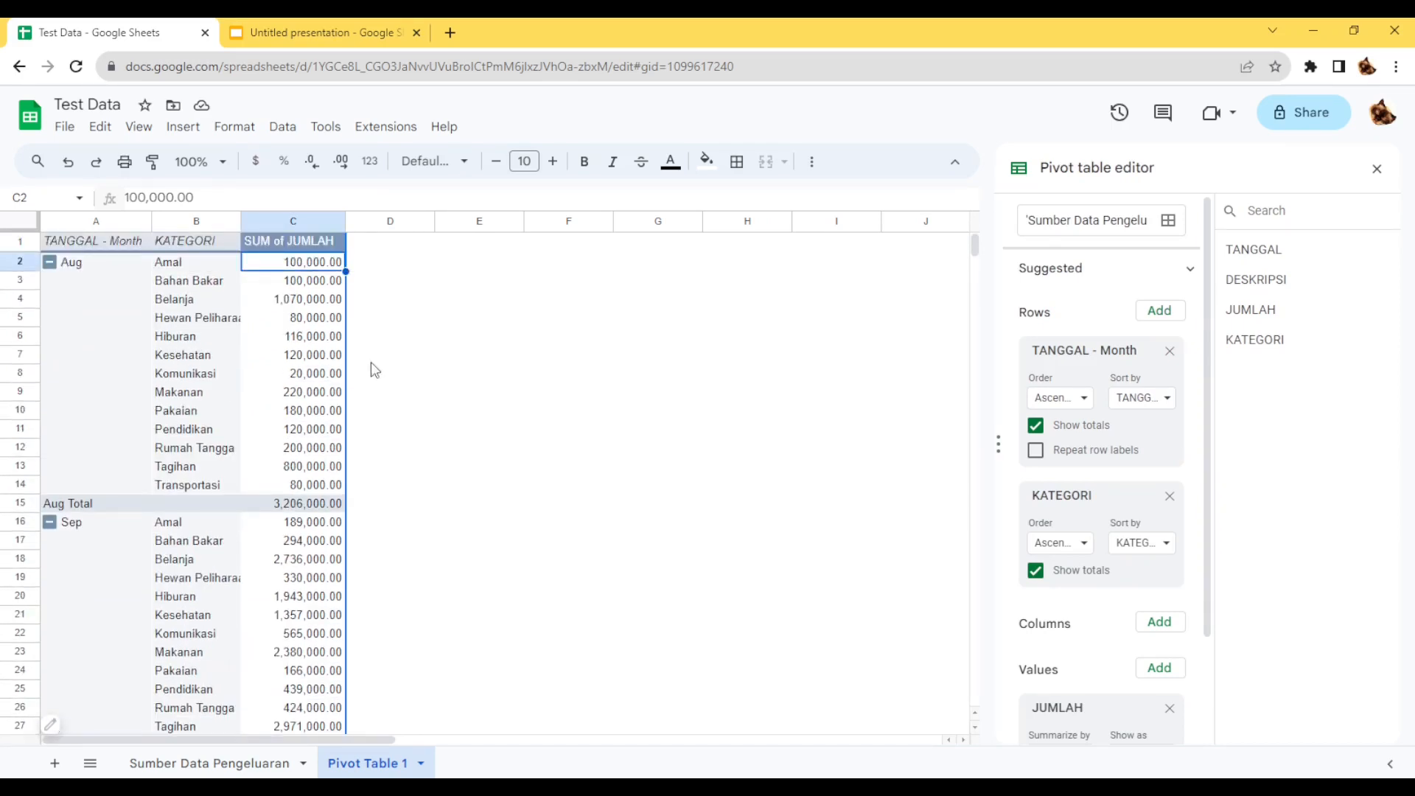
left_click(397, 251)
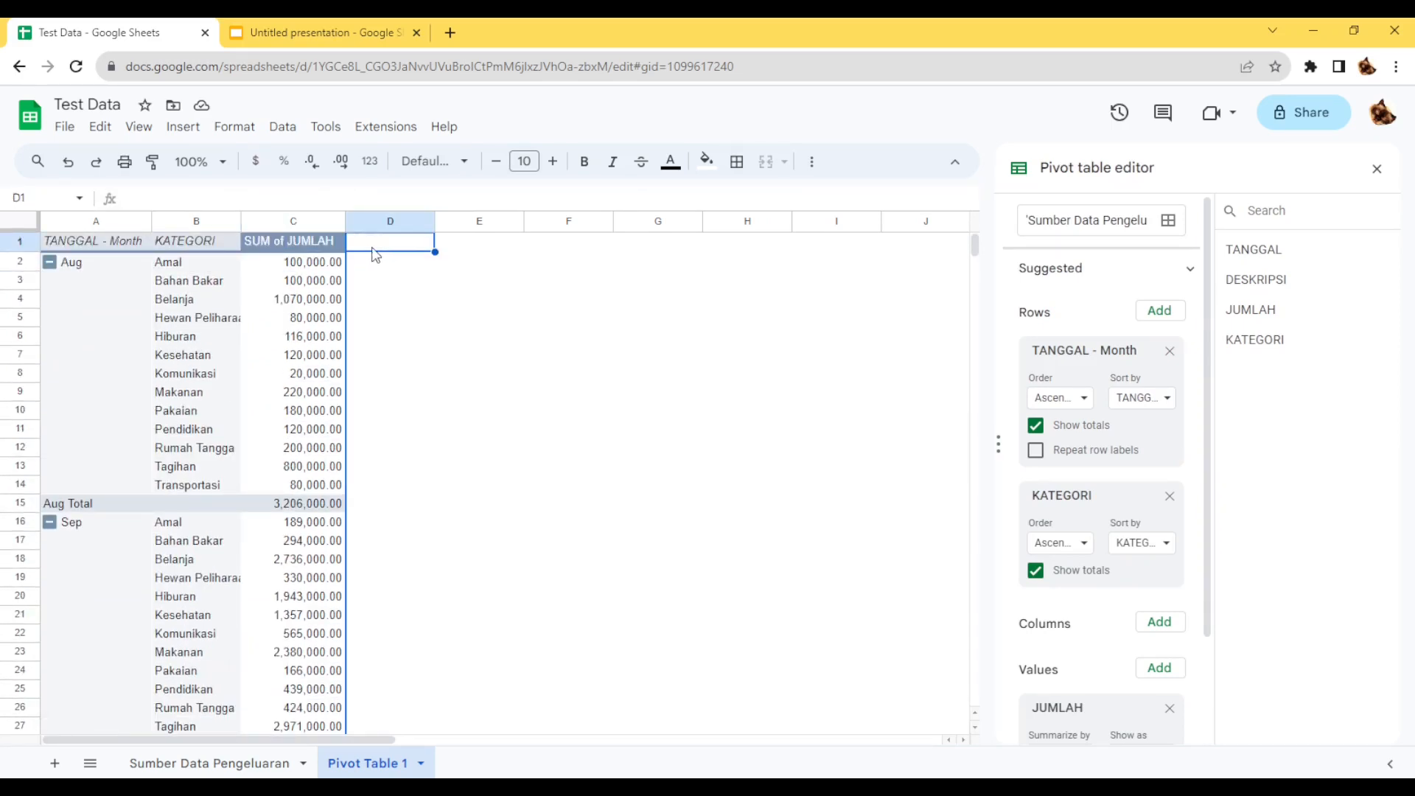
Set column C's font size to 12 and widen columns B and C to fit their contents.
left_click(296, 219)
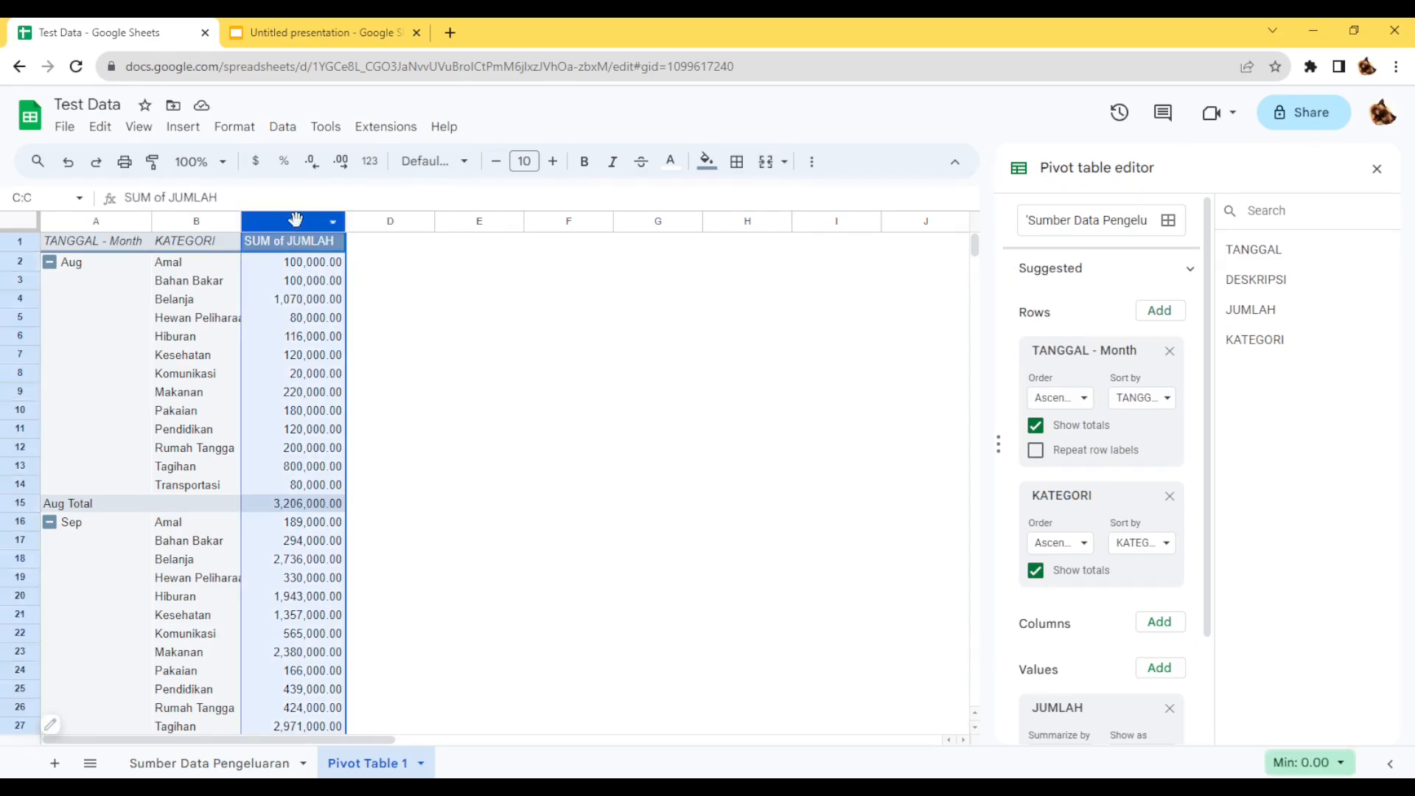
left_click(553, 162)
left_click(555, 164)
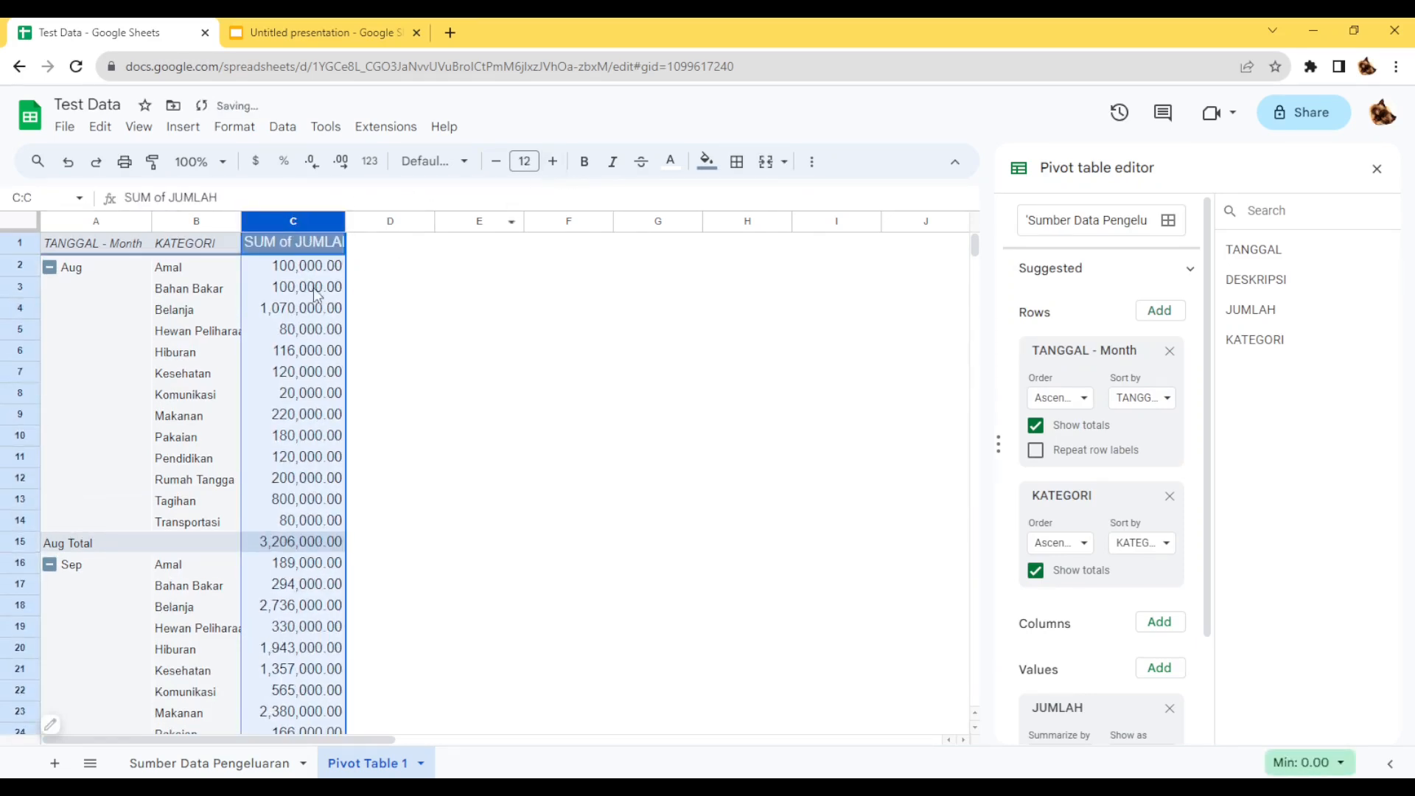
left_click_drag(348, 221, 367, 222)
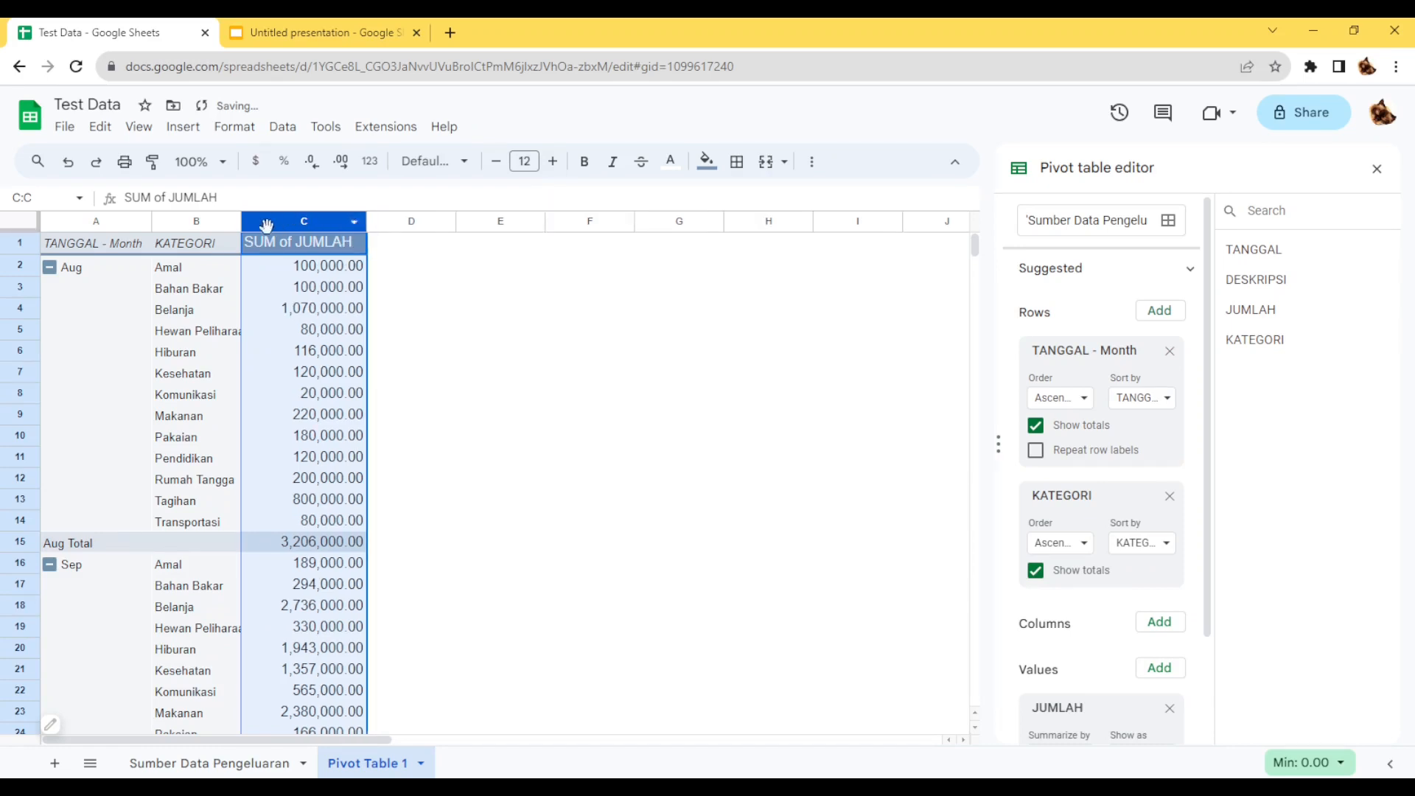
left_click_drag(236, 221, 262, 222)
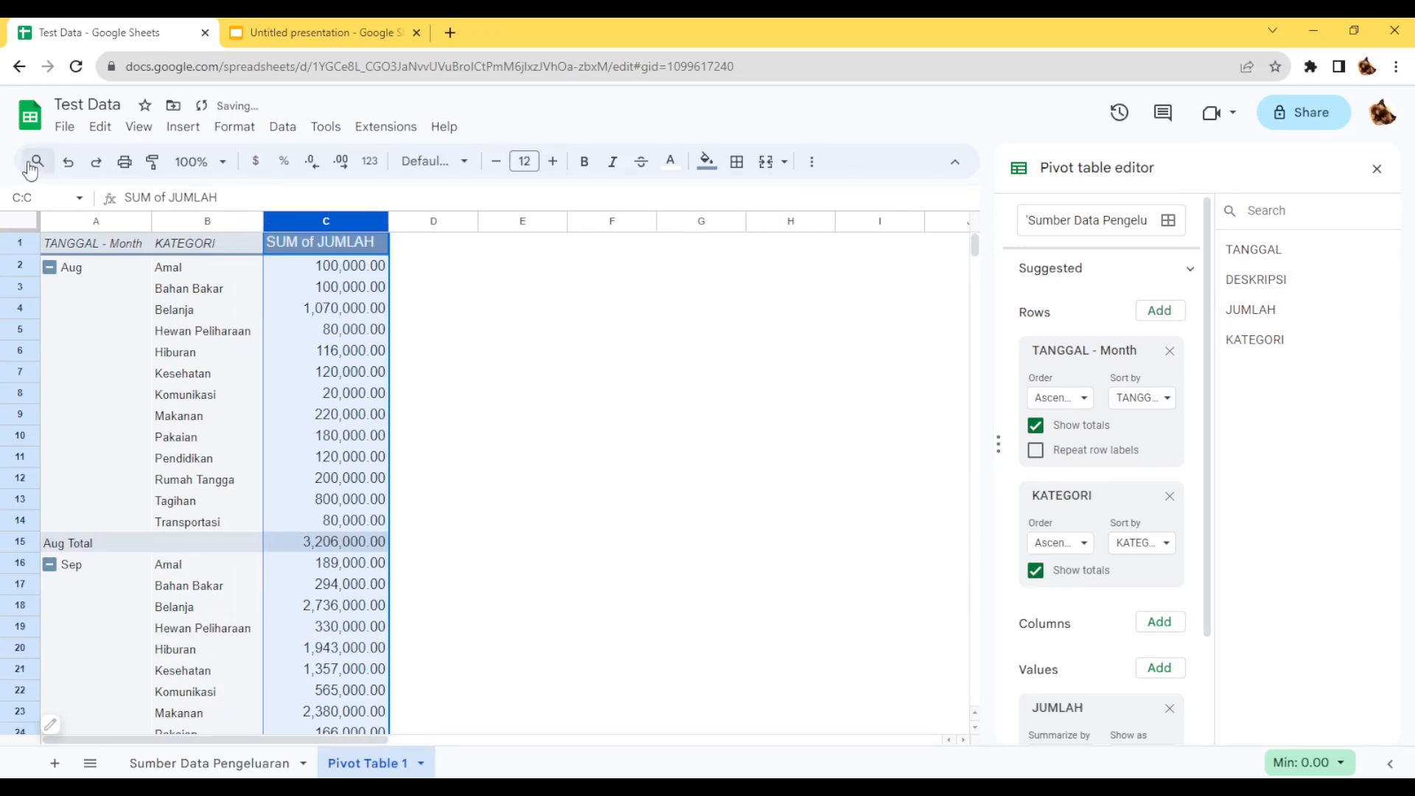
left_click(498, 337)
Set the spreadsheet's locale to Indonesia, then save the settings and reload.
left_click(63, 127)
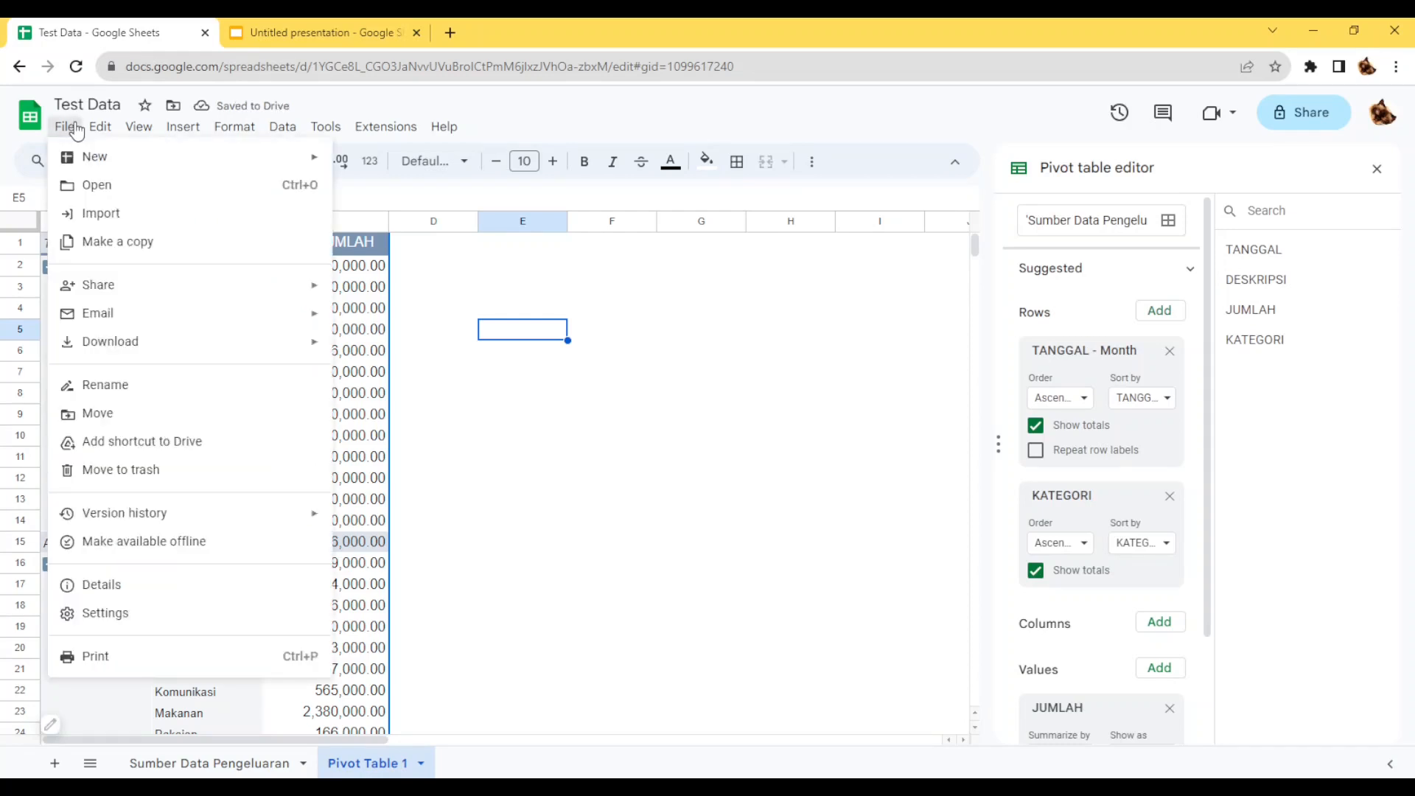
left_click(146, 614)
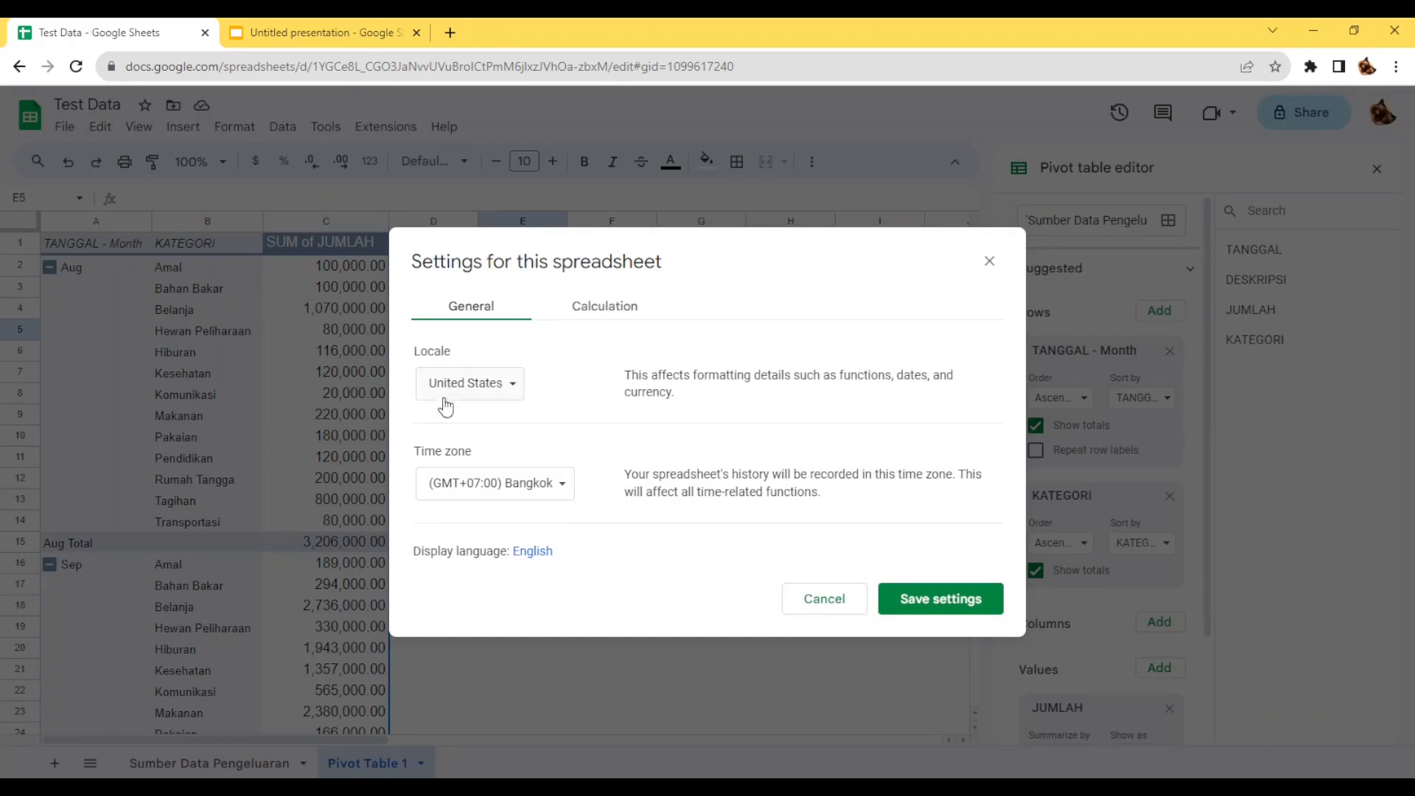
left_click(494, 395)
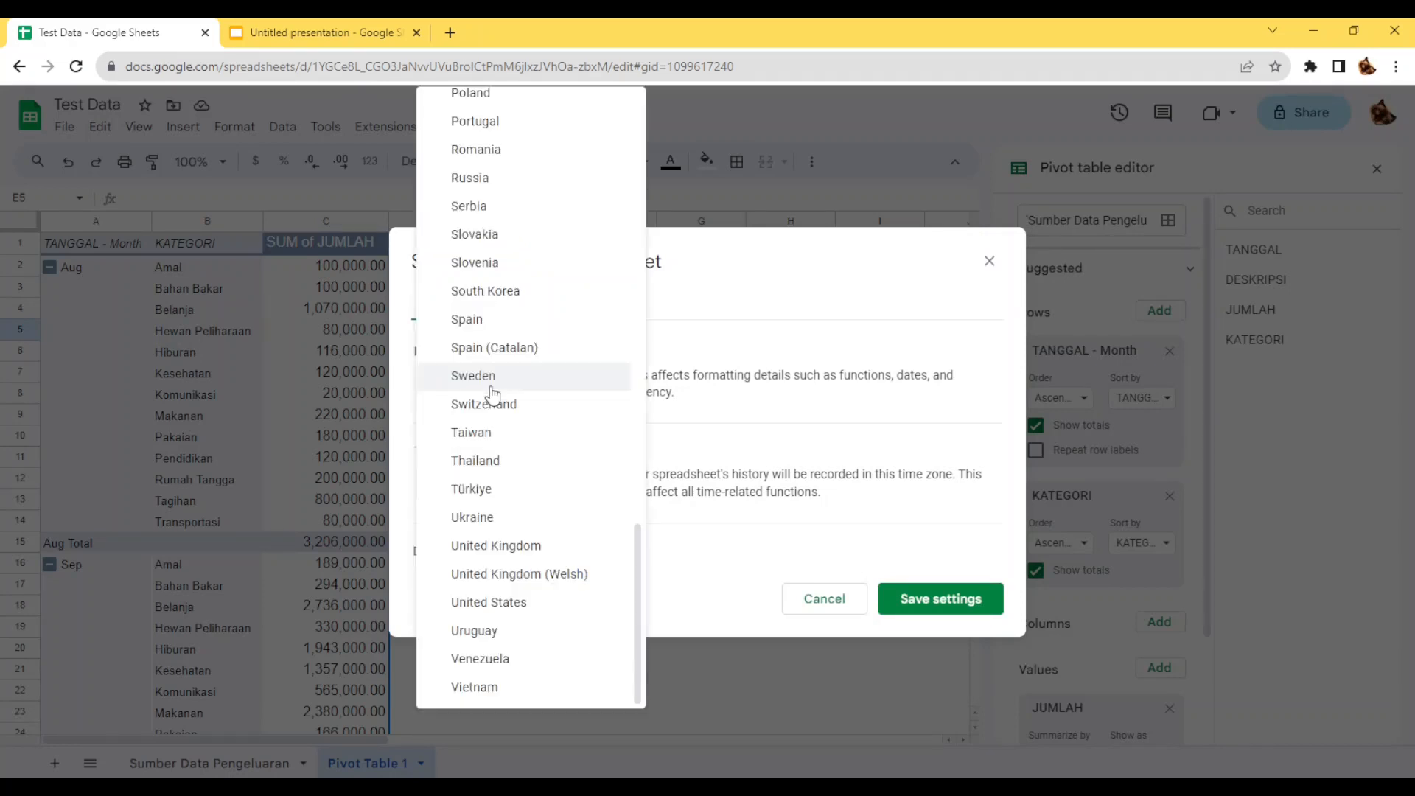
scroll(500, 401, "up", 6)
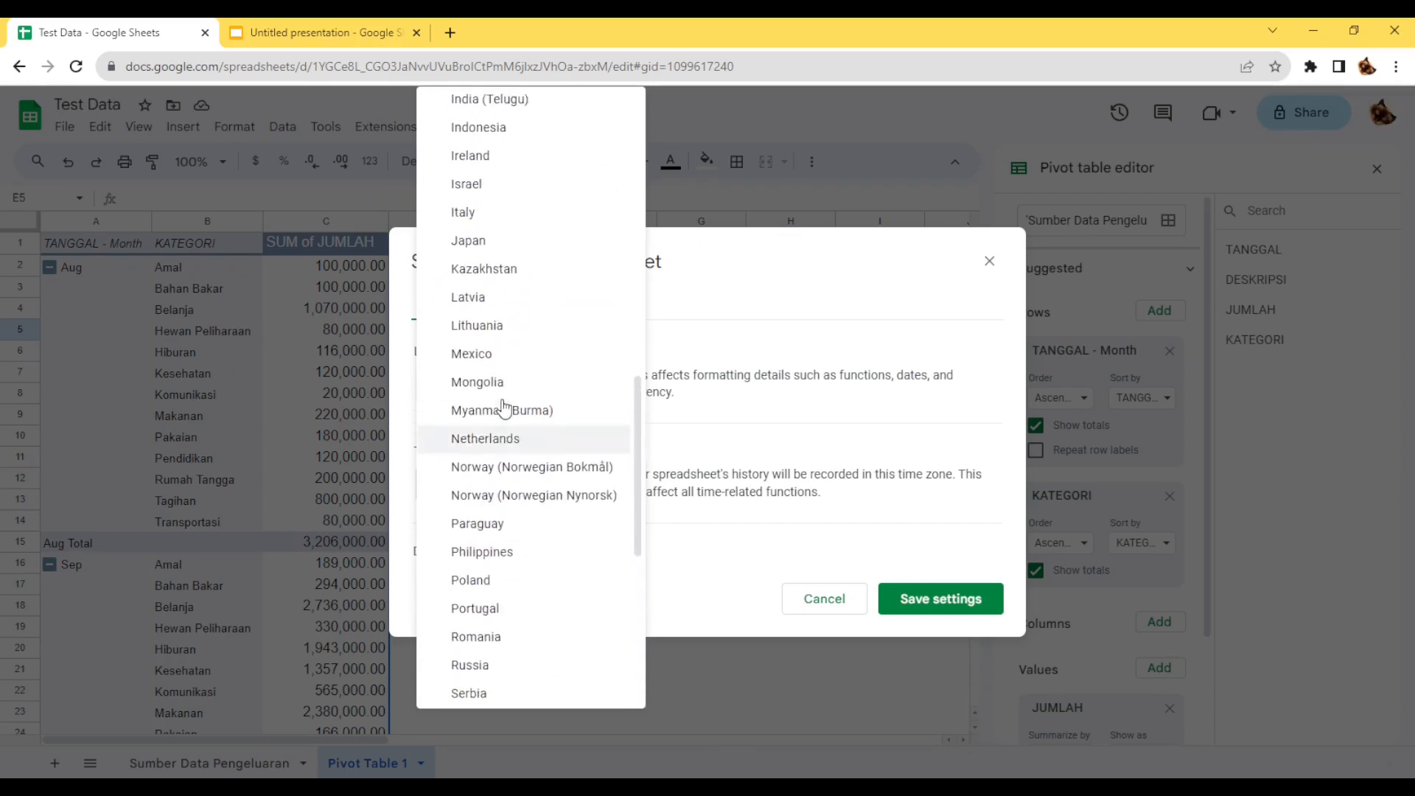
scroll(490, 181, "up", 2)
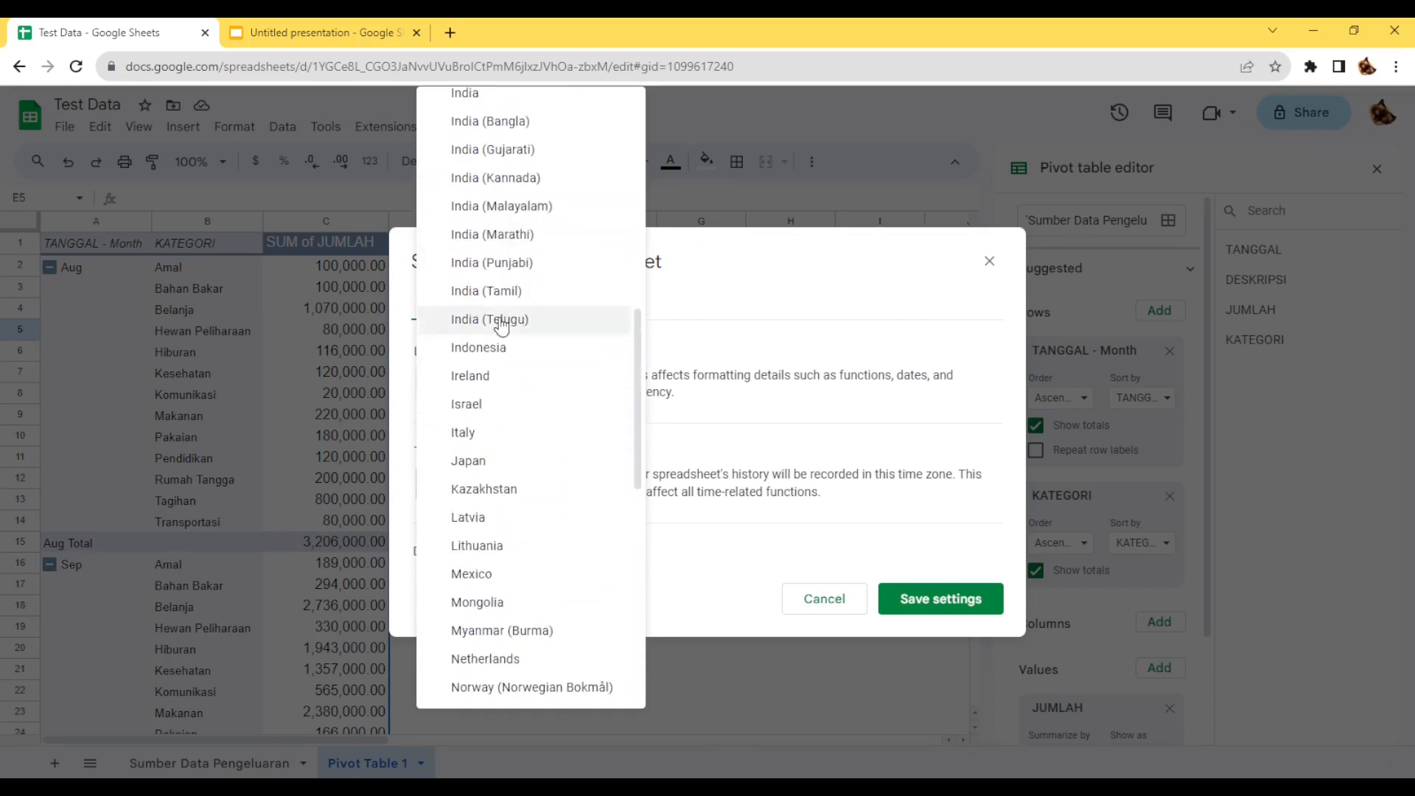
left_click(503, 350)
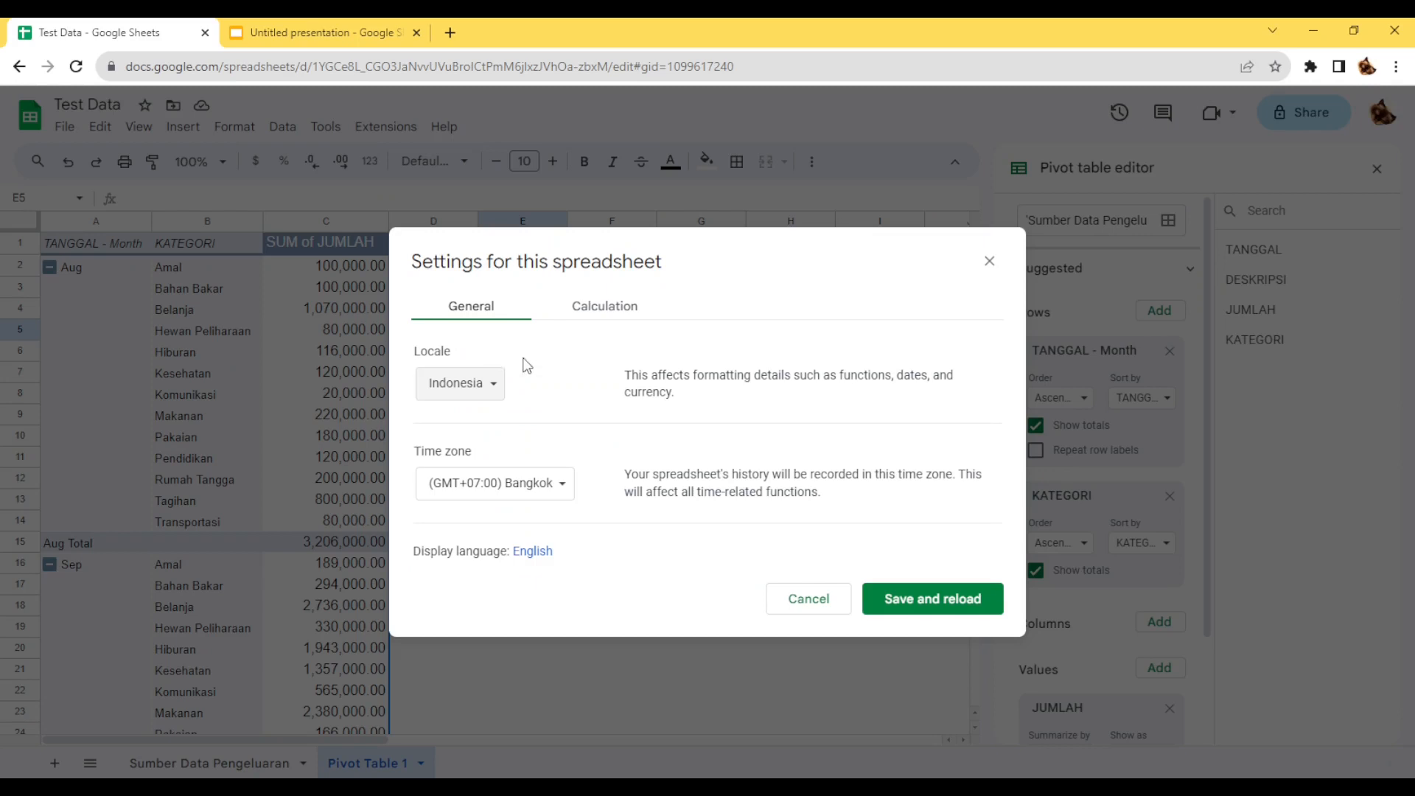
left_click(931, 611)
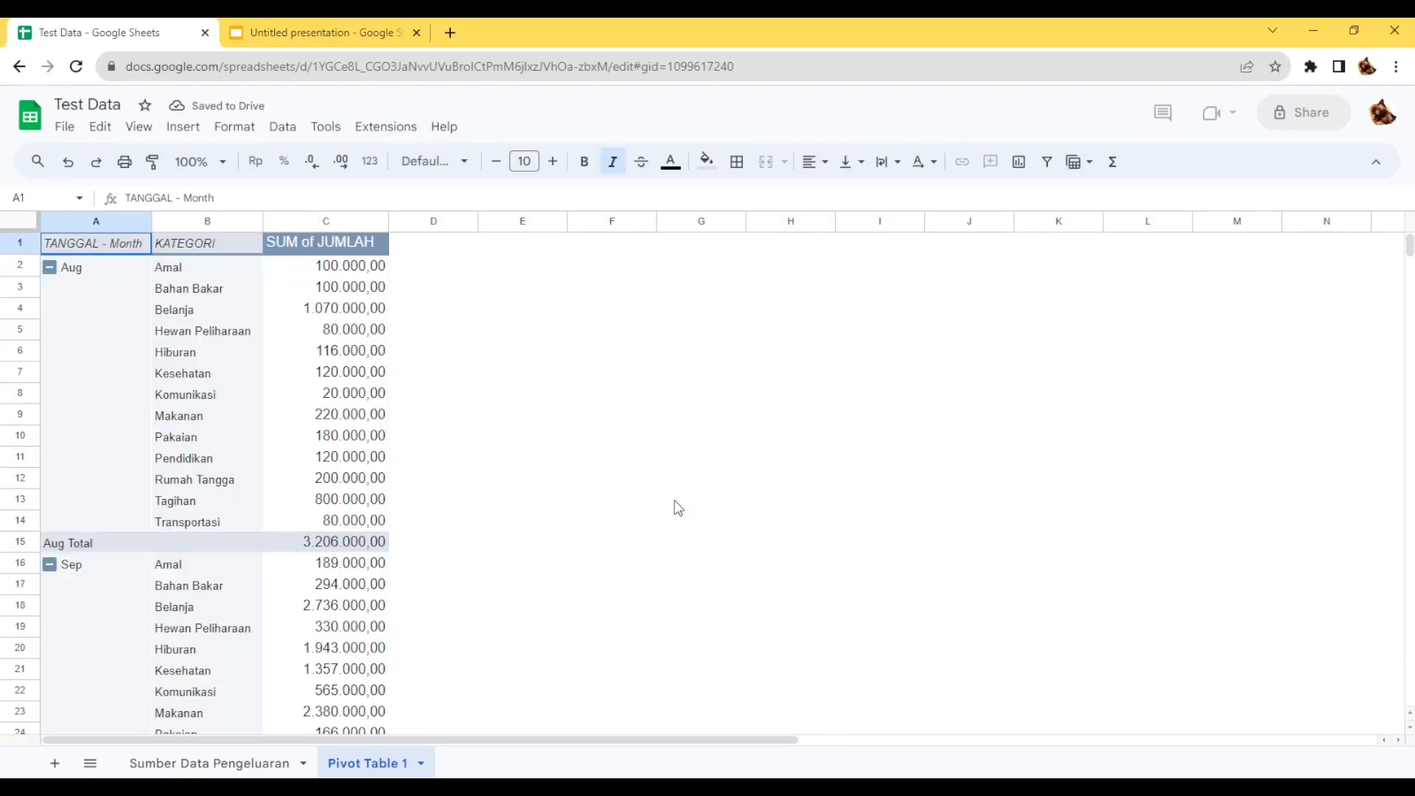
Rename the pivot table's amount heading in C1 as "Total Pengeluaran".
left_click(336, 270)
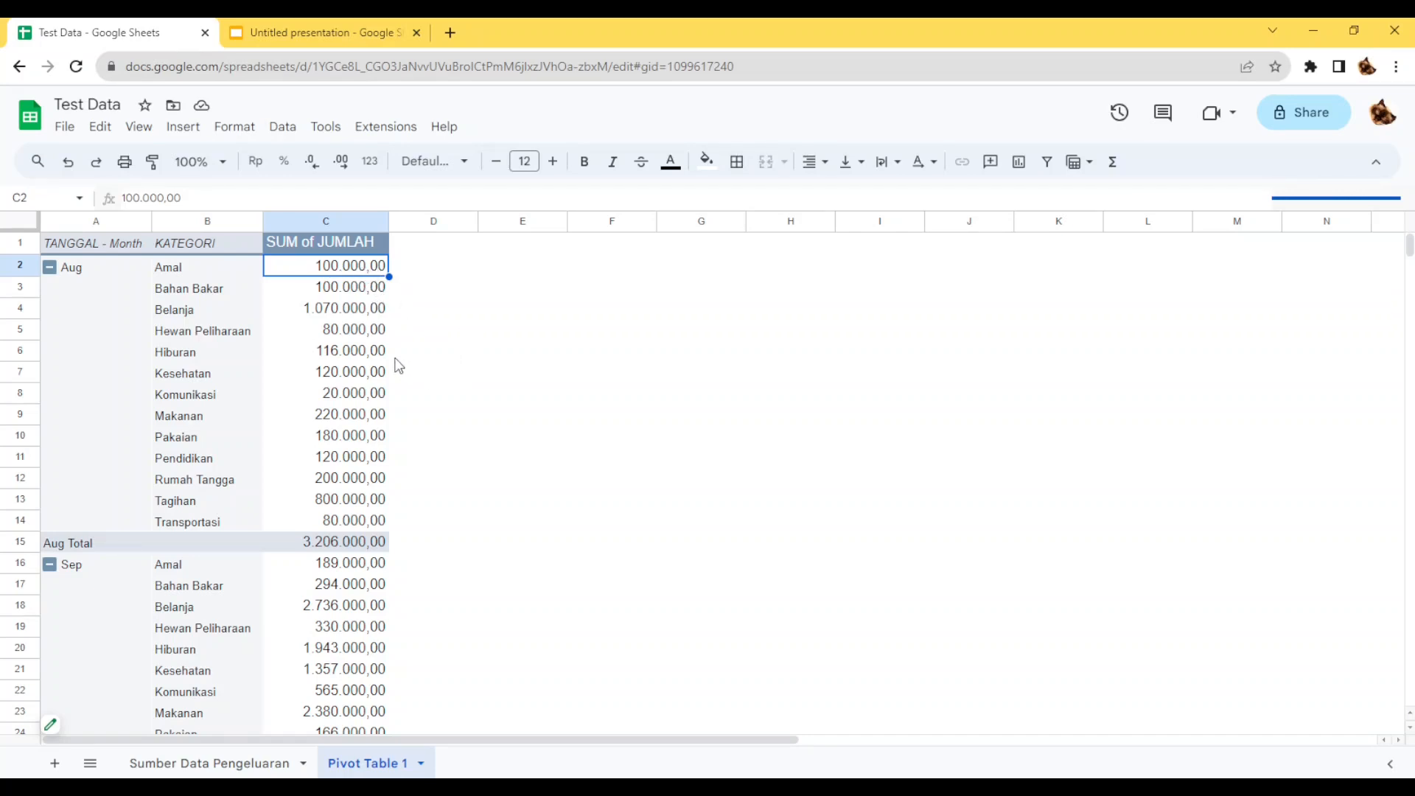
left_click(330, 243)
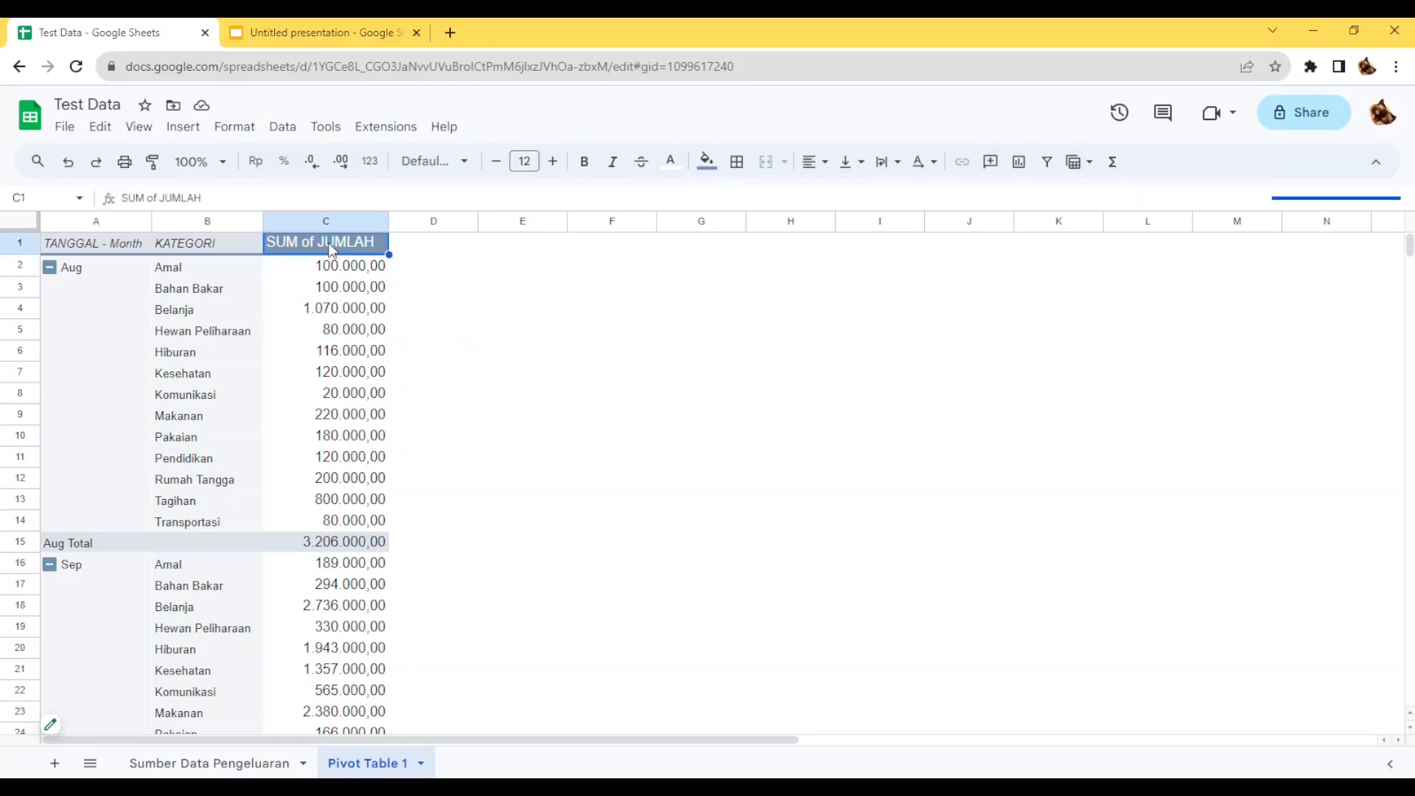
triple_click(159, 197)
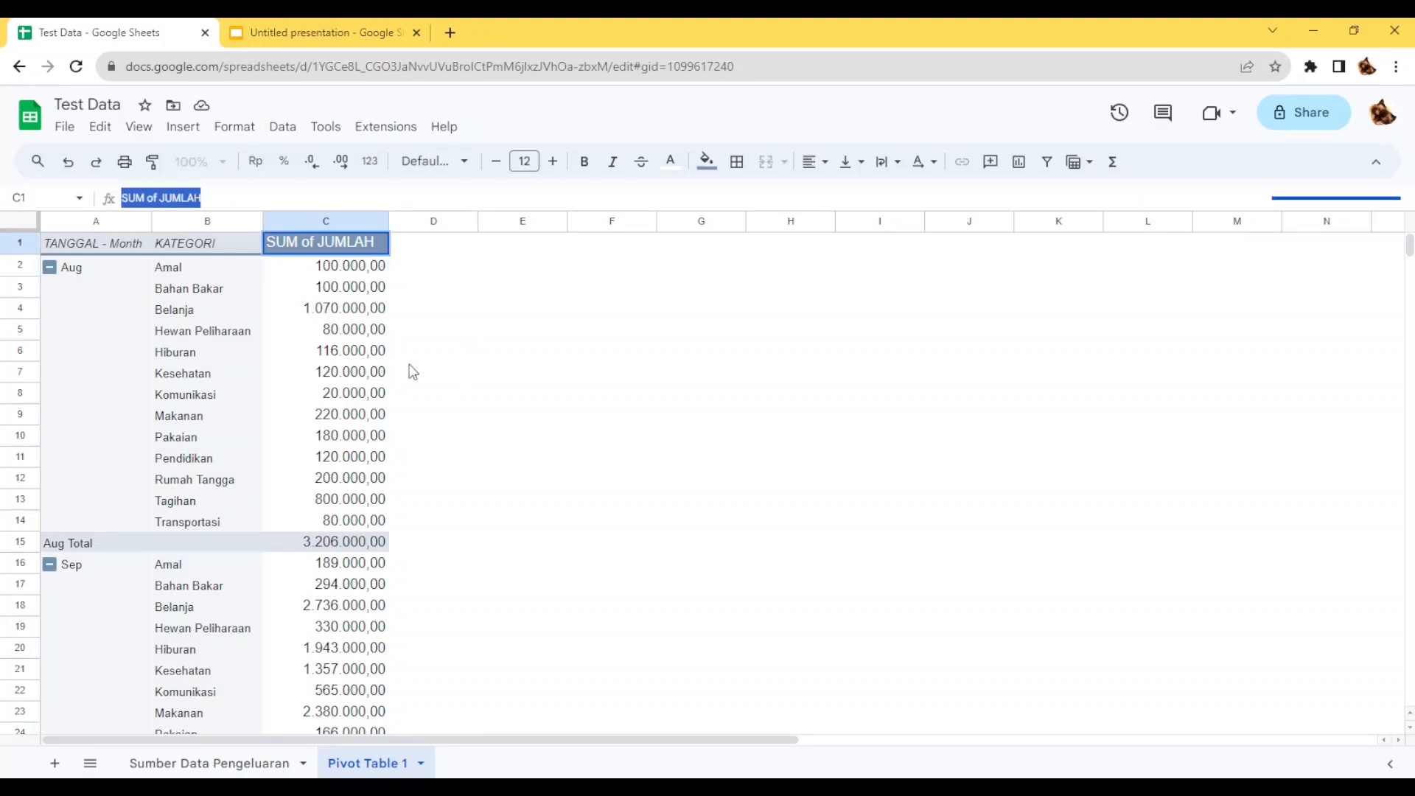
type("Tota")
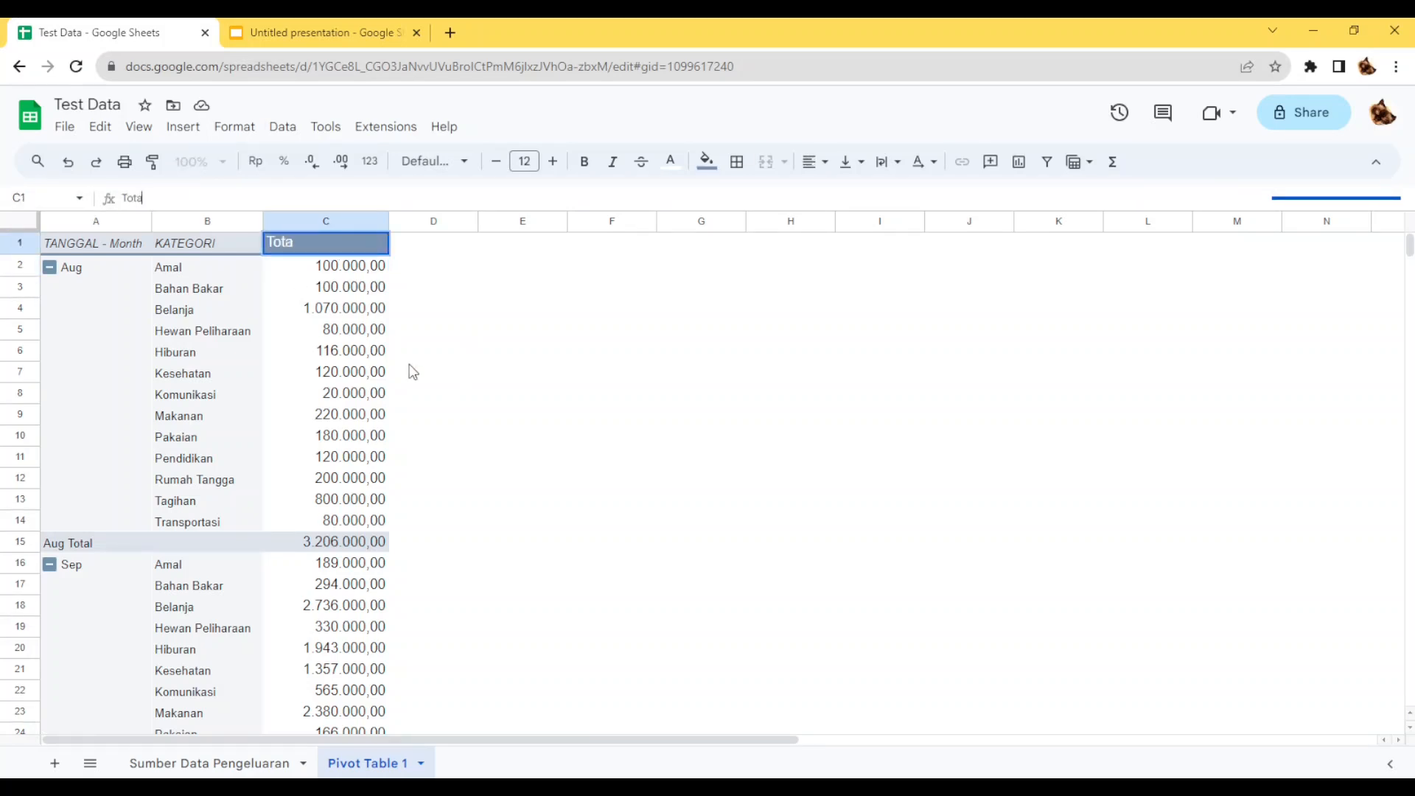
type("l Pengeluaran")
key("Return")
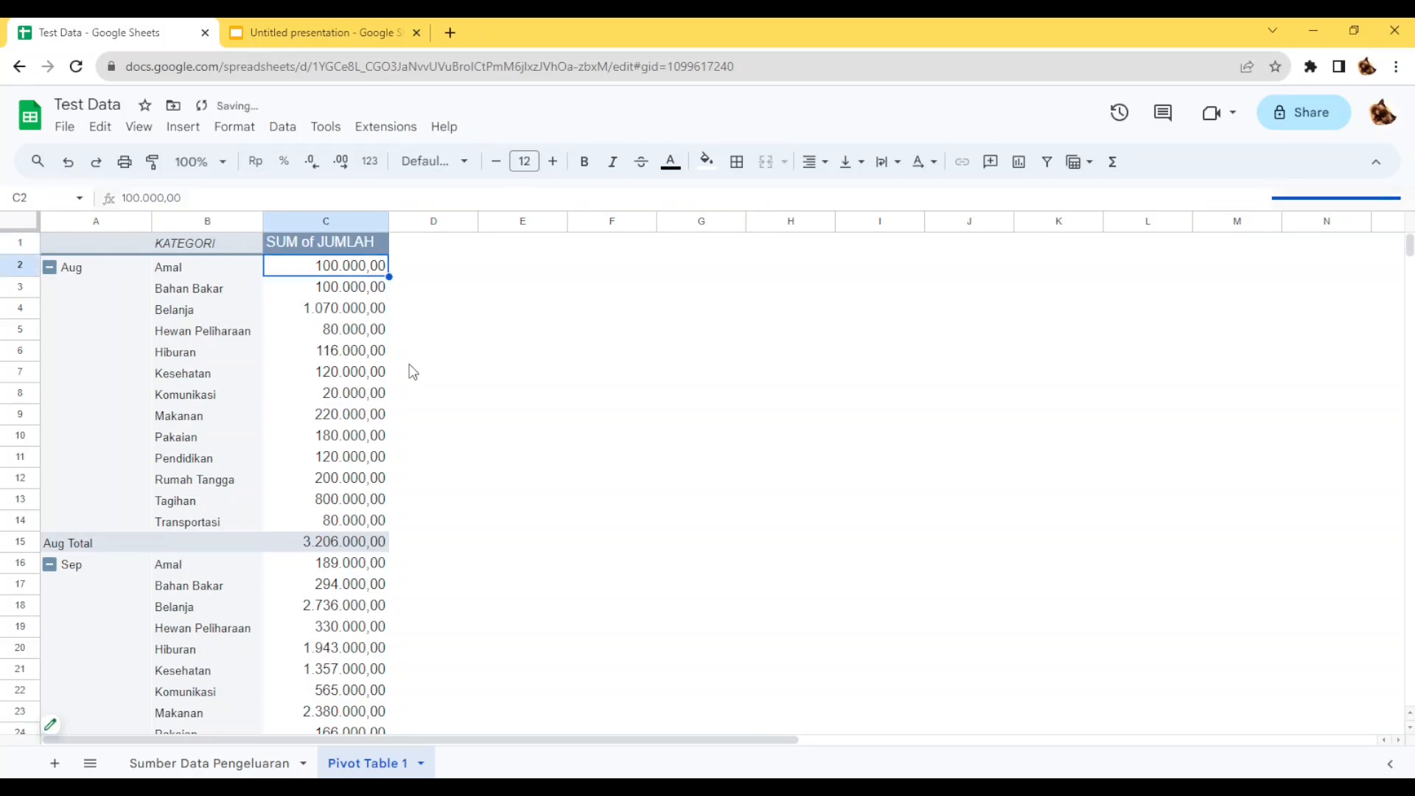
Rename the pivot table's month heading in A1 as "Bulan".
key("Up")
key("Left")
key("Left")
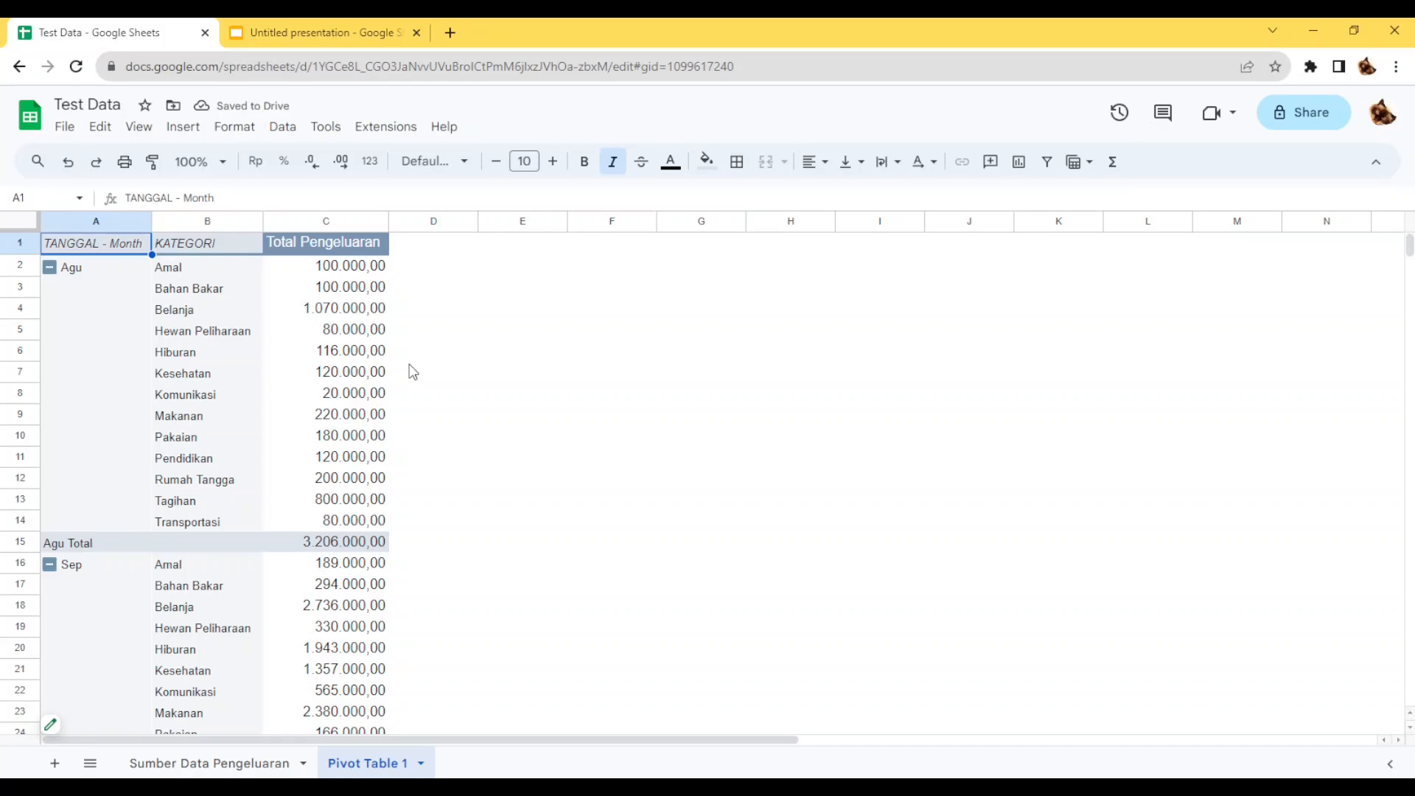
type("Bulan")
key("Return")
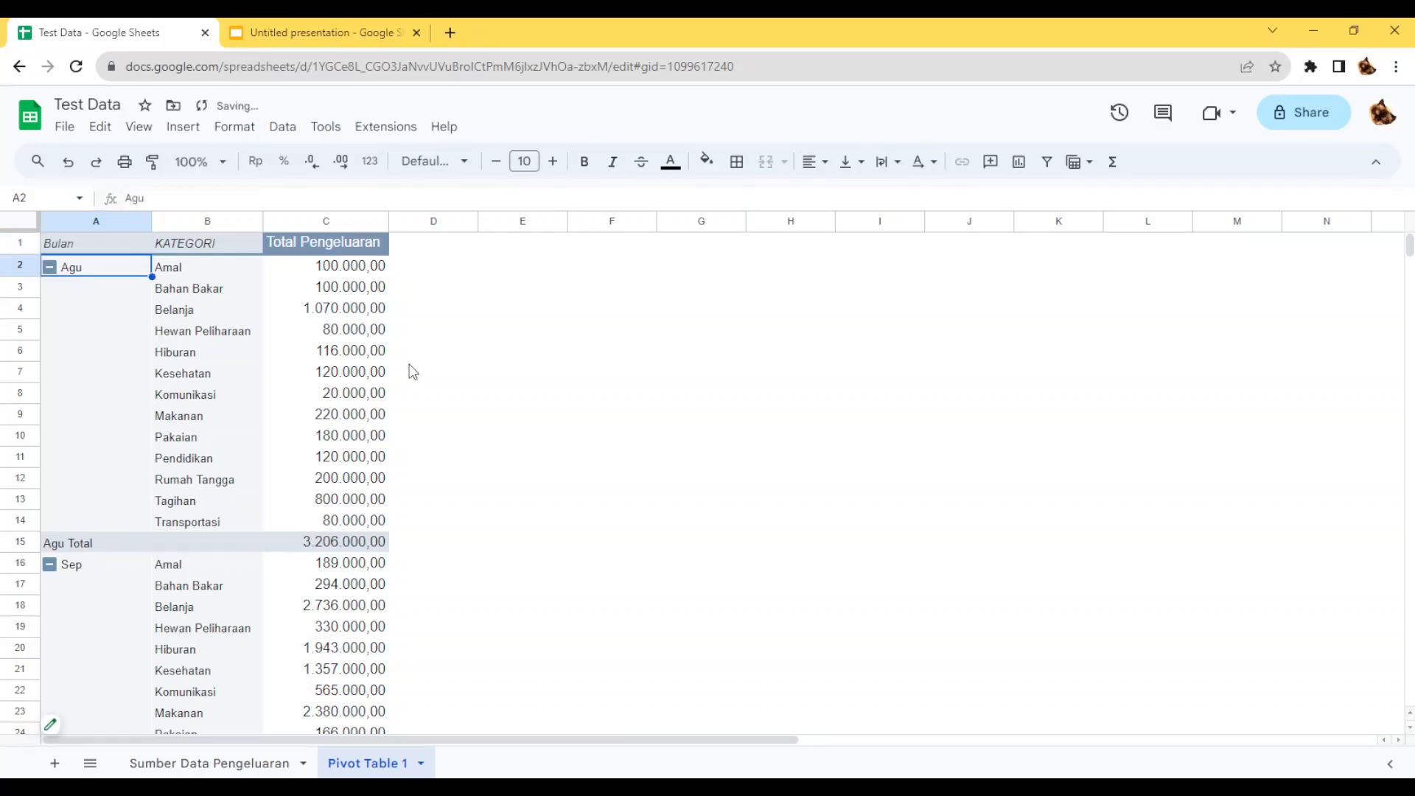
Rename the pivot table's A1 heading as "BULAN" and its C1 heading as "TOTAL".
left_click(447, 372)
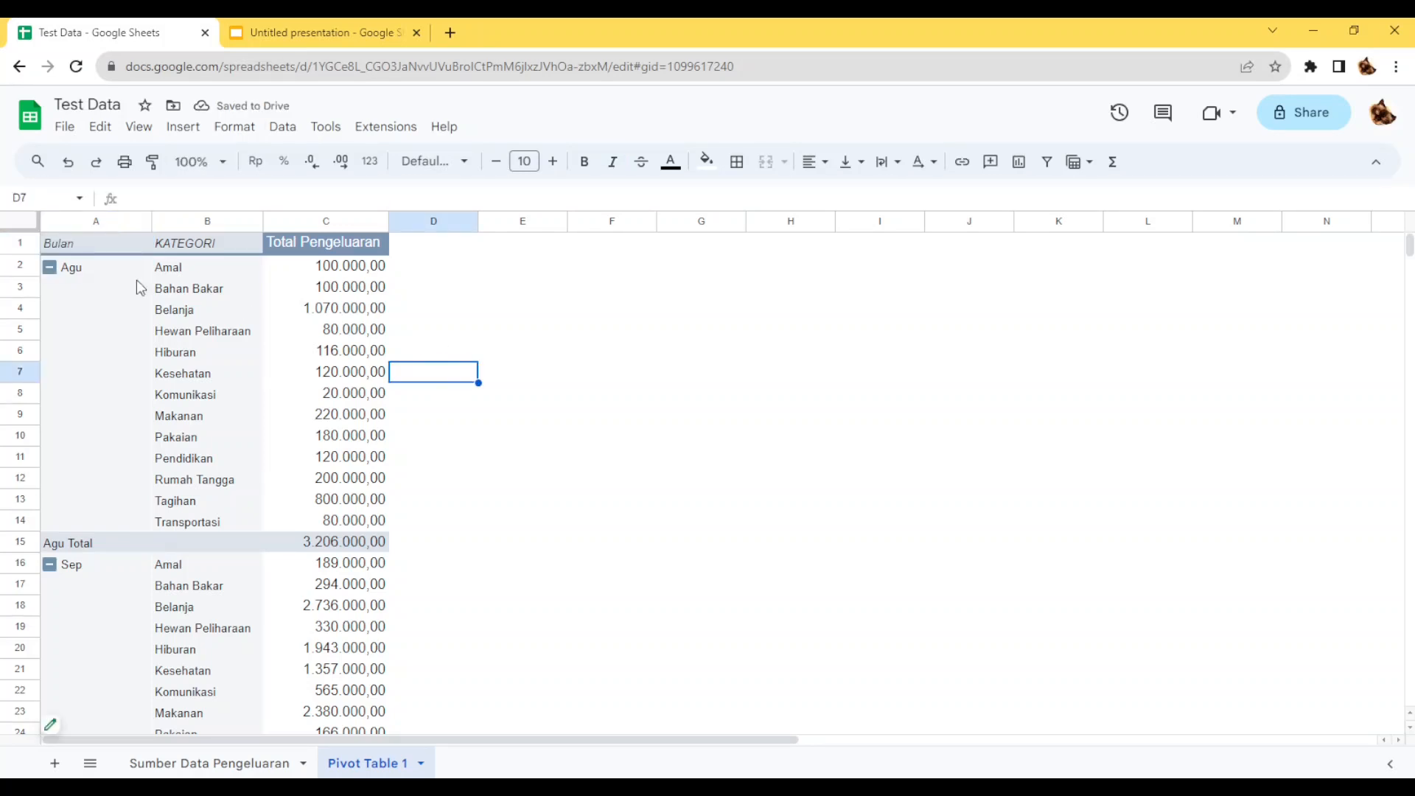
left_click(100, 247)
type("BULAN")
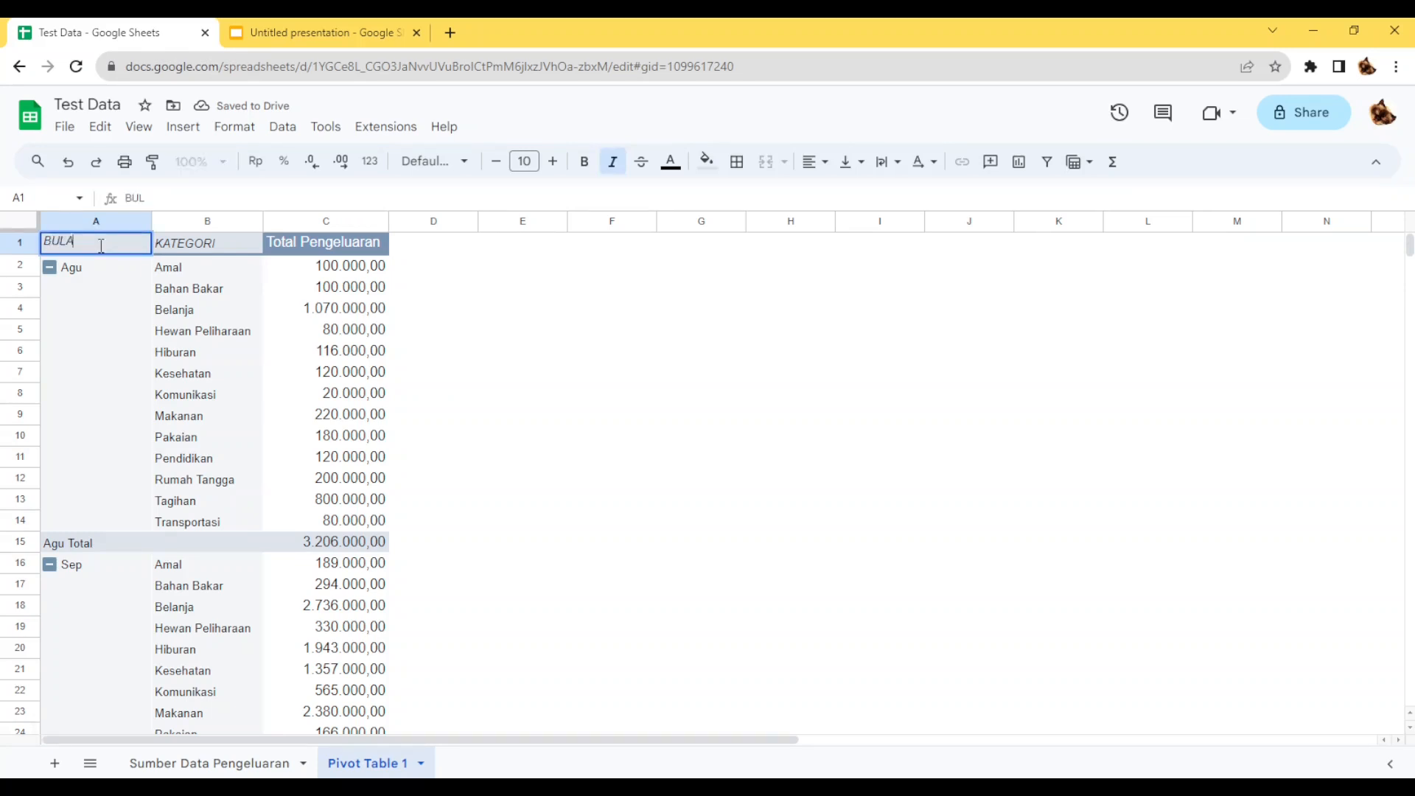
key("Tab")
key("Tab")
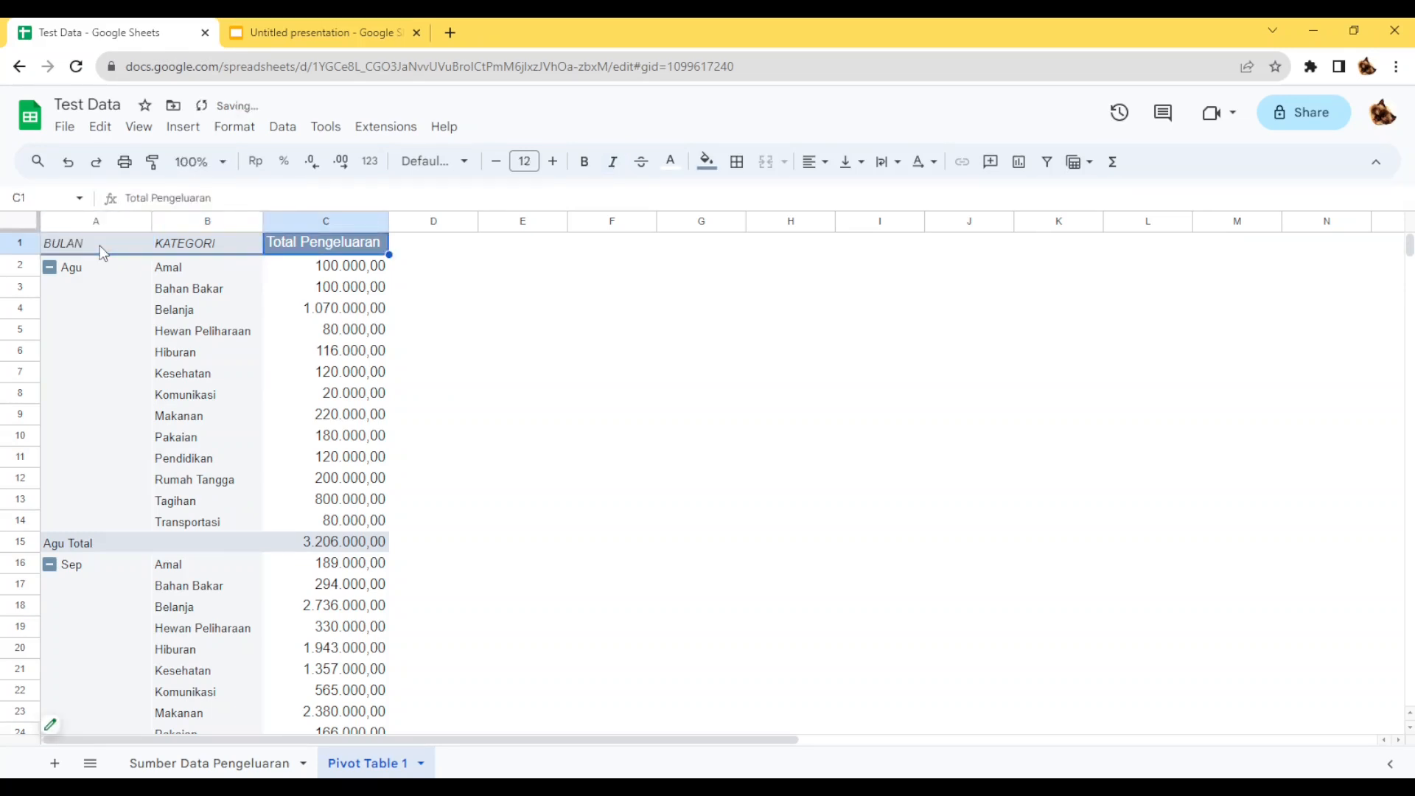
type("TOTAL")
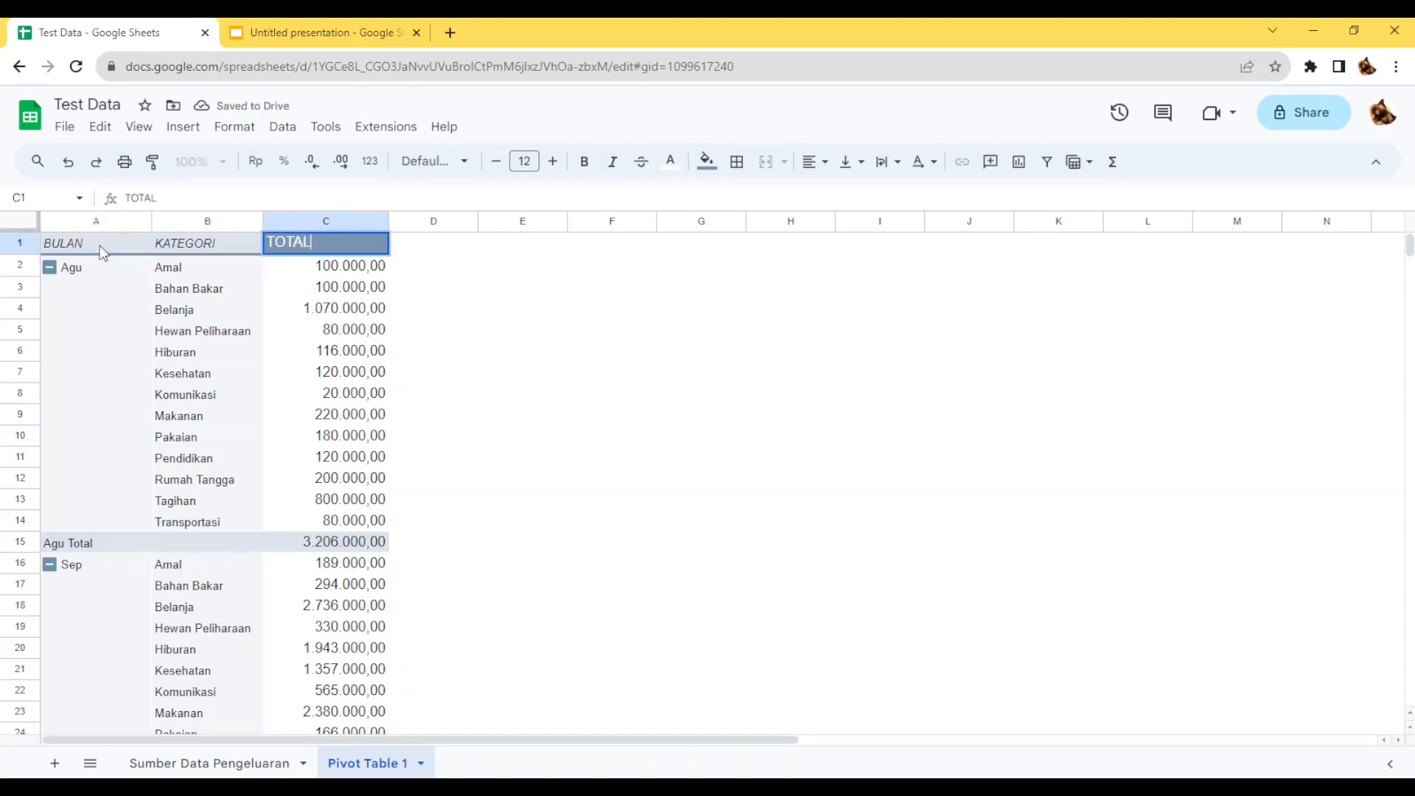
key("Return")
left_click(779, 393)
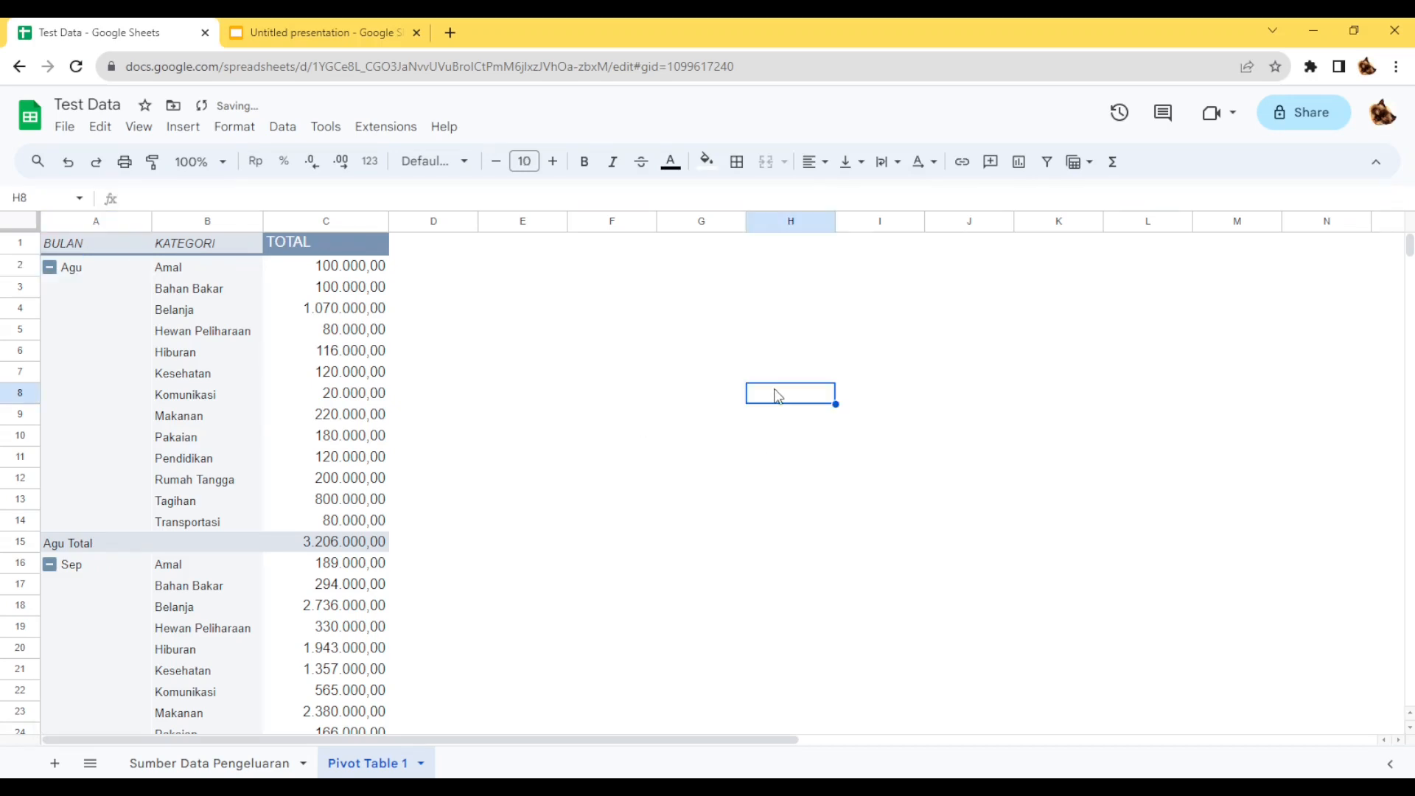
Set column C's font size to 11.
left_click(368, 221)
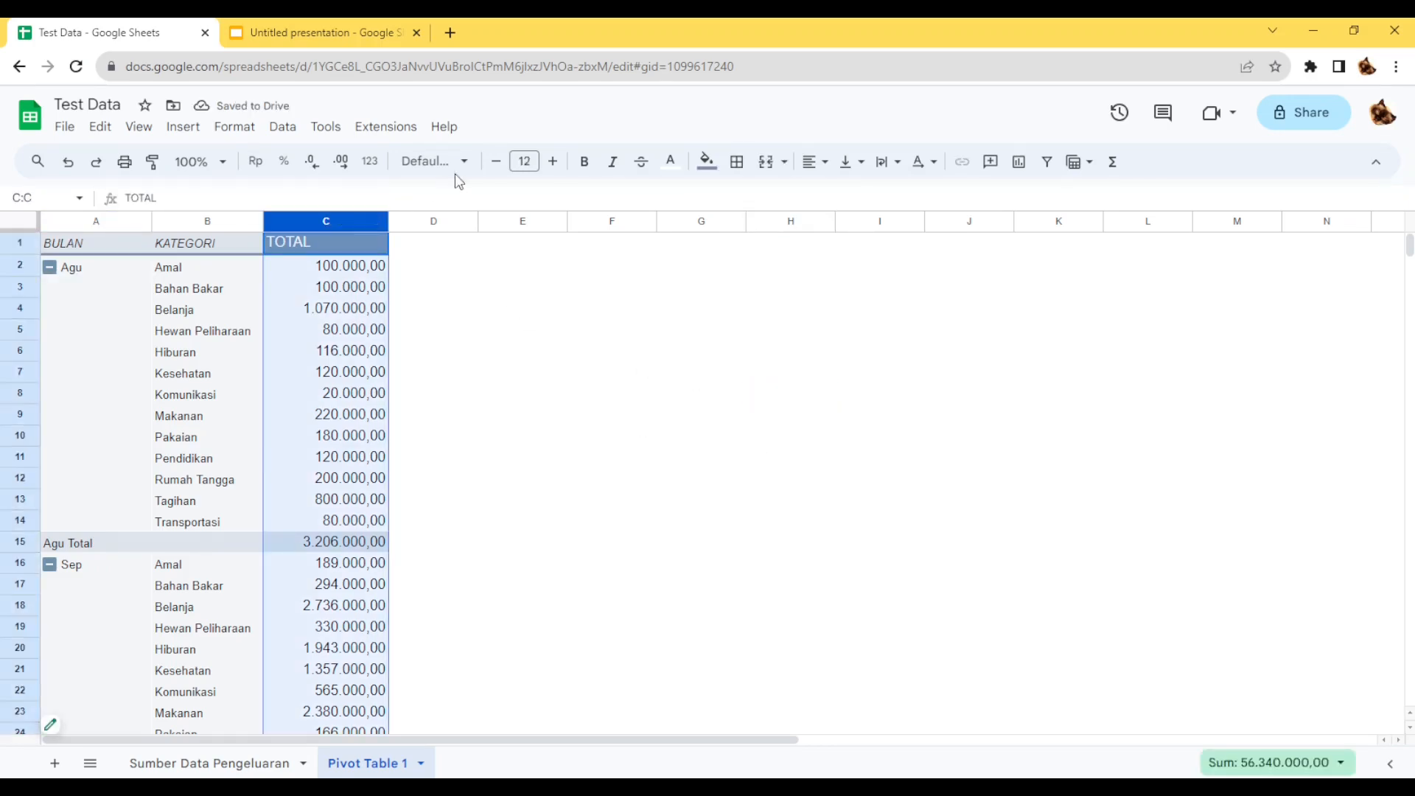
left_click(497, 162)
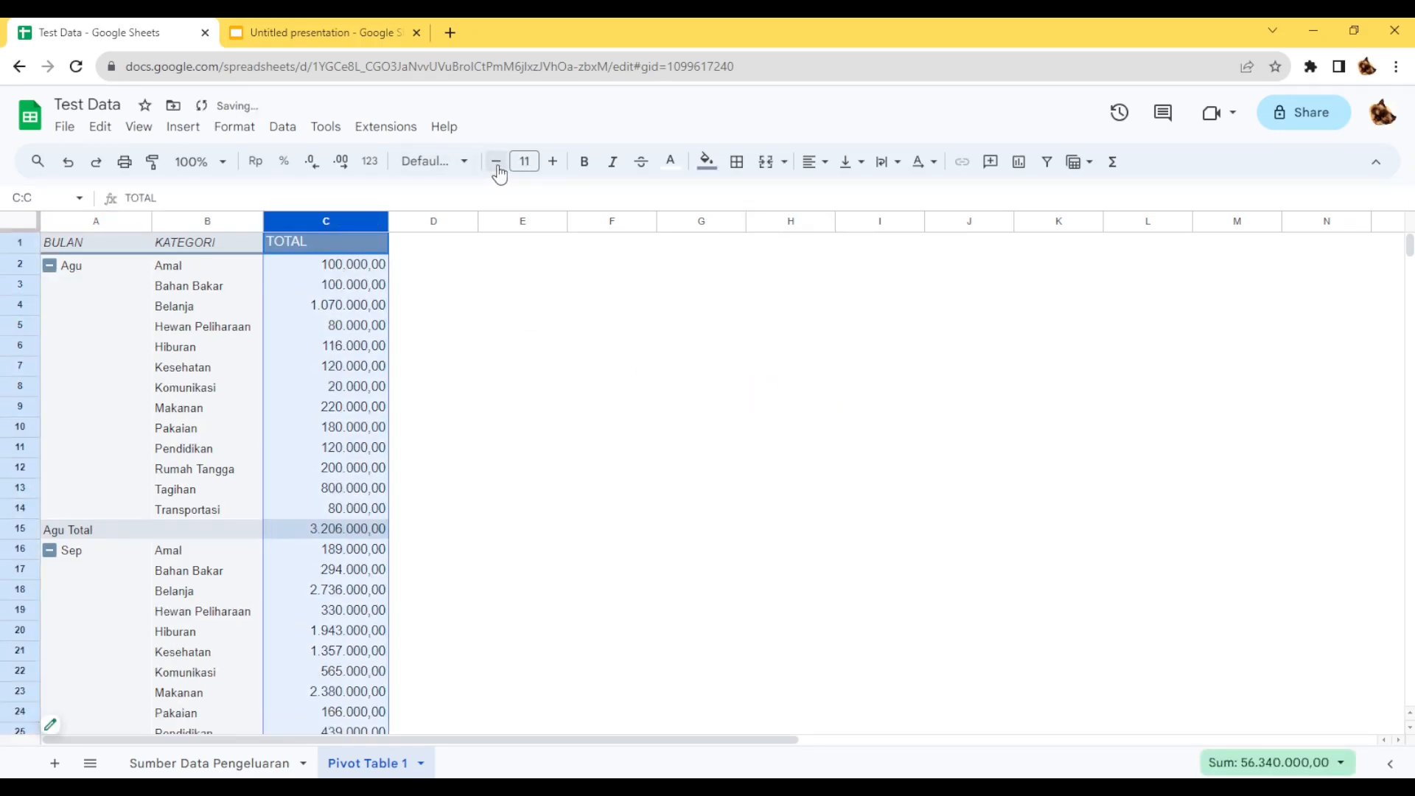
left_click(512, 295)
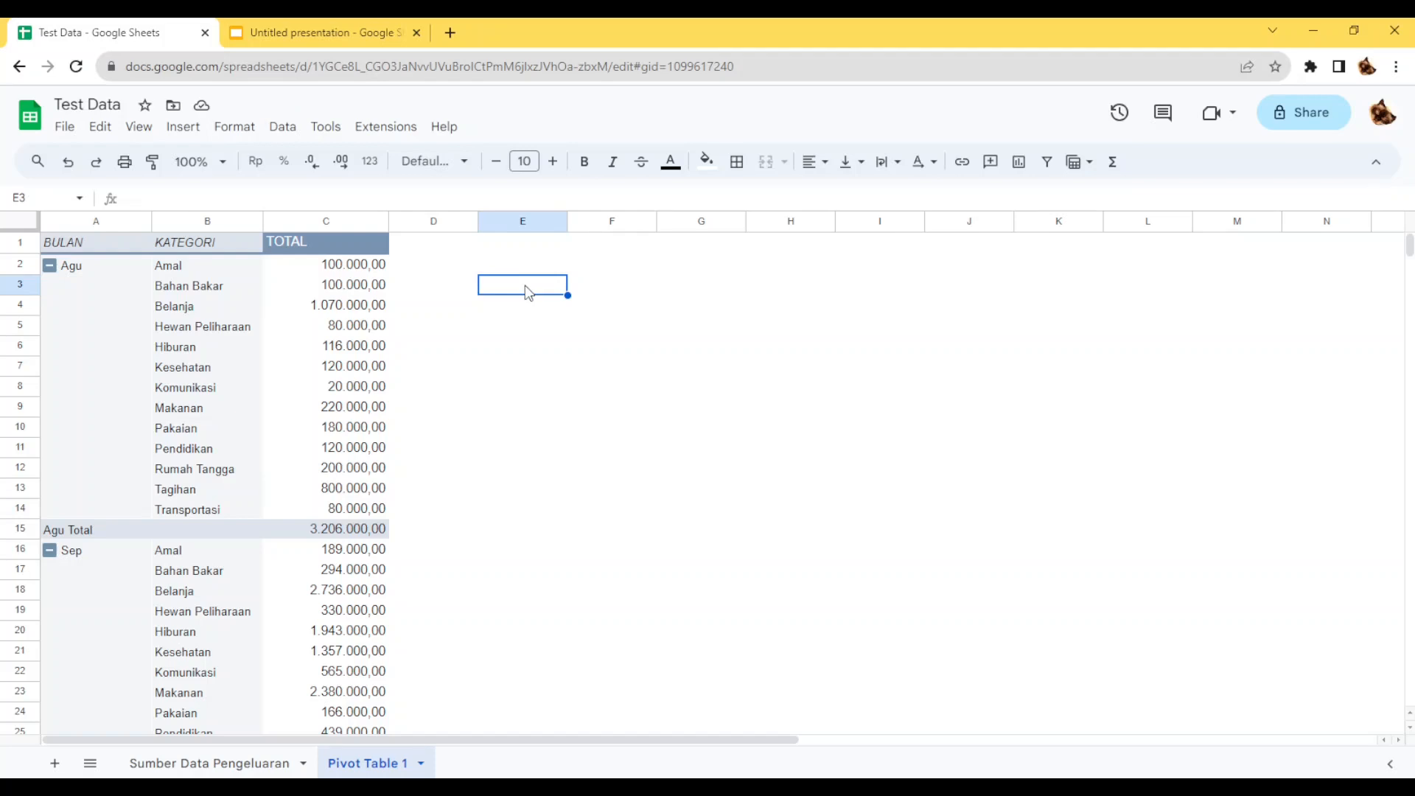
scroll(515, 311, "down", 3)
scroll(515, 321, "up", 3)
left_click(111, 269)
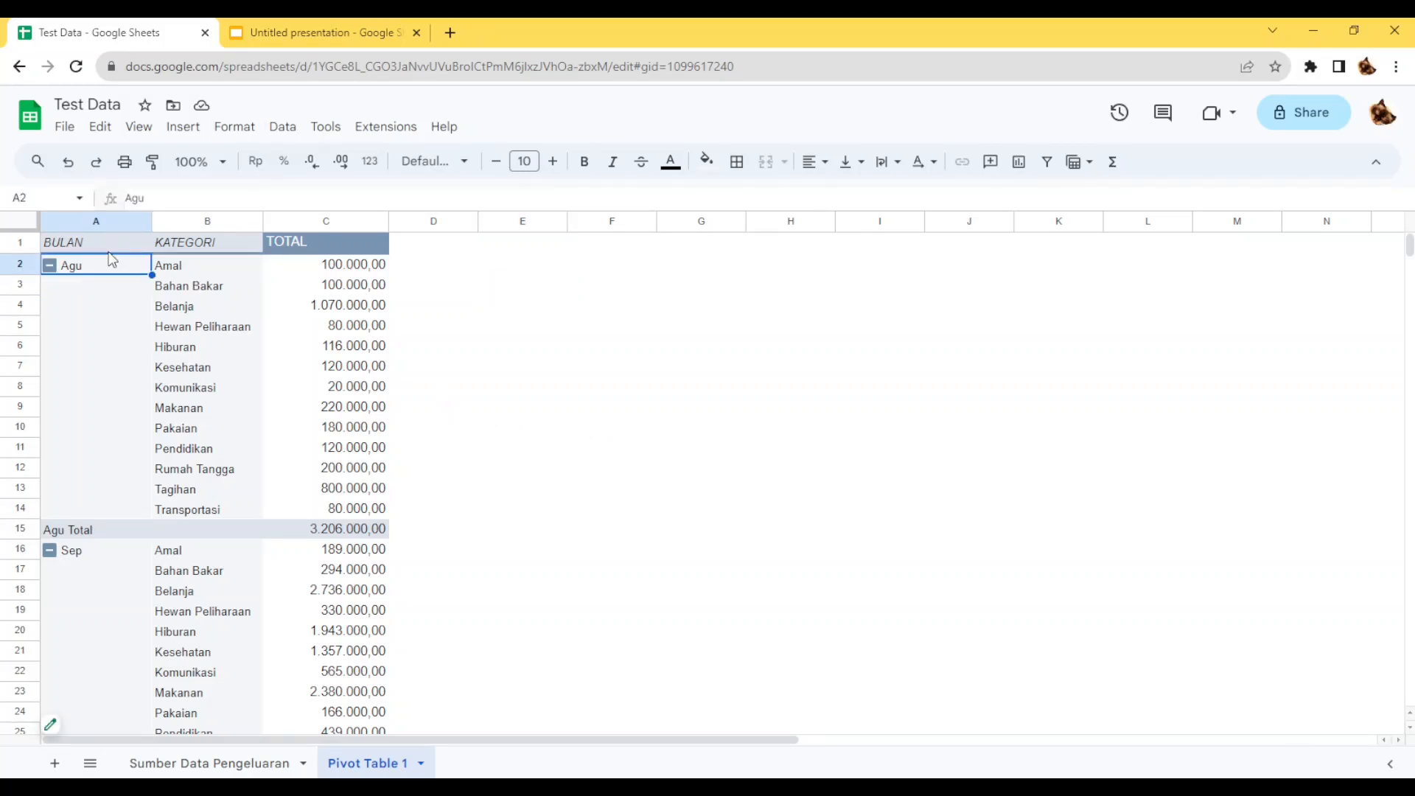
left_click(109, 248)
Add a pivot table filter on JUMLAH that excludes the blank values.
scroll(196, 343, "down", 3)
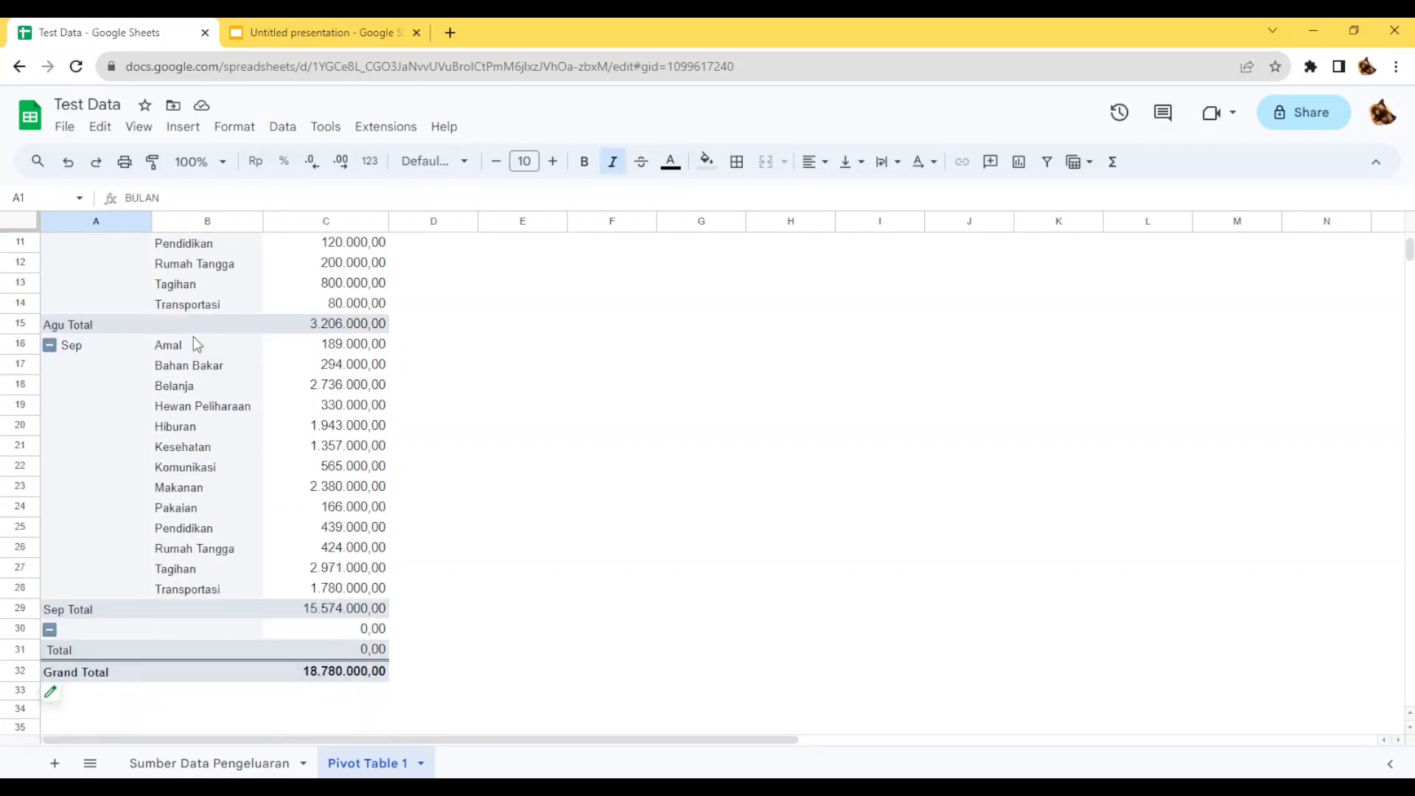
left_click(102, 627)
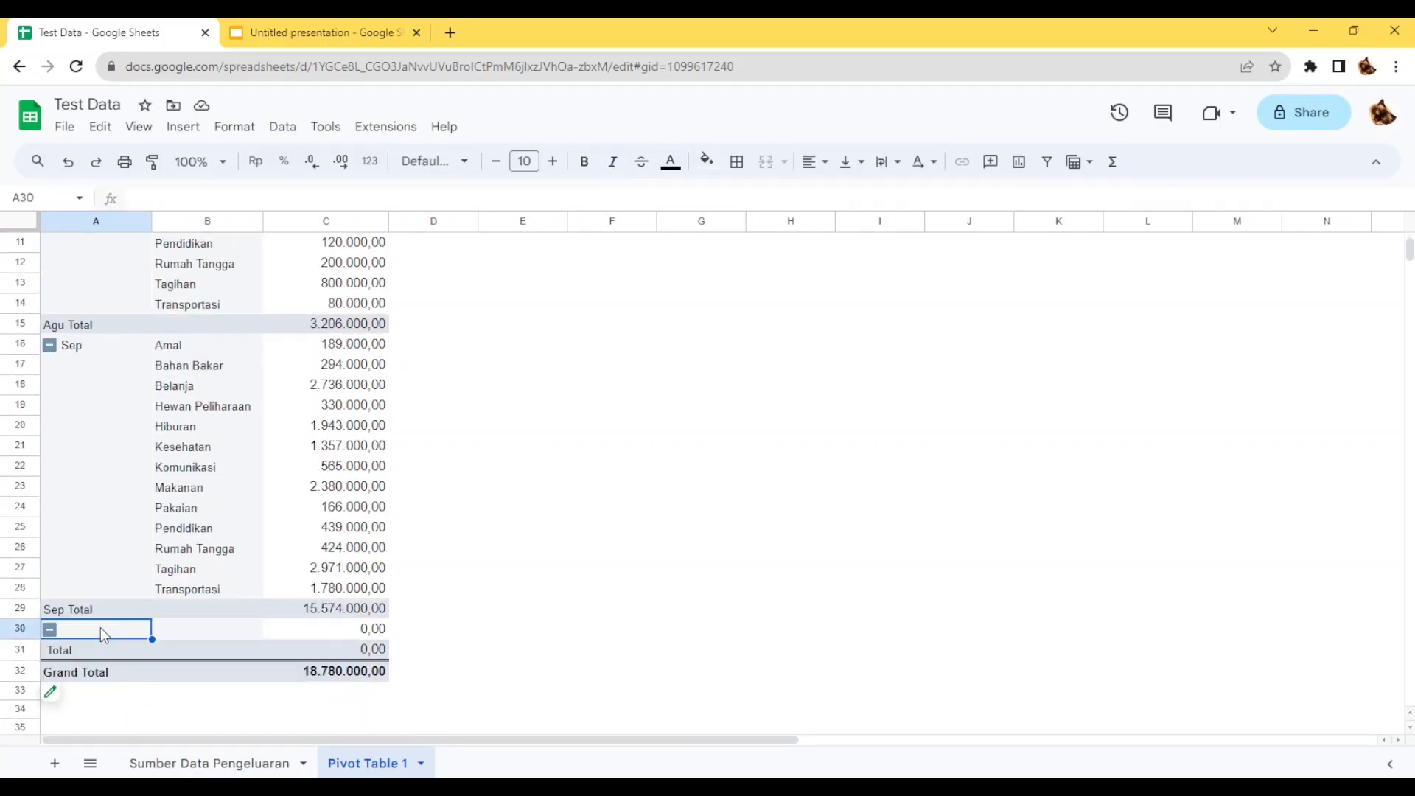
left_click(61, 704)
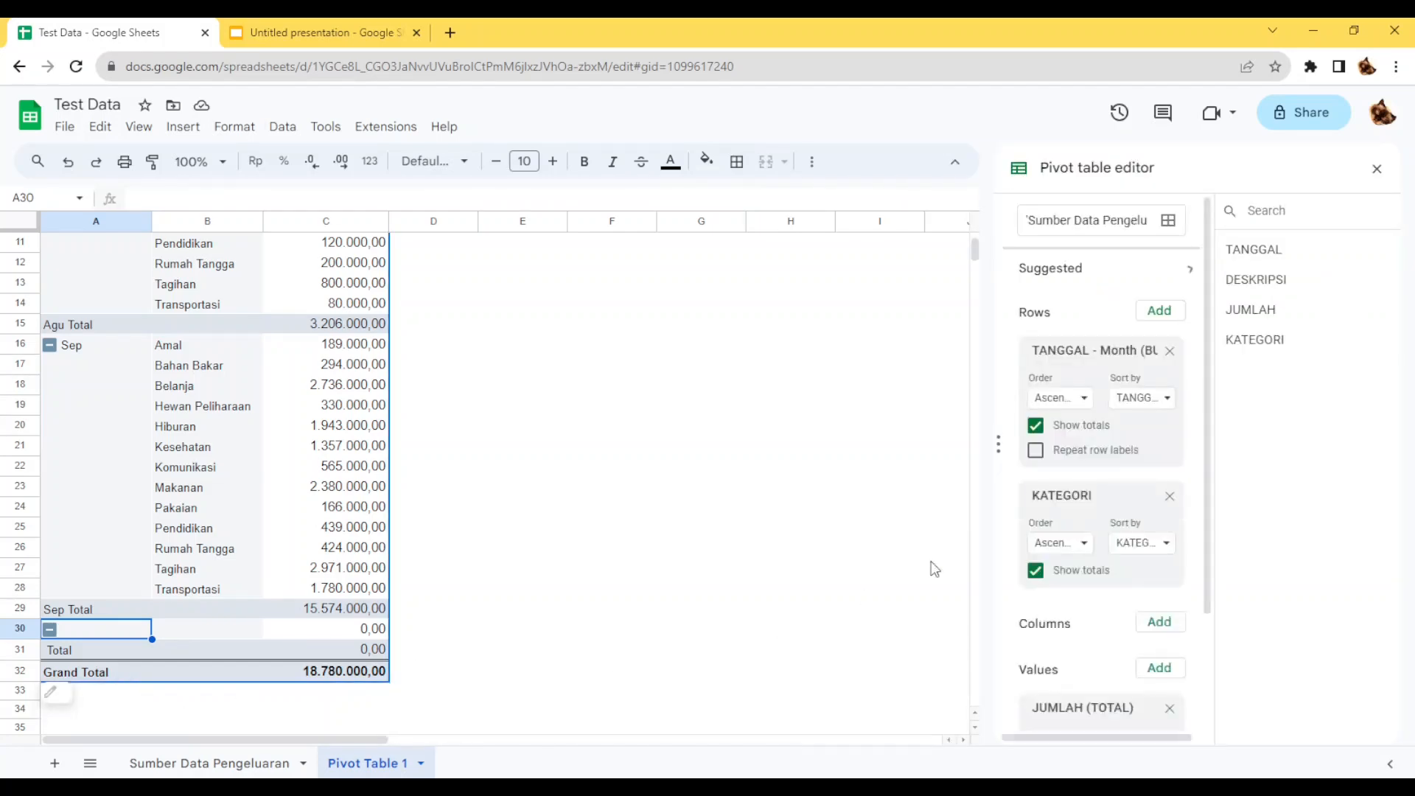
scroll(1080, 610, "down", 3)
left_click(1151, 689)
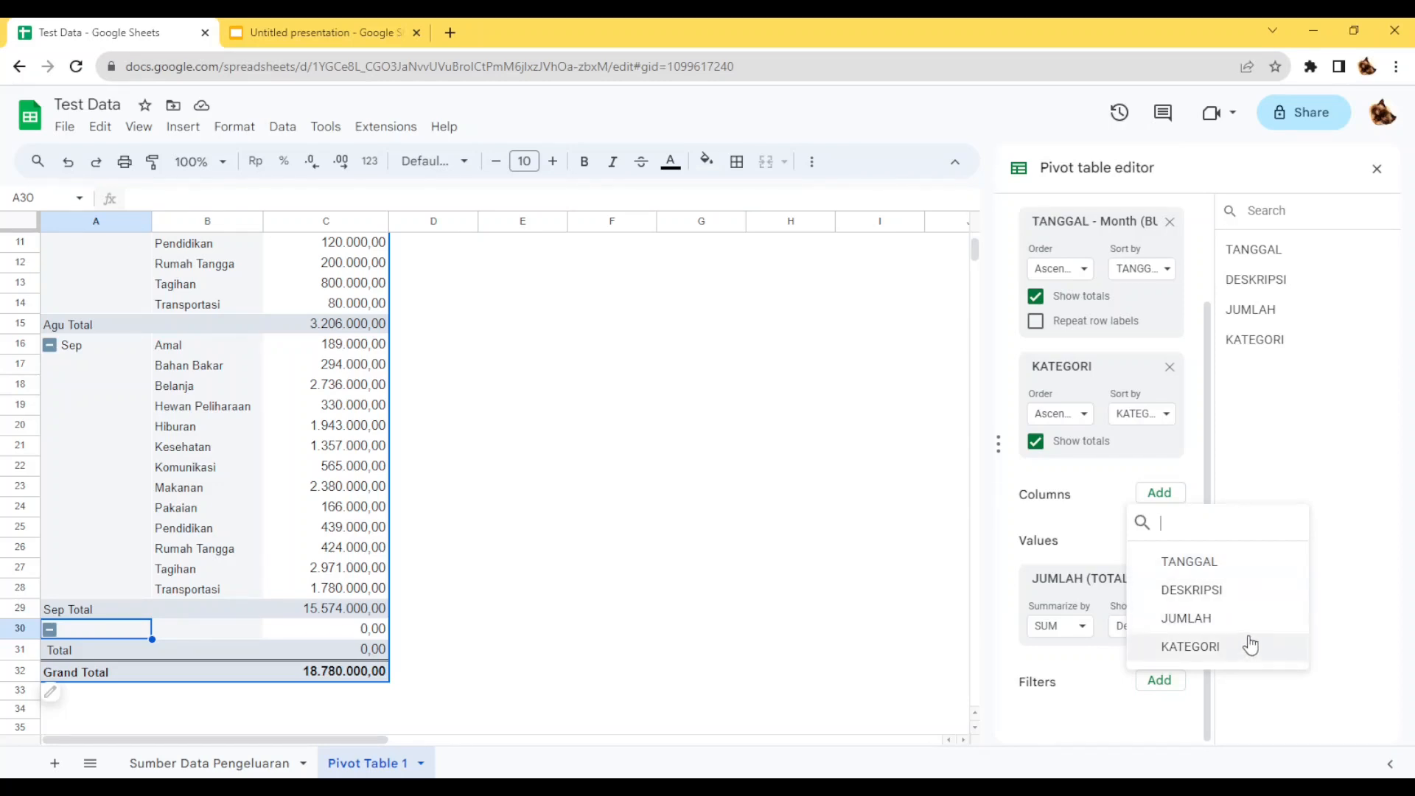
left_click(1135, 621)
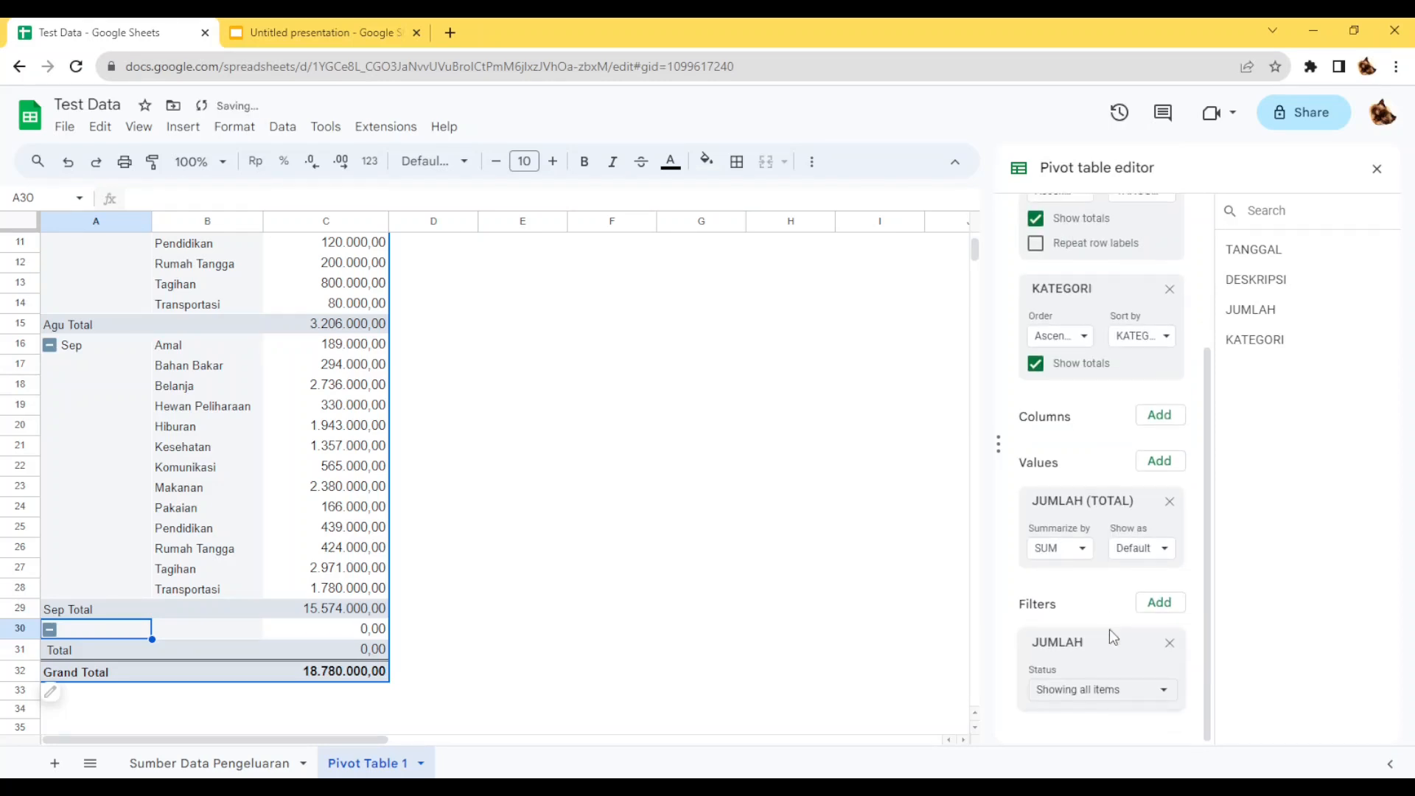
left_click(1124, 690)
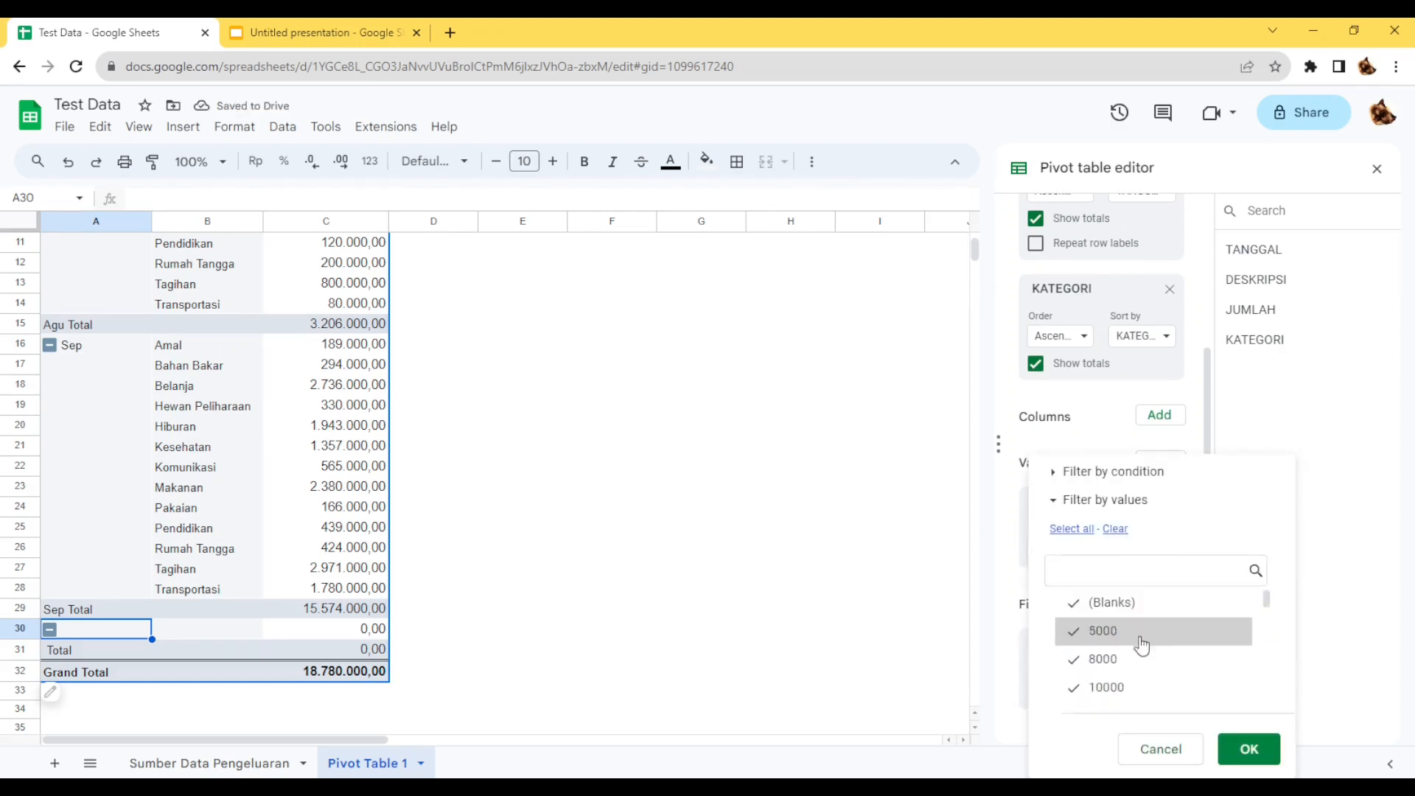
left_click(1141, 606)
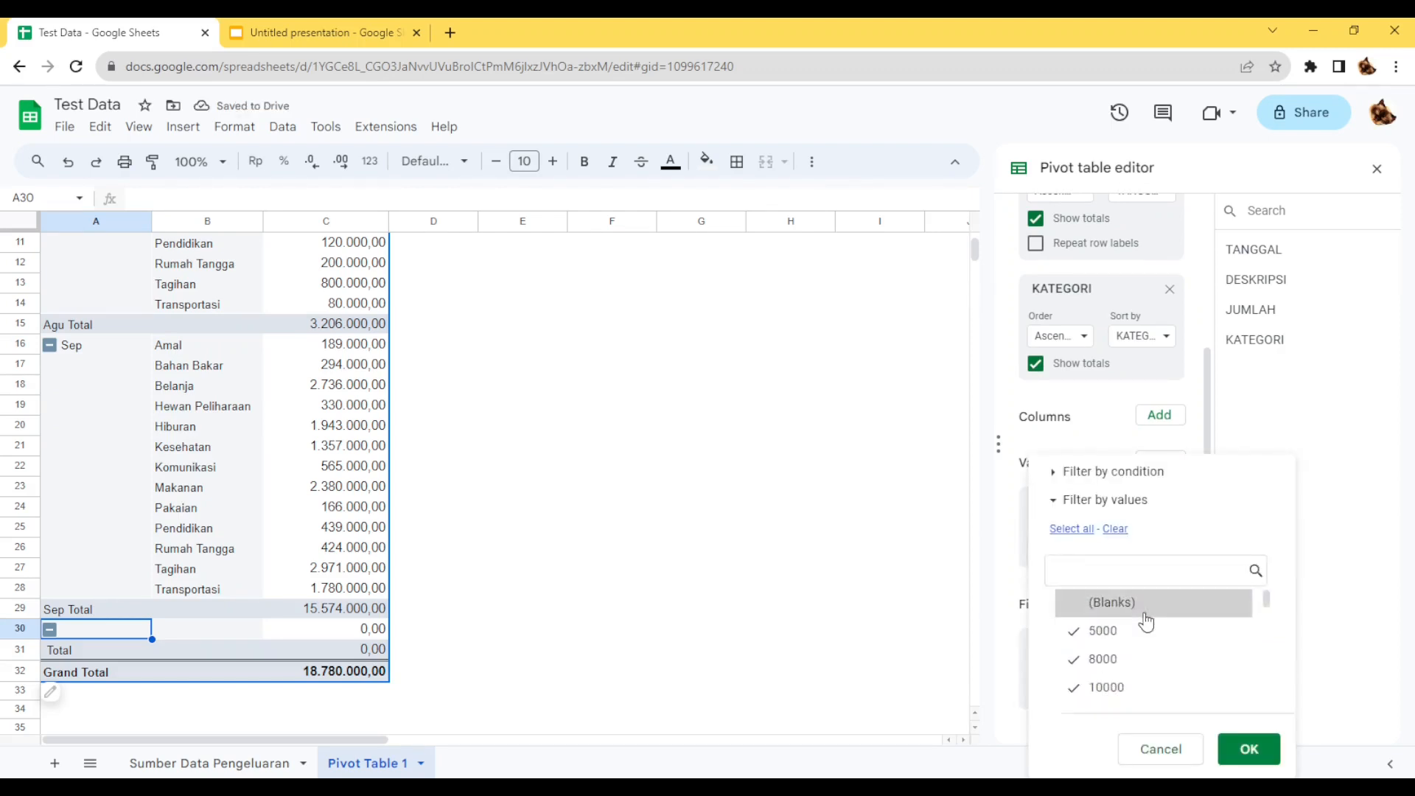
left_click(1251, 752)
left_click(584, 406)
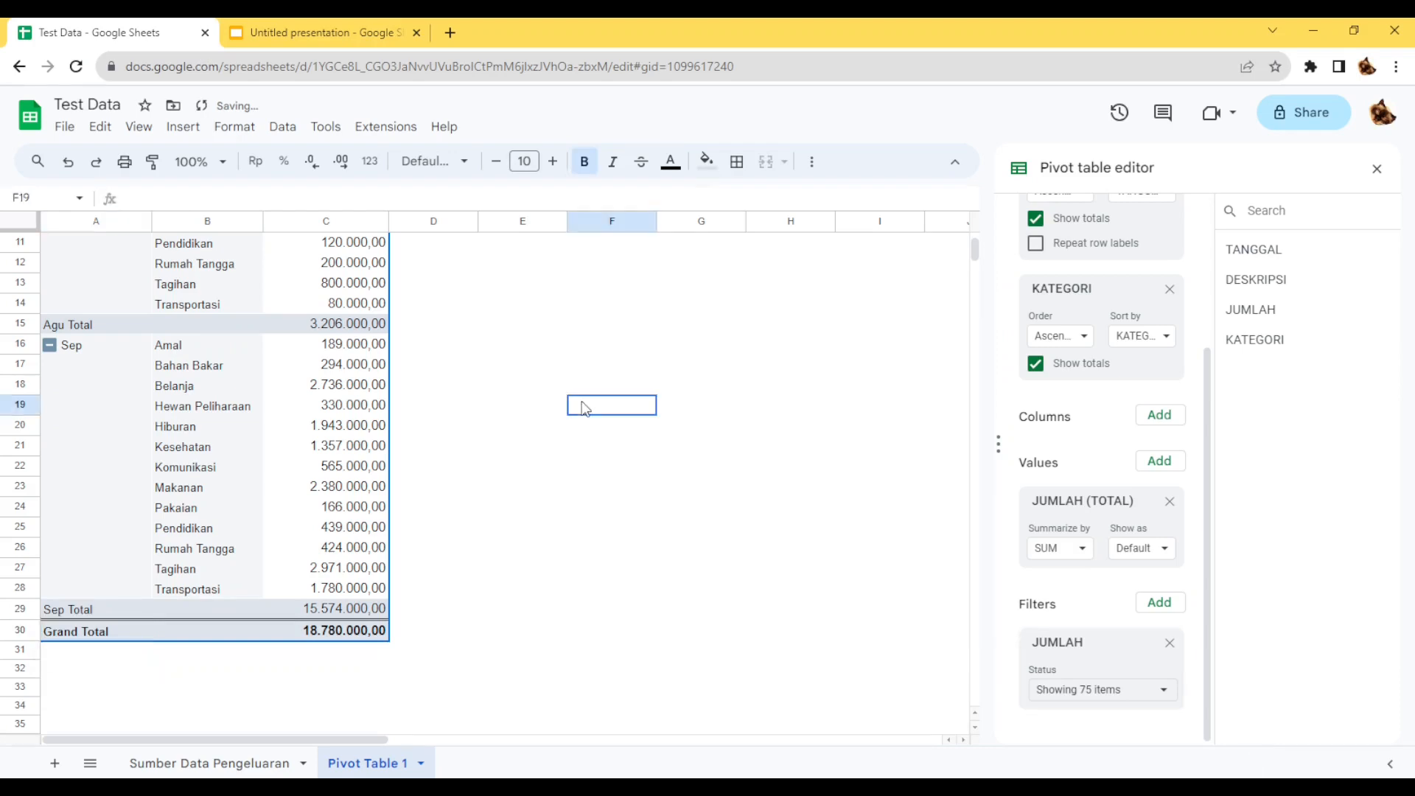
Select all values again in the JUMLAH filter, including the blanks, and apply it.
left_click(1105, 691)
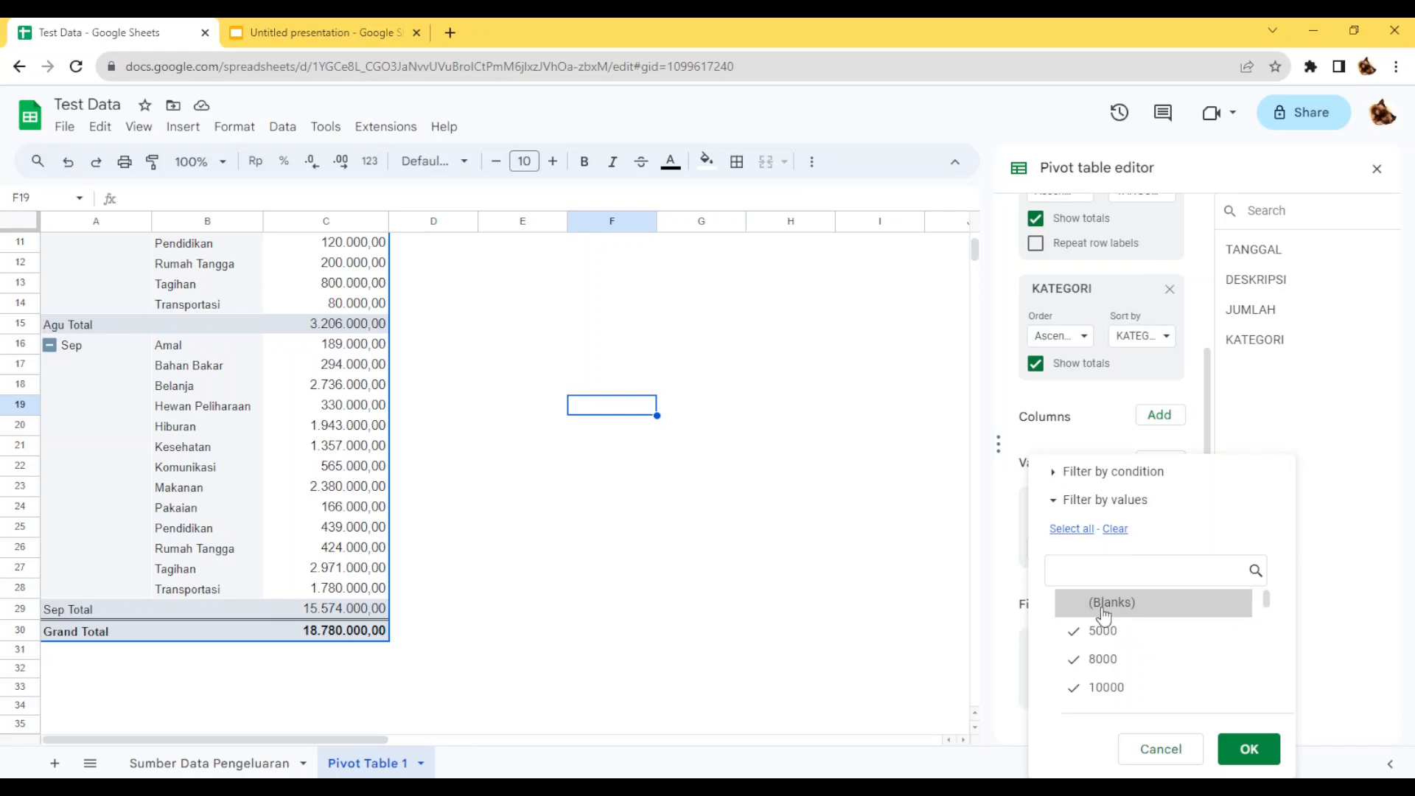
left_click(1080, 530)
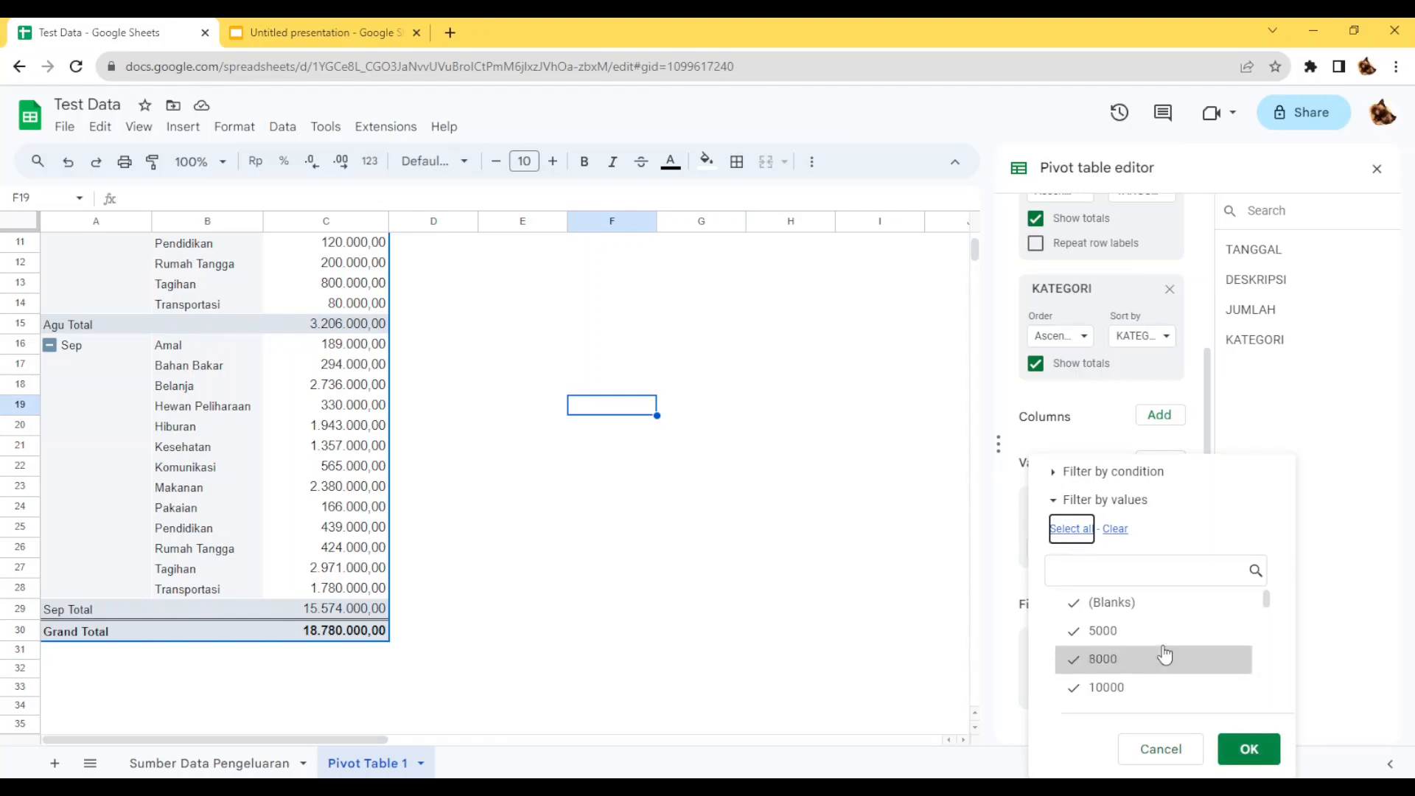
left_click(1250, 749)
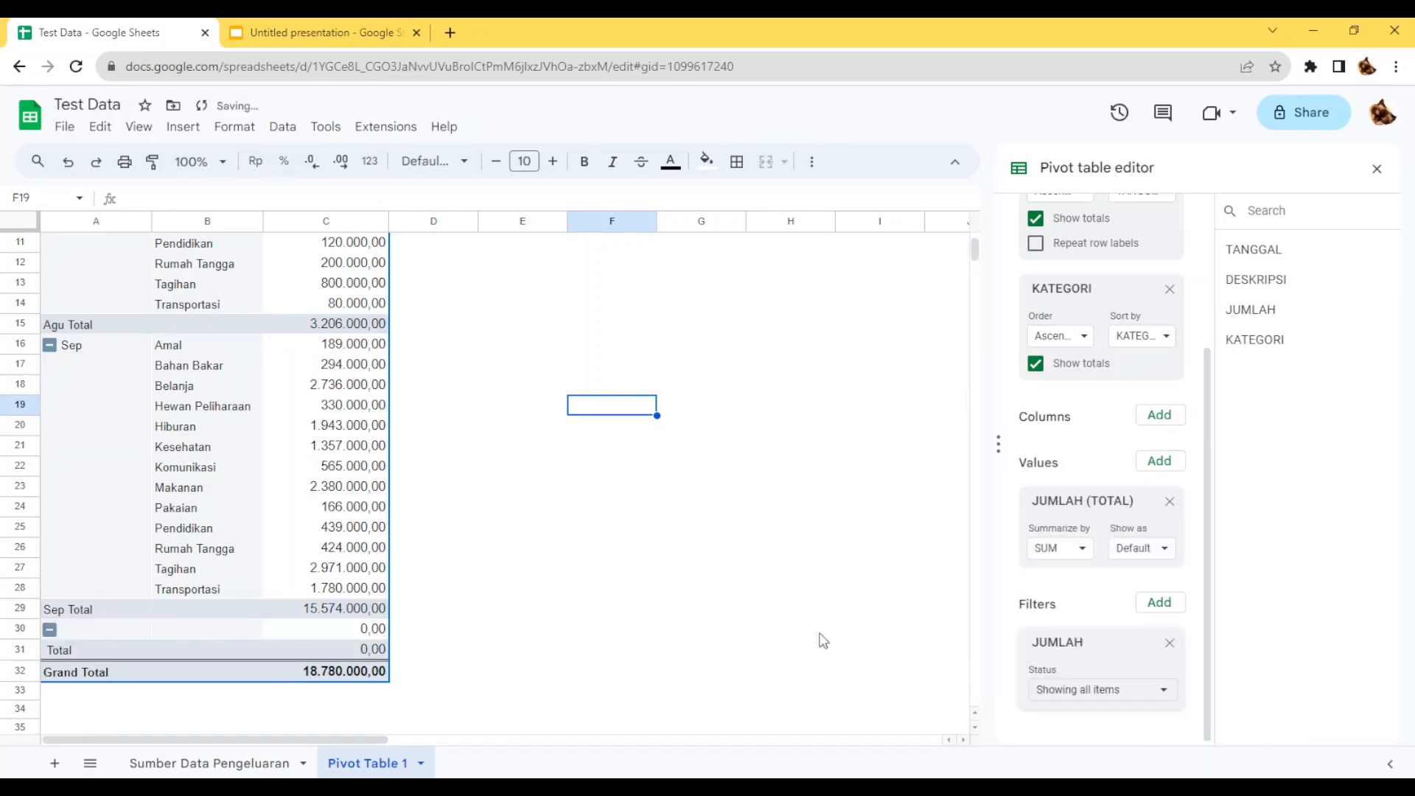
Deselect the blanks in the JUMLAH filter and apply it to the pivot table.
left_click(1121, 679)
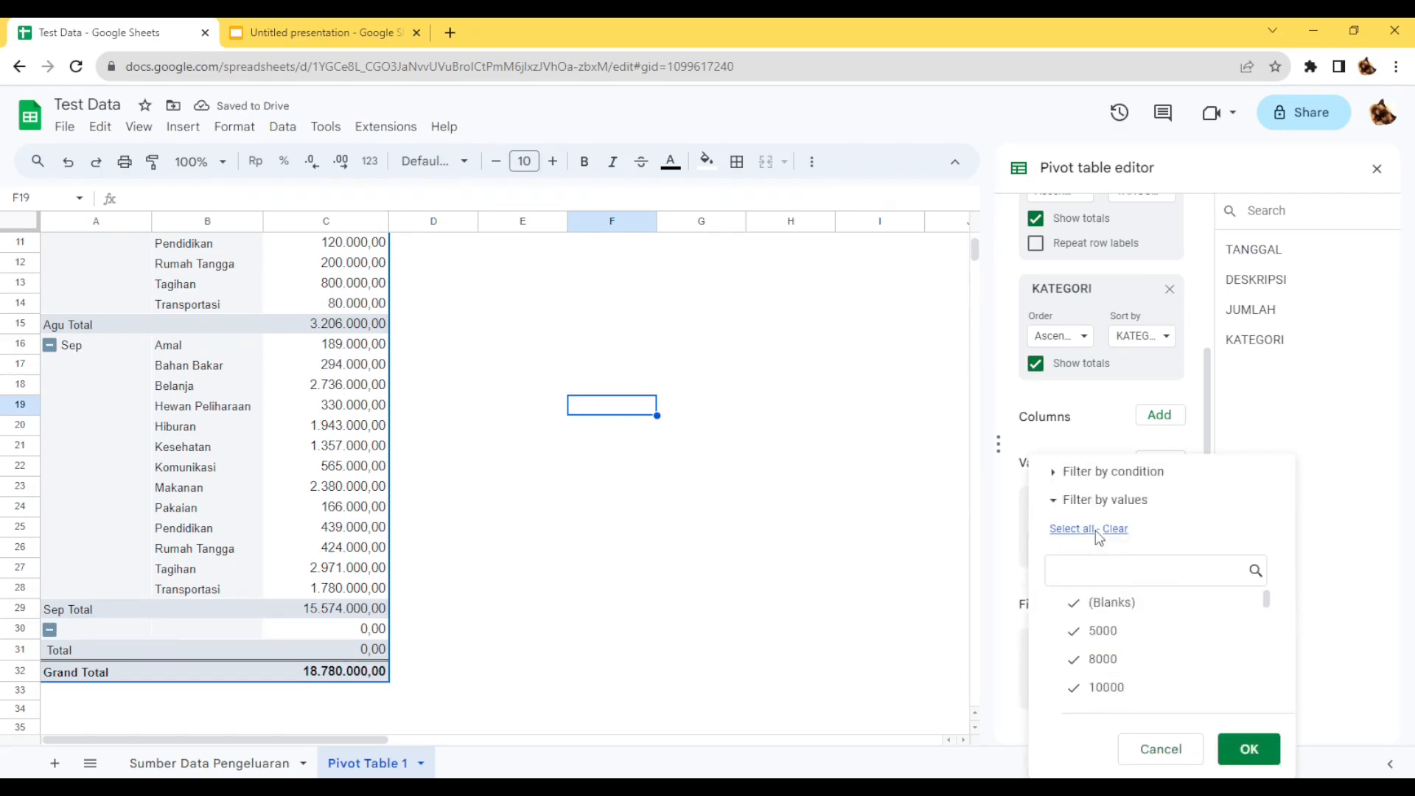
left_click(1114, 602)
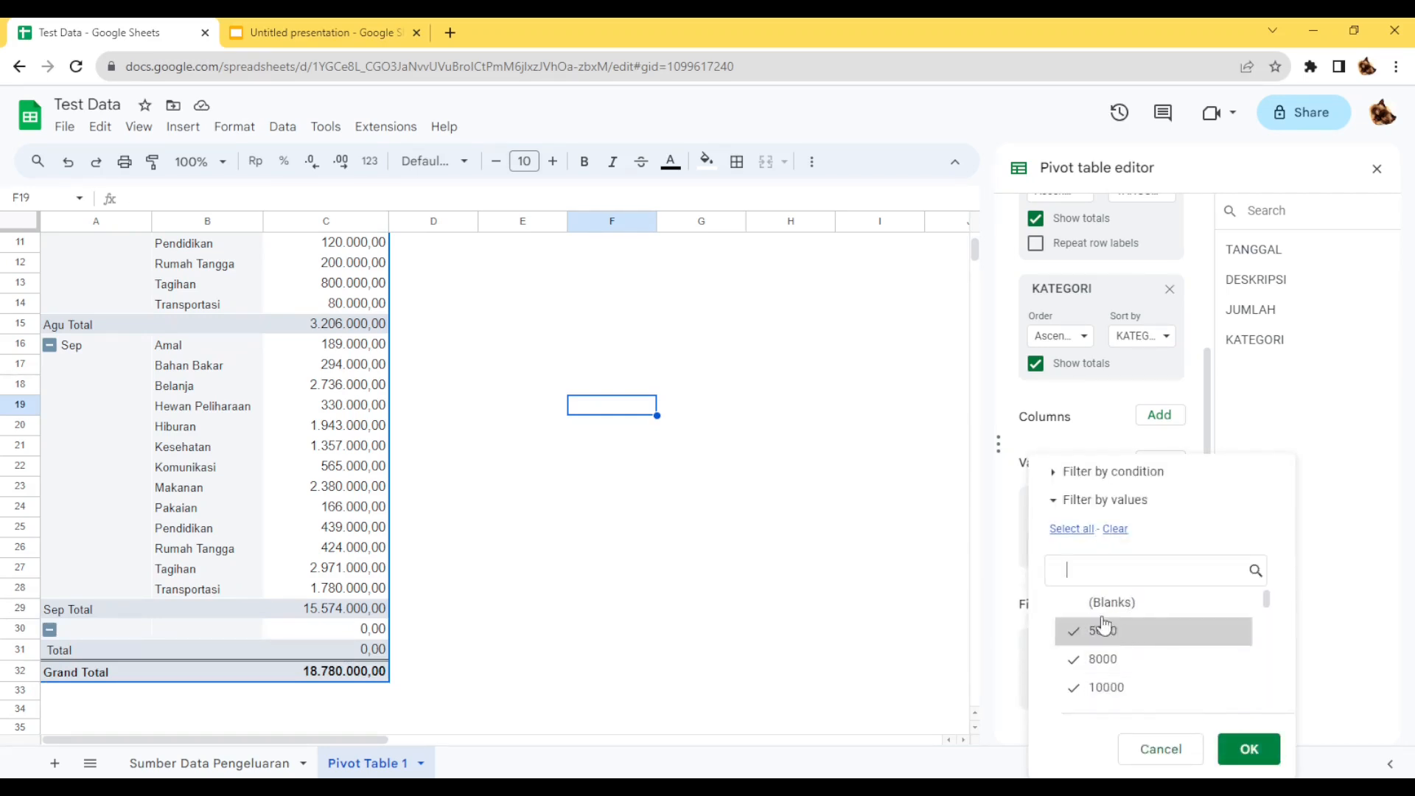
left_click(1249, 749)
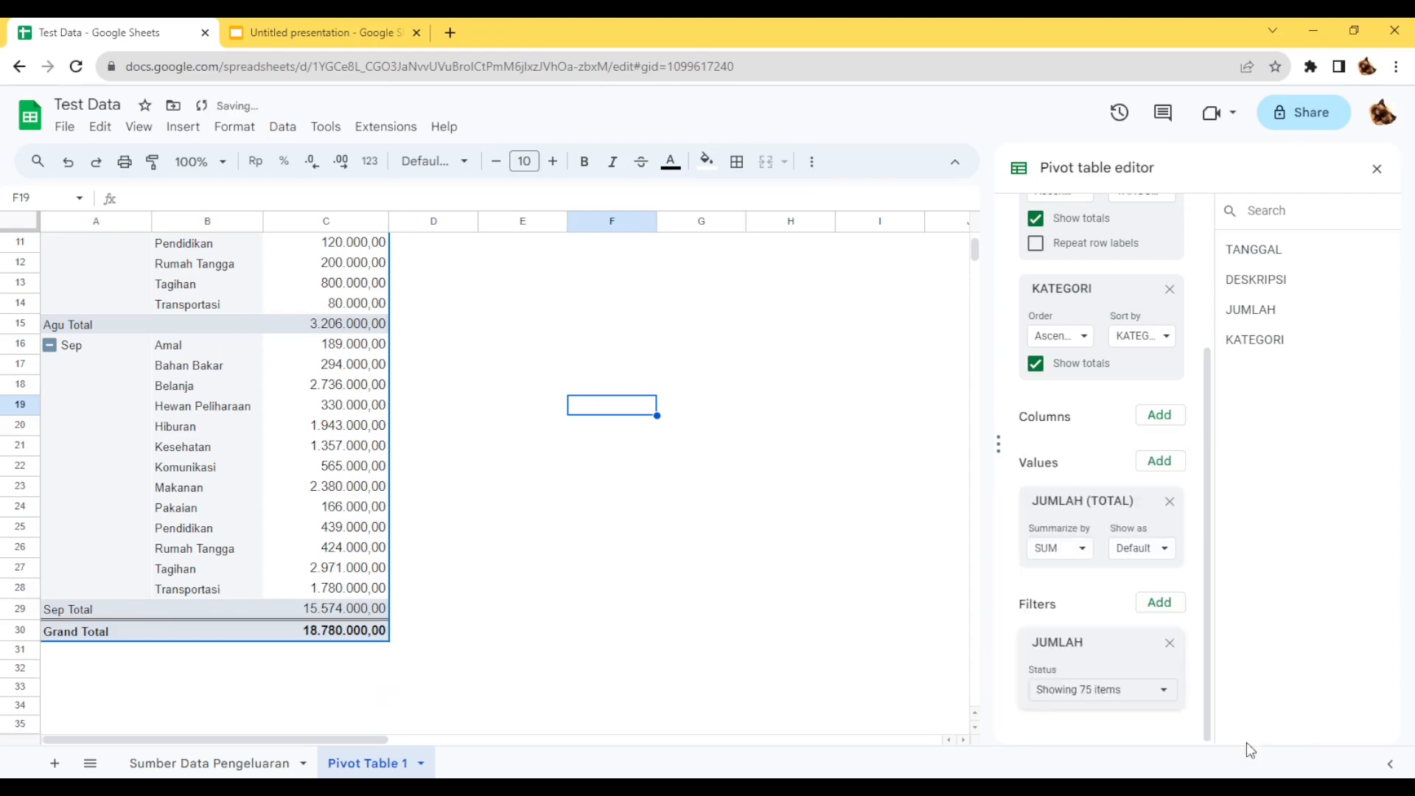
left_click(555, 368)
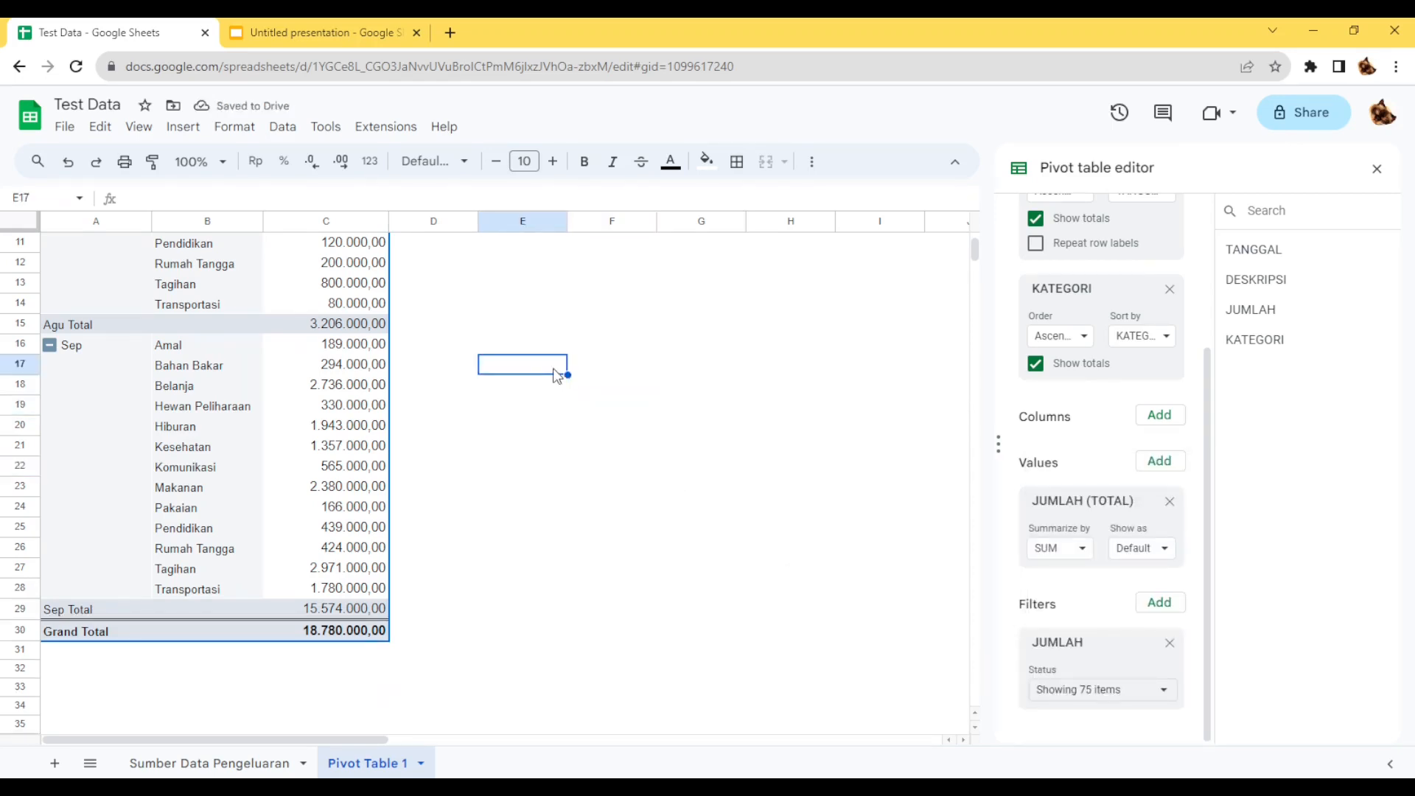
scroll(557, 376, "up", 3)
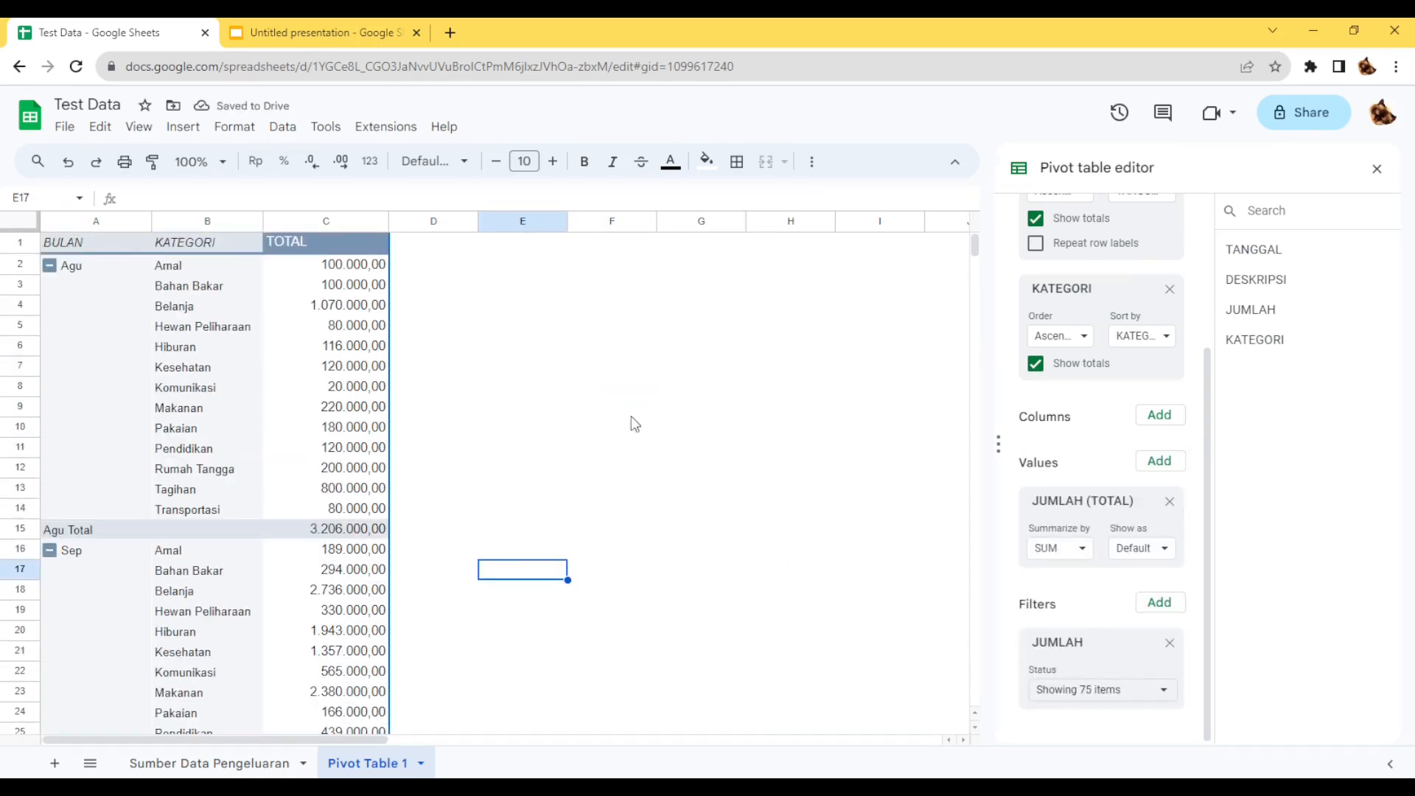
left_click(744, 327)
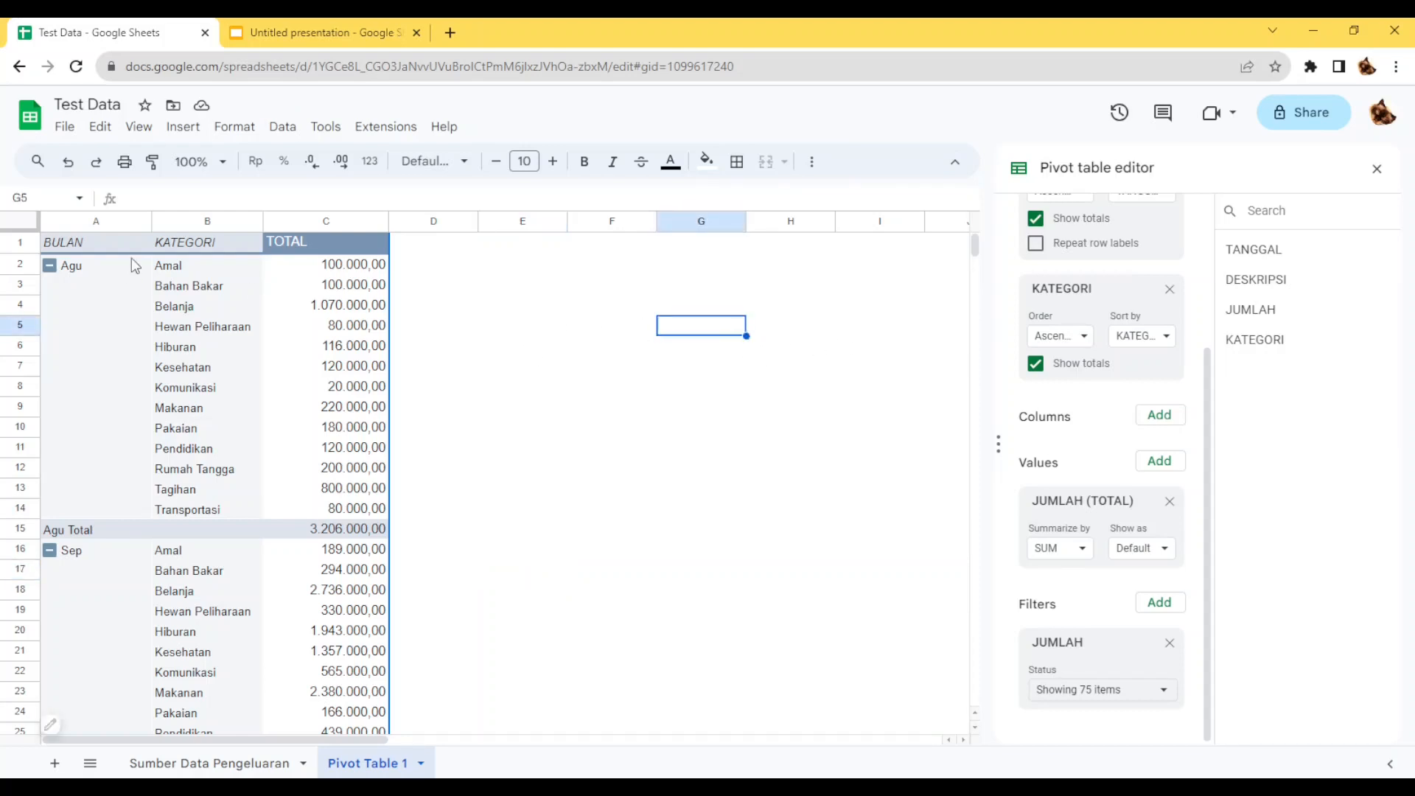
left_click(109, 245)
scroll(122, 265, "down", 5)
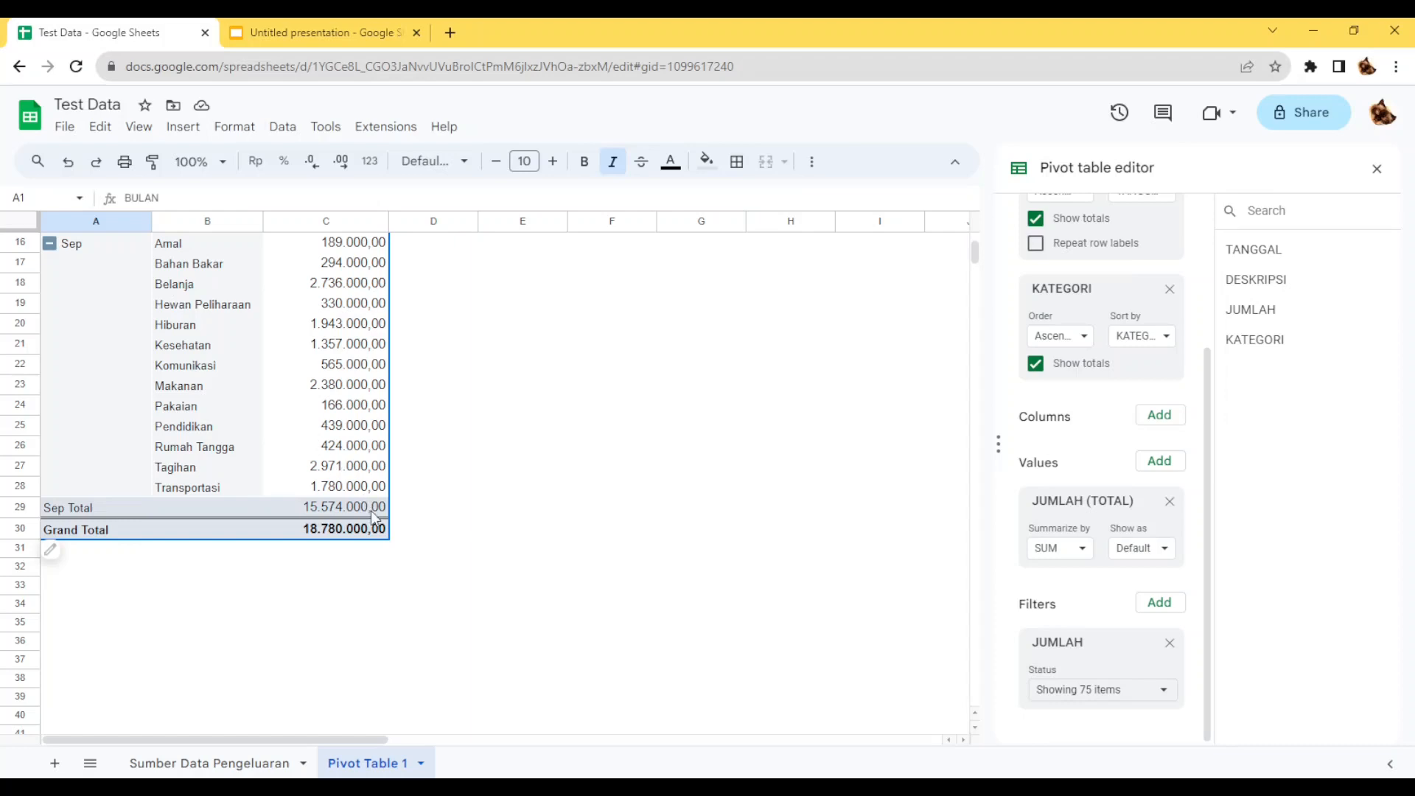
Narrow column C of the pivot table sheet slightly.
scroll(357, 478, "up", 3)
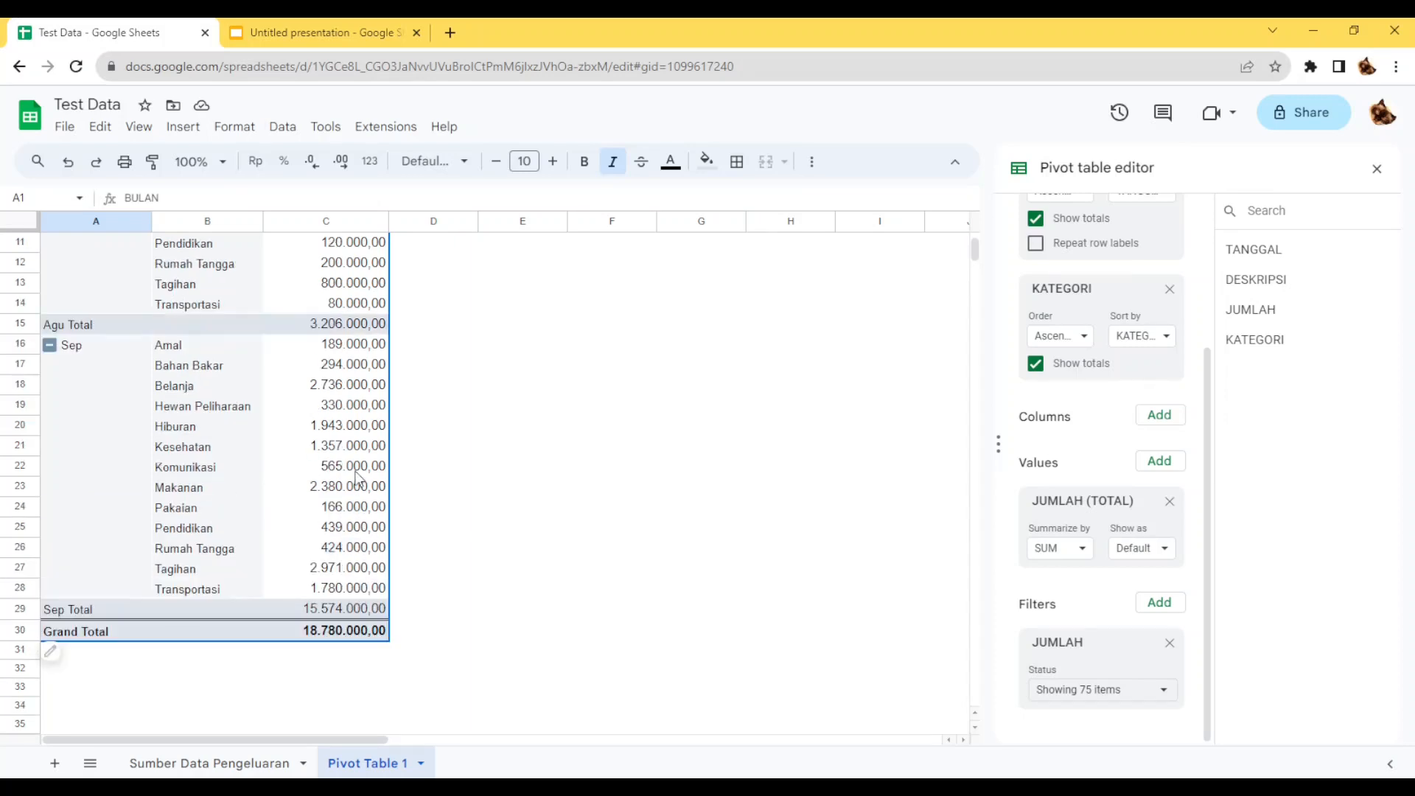
scroll(356, 475, "up", 3)
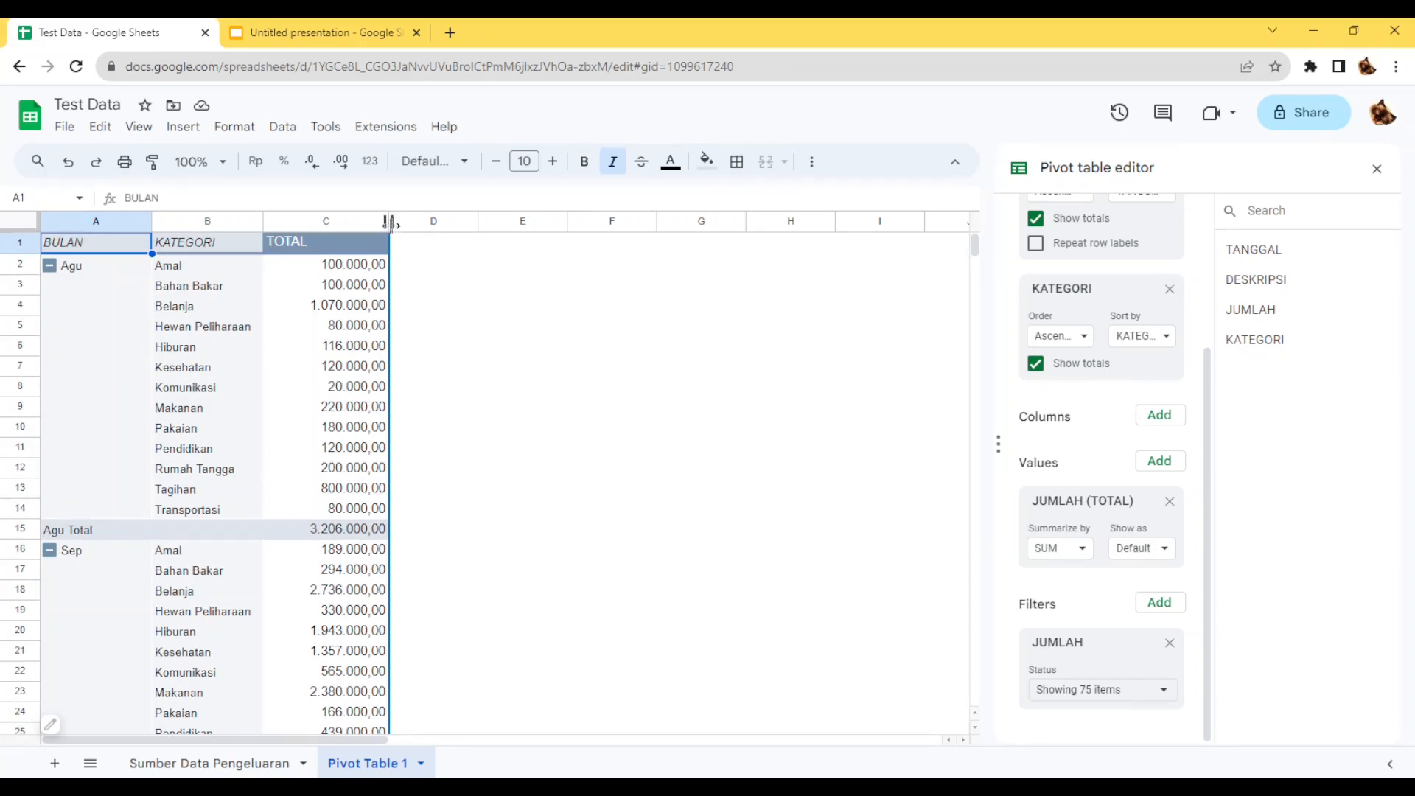
left_click_drag(381, 222, 381, 222)
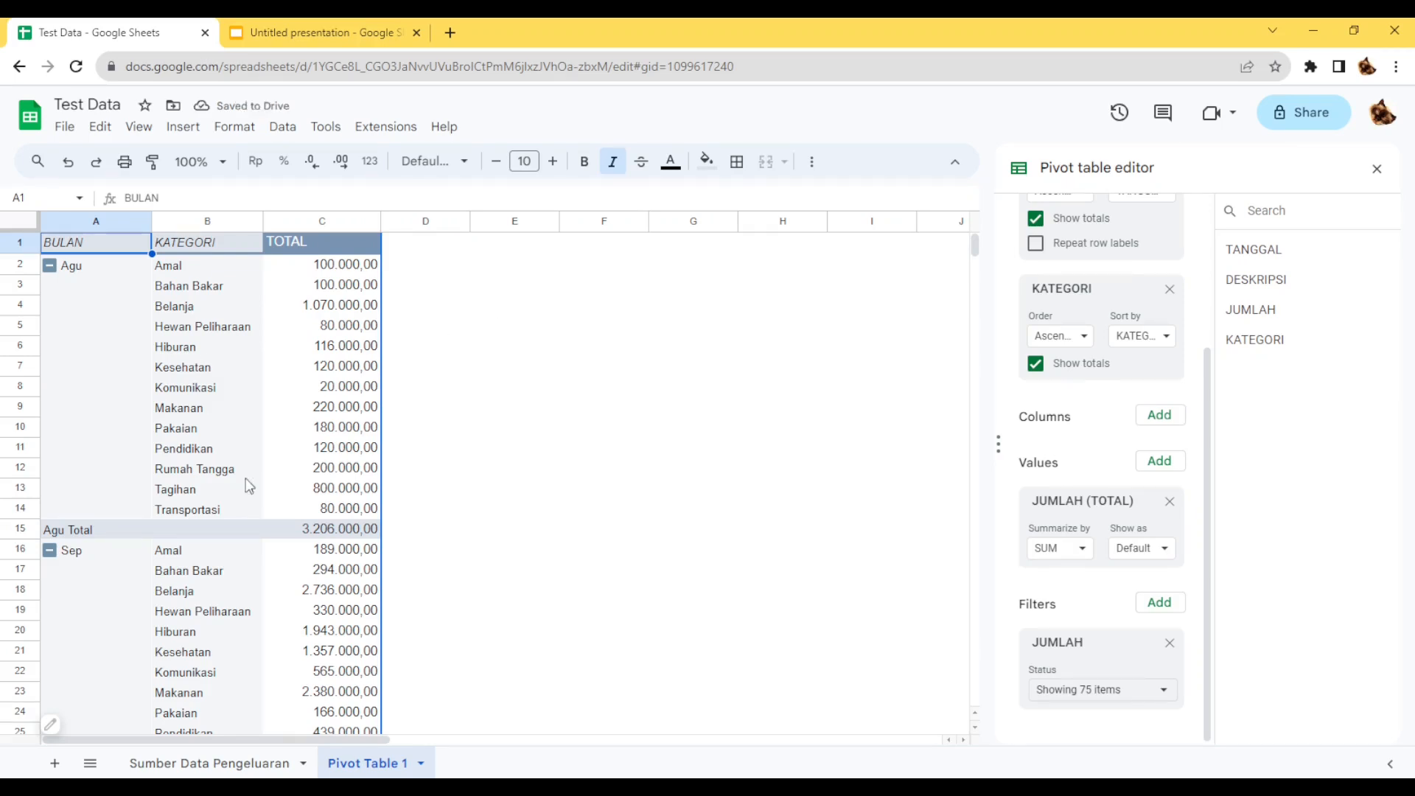
Remove the monthly subtotal rows from the pivot table by turning off totals for the KATEGORI row group.
left_click(110, 531)
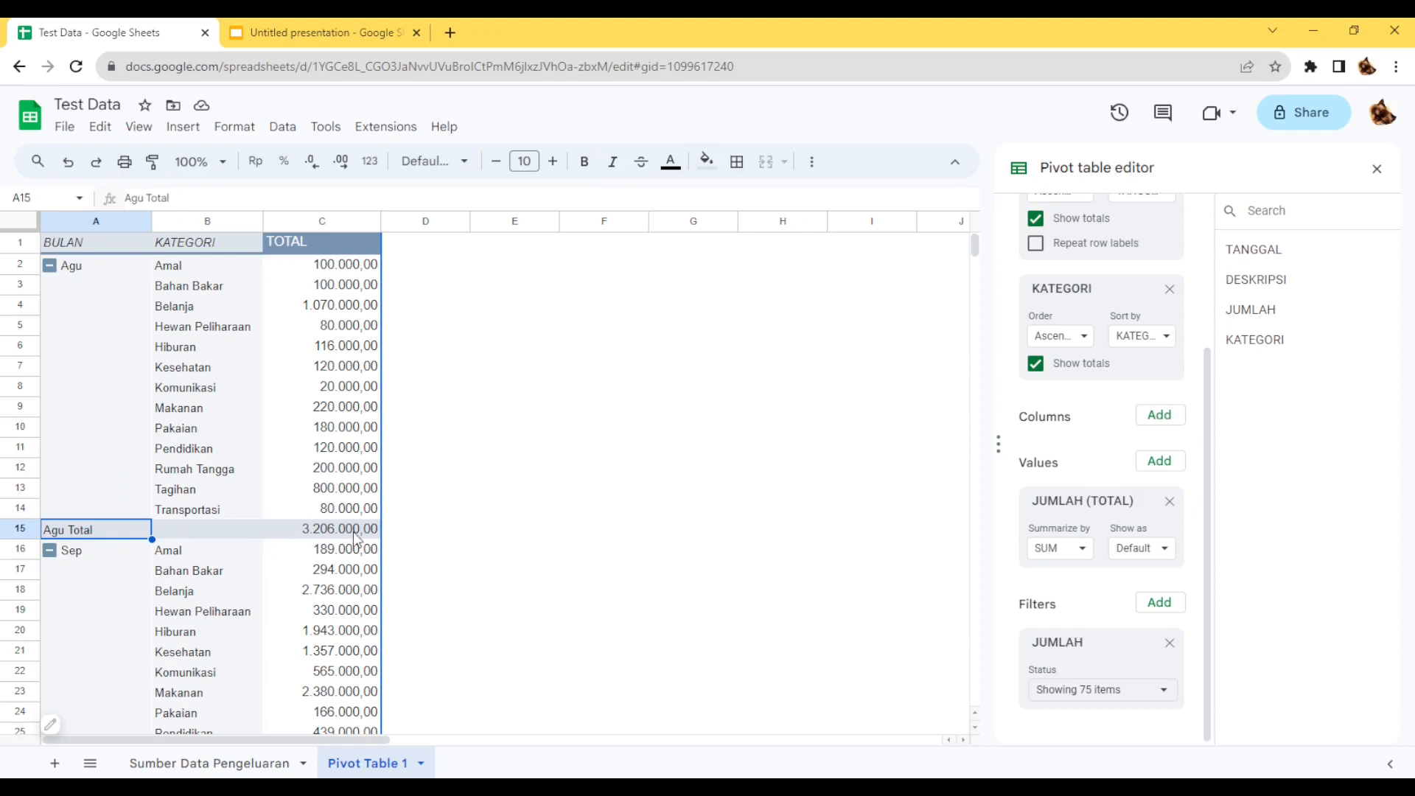
scroll(1032, 435, "up", 3)
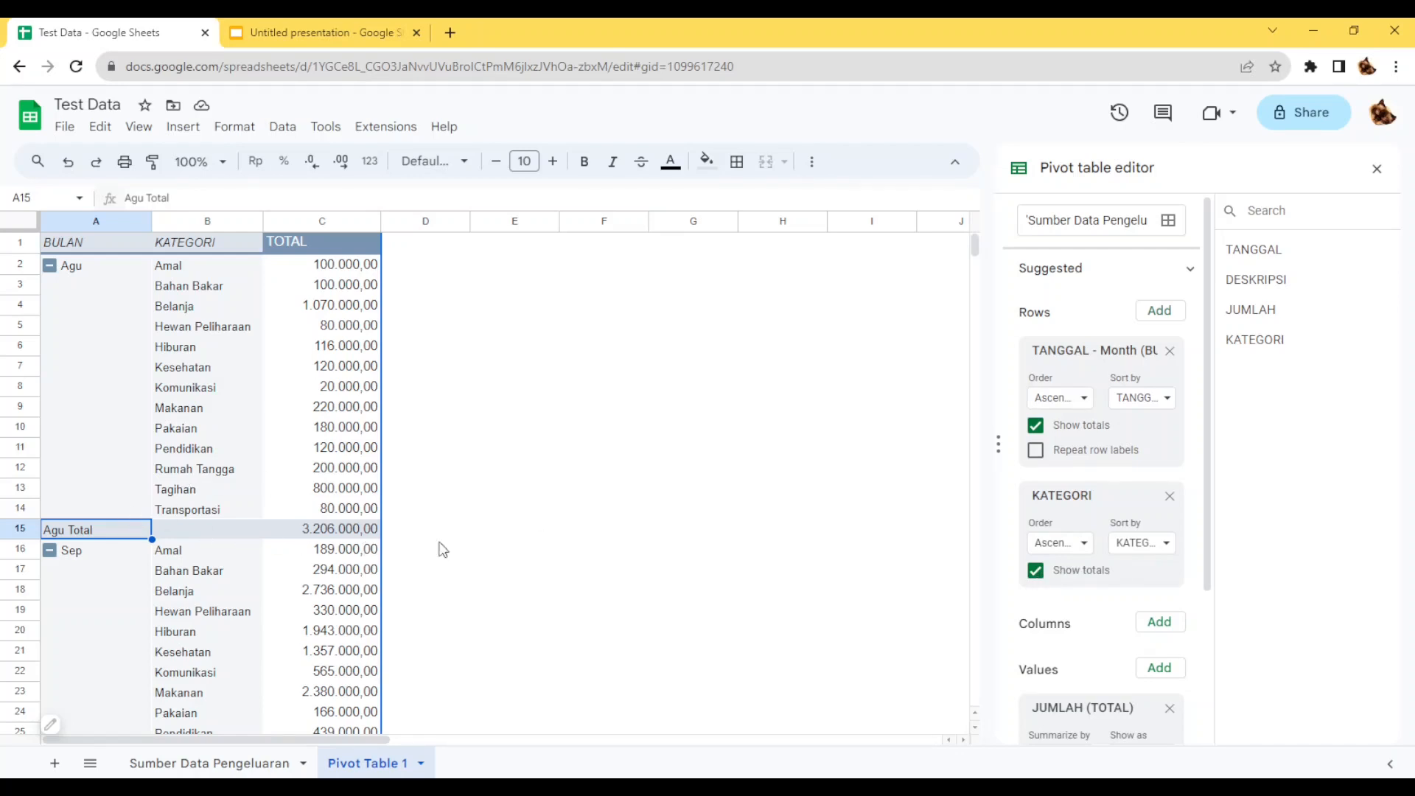
left_click(1036, 571)
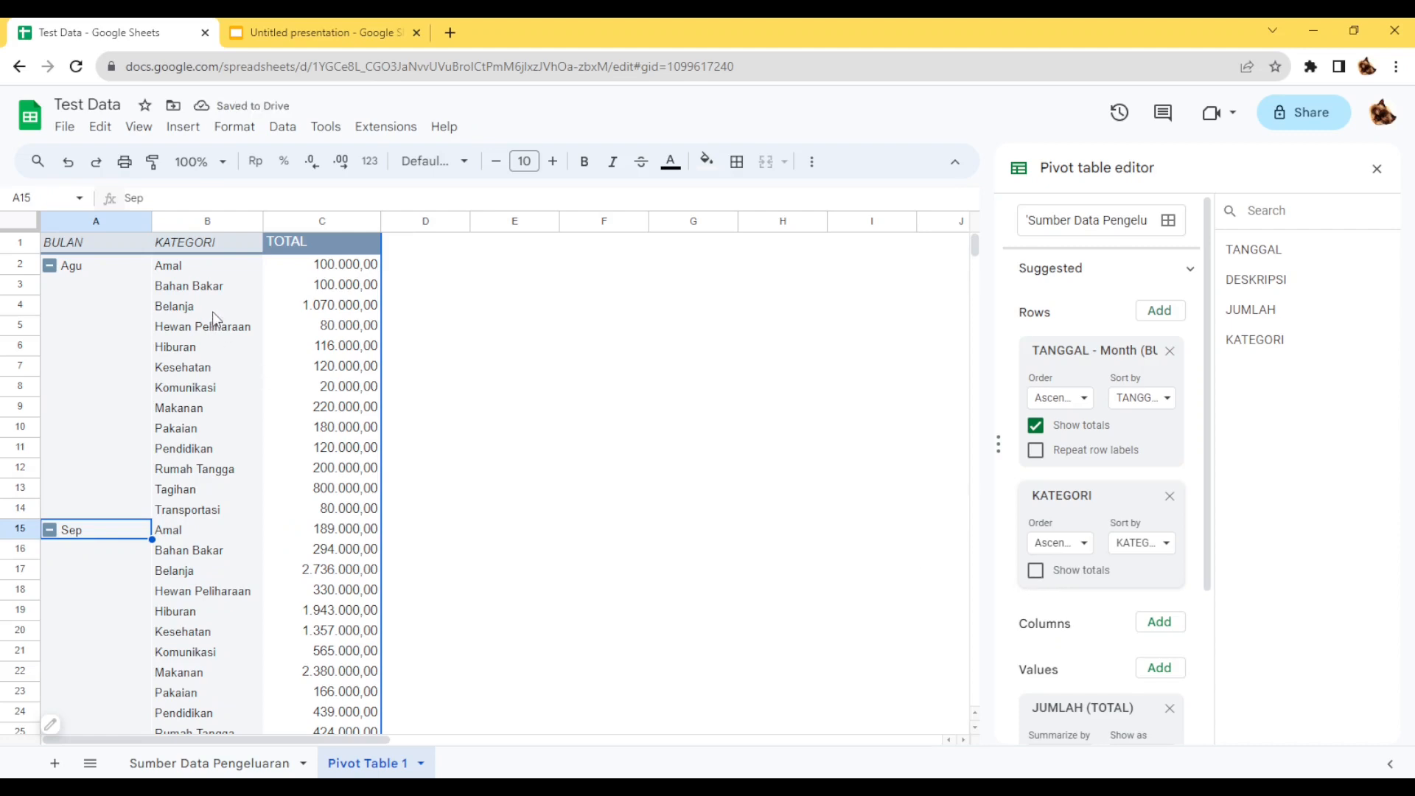
left_click(235, 286)
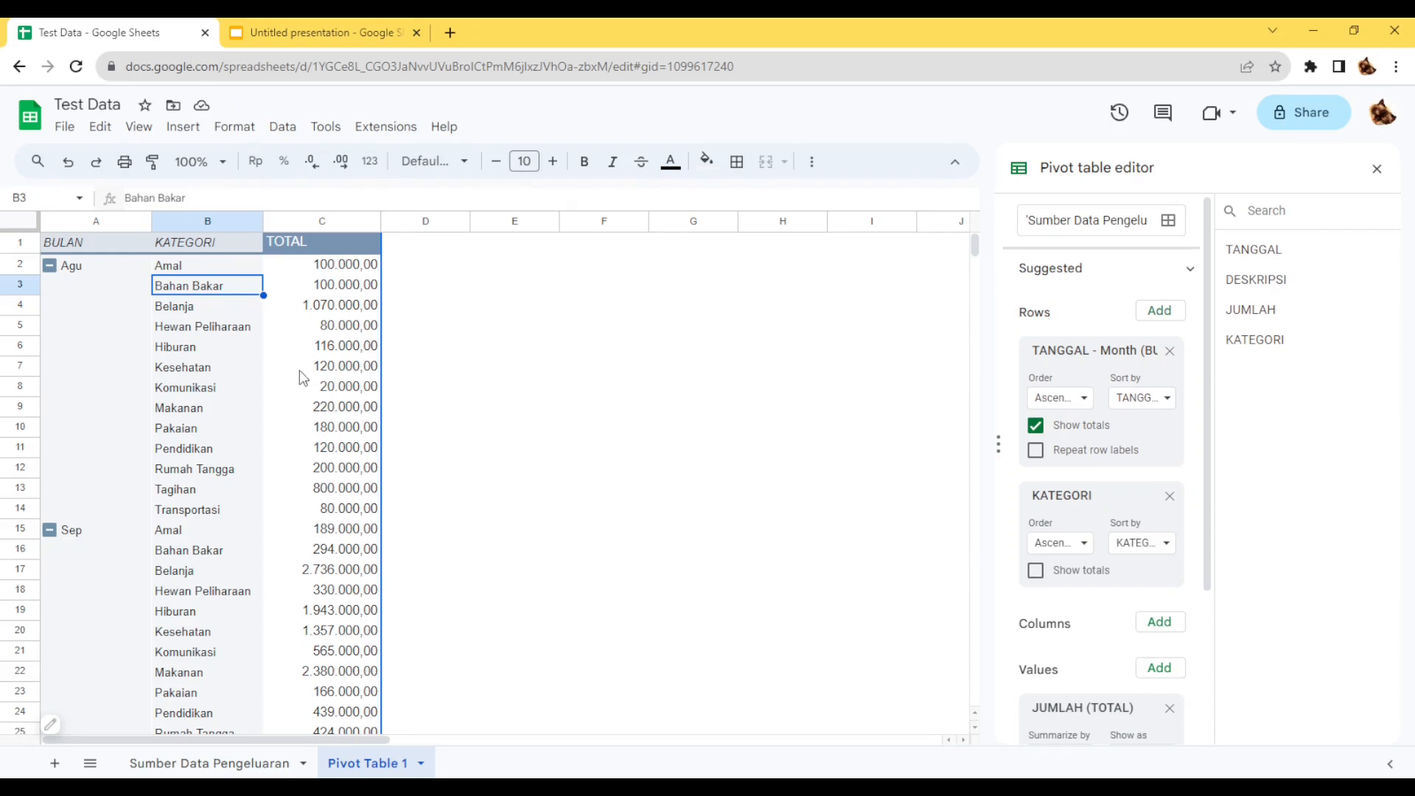
left_click(211, 270)
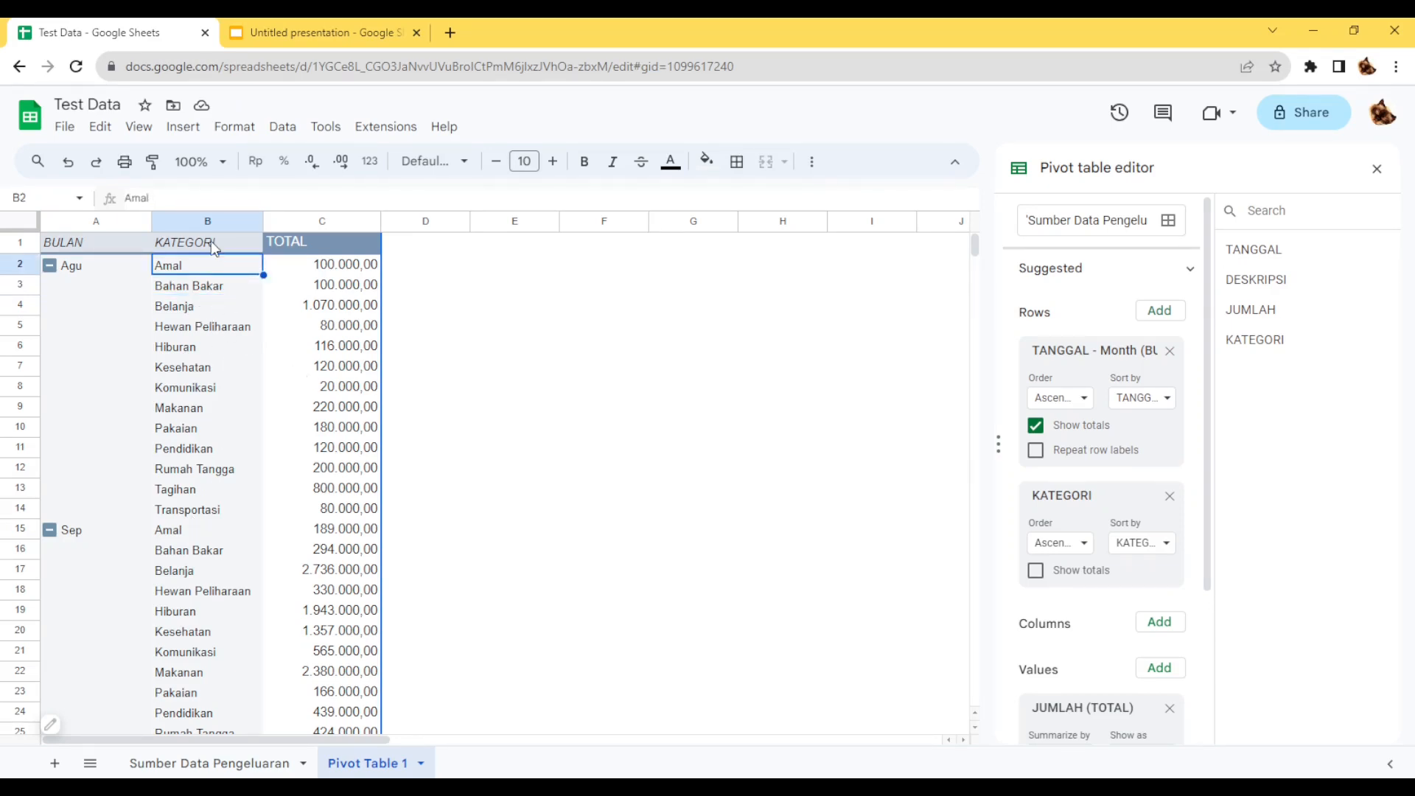
Move the KATEGORI group from the pivot table's rows to its columns.
left_click(211, 243)
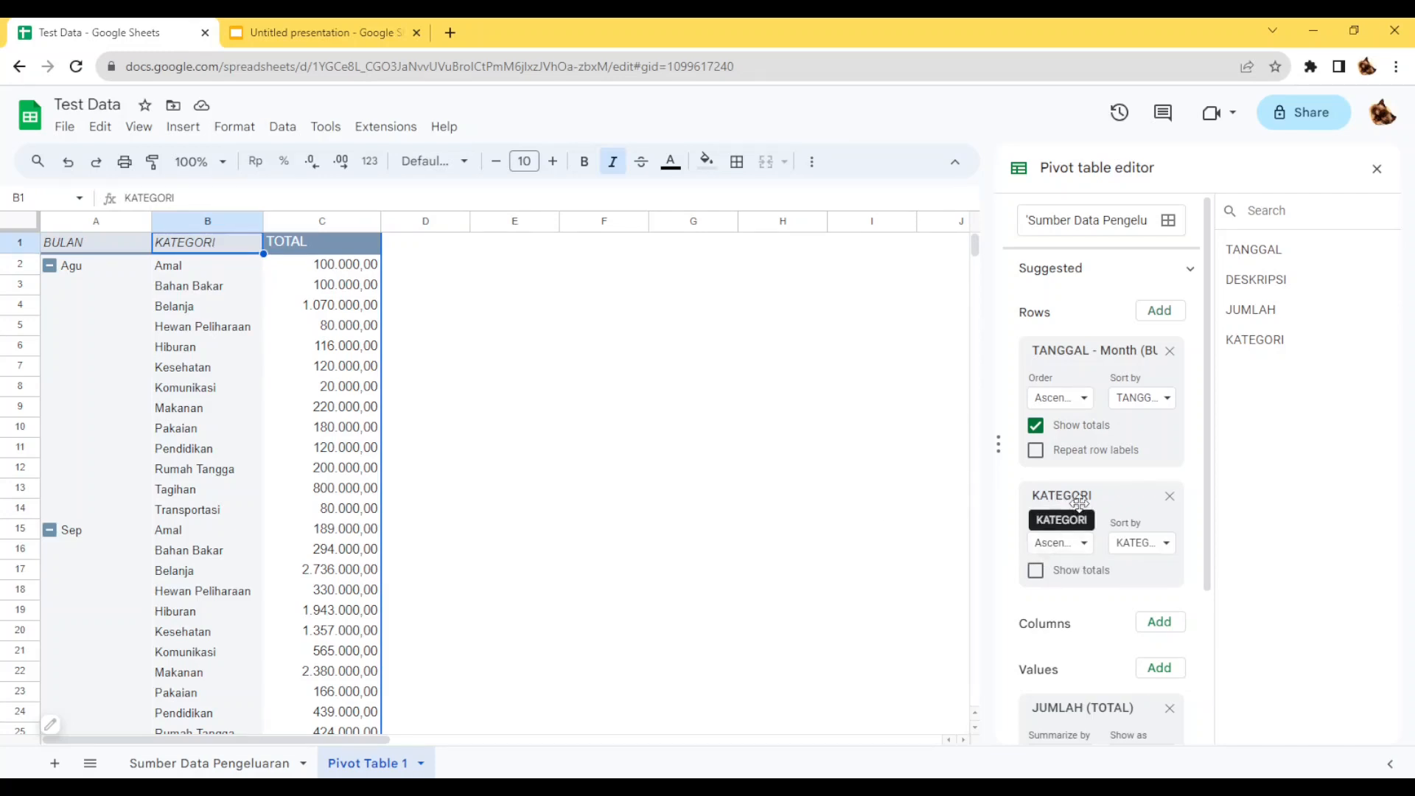
scroll(1091, 477, "down", 3)
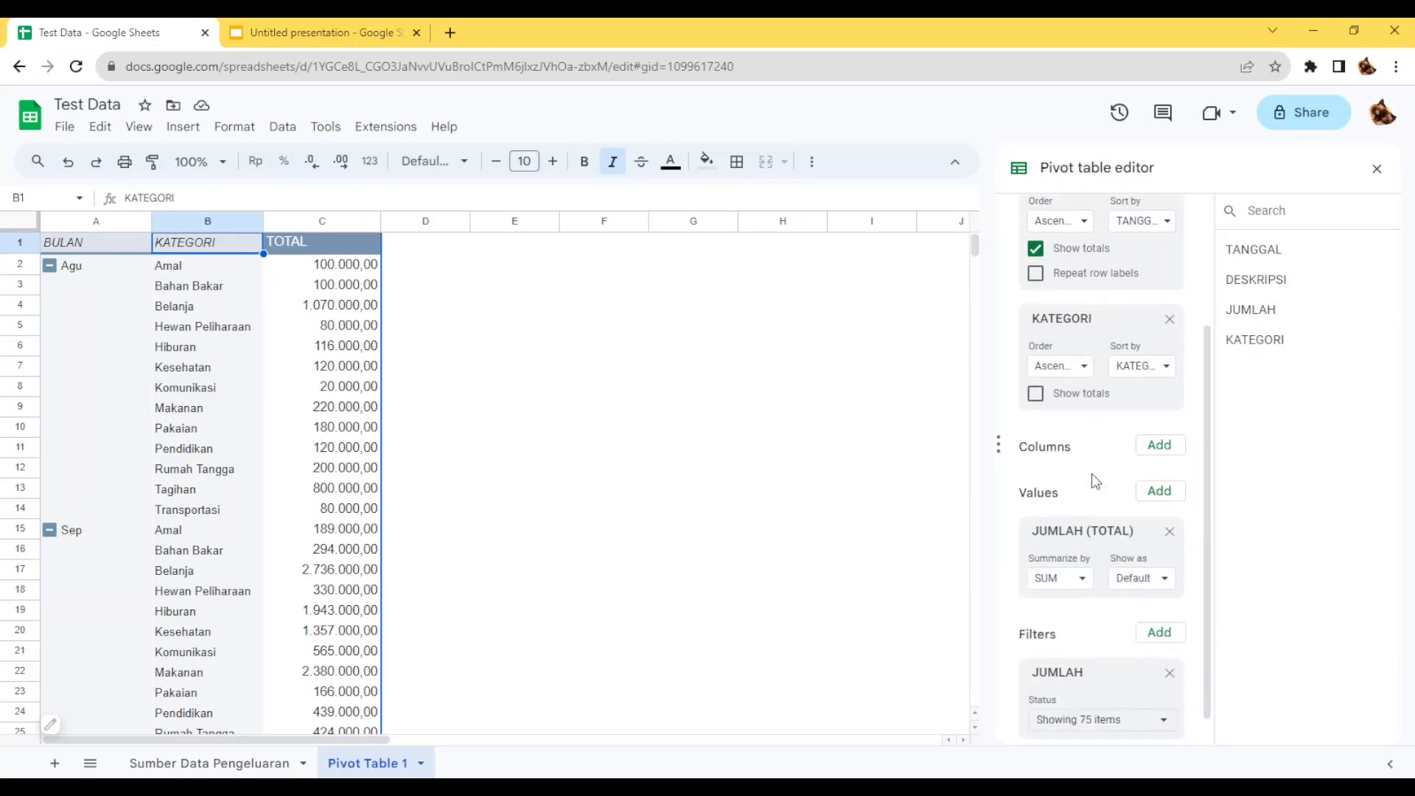
left_click_drag(1083, 319, 1085, 434)
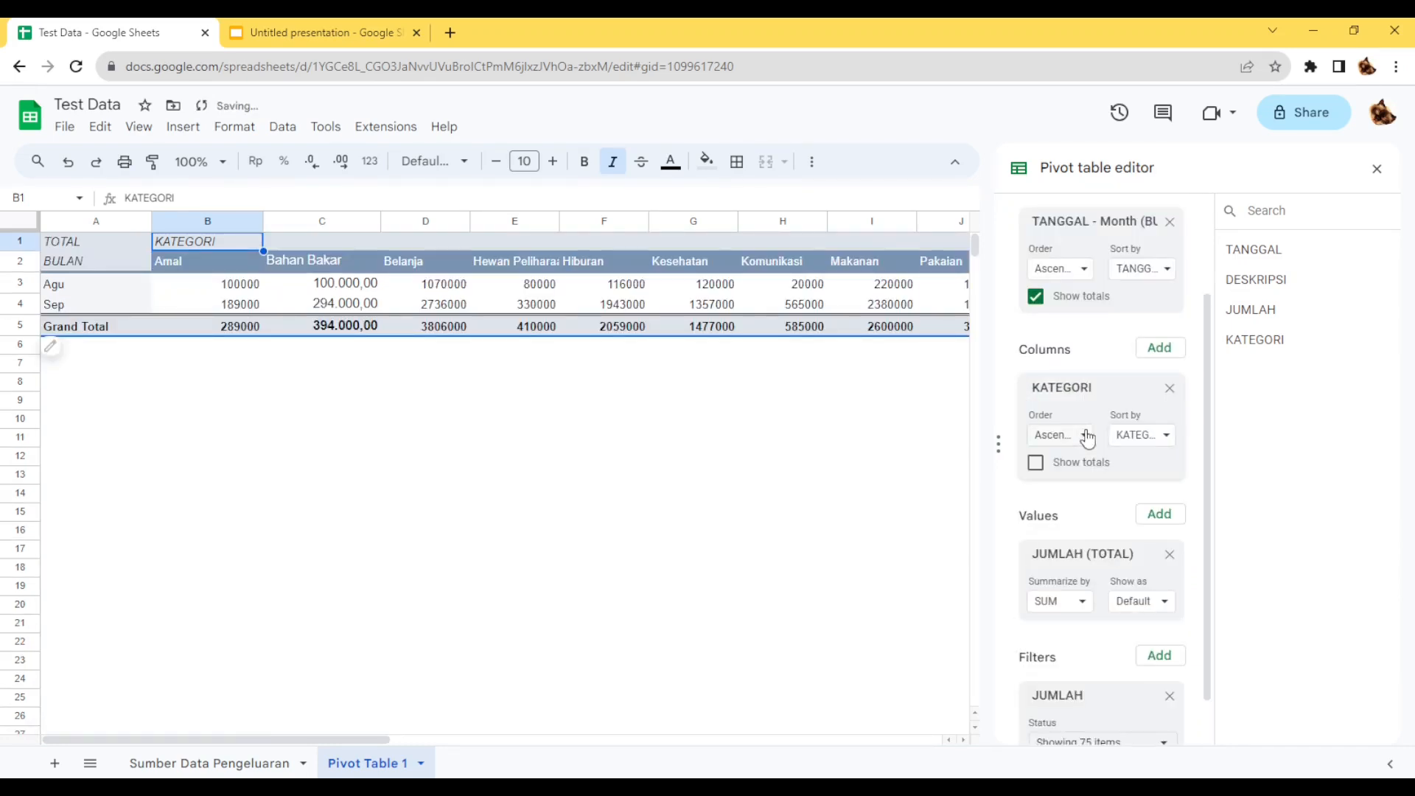
Look across the category columns of the pivot table and close the pivot table editor.
left_click(357, 305)
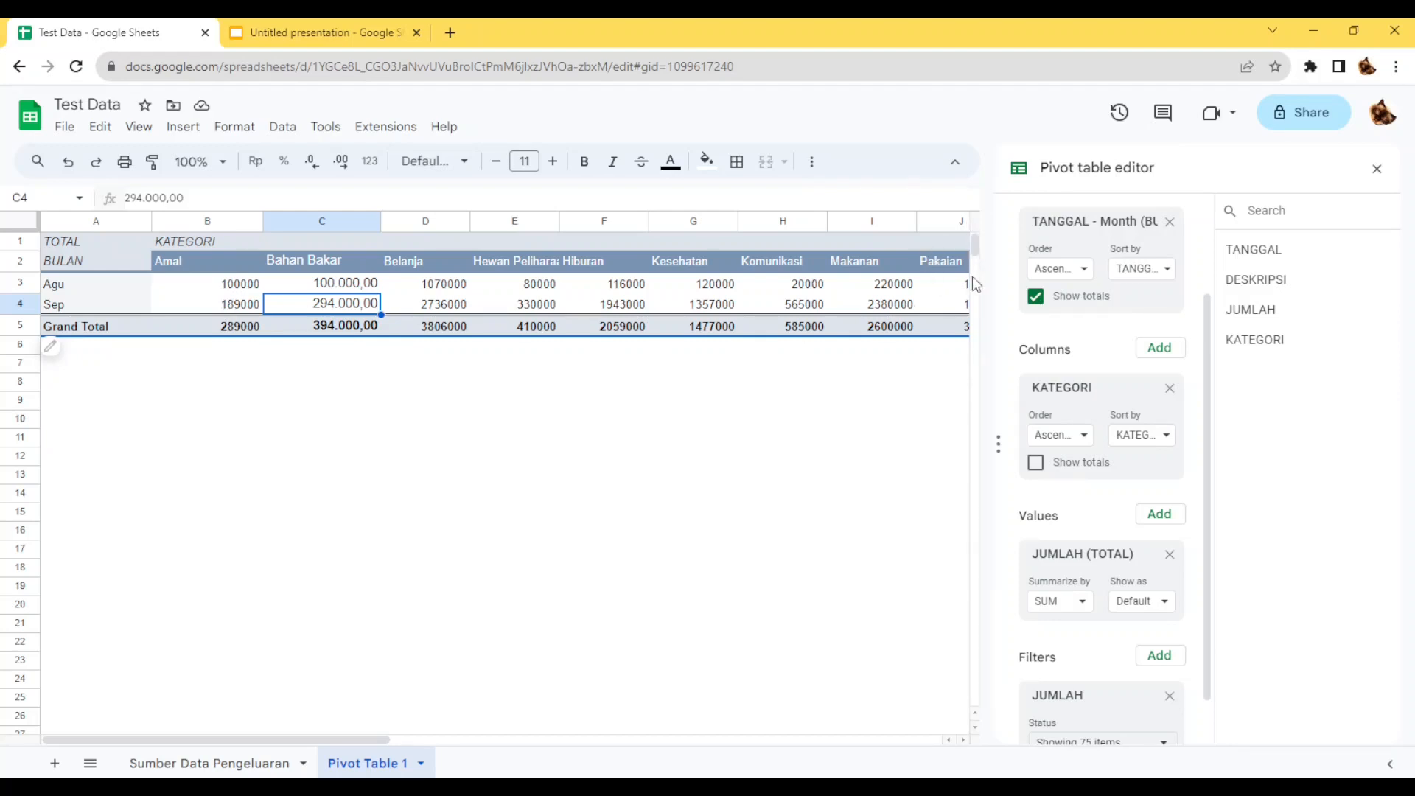
left_click_drag(344, 735, 399, 765)
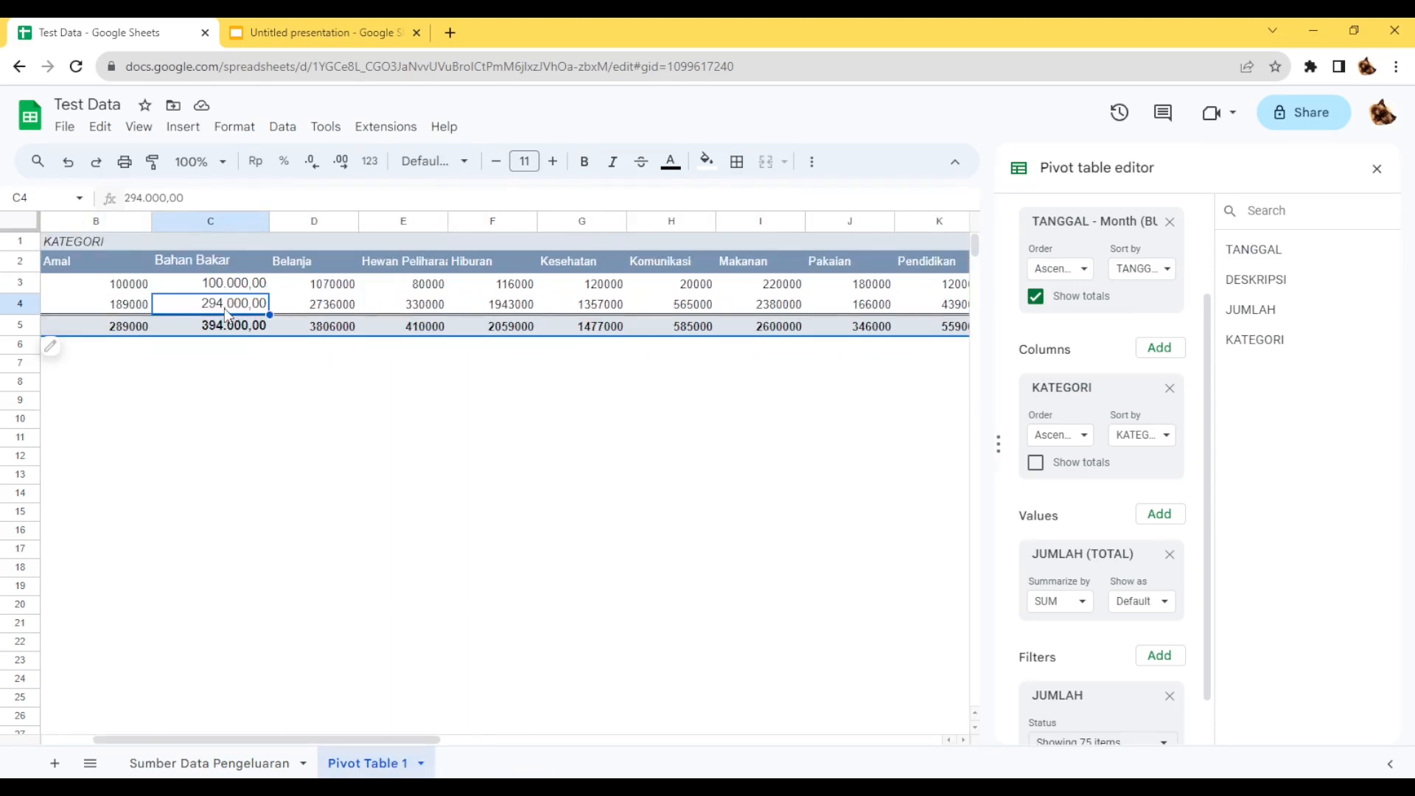
left_click_drag(106, 288, 904, 325)
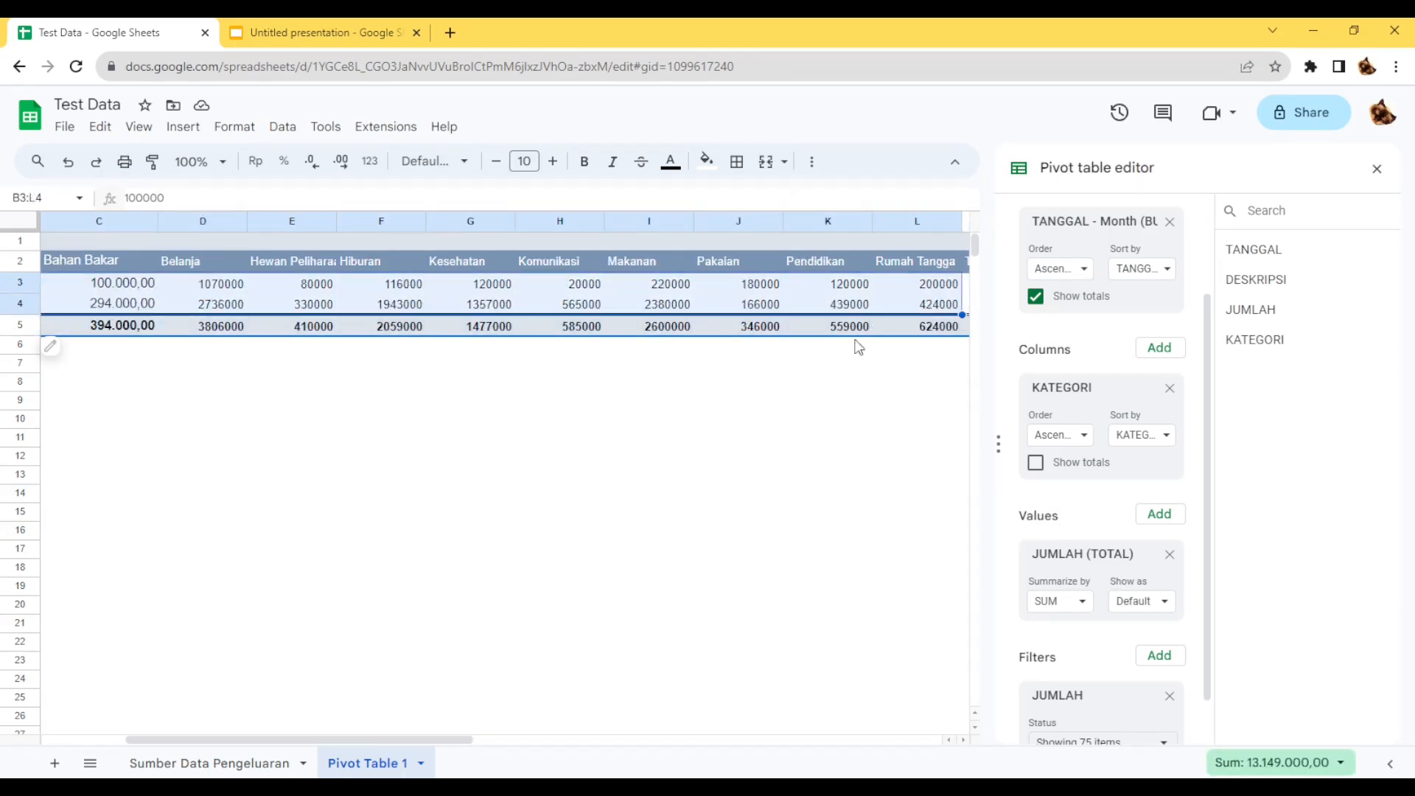
left_click(660, 420)
left_click(1376, 169)
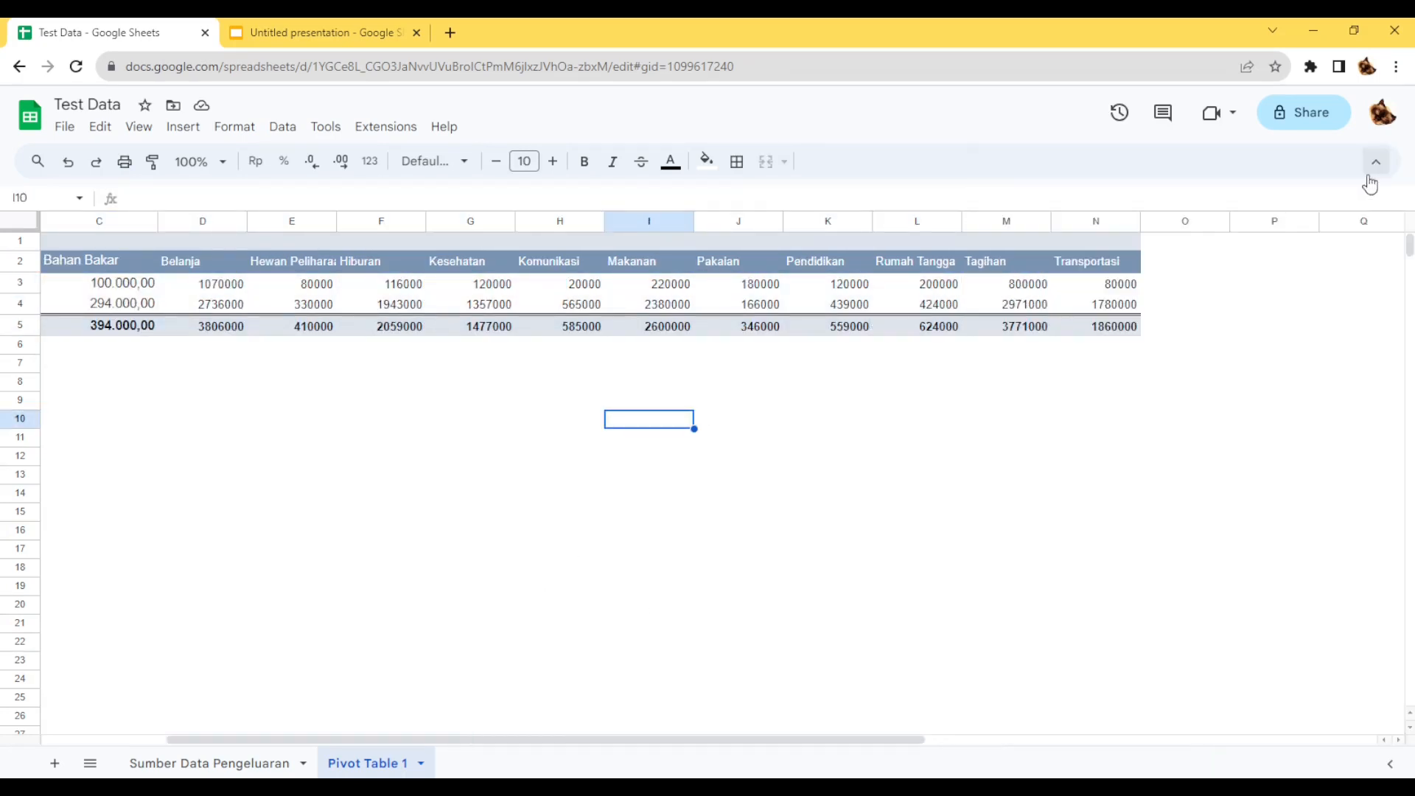
left_click_drag(609, 740, 483, 740)
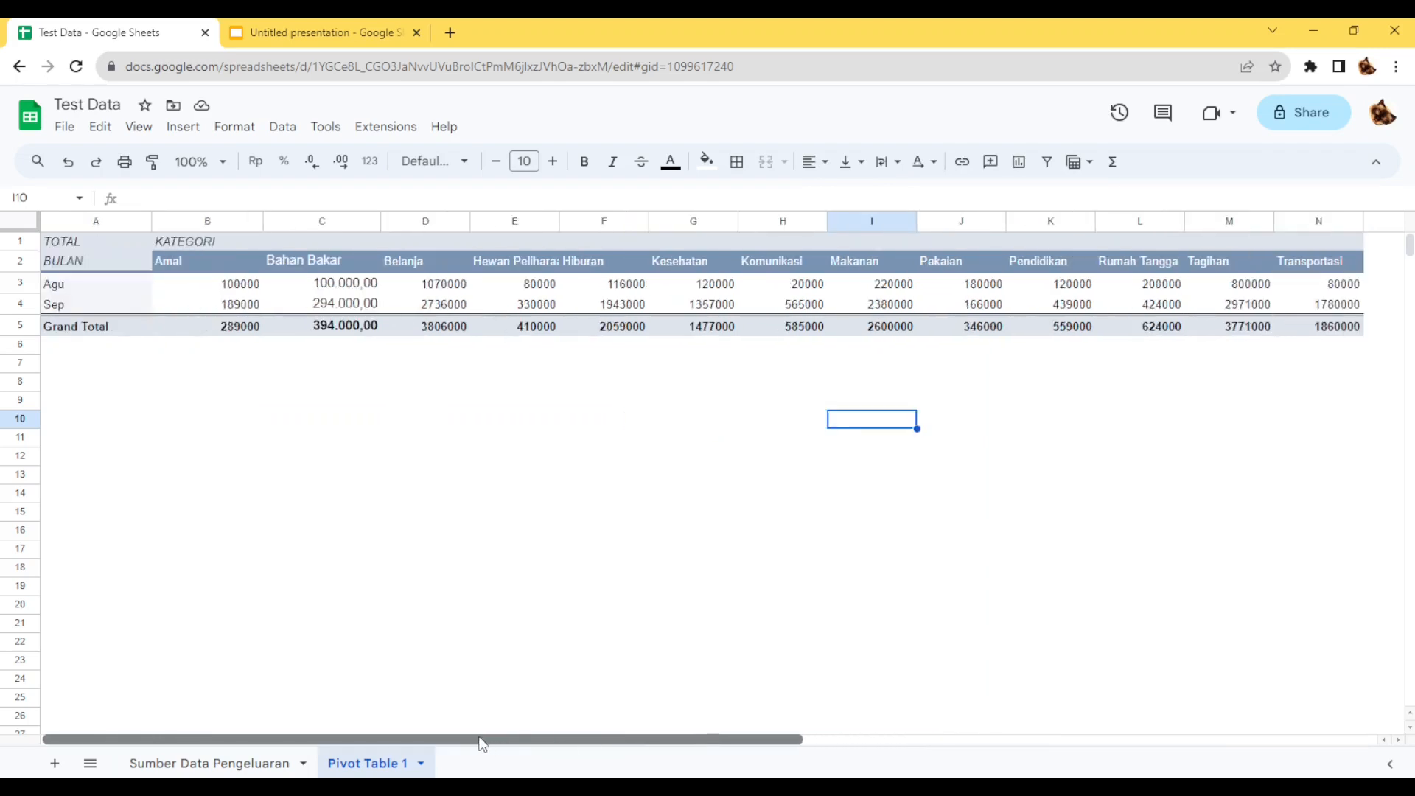
Copy cell C4 and paste only its format onto the pivot table values in B3:N5.
left_click(361, 303)
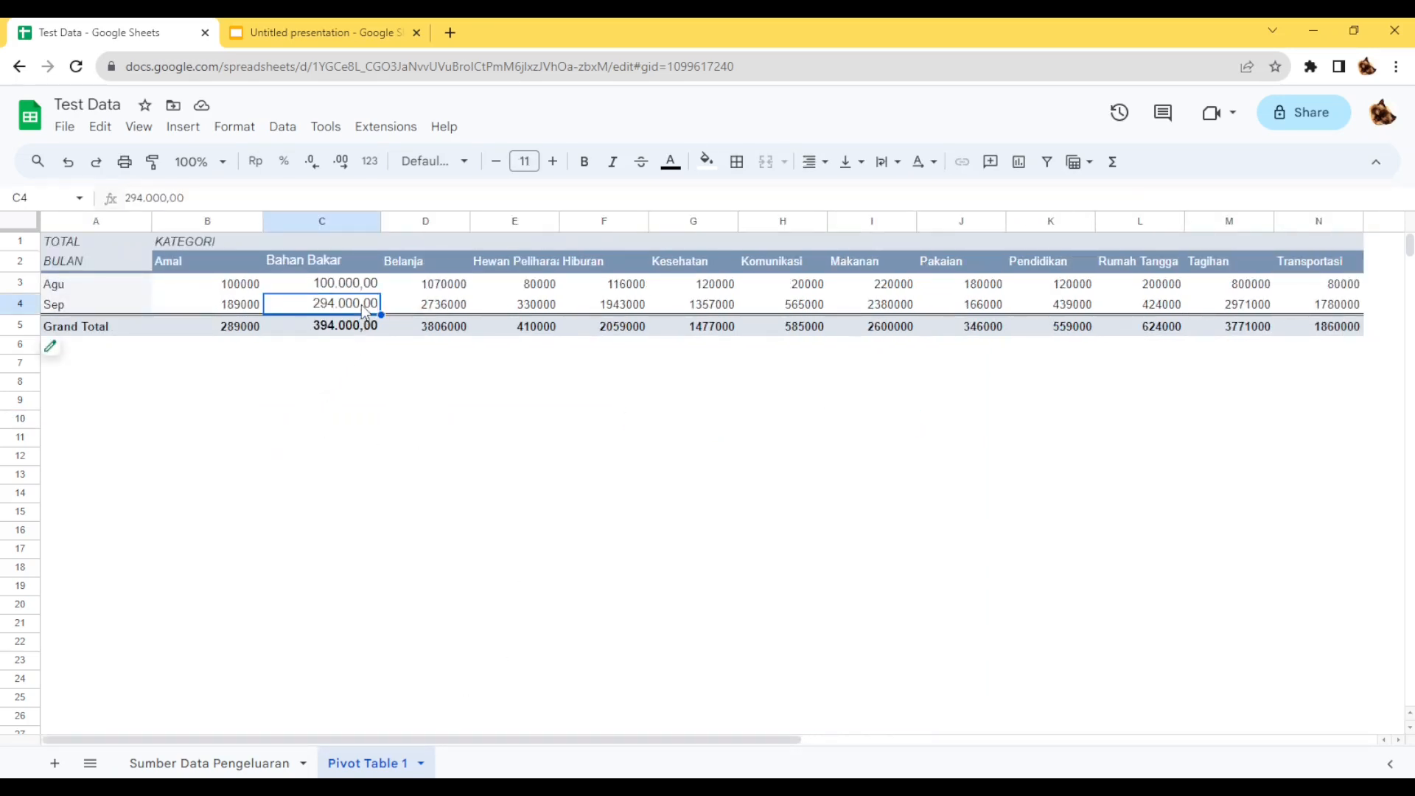
key("ctrl+c")
left_click(221, 286)
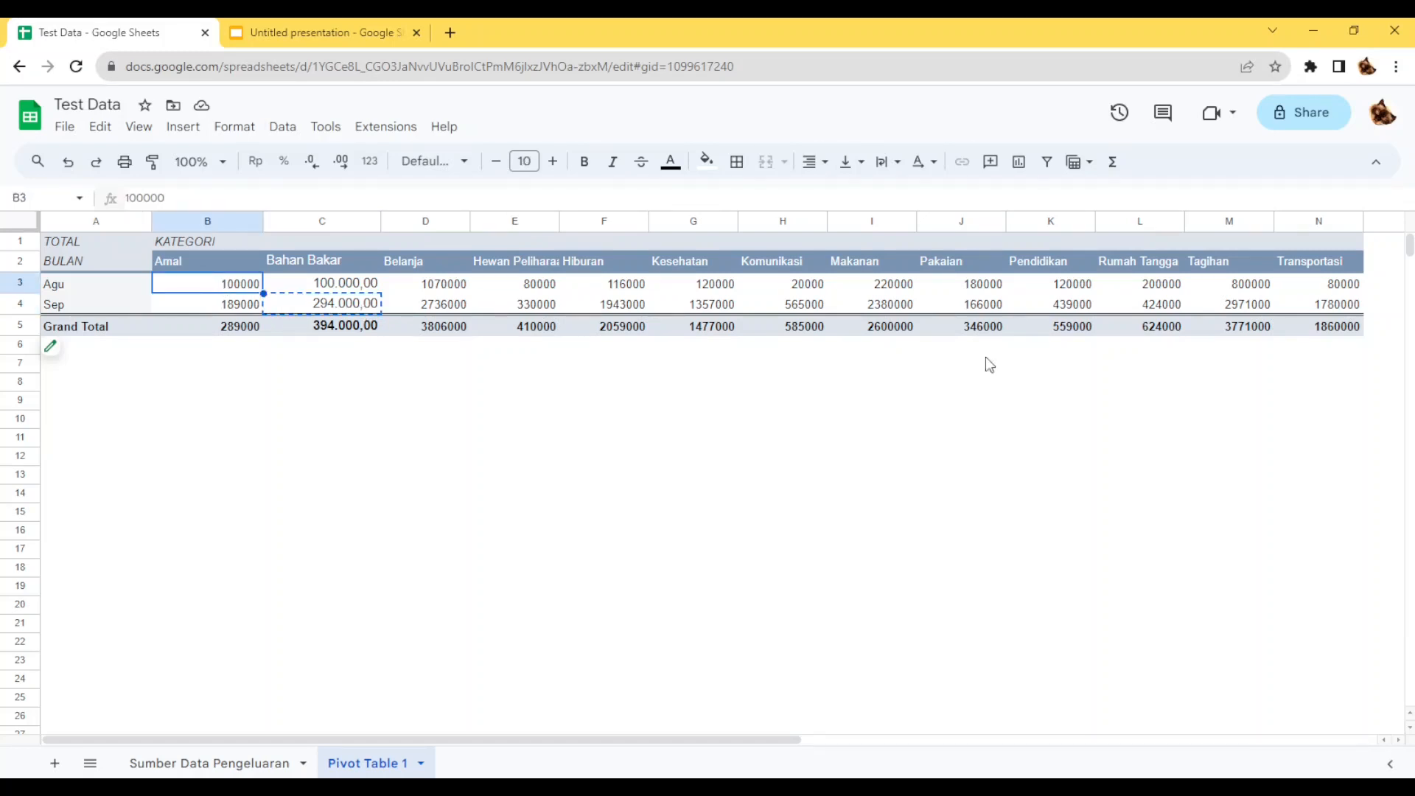
left_click(1339, 327, "shift")
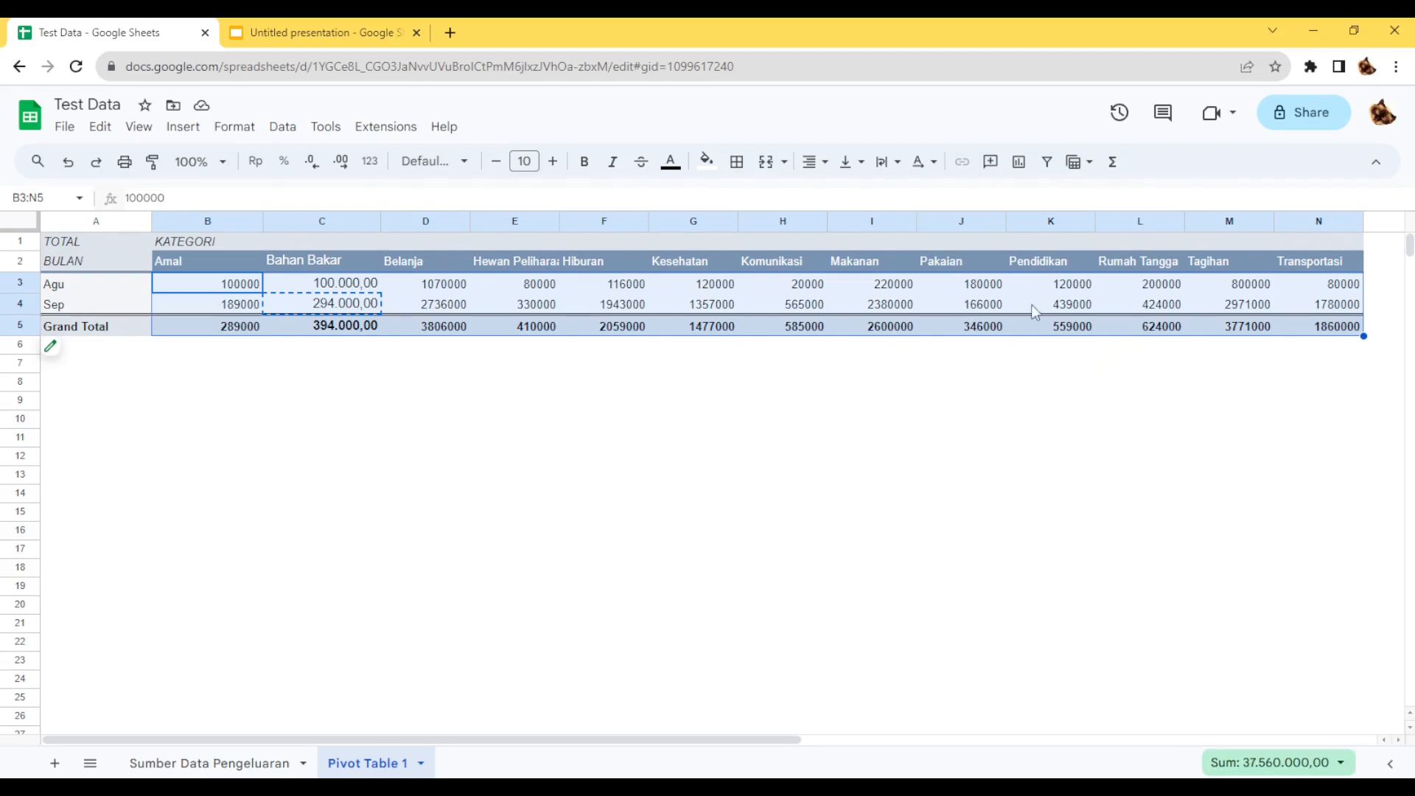
right_click(177, 290)
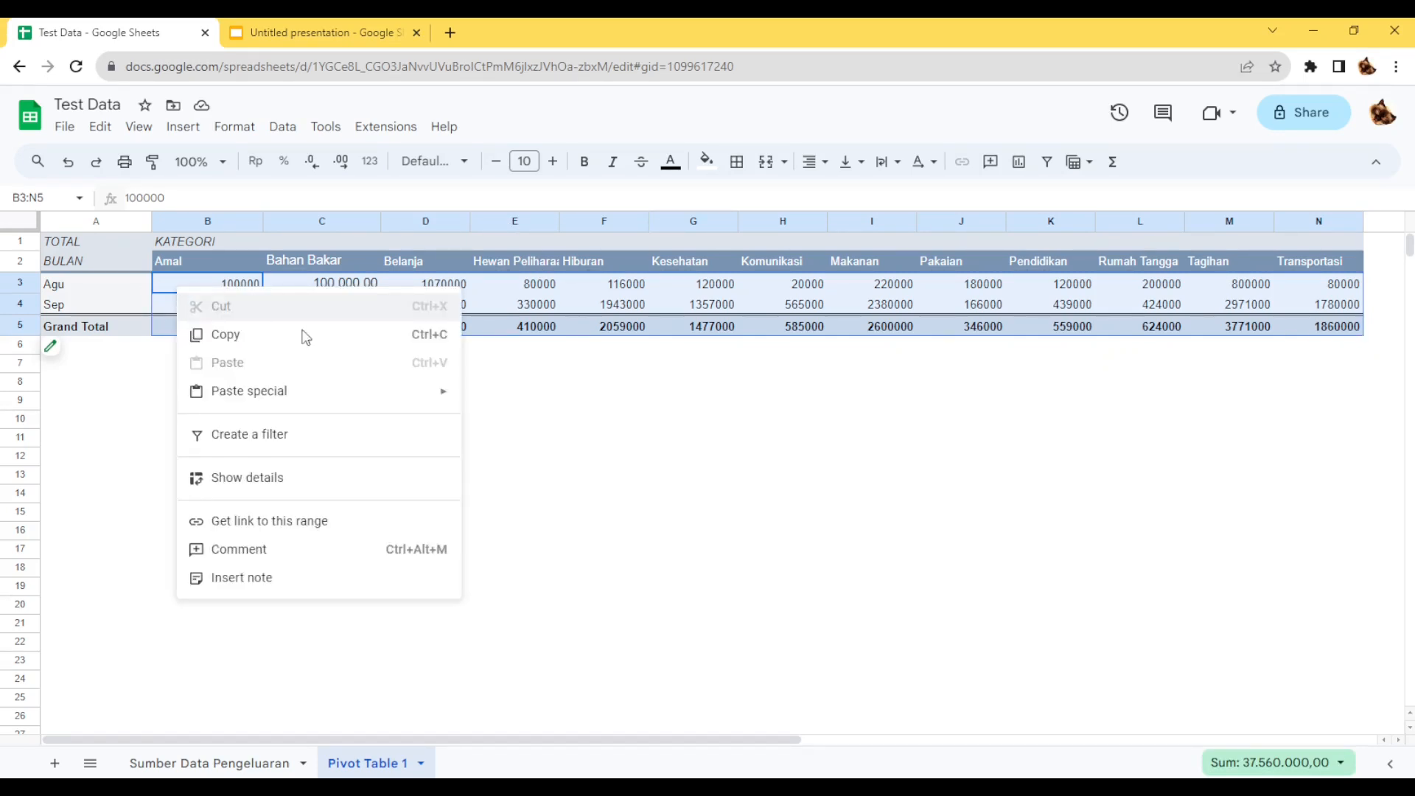
mouse_move(352, 395)
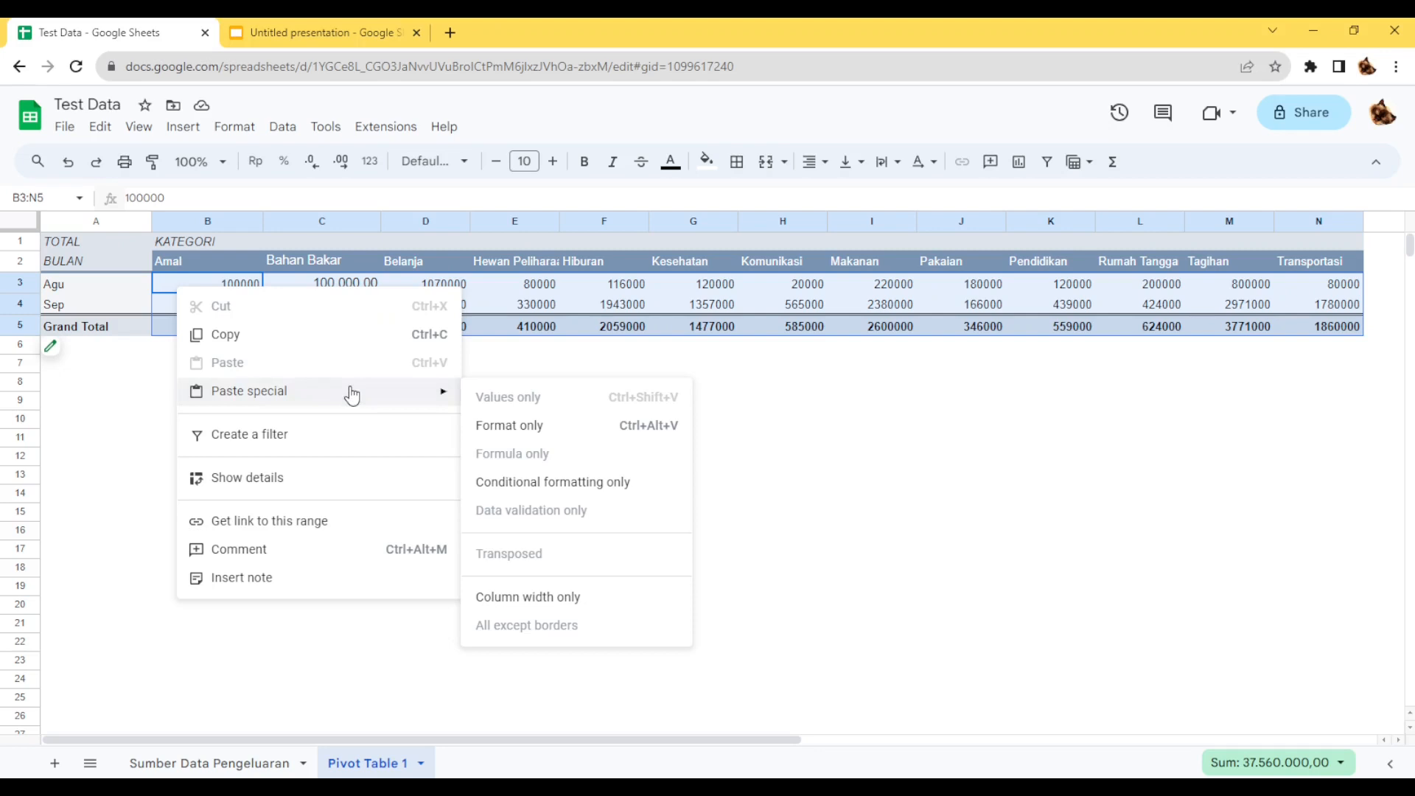
left_click(541, 426)
left_click(688, 442)
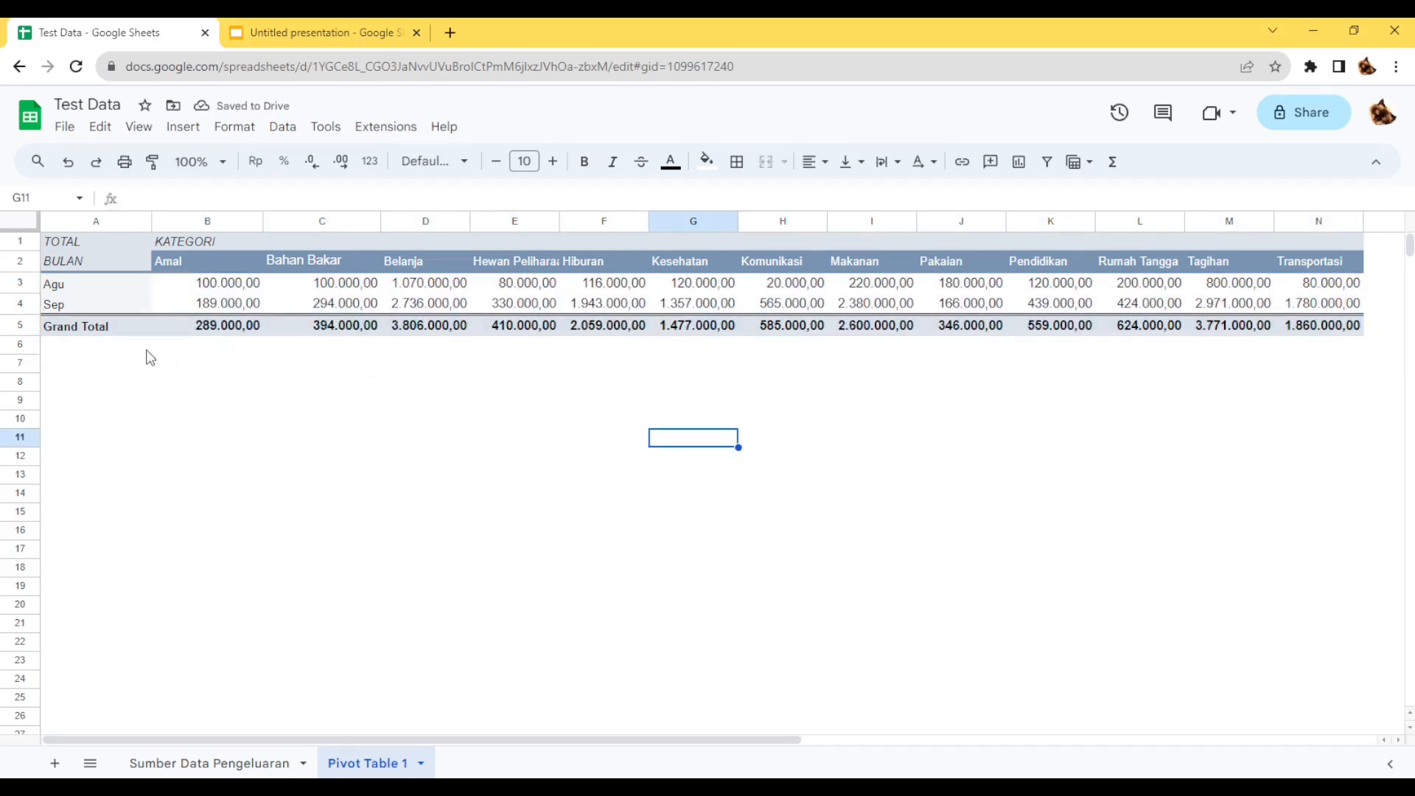
Increase the font size of the month labels in A3:A4 to 11.
left_click_drag(100, 281, 95, 303)
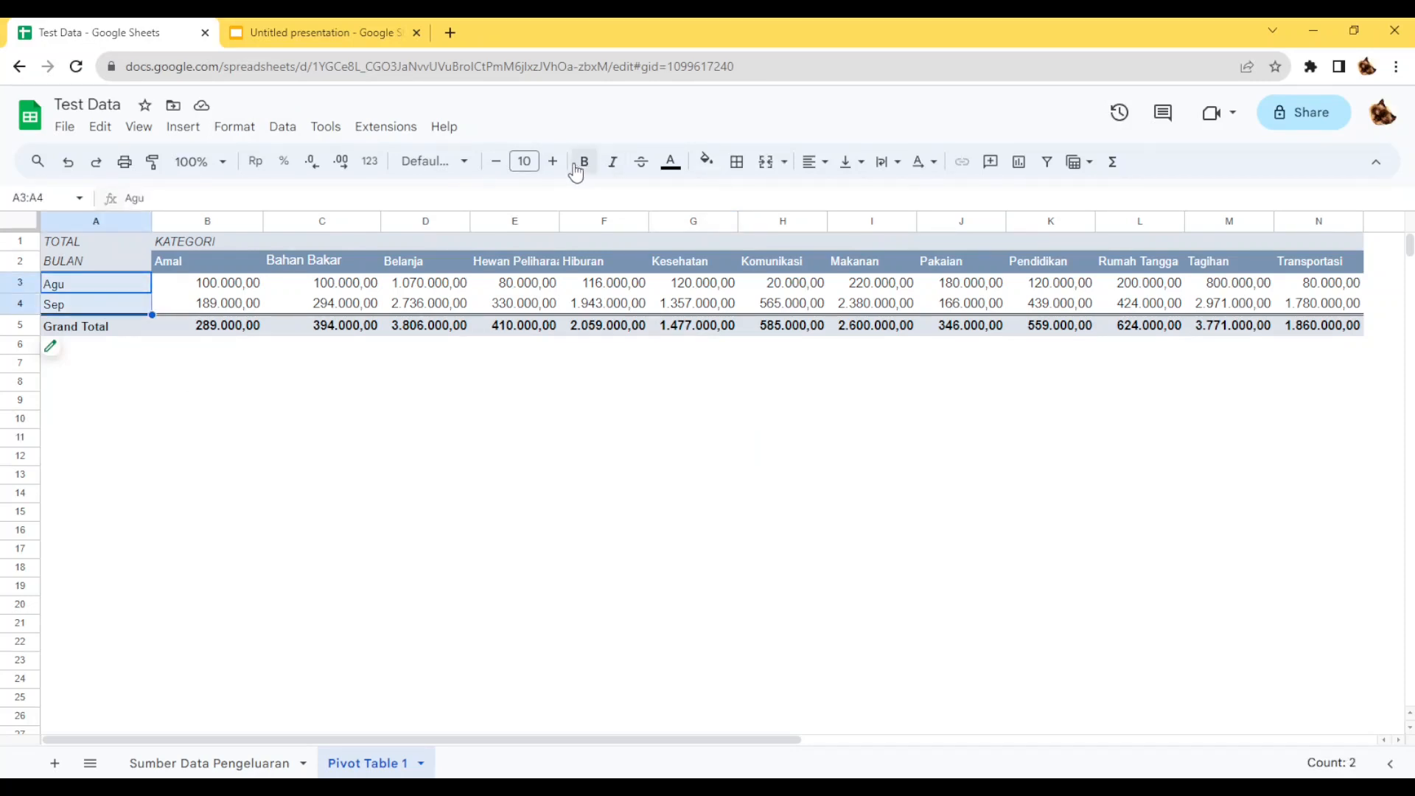
left_click(553, 162)
left_click(377, 426)
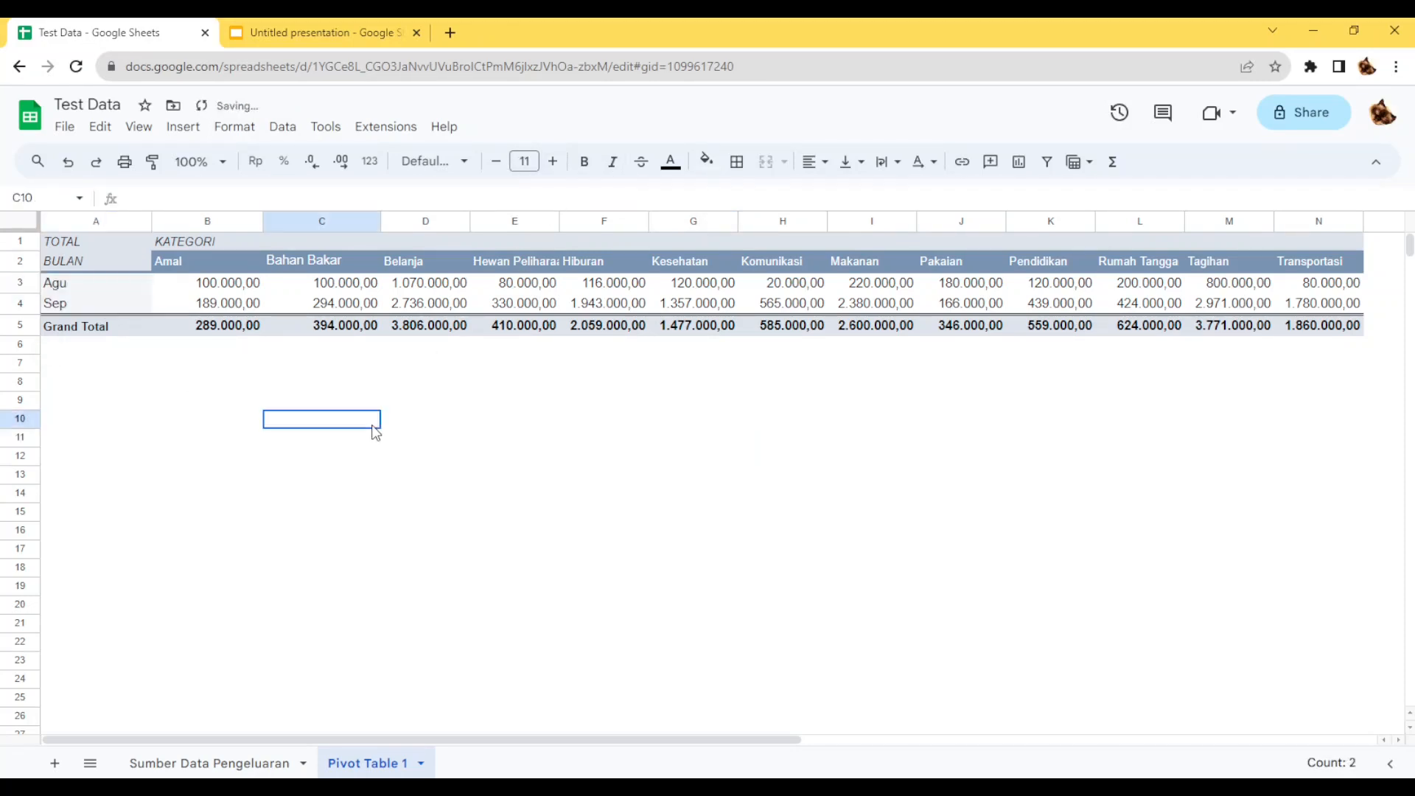
Insert a chart based on the pivot table range A2:N4, leaving out the Grand Total row.
left_click_drag(84, 262, 1356, 310)
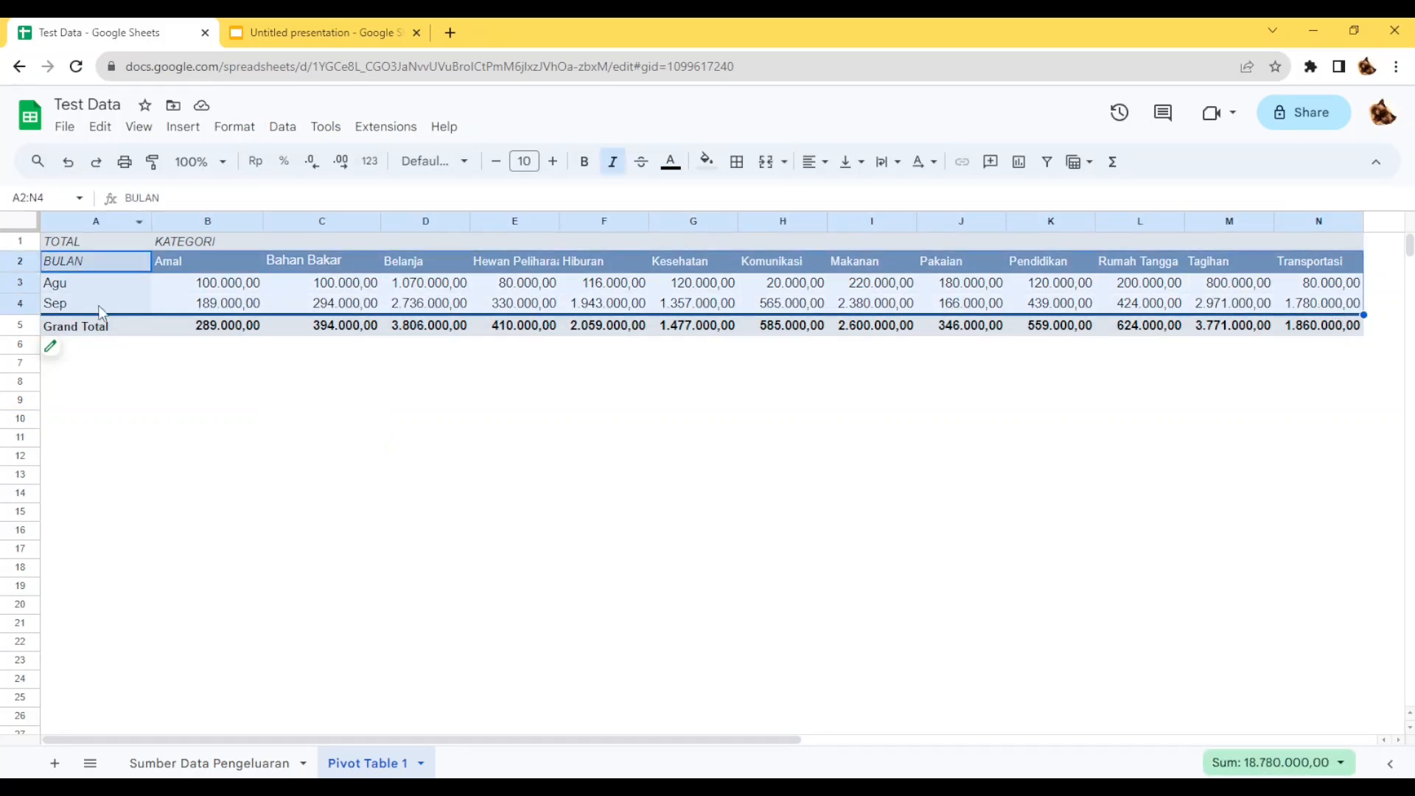
left_click(108, 264)
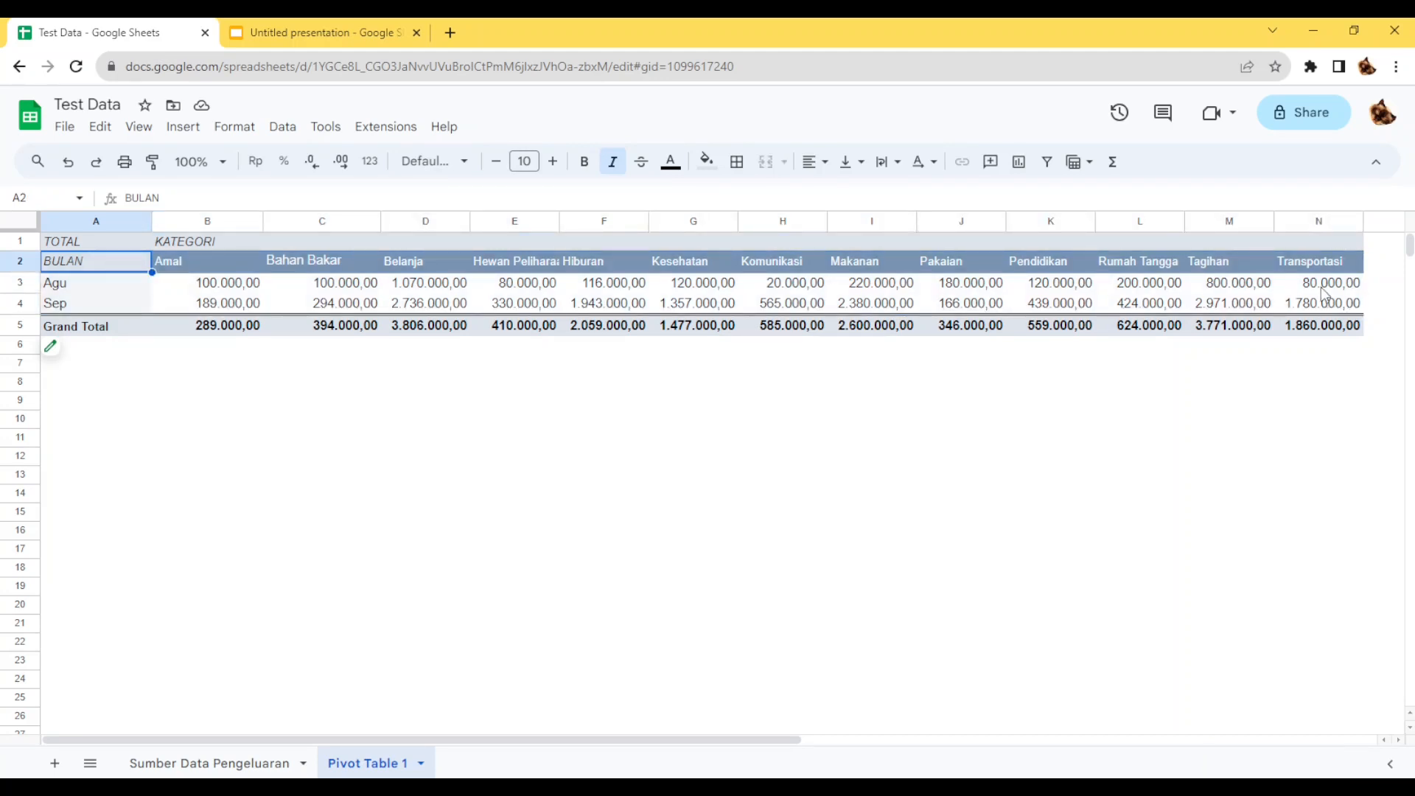
left_click(1332, 313, "shift")
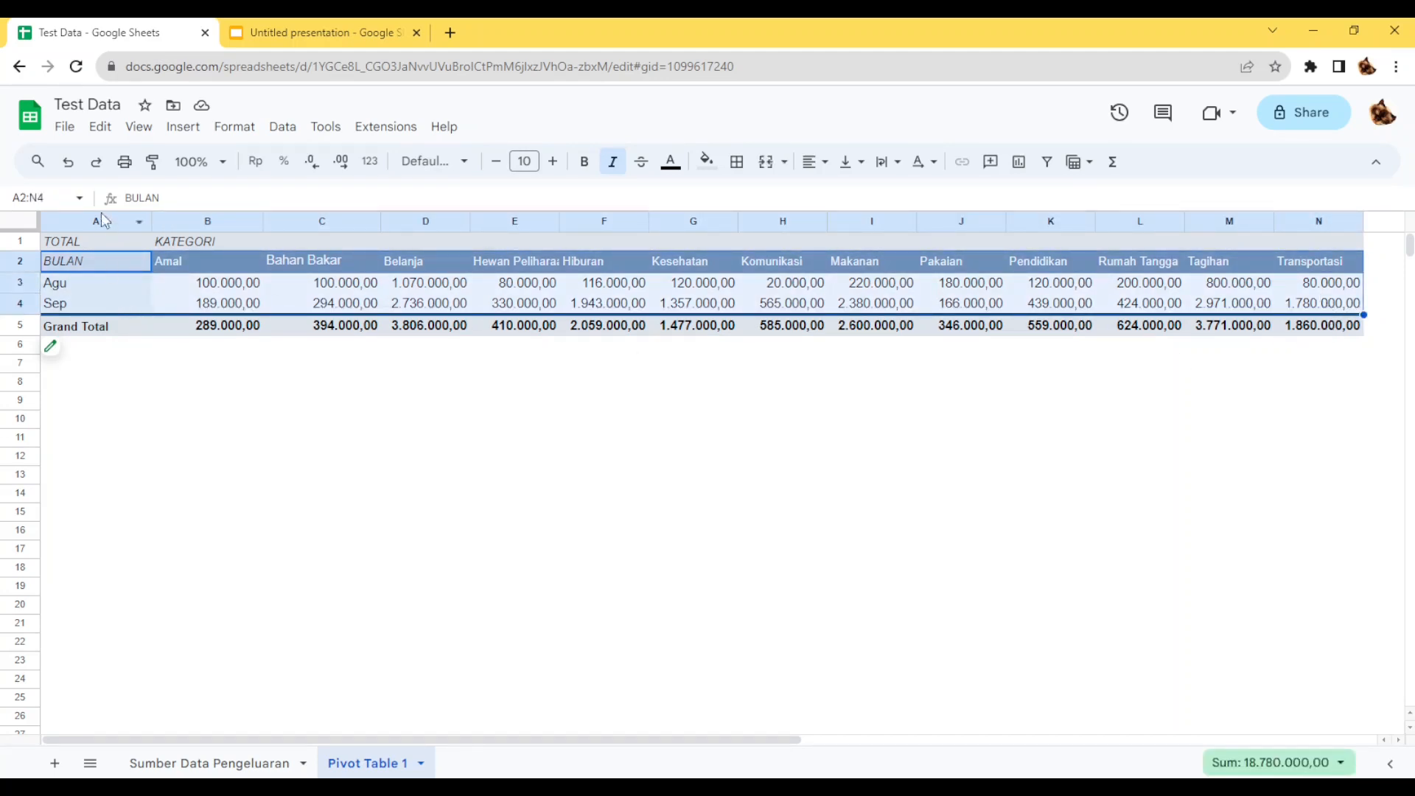
left_click(194, 136)
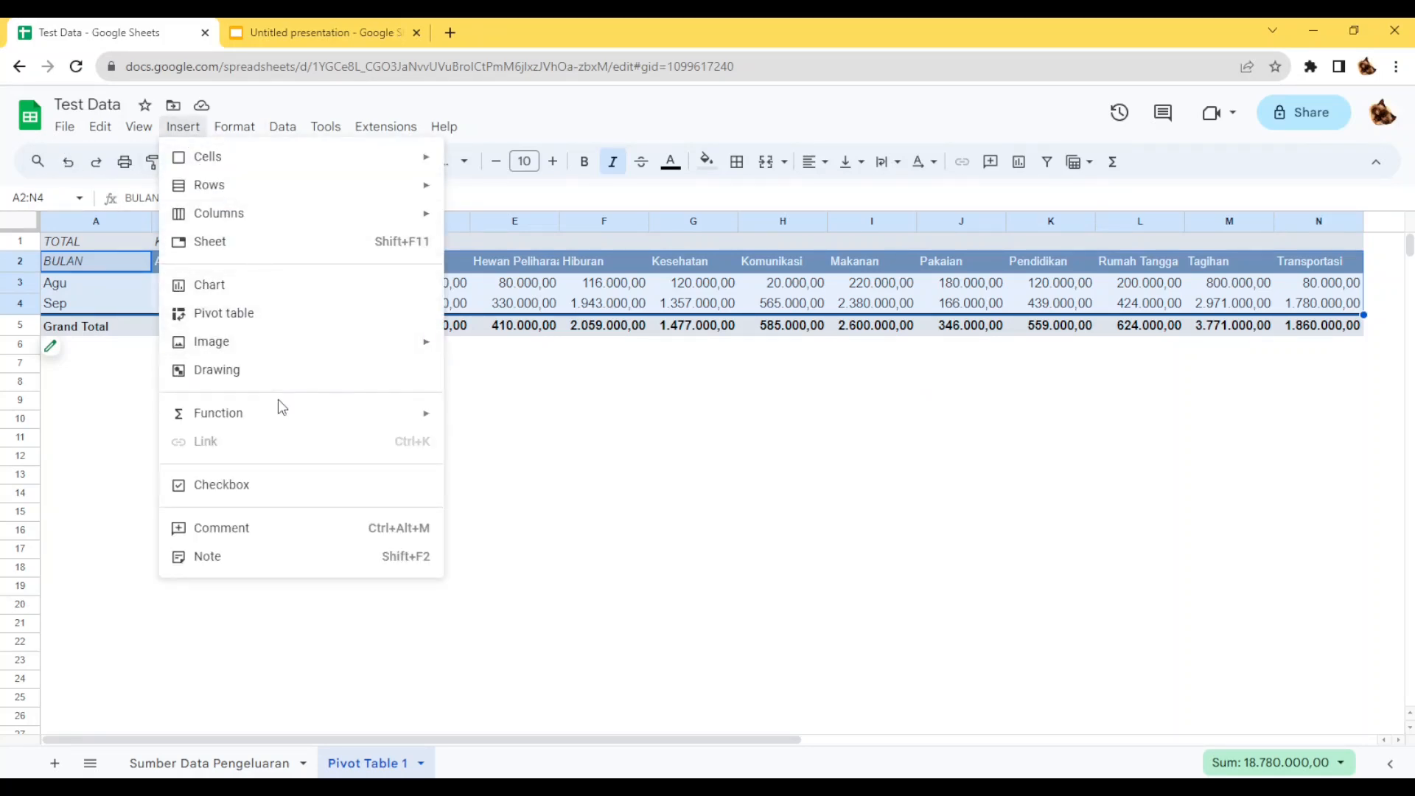
left_click(292, 288)
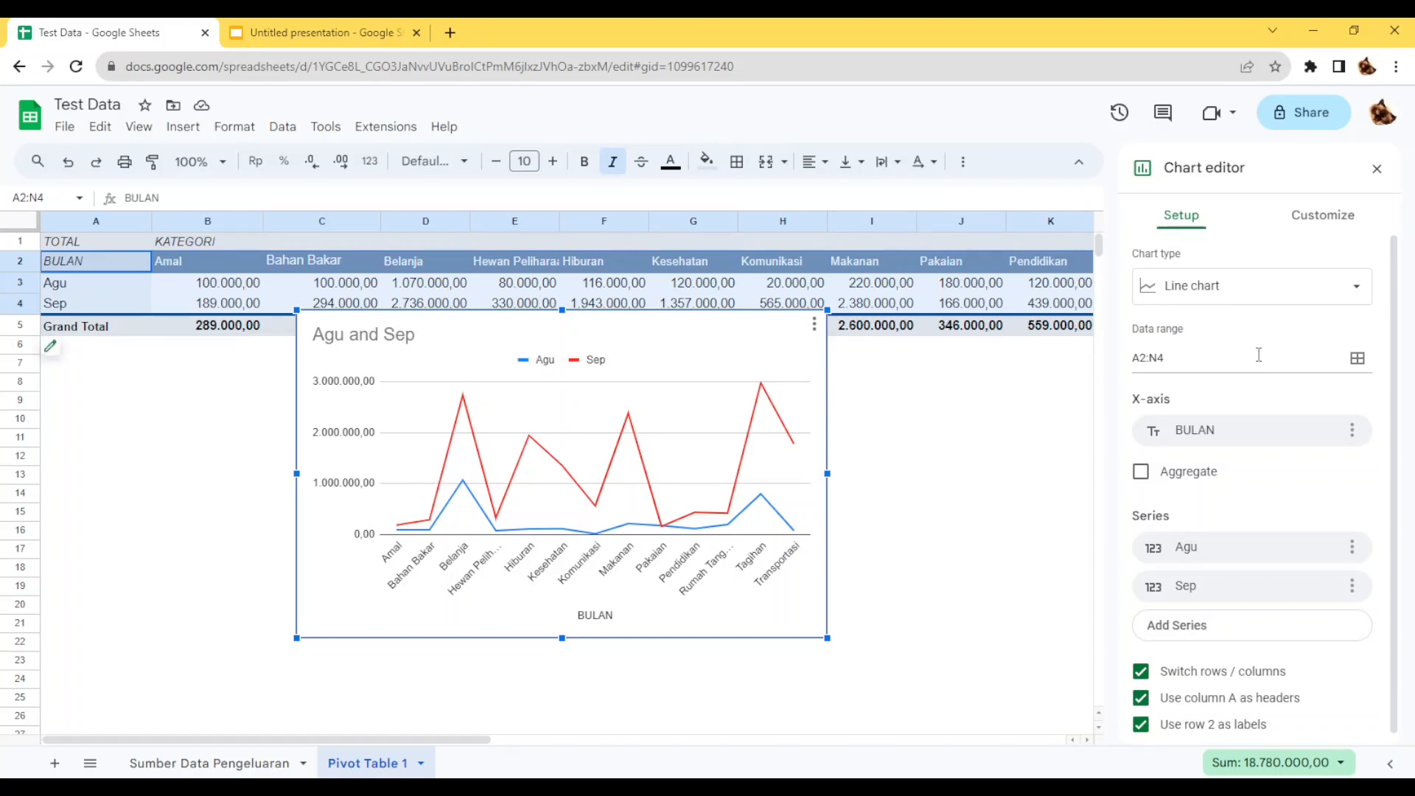
Change the chart type to a column chart.
left_click(1354, 294)
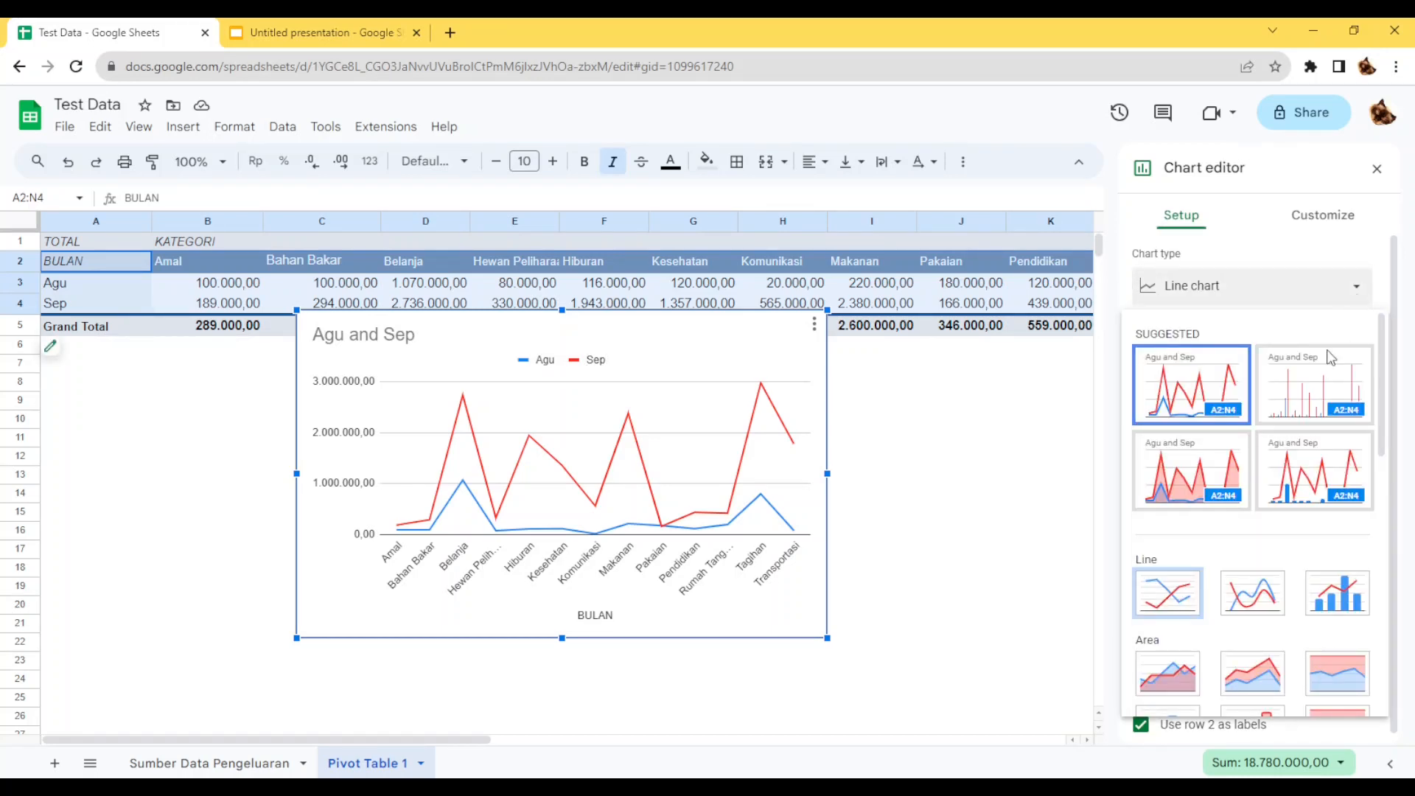
scroll(1295, 474, "down", 3)
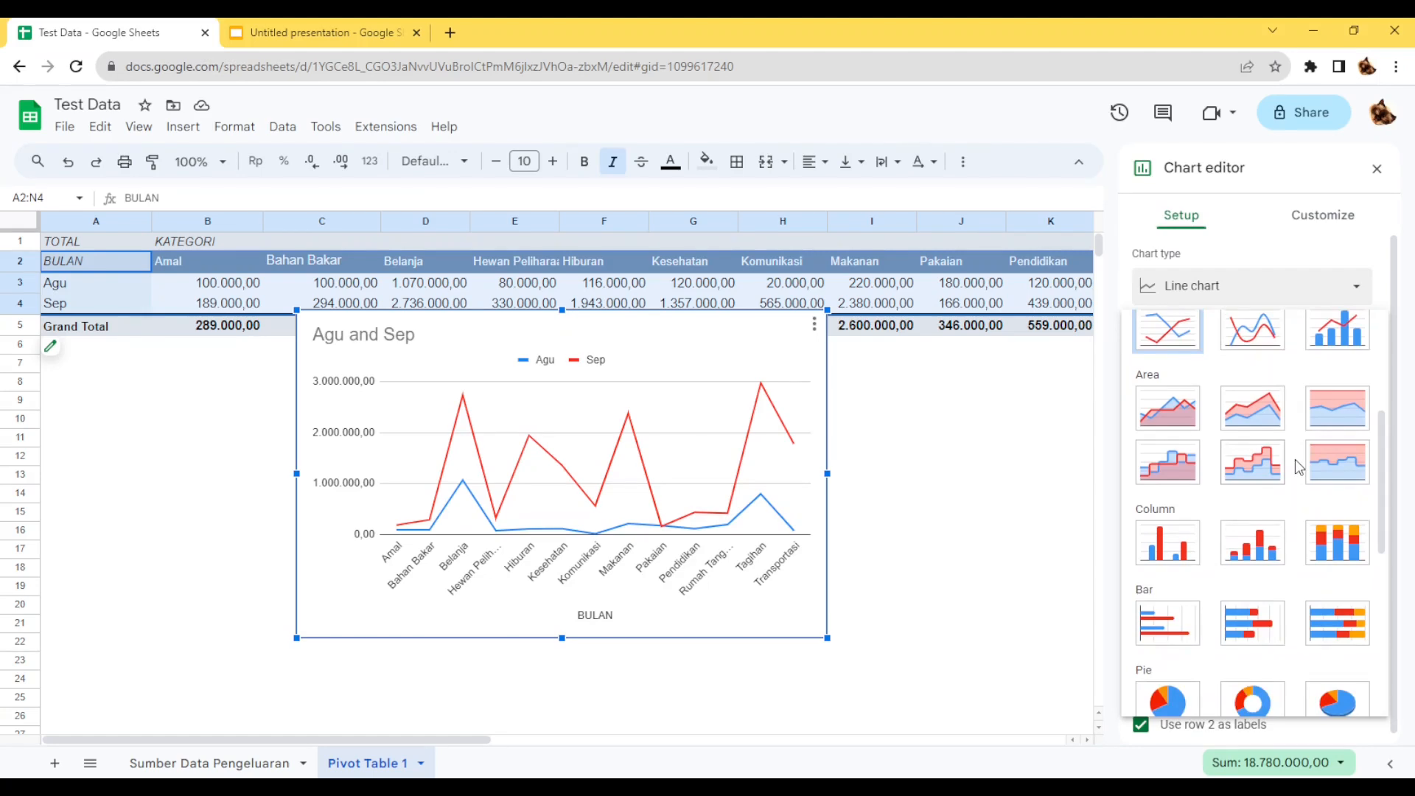
scroll(1294, 472, "down", 2)
left_click(1183, 460)
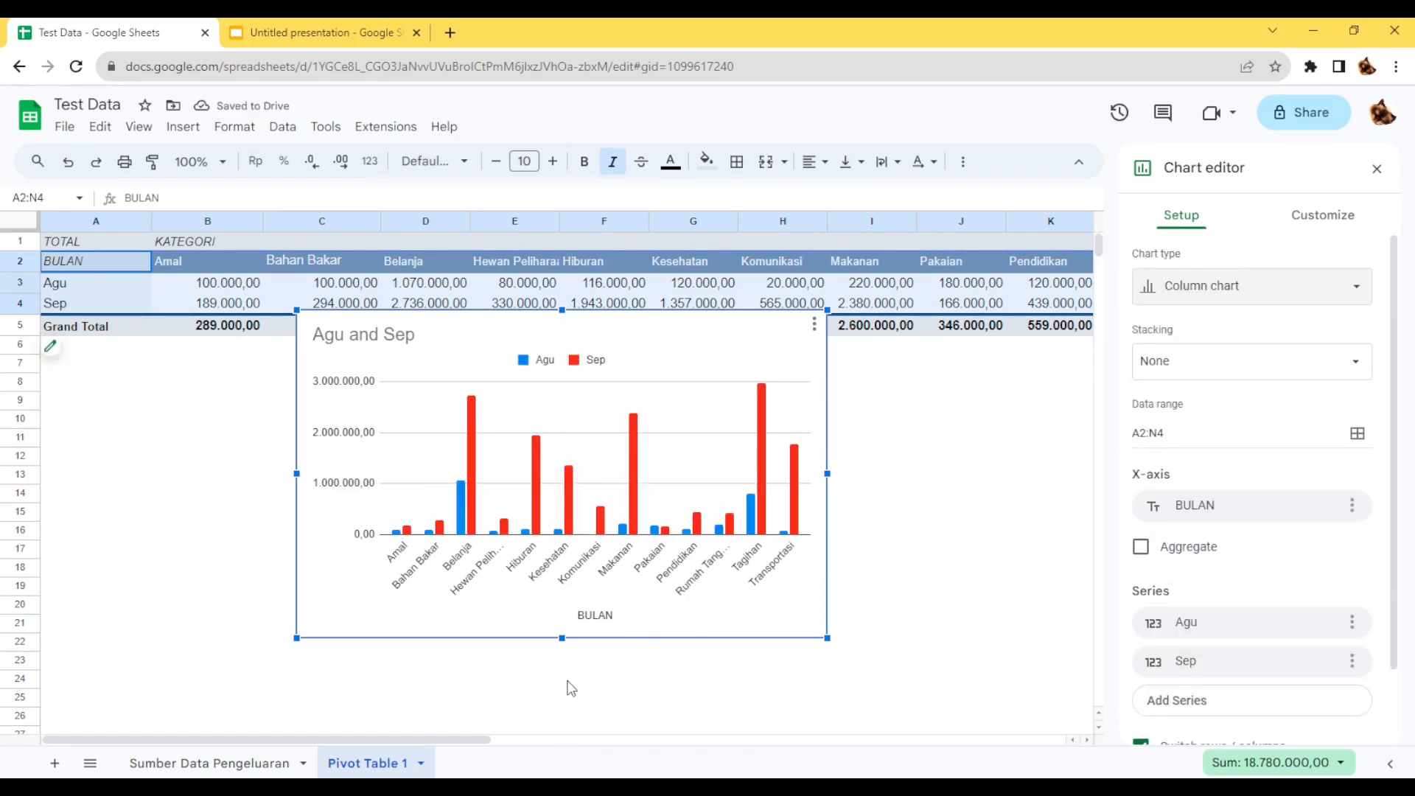
Delete the chart's horizontal axis title BULAN and widen the chart slightly.
left_click(607, 620)
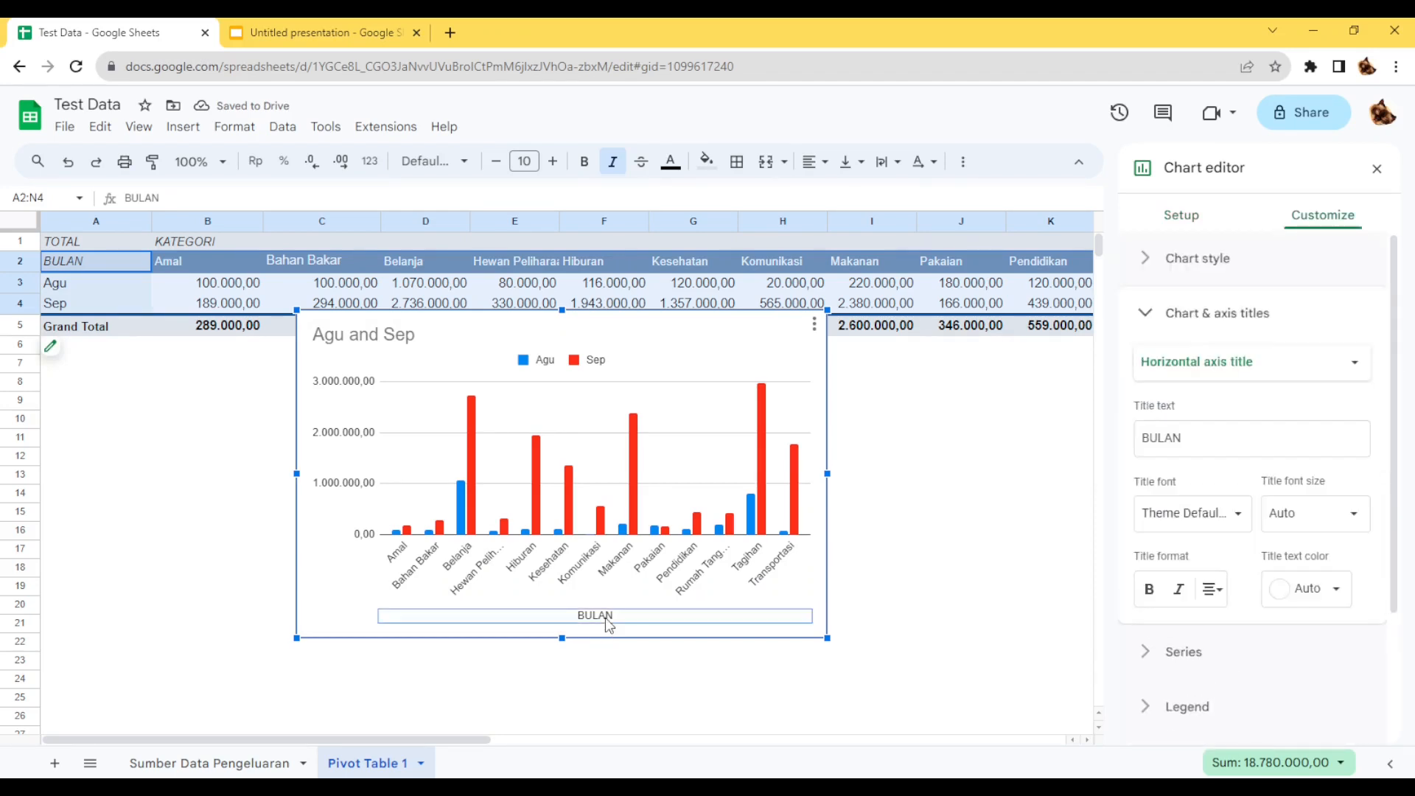
key("Delete")
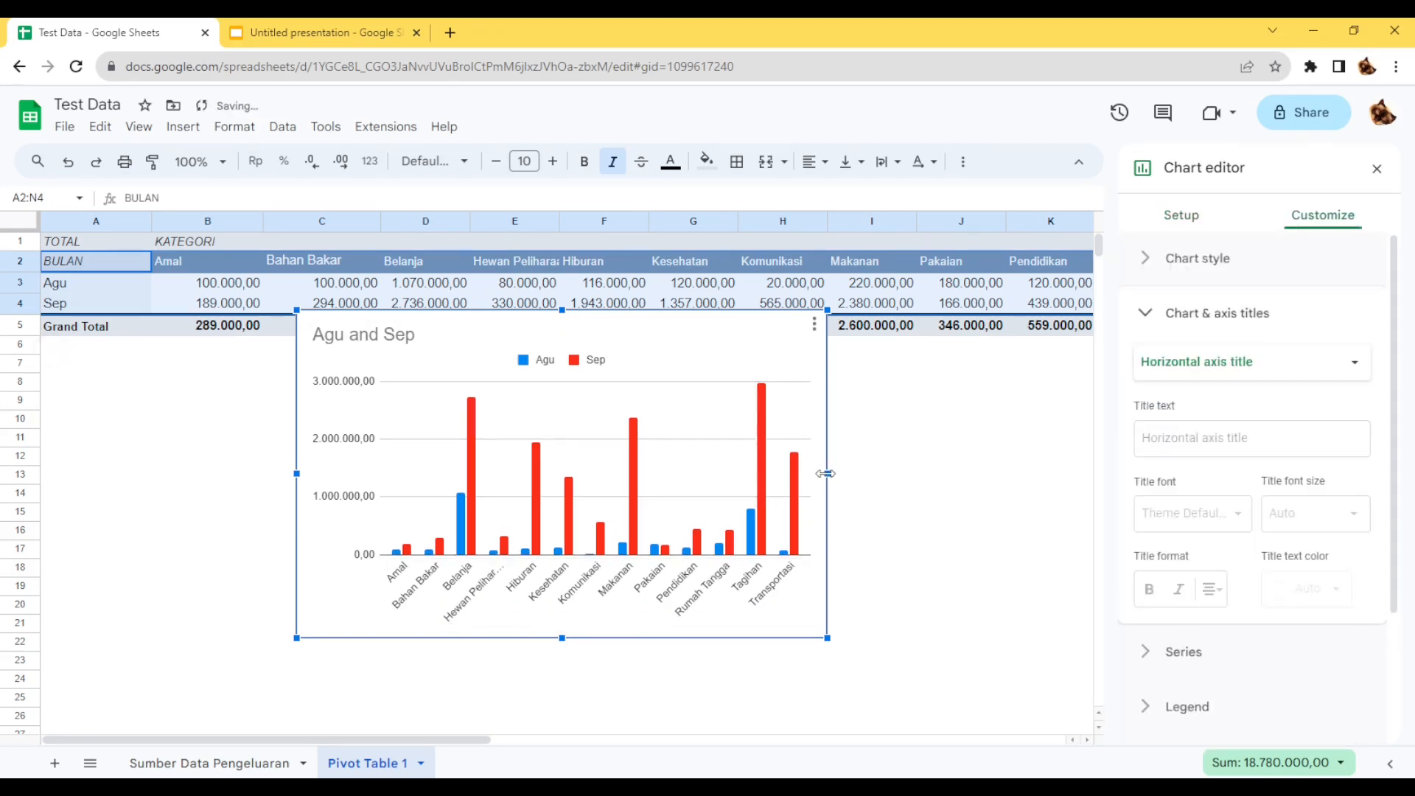
left_click_drag(828, 473, 833, 473)
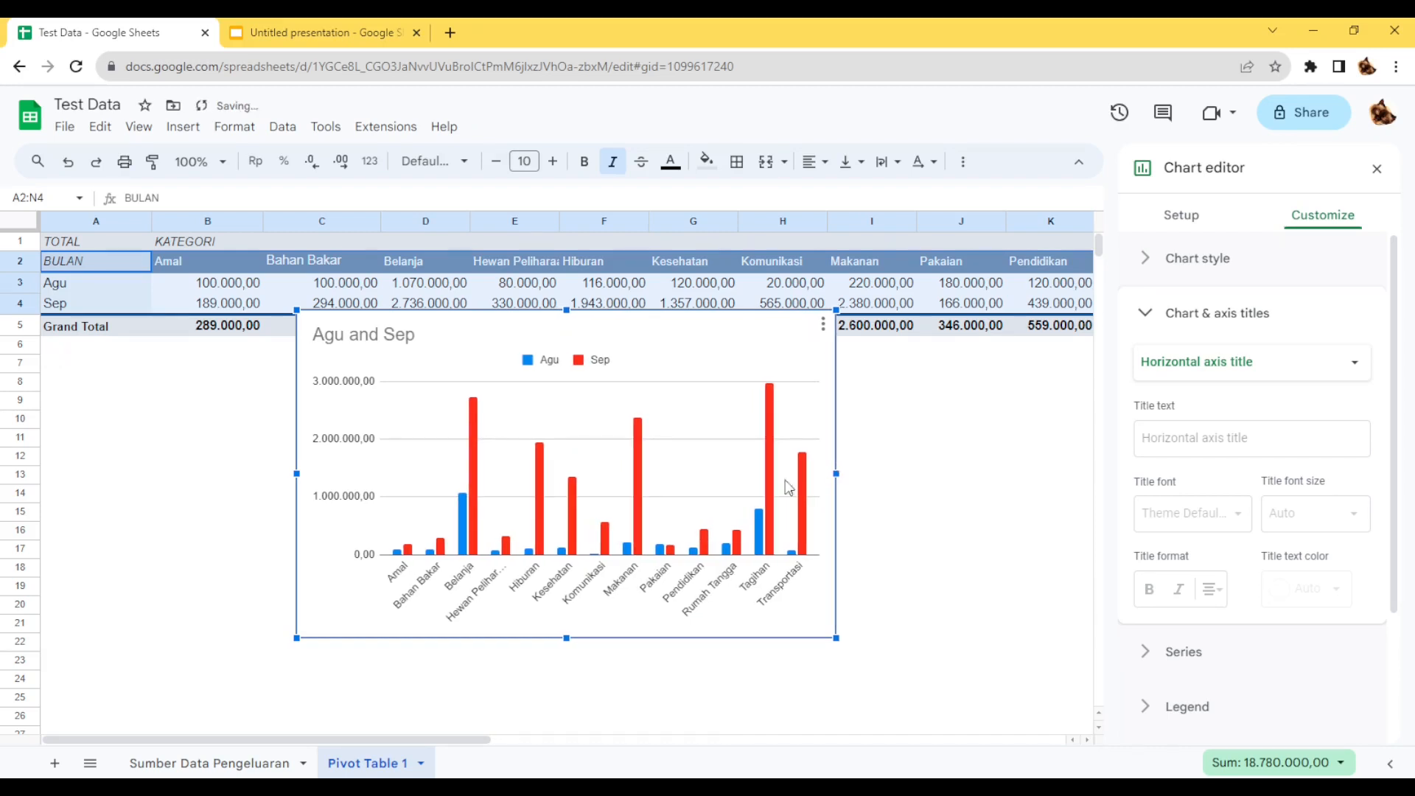
Change the chart title to "Pengeluaran Bulan Agustus & September".
left_click(732, 343)
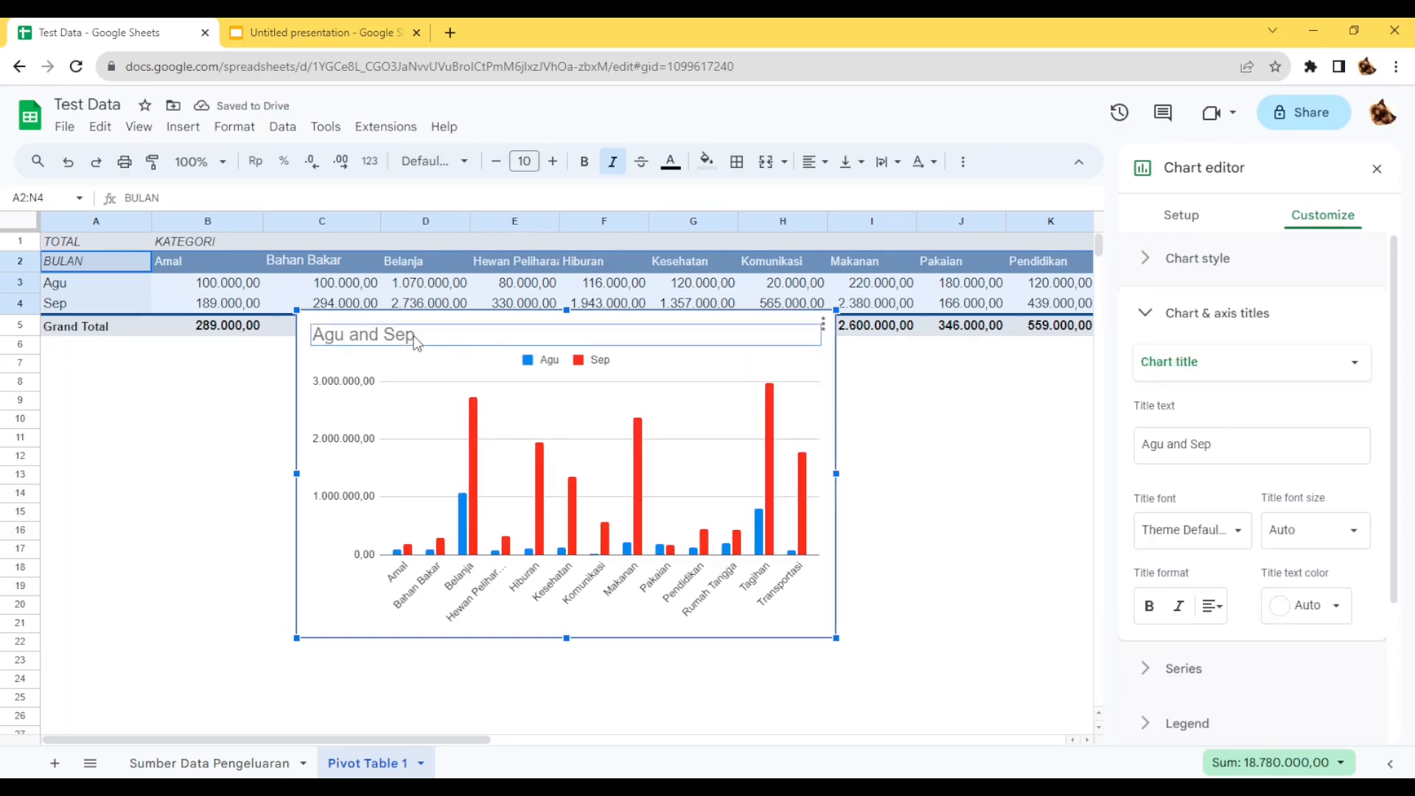
double_click(466, 337)
type("Pen")
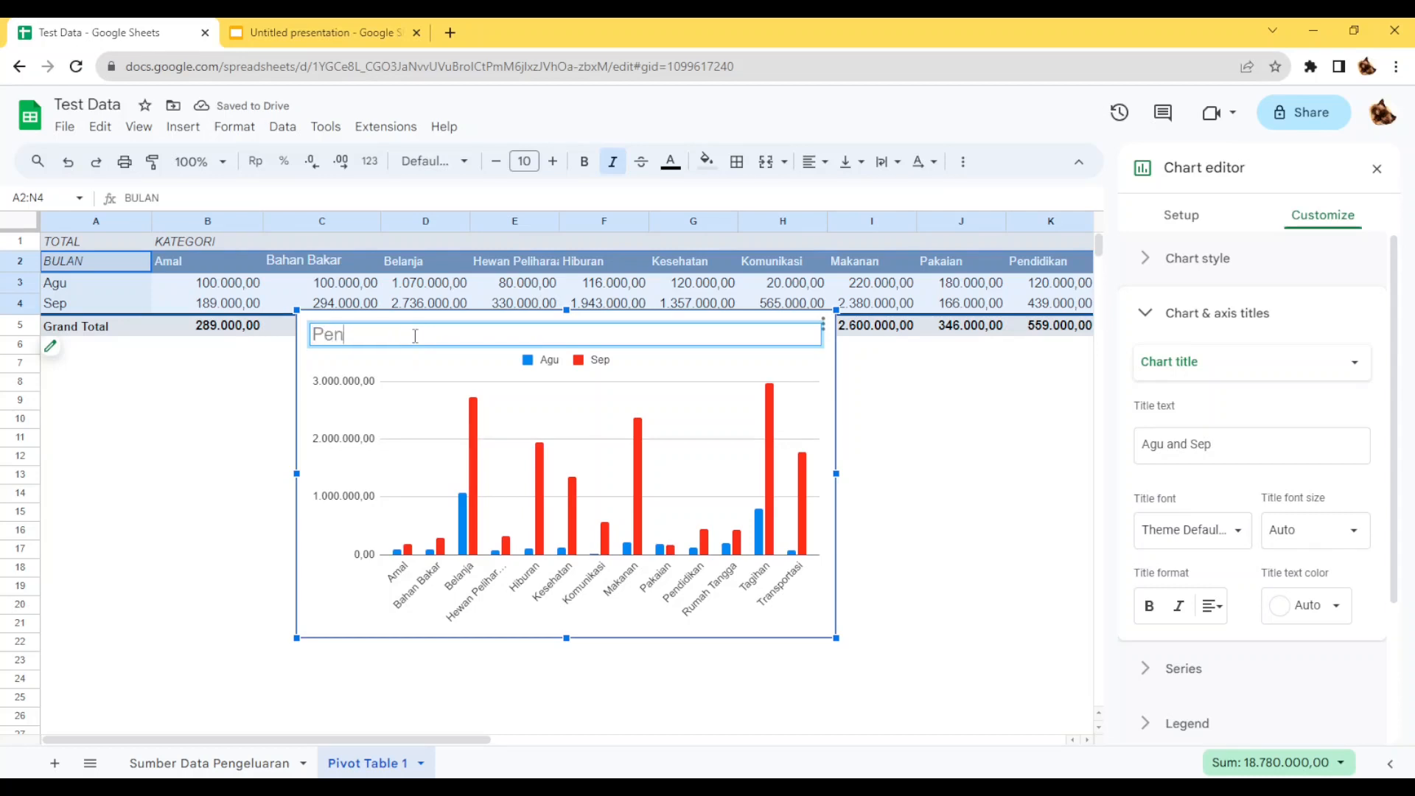
type("geluaran")
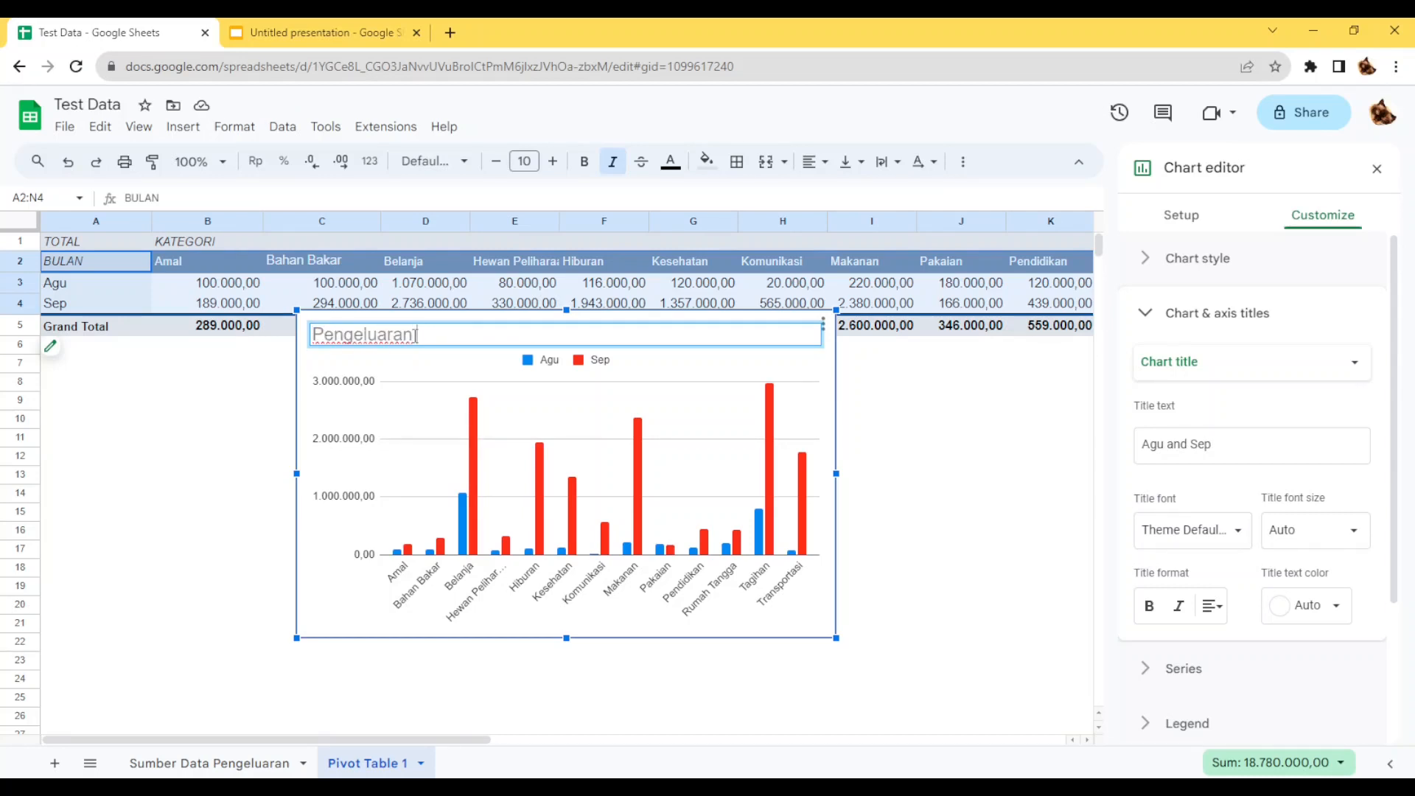
type(" Bulan Ag")
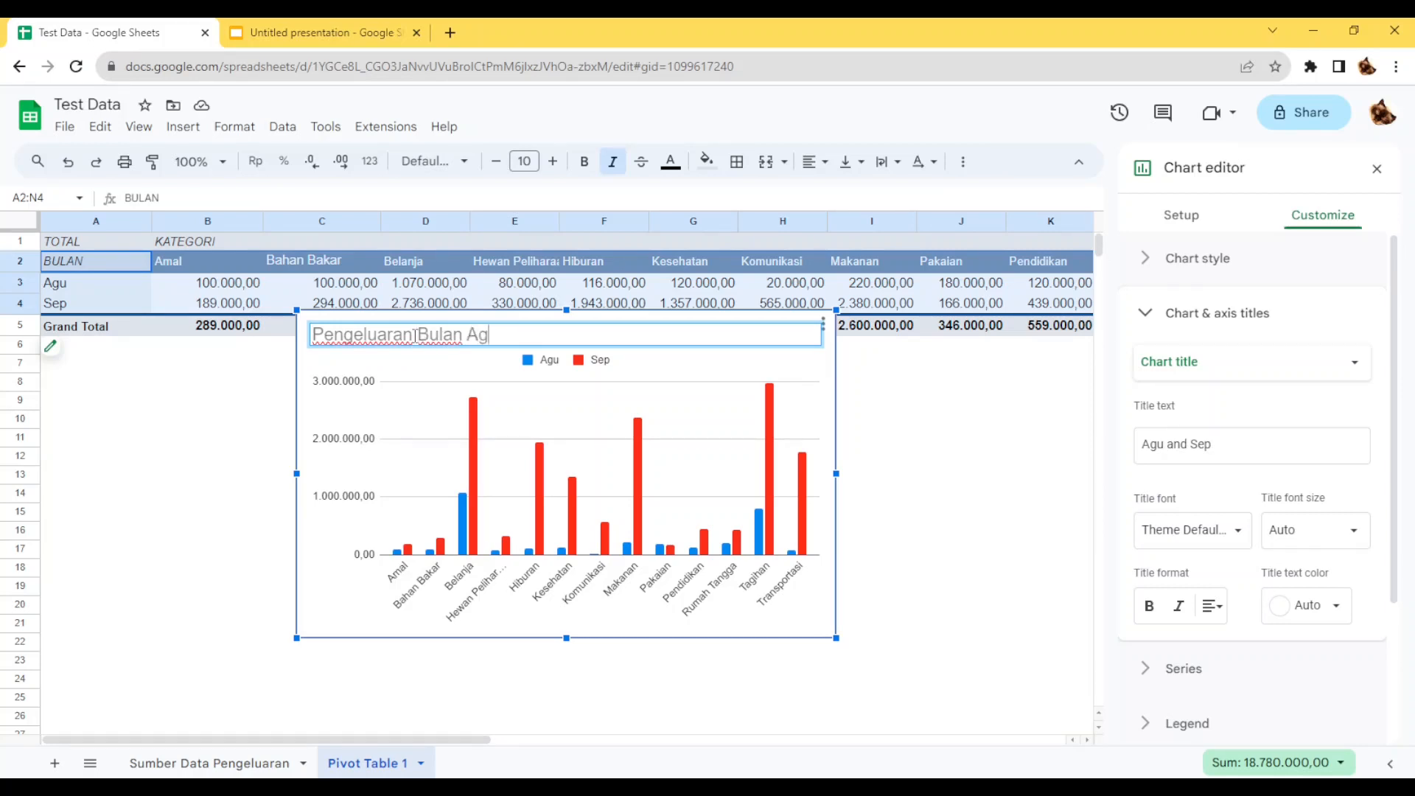
type("ustus & Sept")
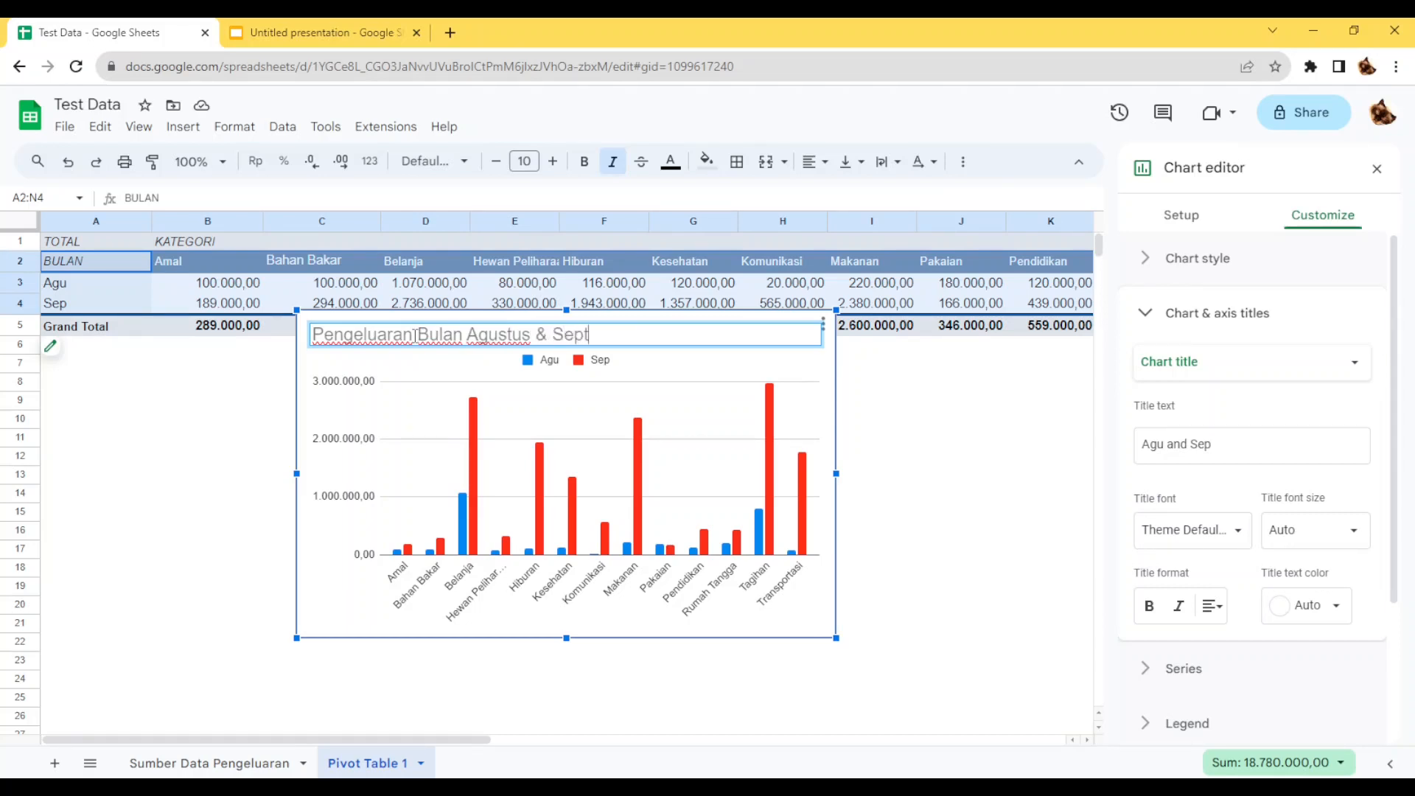
type("ember")
left_click(950, 479)
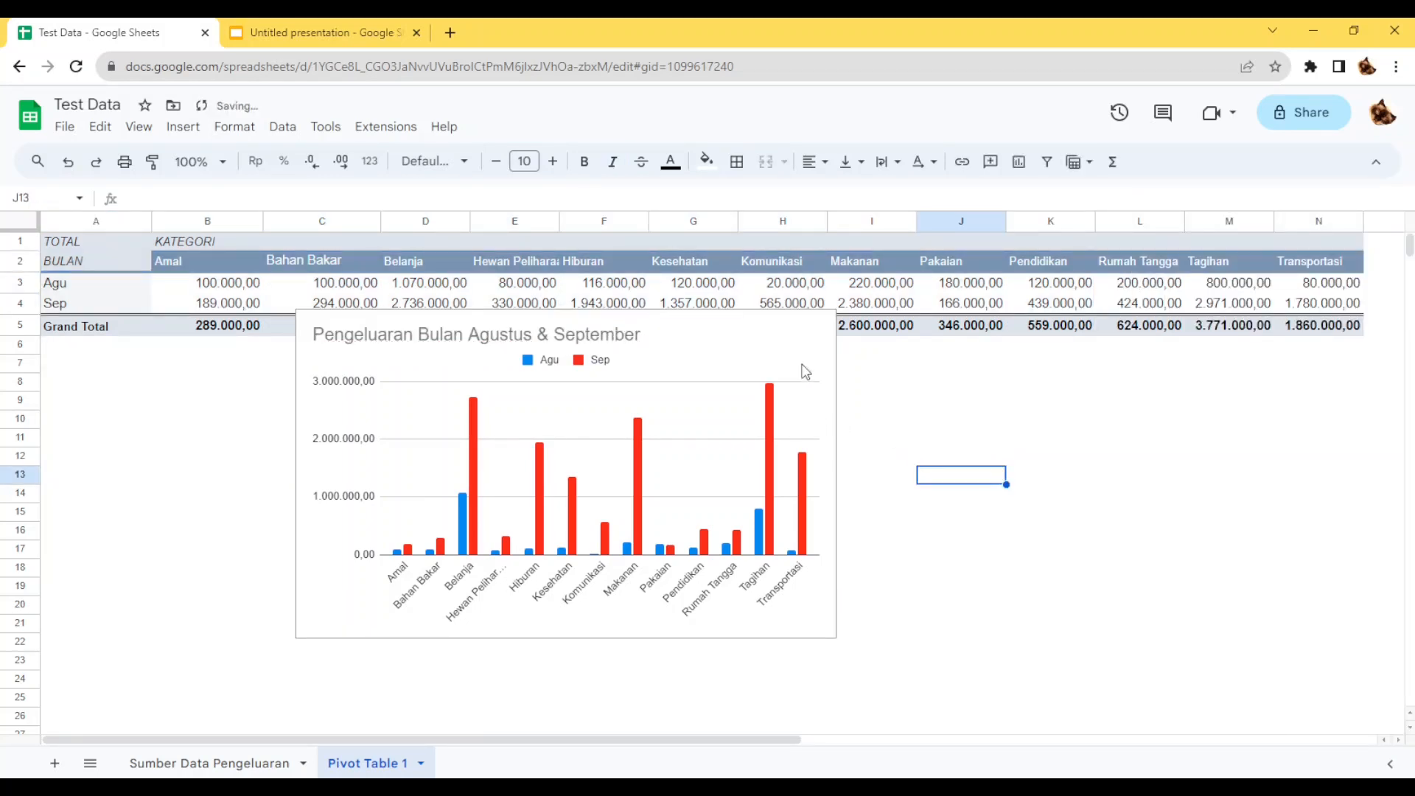
Move the chart to the area below the pivot table under columns I to N, and select cell A1.
left_click(803, 368)
left_click_drag(726, 350, 1260, 391)
left_click(783, 421)
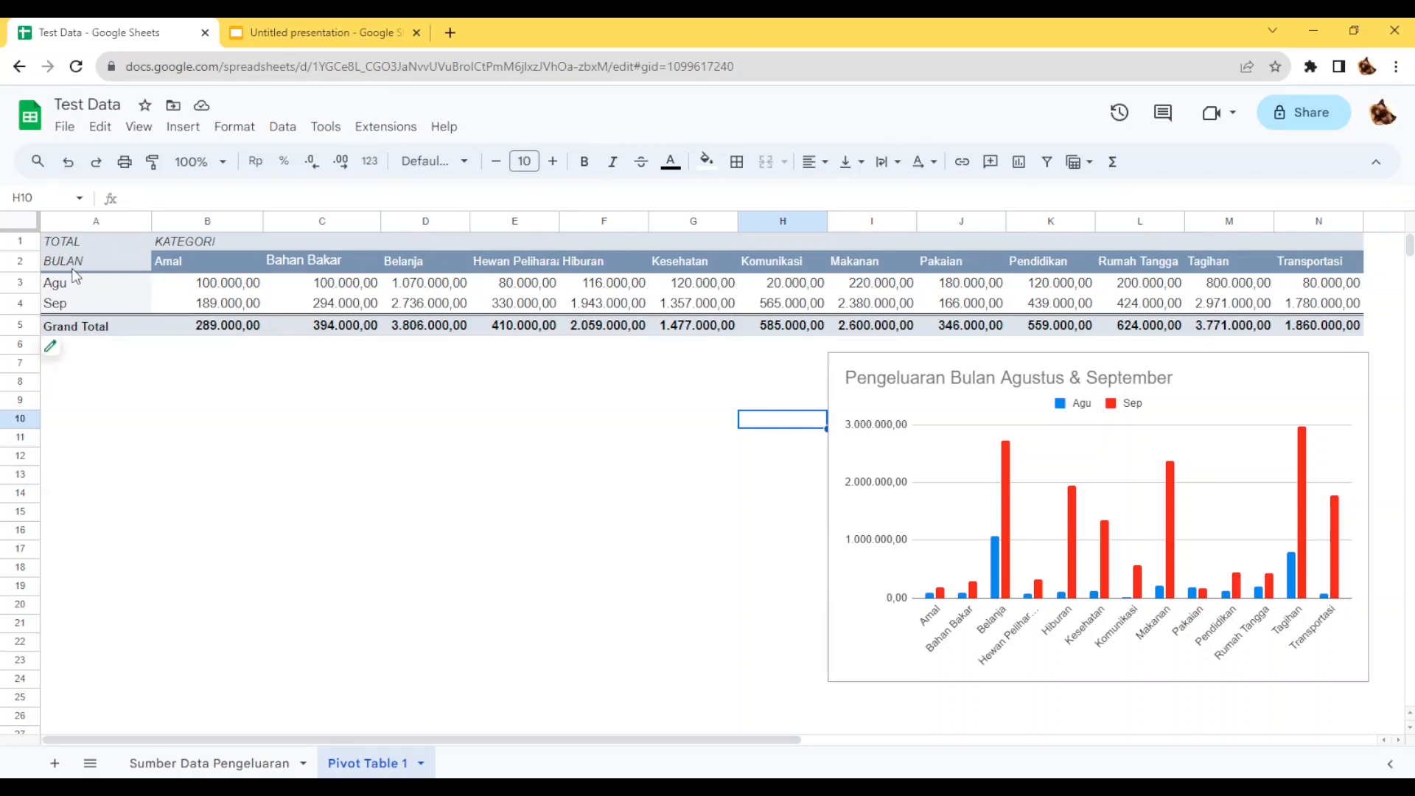
left_click(73, 243)
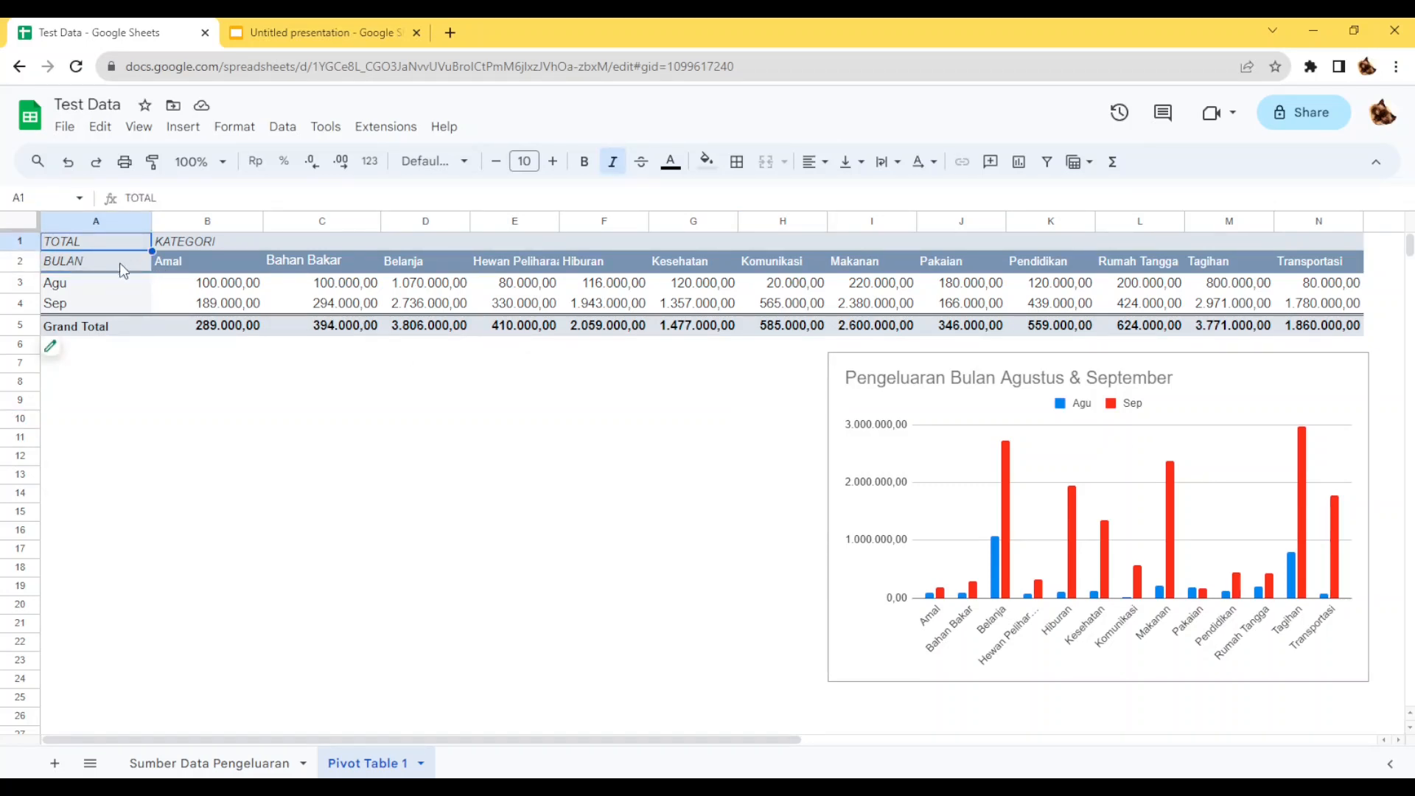
Copy the pivot table at A1 and paste the duplicate at cell A9.
key("ctrl+c")
left_click(93, 412)
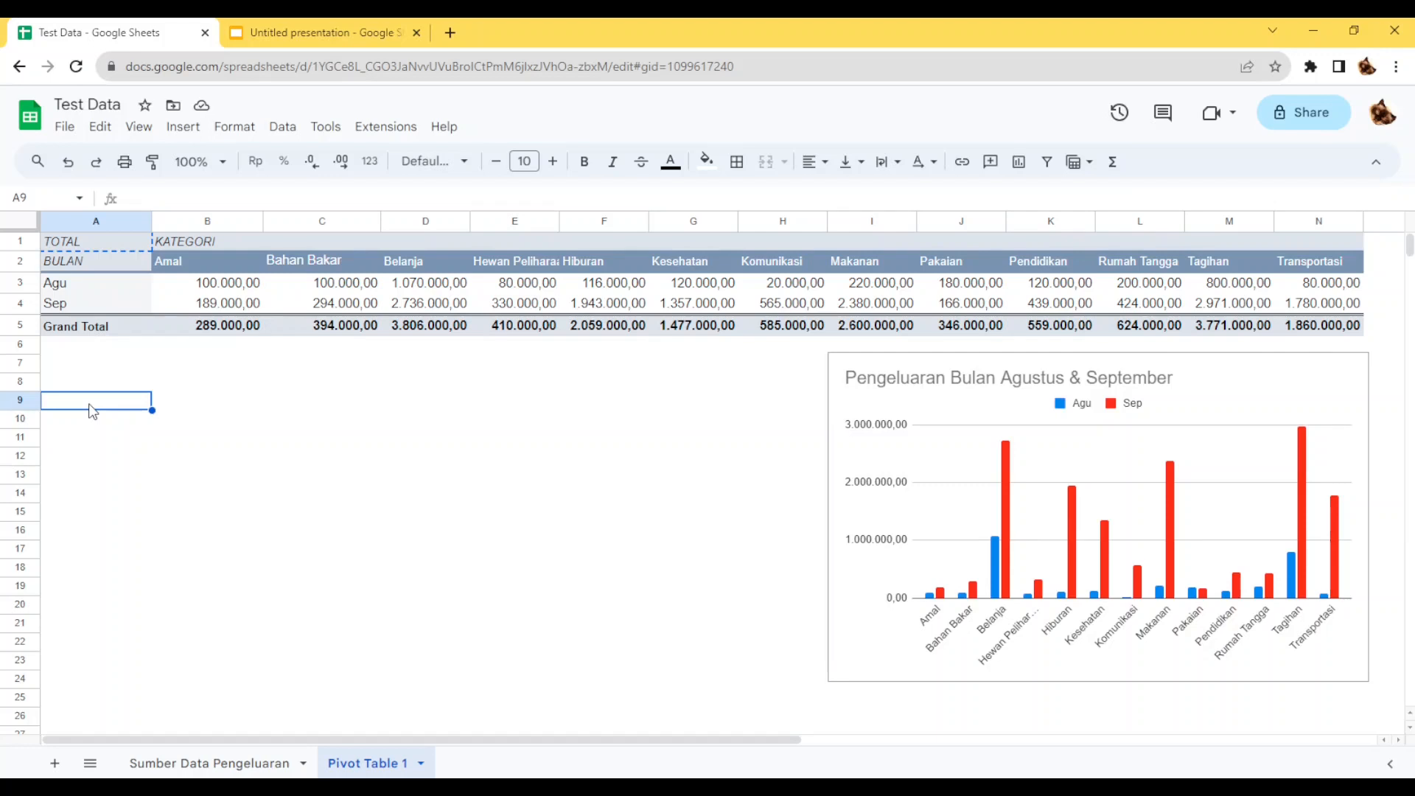
key("ctrl+v")
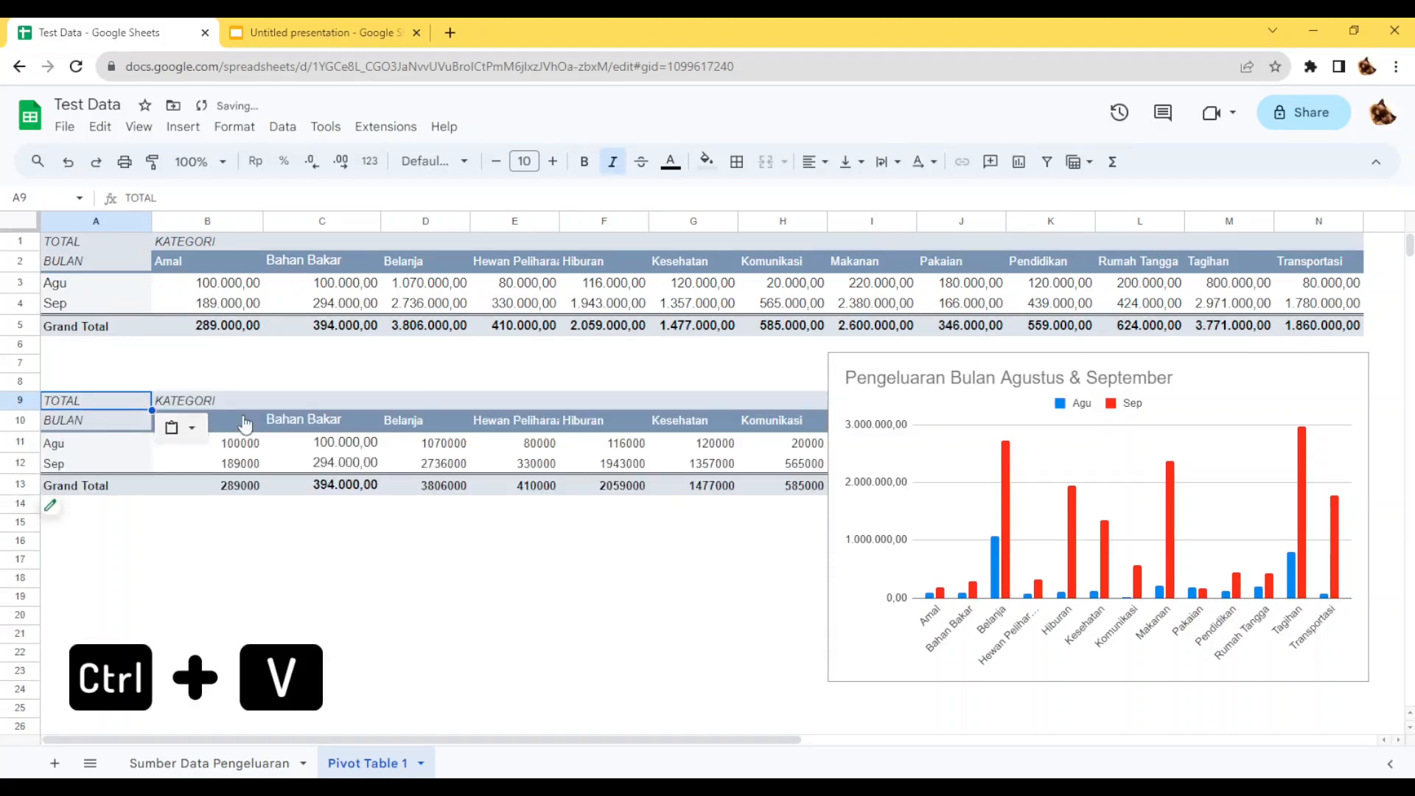
Remove KATEGORI from the duplicate pivot table's columns and replace its month row grouping with KATEGORI.
left_click(57, 514)
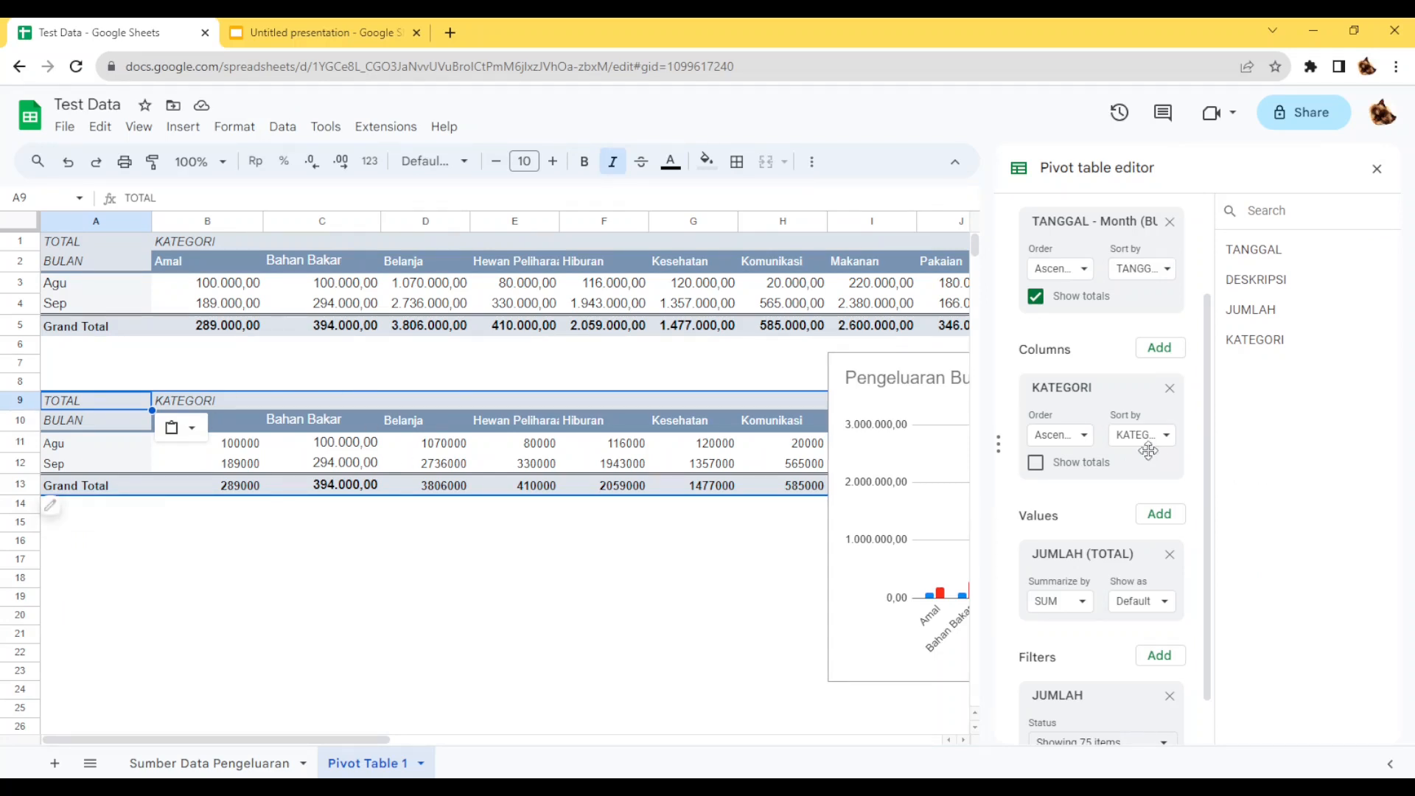
scroll(1150, 450, "up", 1)
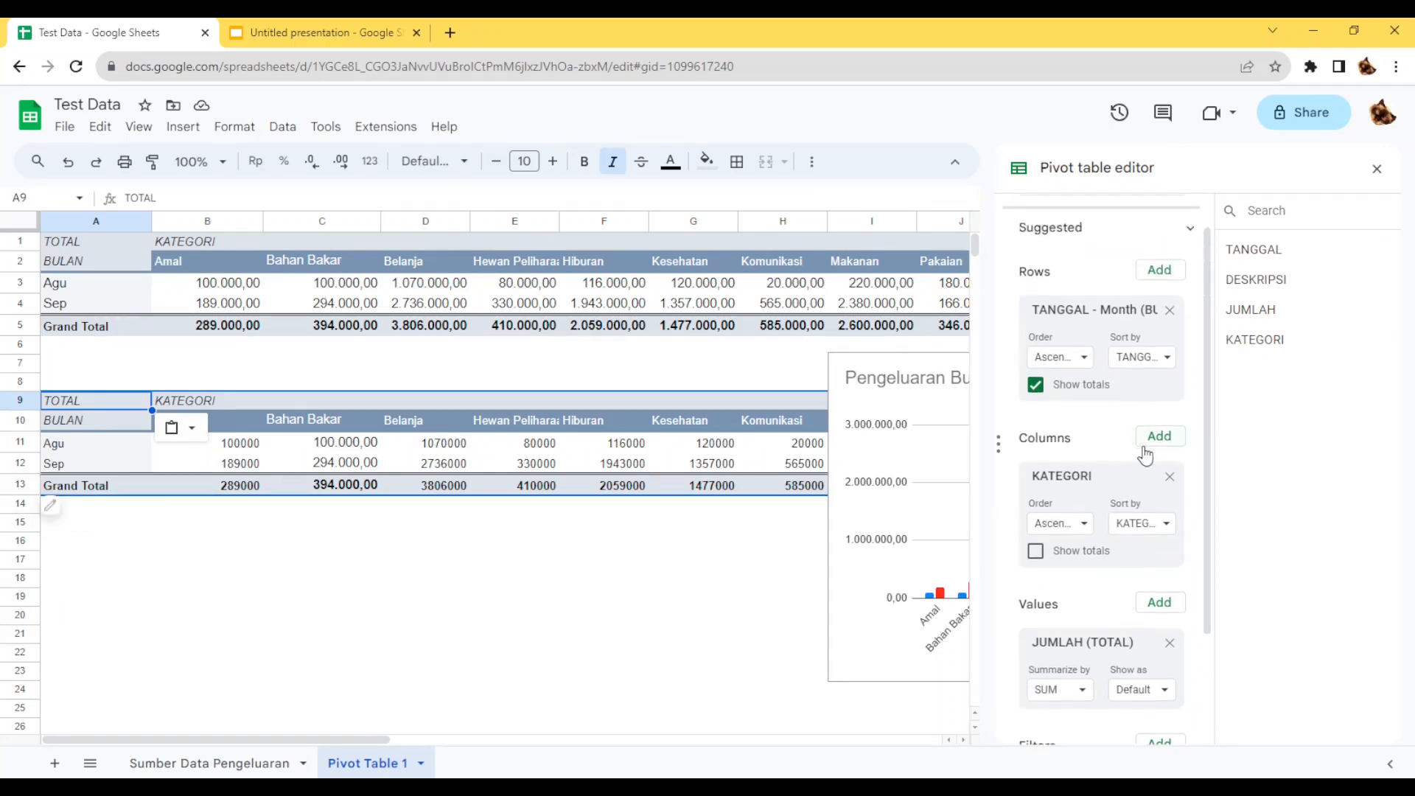
left_click(1170, 477)
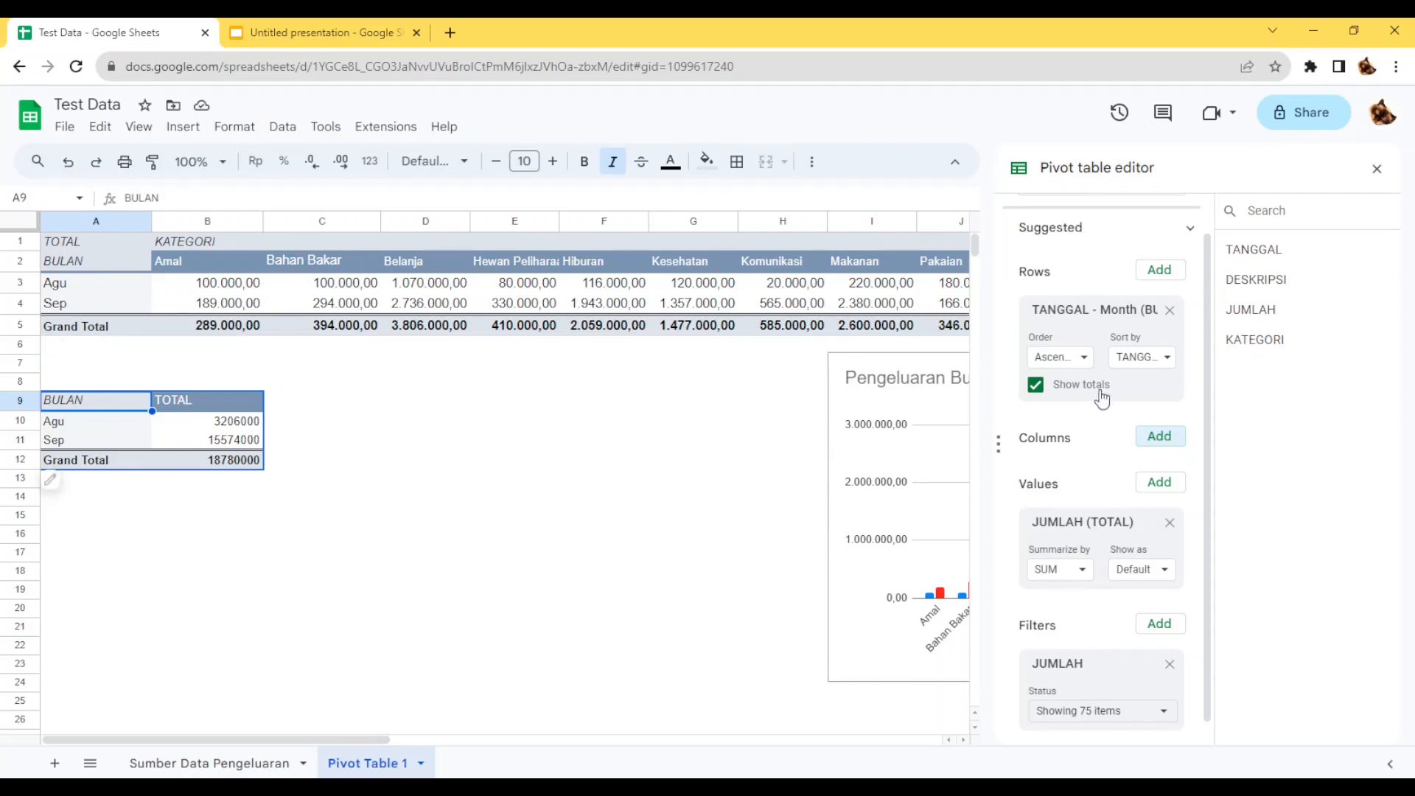
scroll(1109, 361, "up", 1)
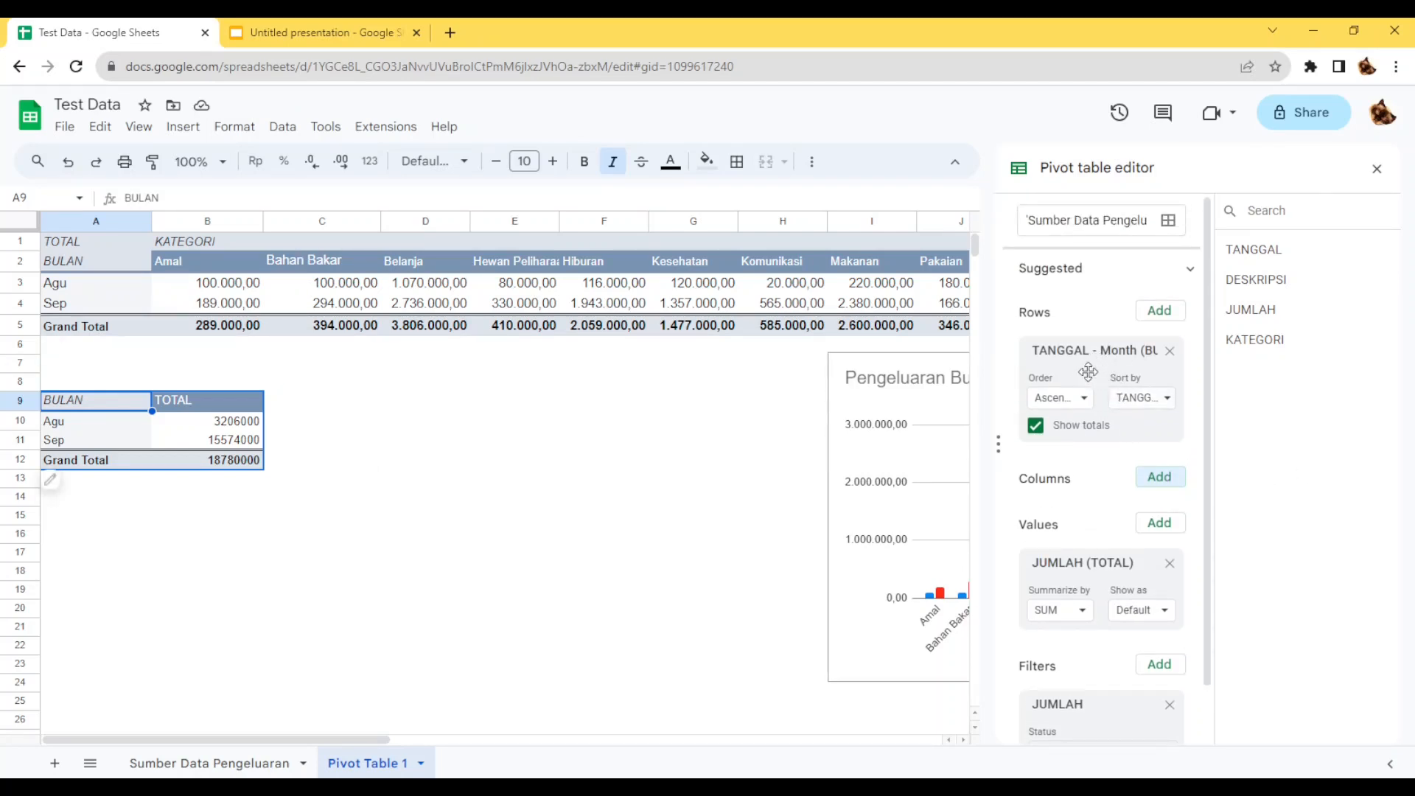
left_click_drag(1269, 340, 1100, 367)
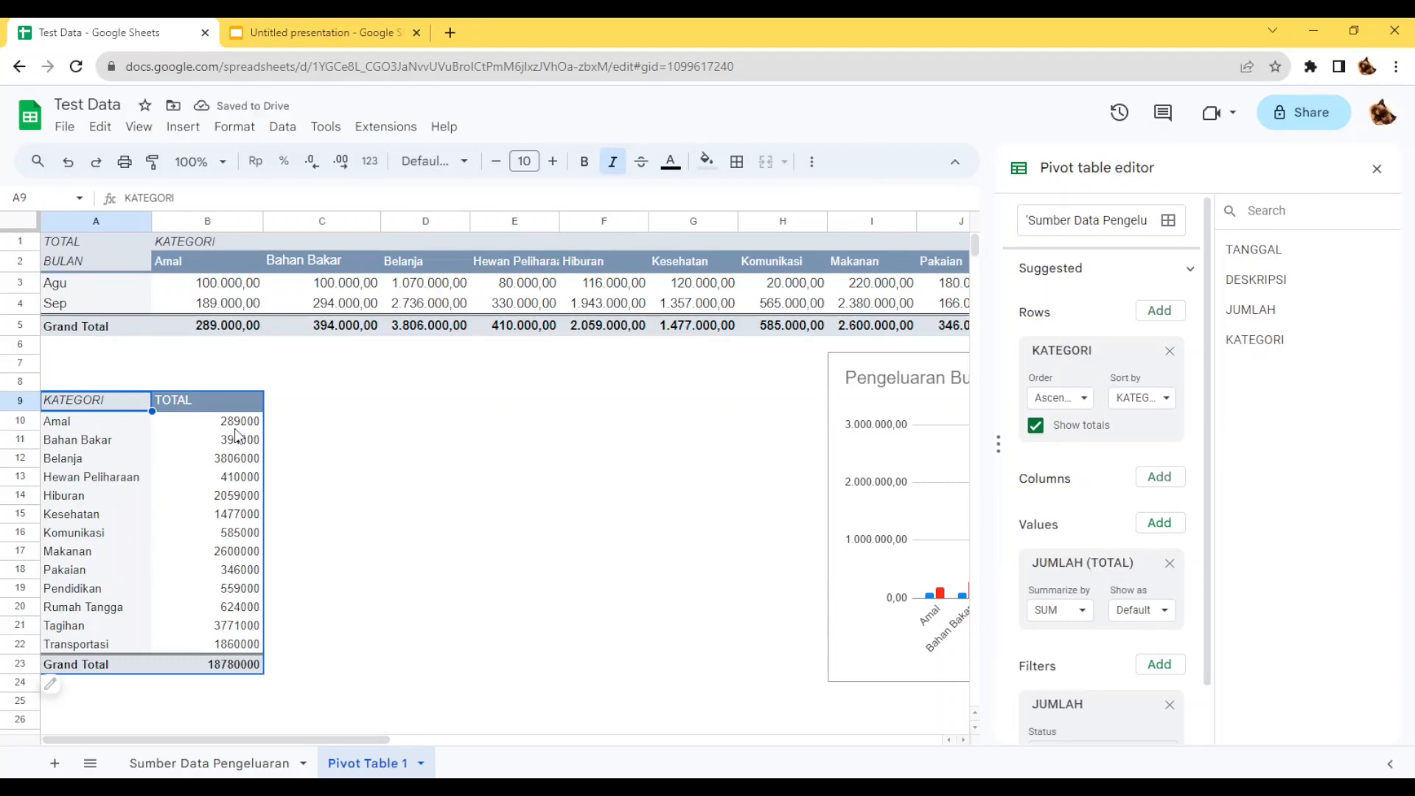
Format the category totals in B10:B22 with the Number format.
left_click_drag(239, 424, 212, 644)
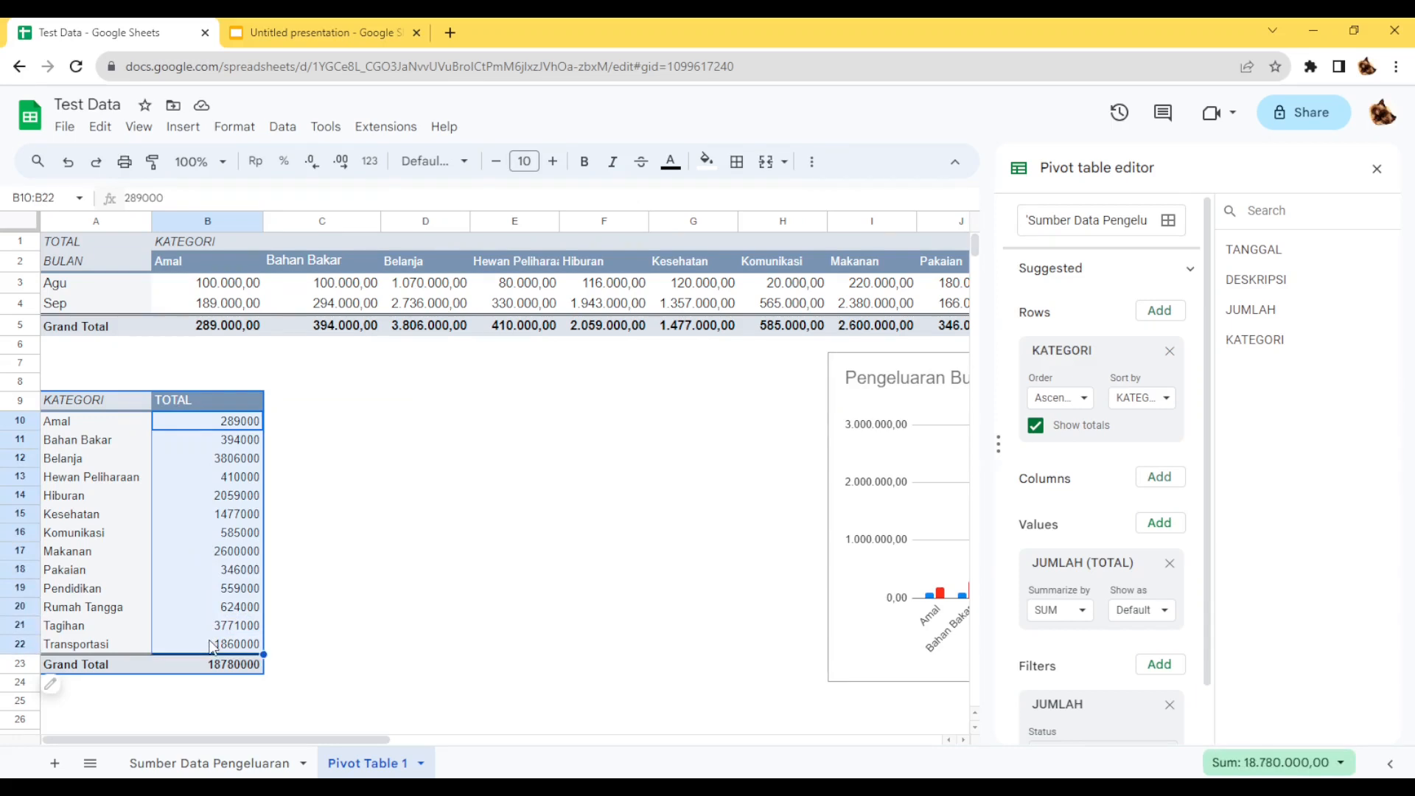
left_click(369, 161)
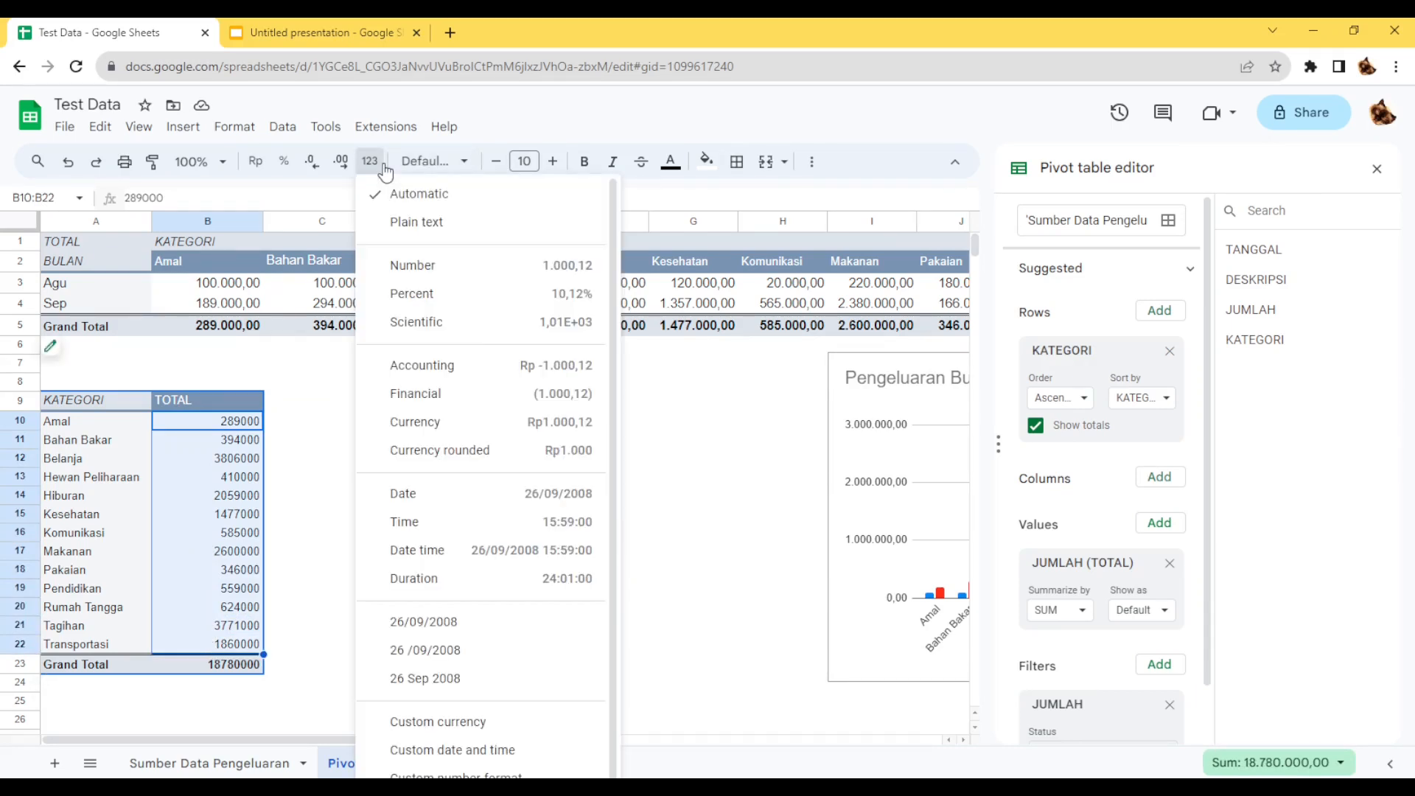
left_click(419, 266)
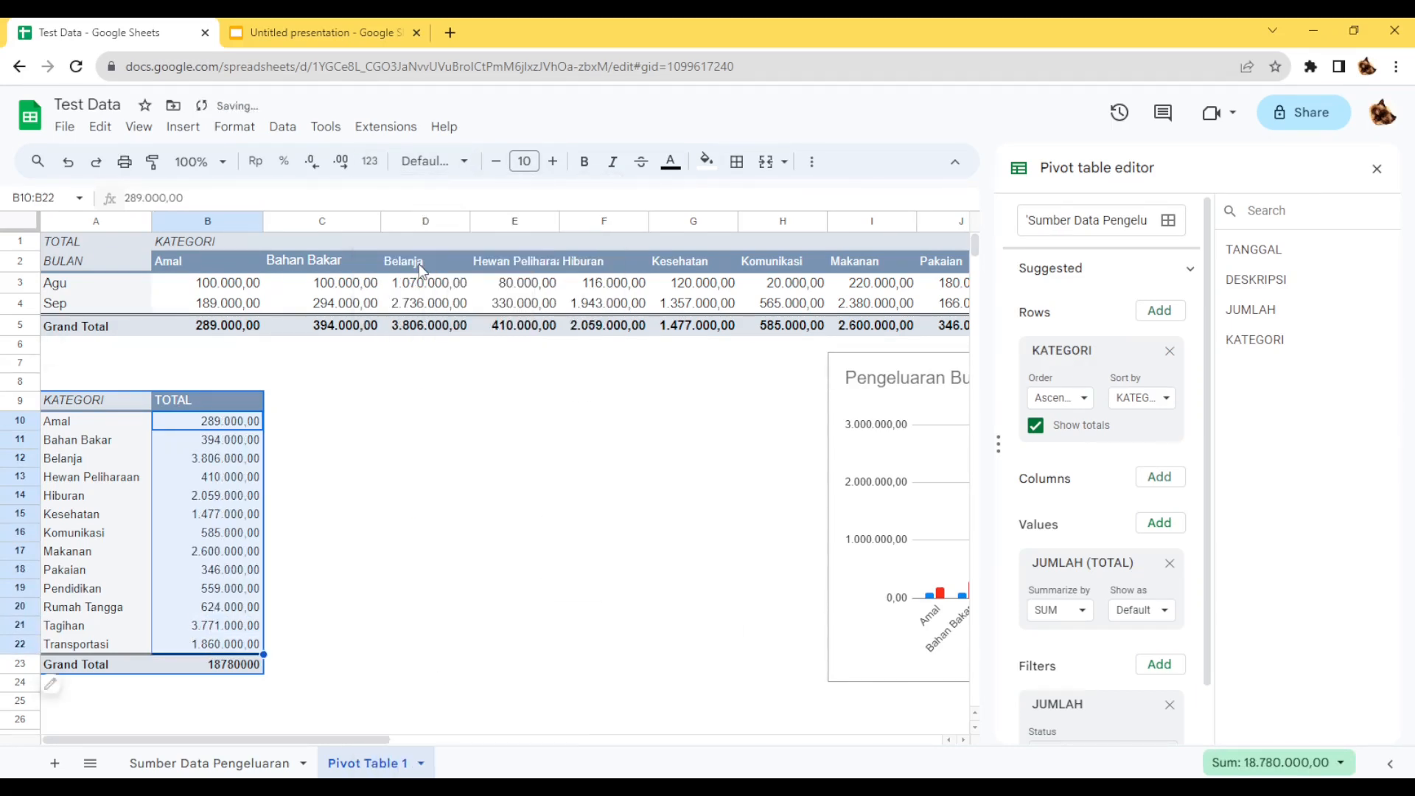
Insert a pie chart from A9:B22 and place it between the category pivot table and the column chart.
left_click(376, 478)
left_click(98, 401)
left_click_drag(98, 401, 232, 640)
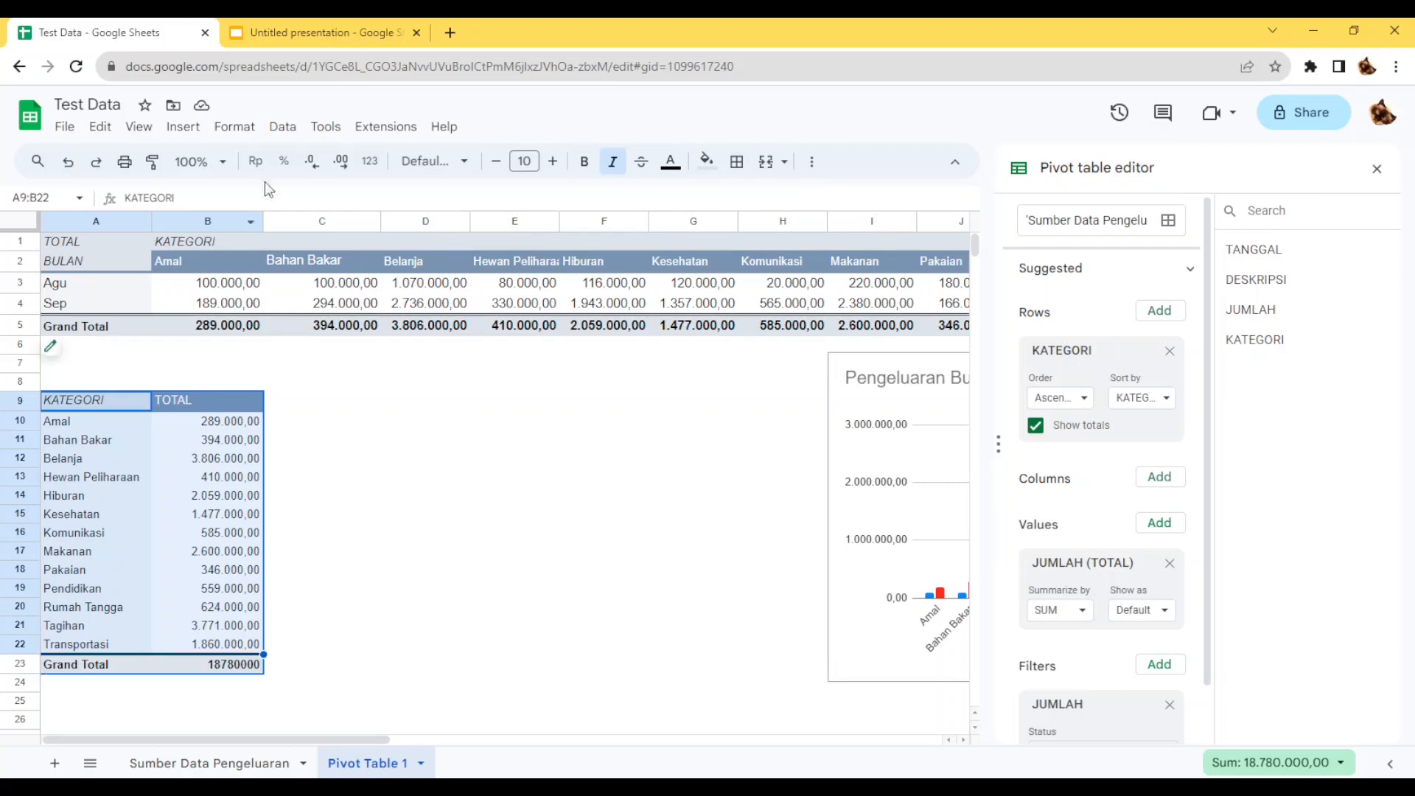
left_click(195, 135)
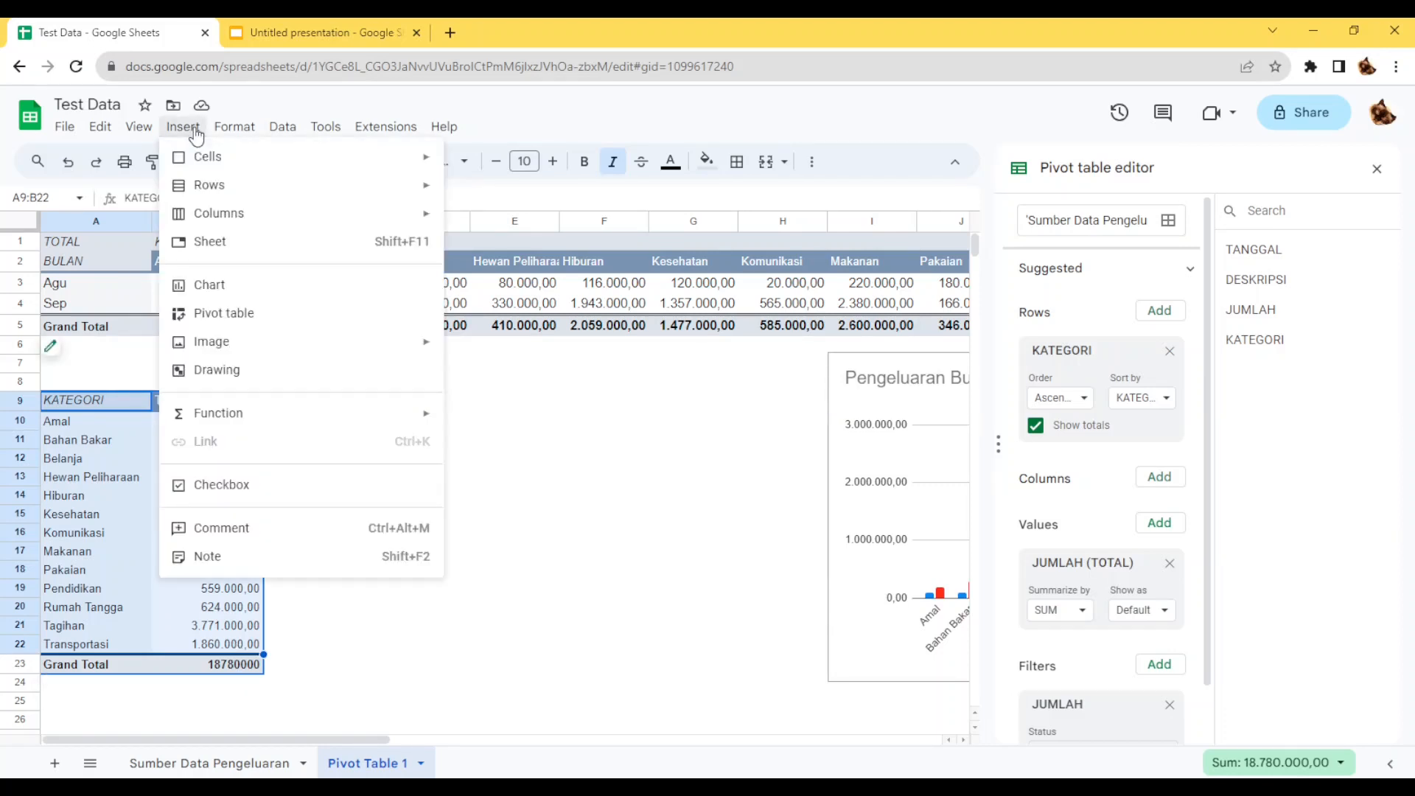
left_click(291, 289)
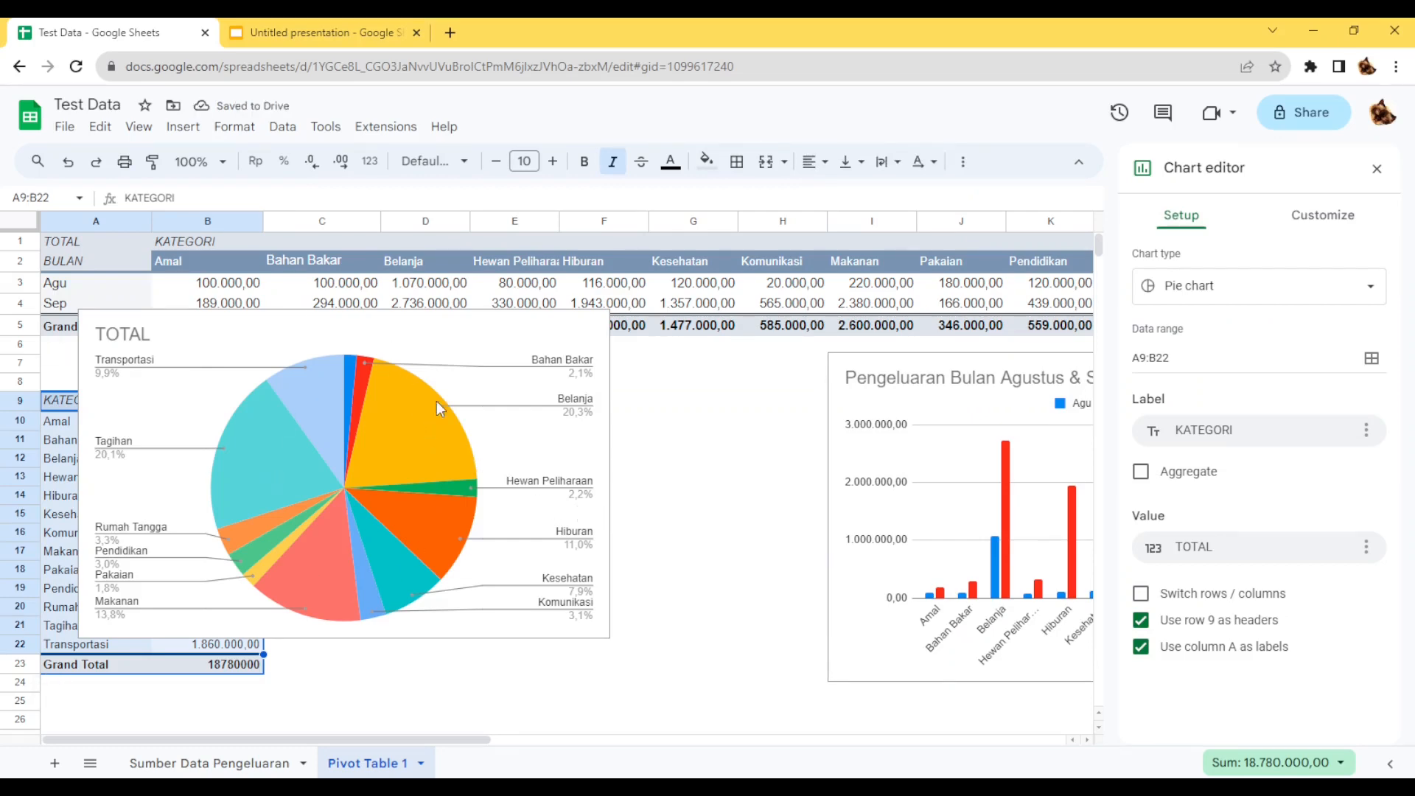
scroll(330, 447, "down", 2)
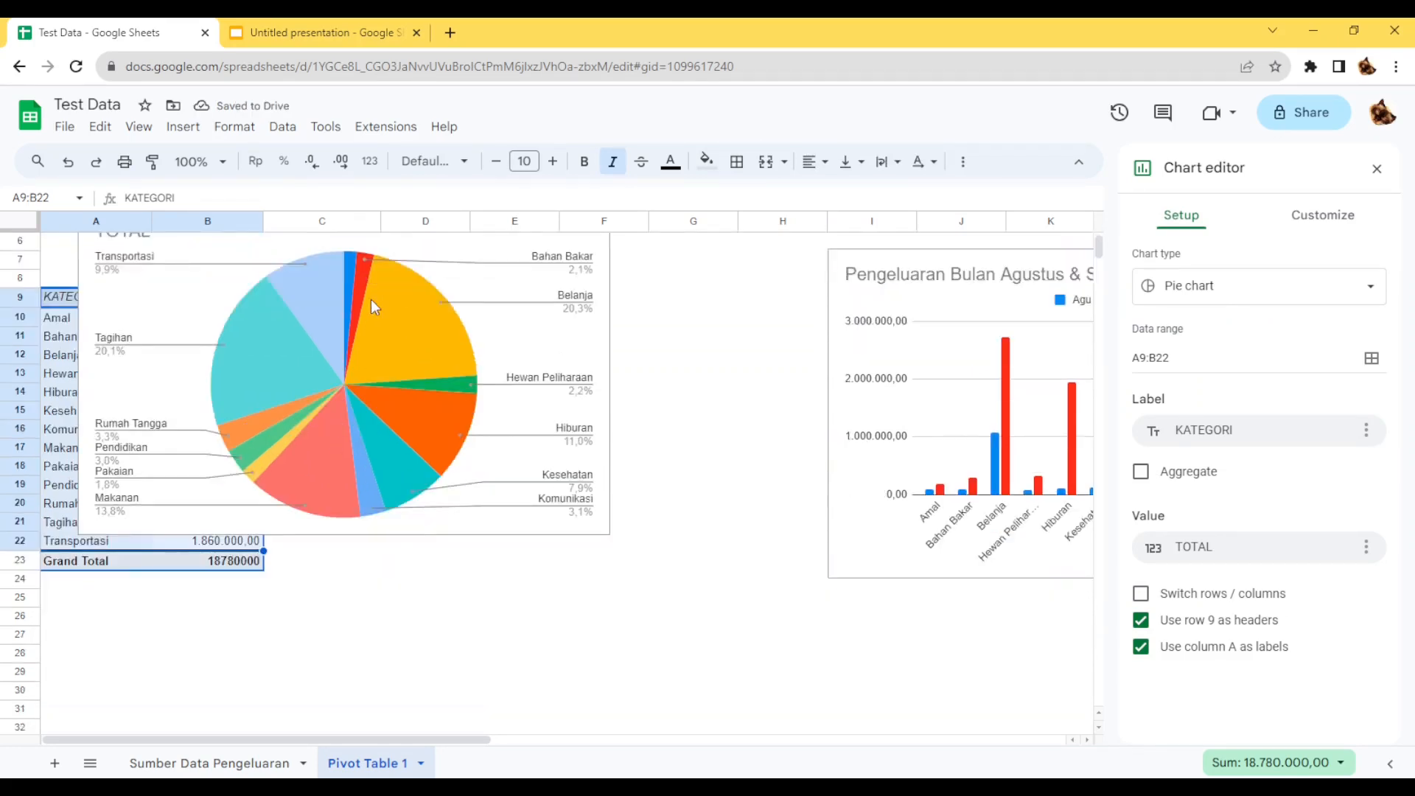
left_click_drag(441, 277, 634, 316)
Sort the category pivot table's KATEGORI rows by TOTAL in descending order.
left_click(215, 361)
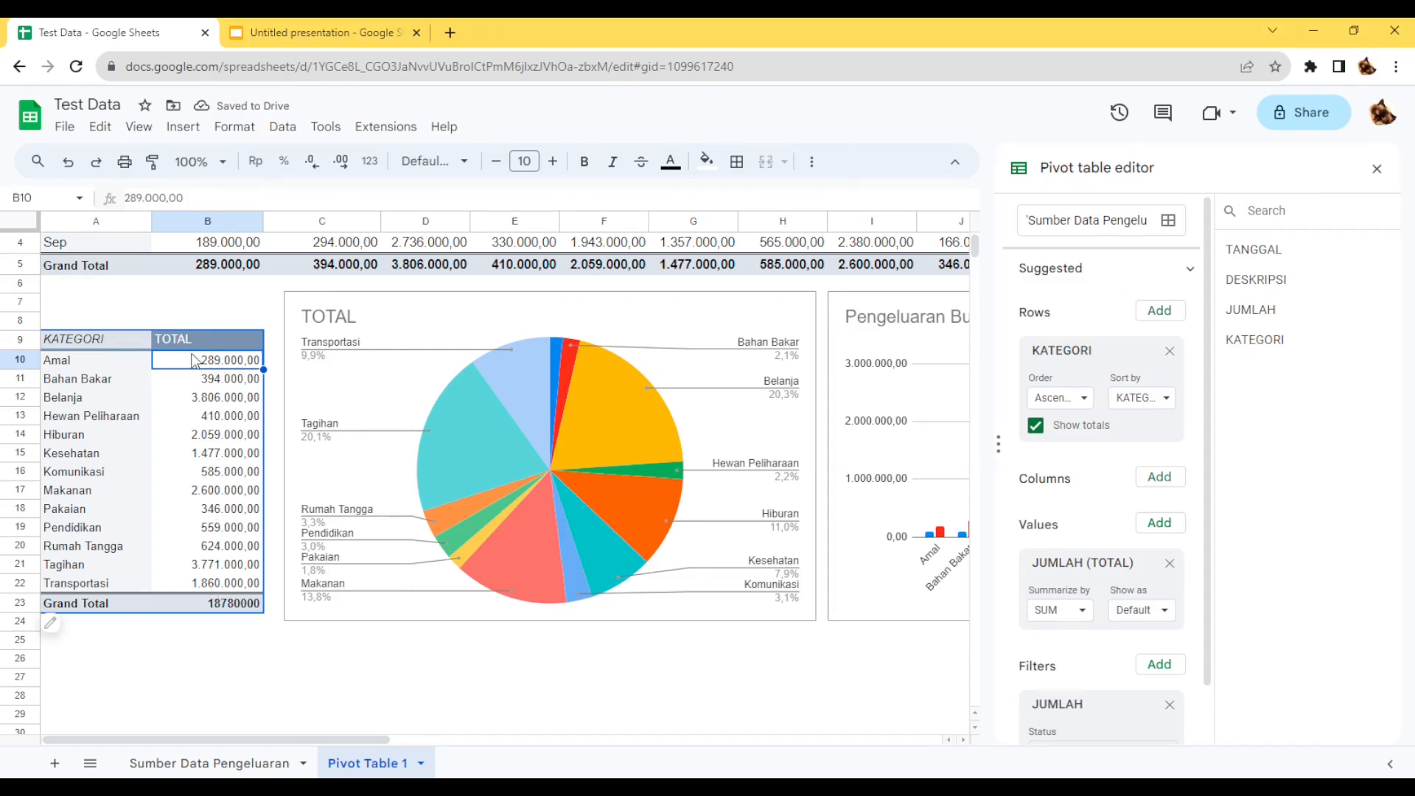
left_click(109, 341)
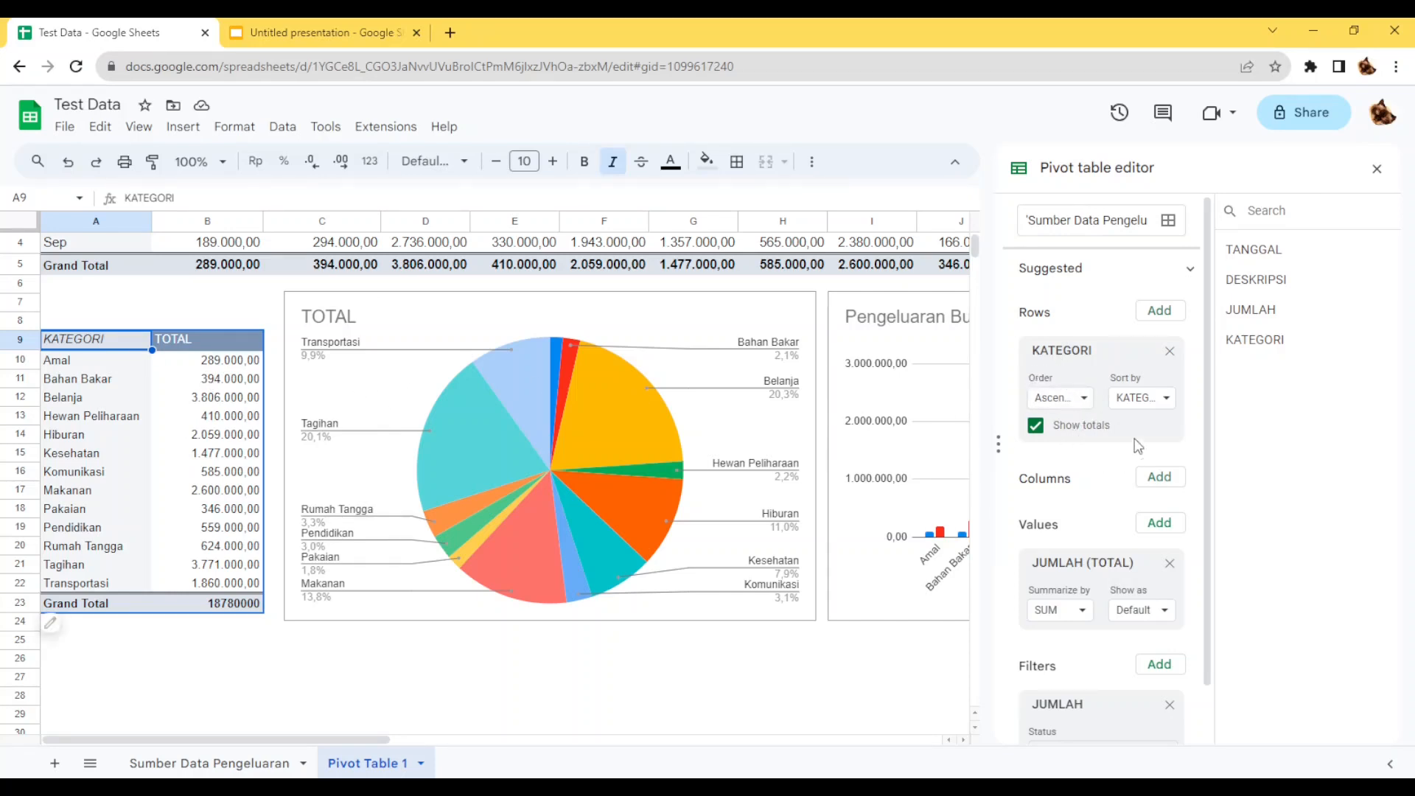
left_click(1152, 411)
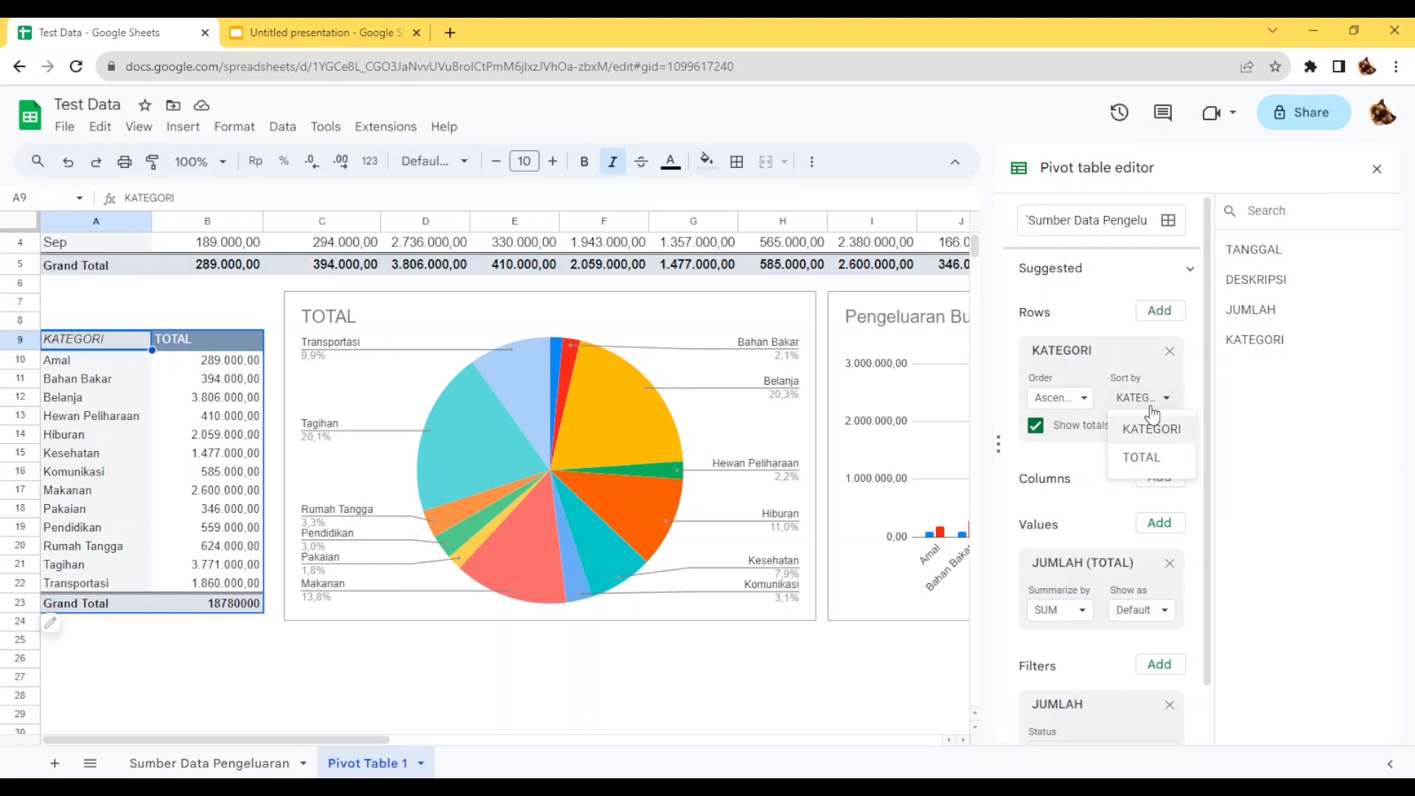
left_click(1156, 456)
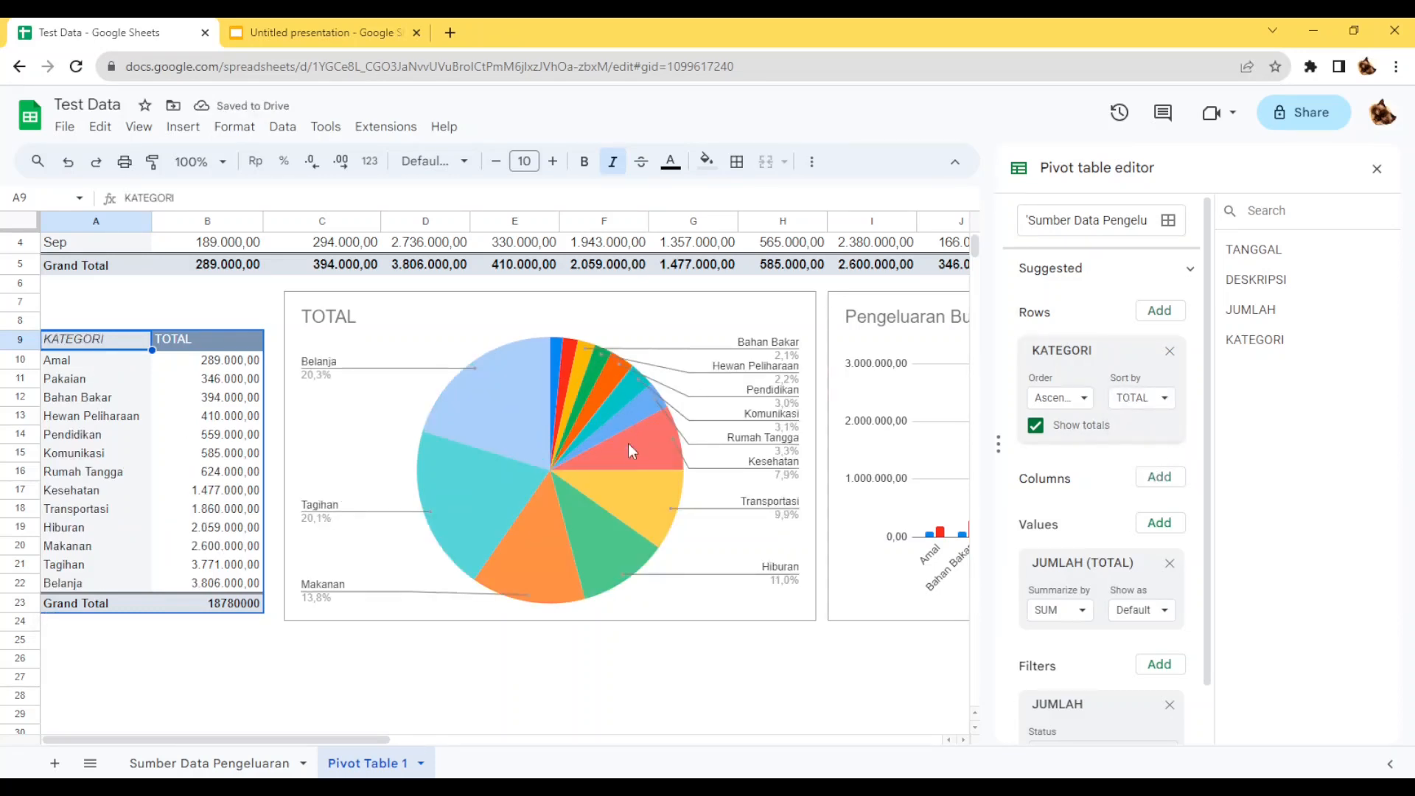
left_click(1080, 398)
left_click(1079, 458)
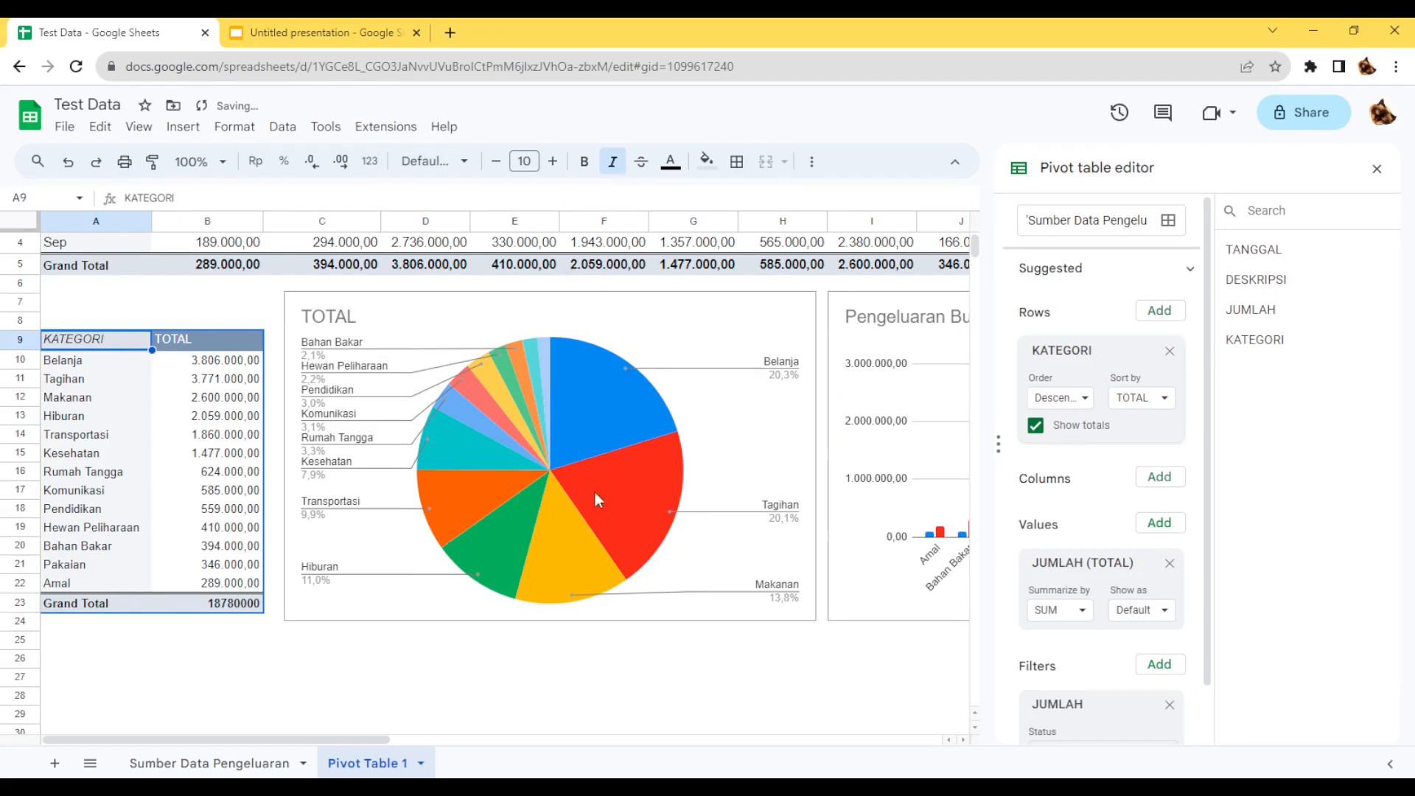
Change the pie chart's title to "Total Pengeluaran Per Kategori" and close the pivot table editor.
left_click(330, 317)
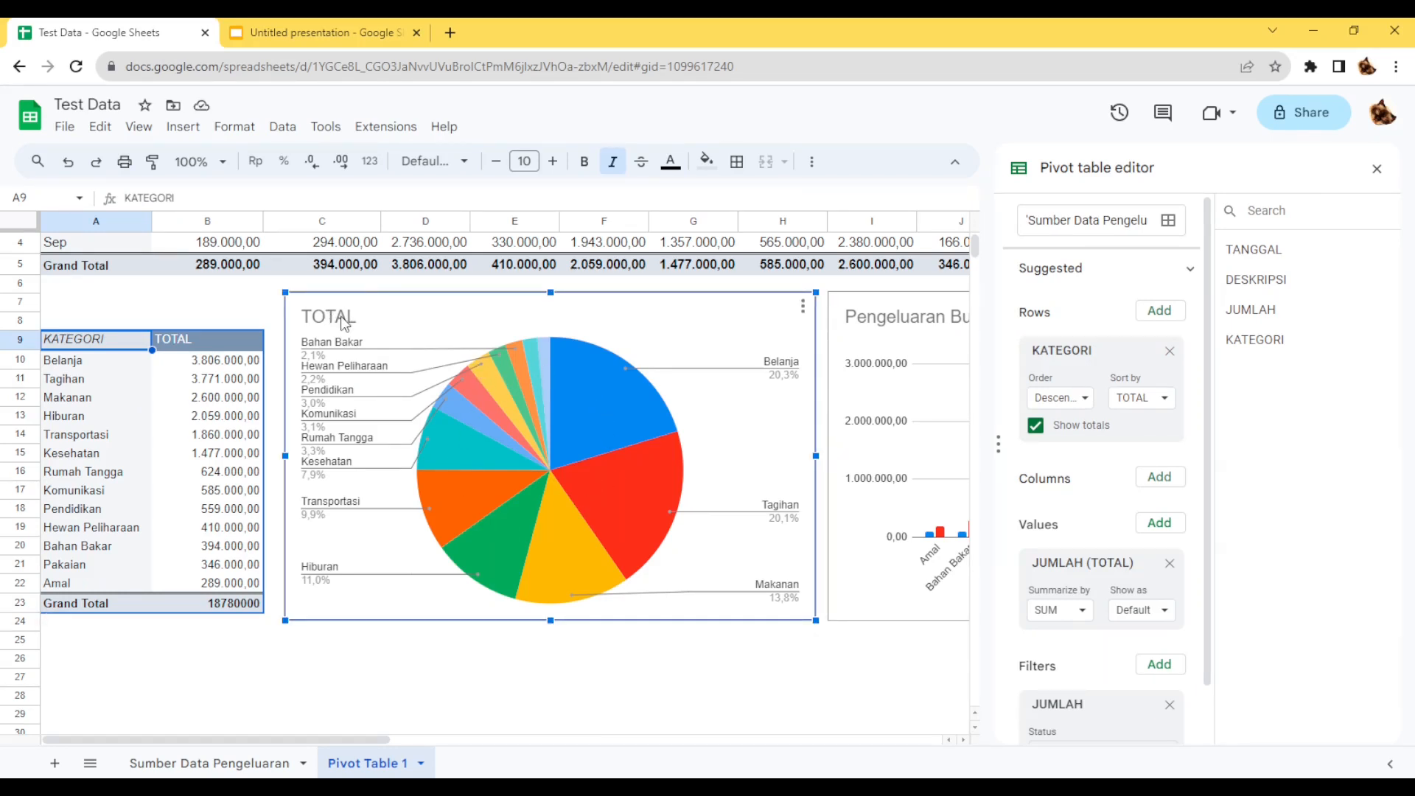
double_click(344, 323)
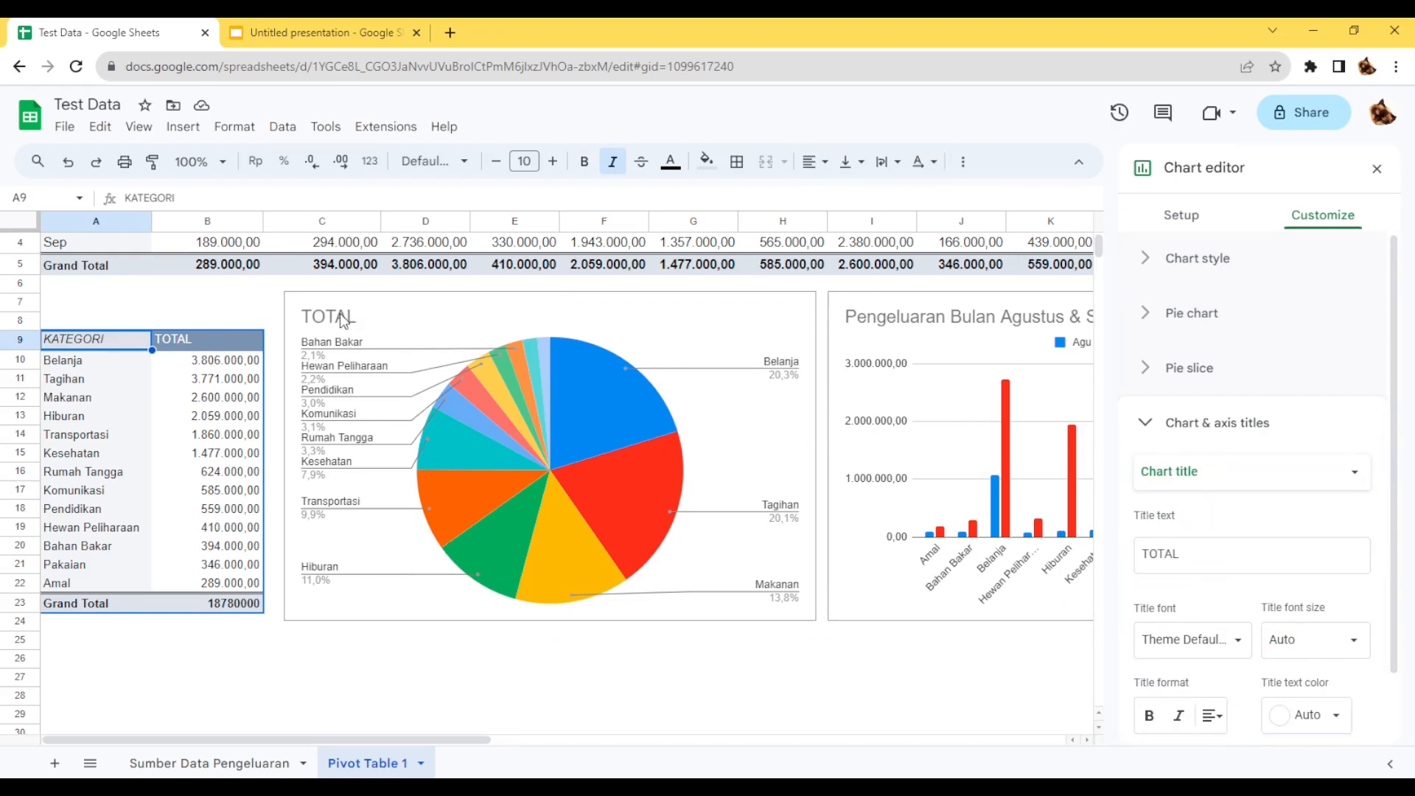
left_click(344, 319)
double_click(343, 319)
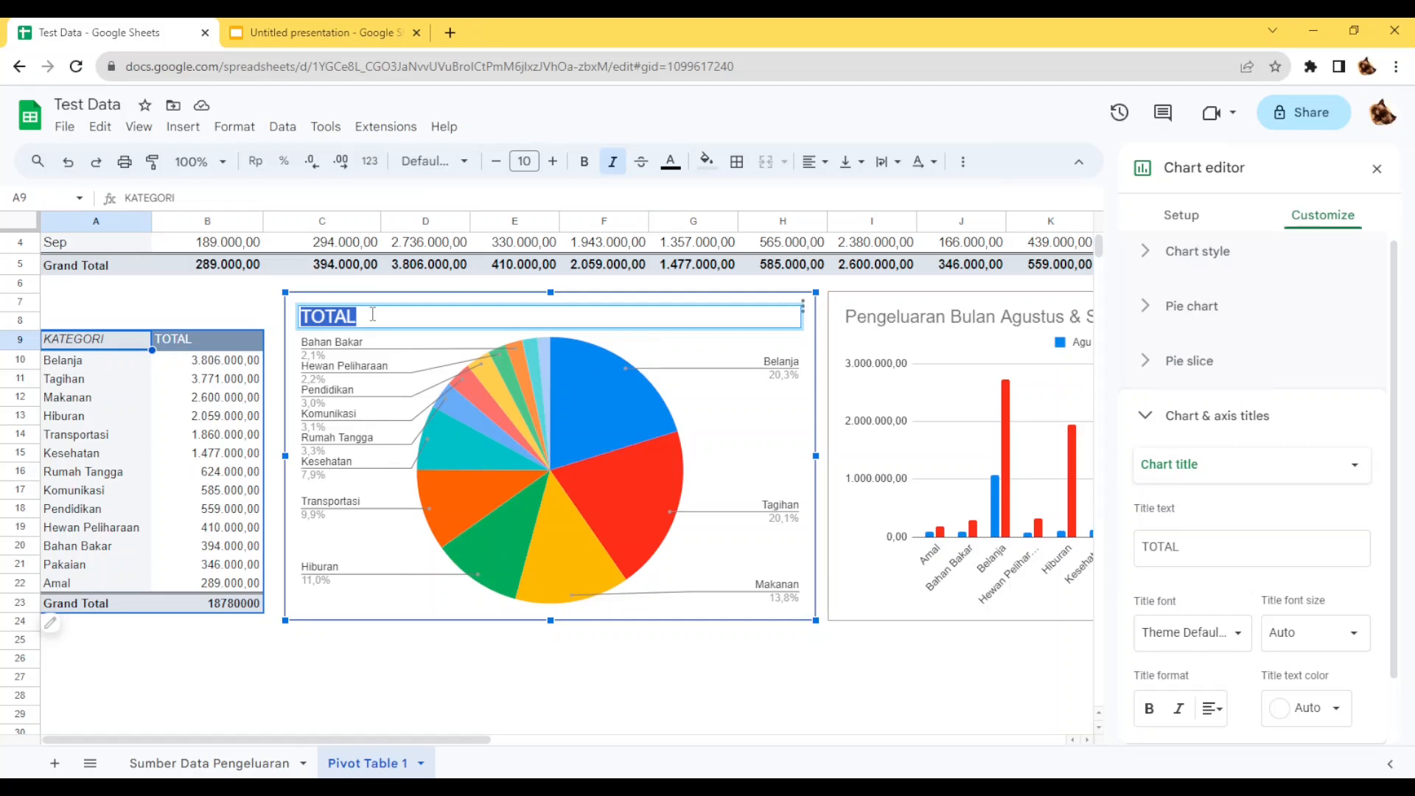
type("Pengel")
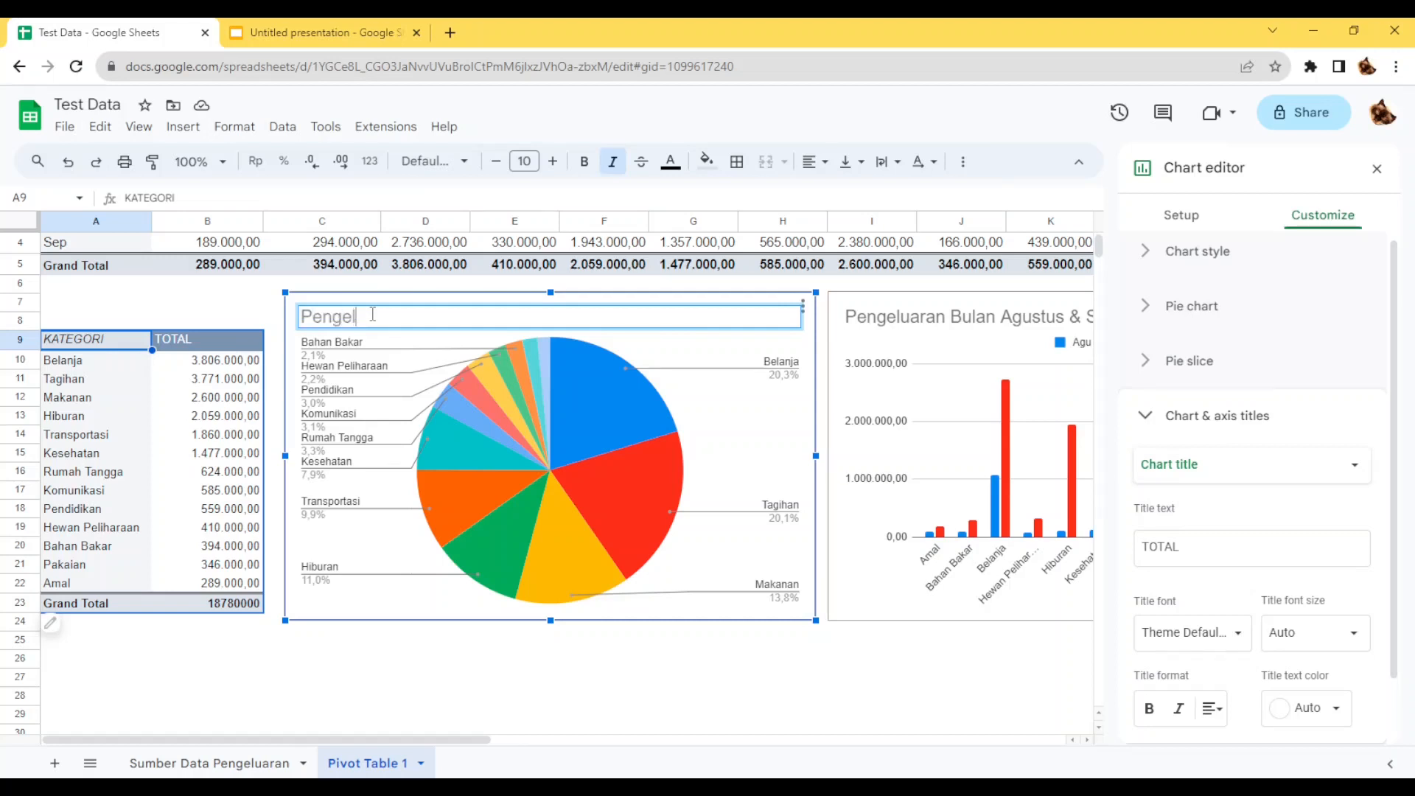
type("uaran")
key("BackSpace")
key("BackSpace")
key("BackSpace")
key("BackSpace")
key("BackSpace")
key("BackSpace")
key("BackSpace")
key("BackSpace")
key("BackSpace")
key("BackSpace")
key("BackSpace")
type("Total Pengeluaran ")
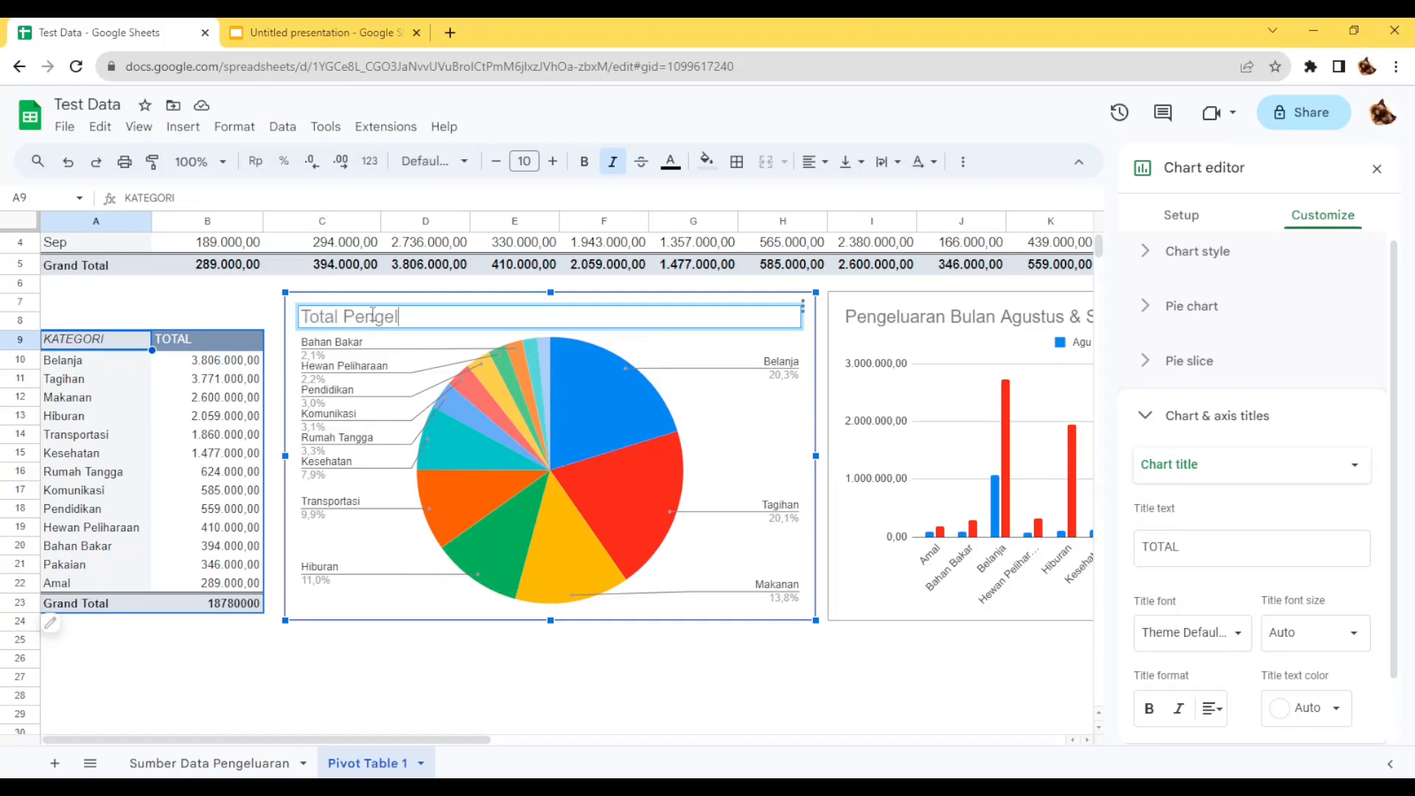
type("Per Kategori")
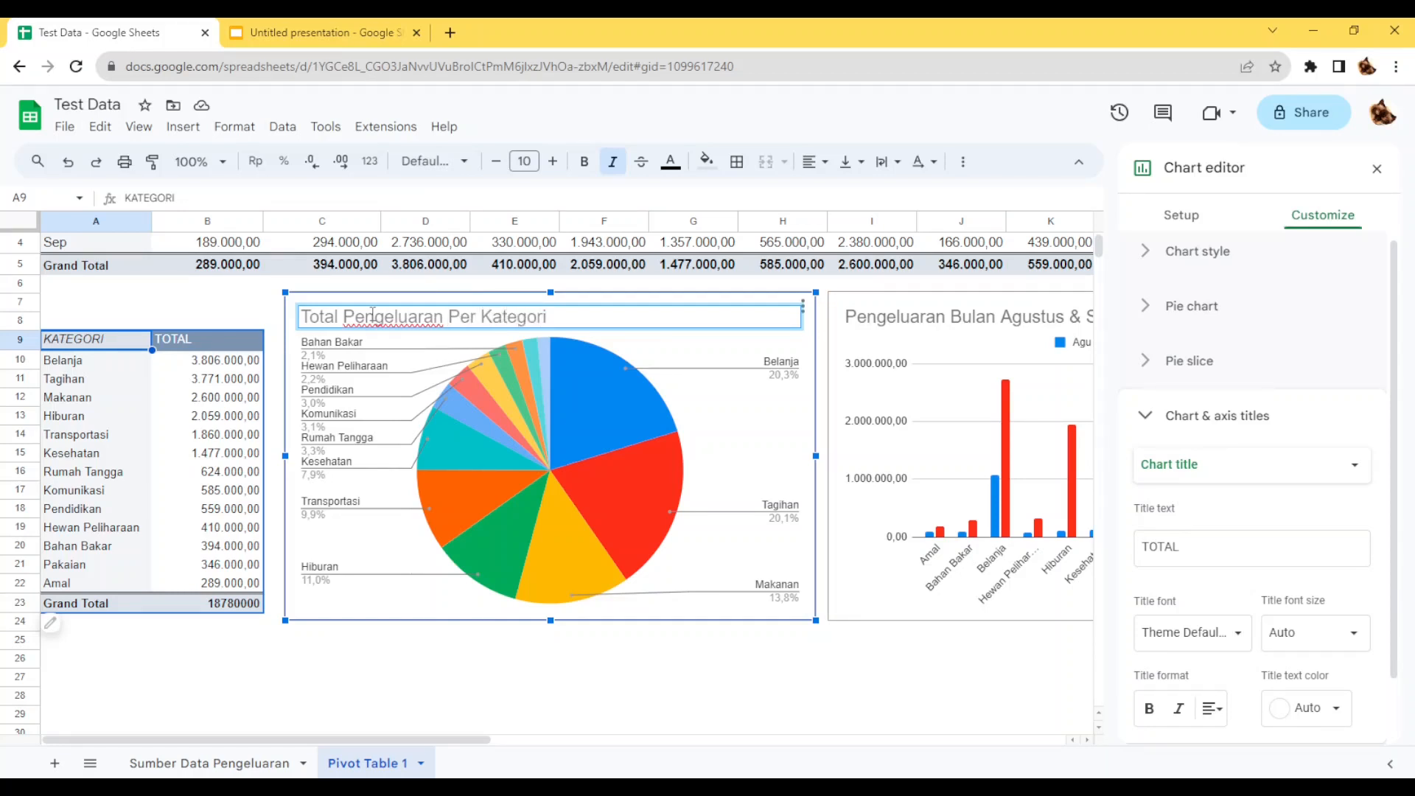
left_click(575, 678)
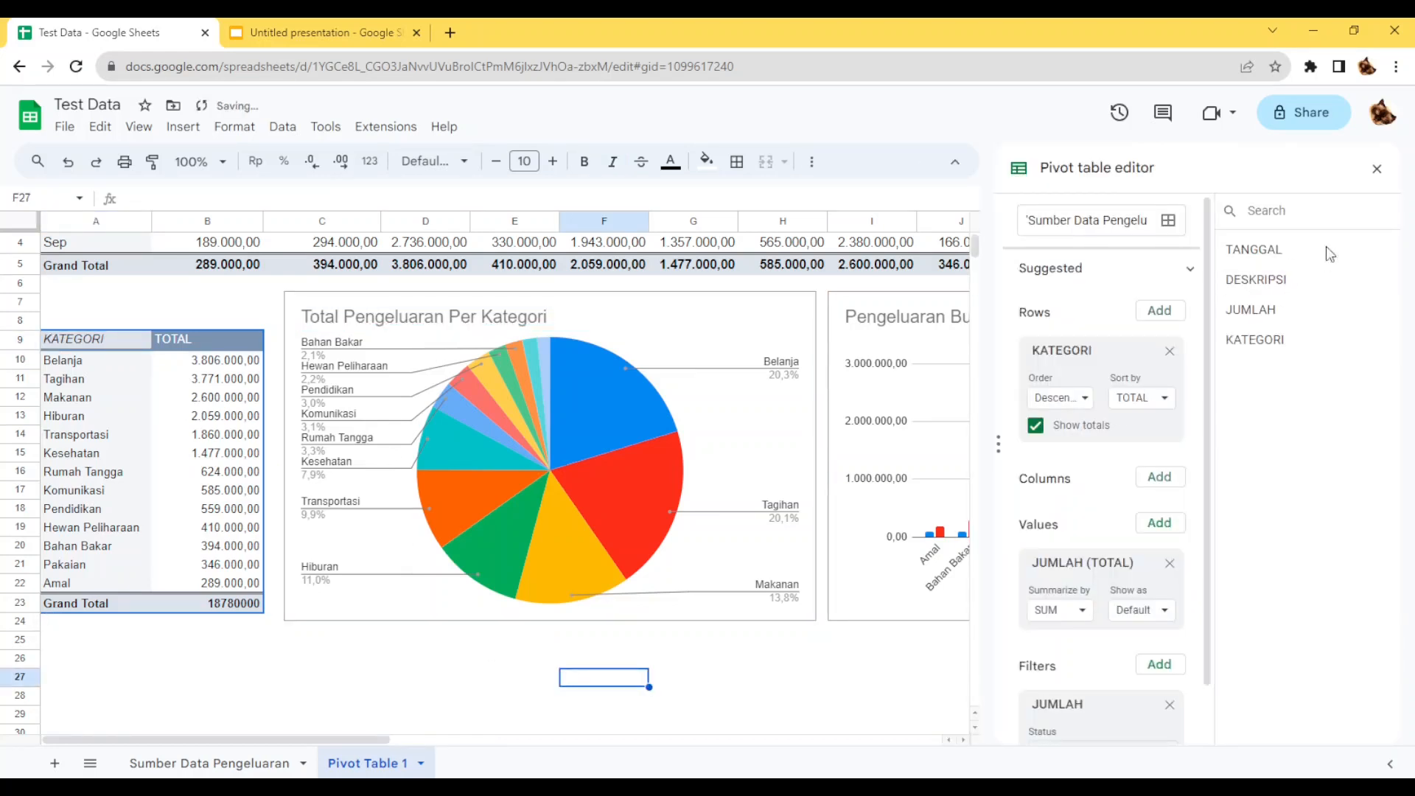
left_click(1376, 169)
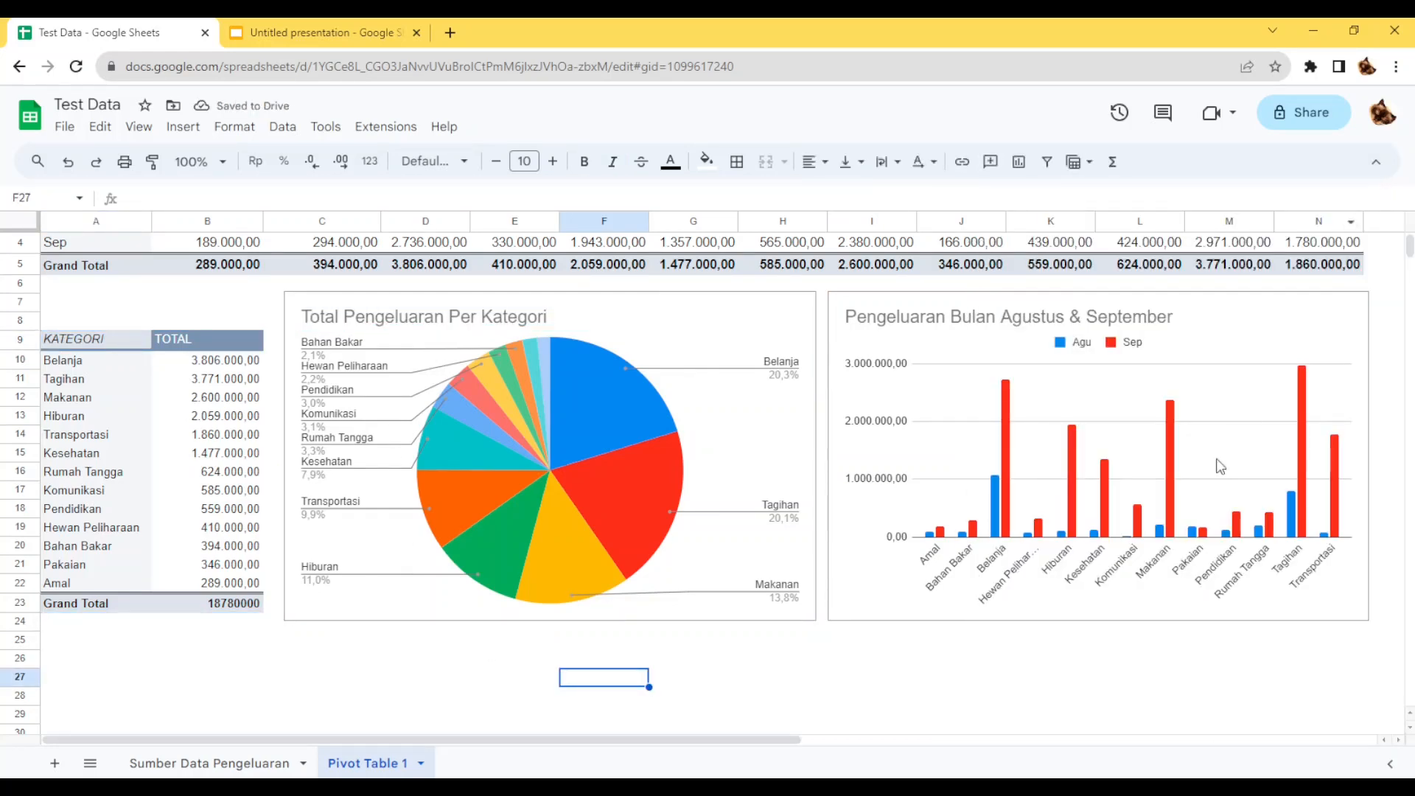
left_click(978, 722)
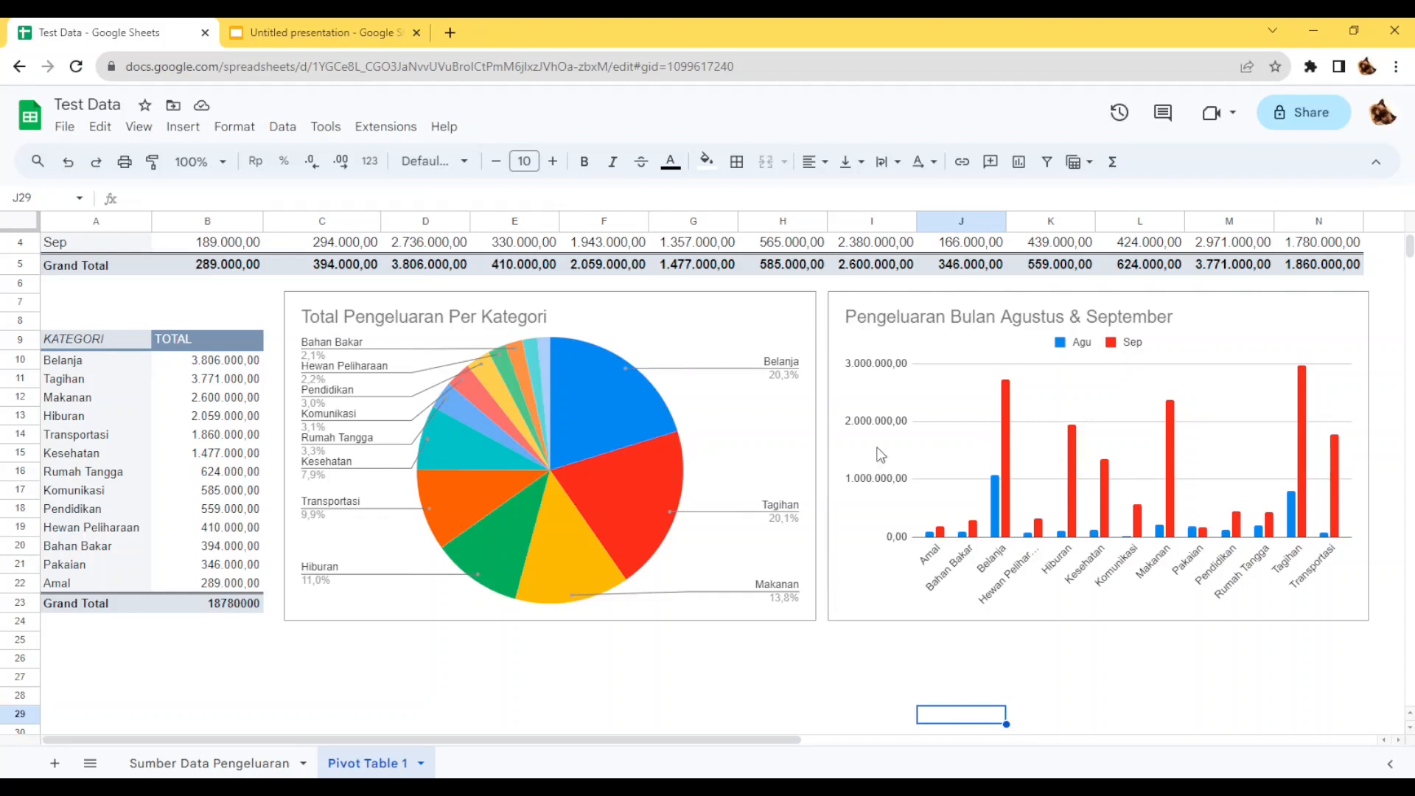
Copy the pie chart into the "Pengeluaran Bulanan" slide in Google Slides, linked to the spreadsheet, and center it below the slide title.
left_click(728, 319)
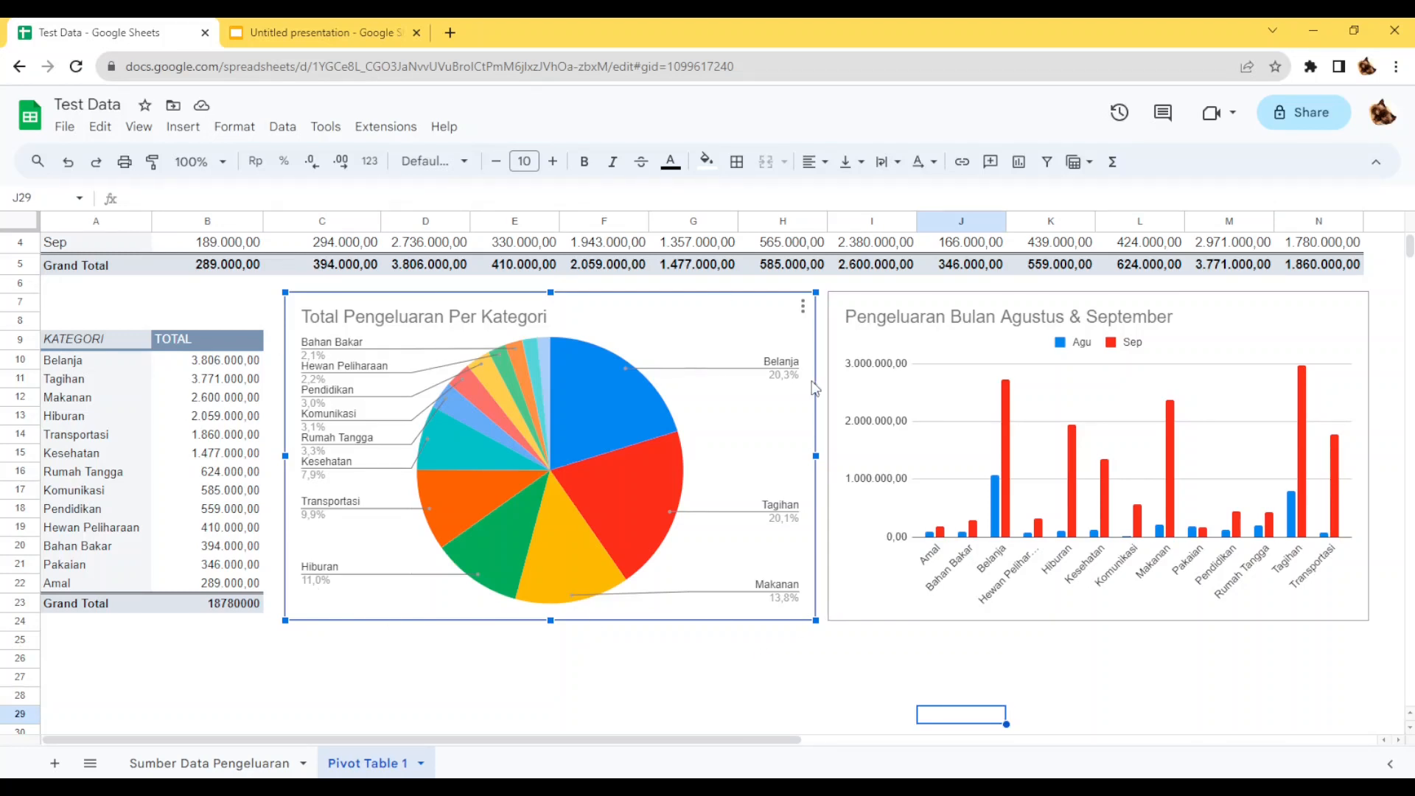
key("ctrl+c")
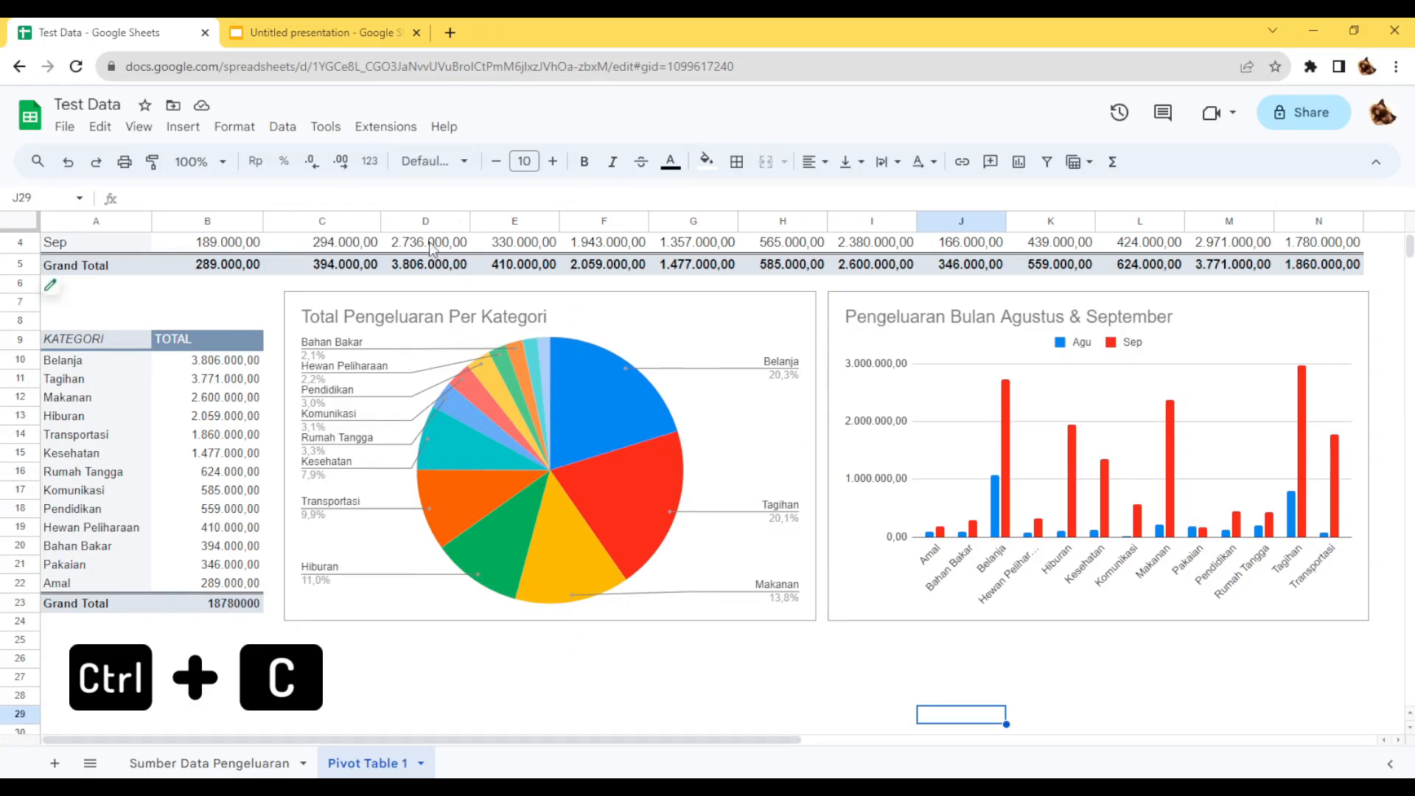
left_click(286, 31)
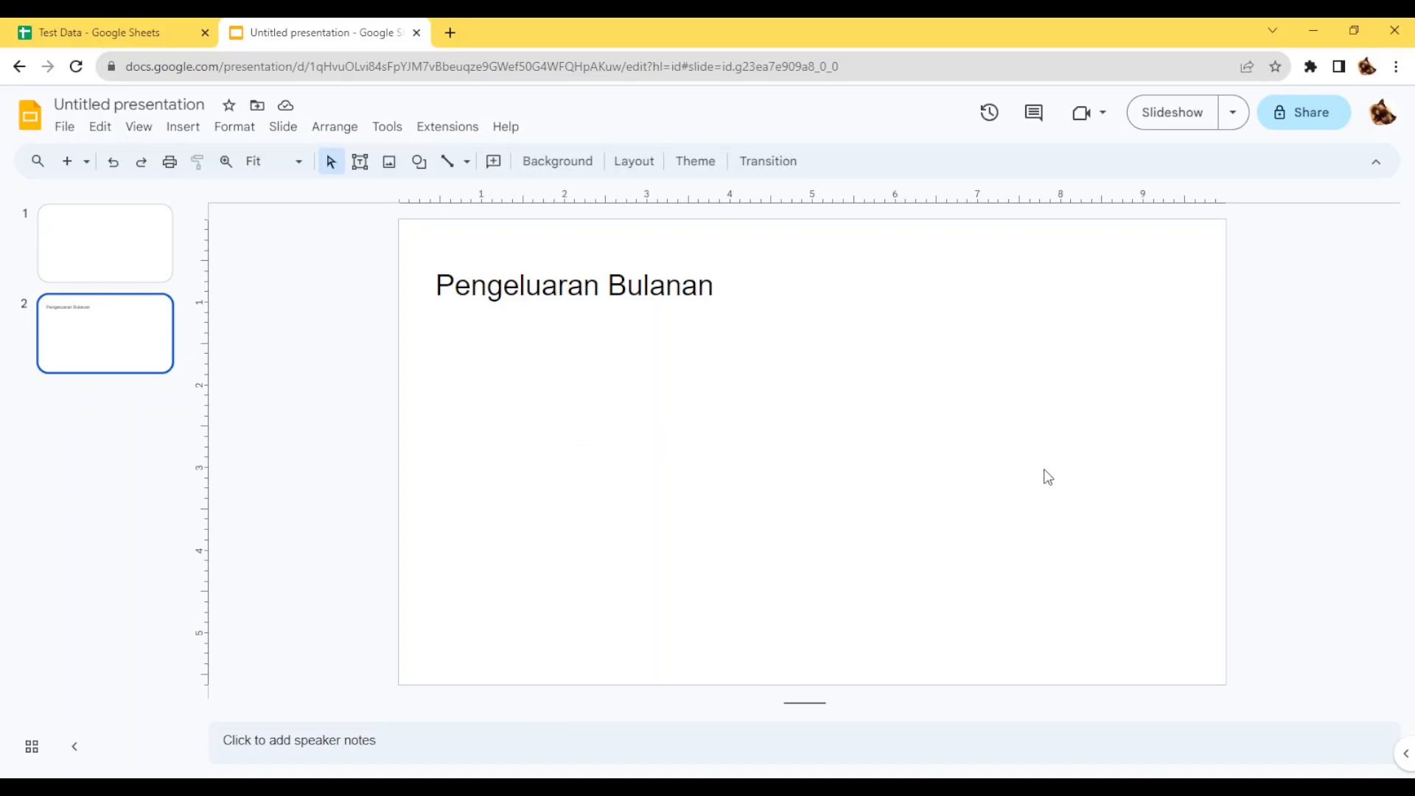
key("ctrl+v")
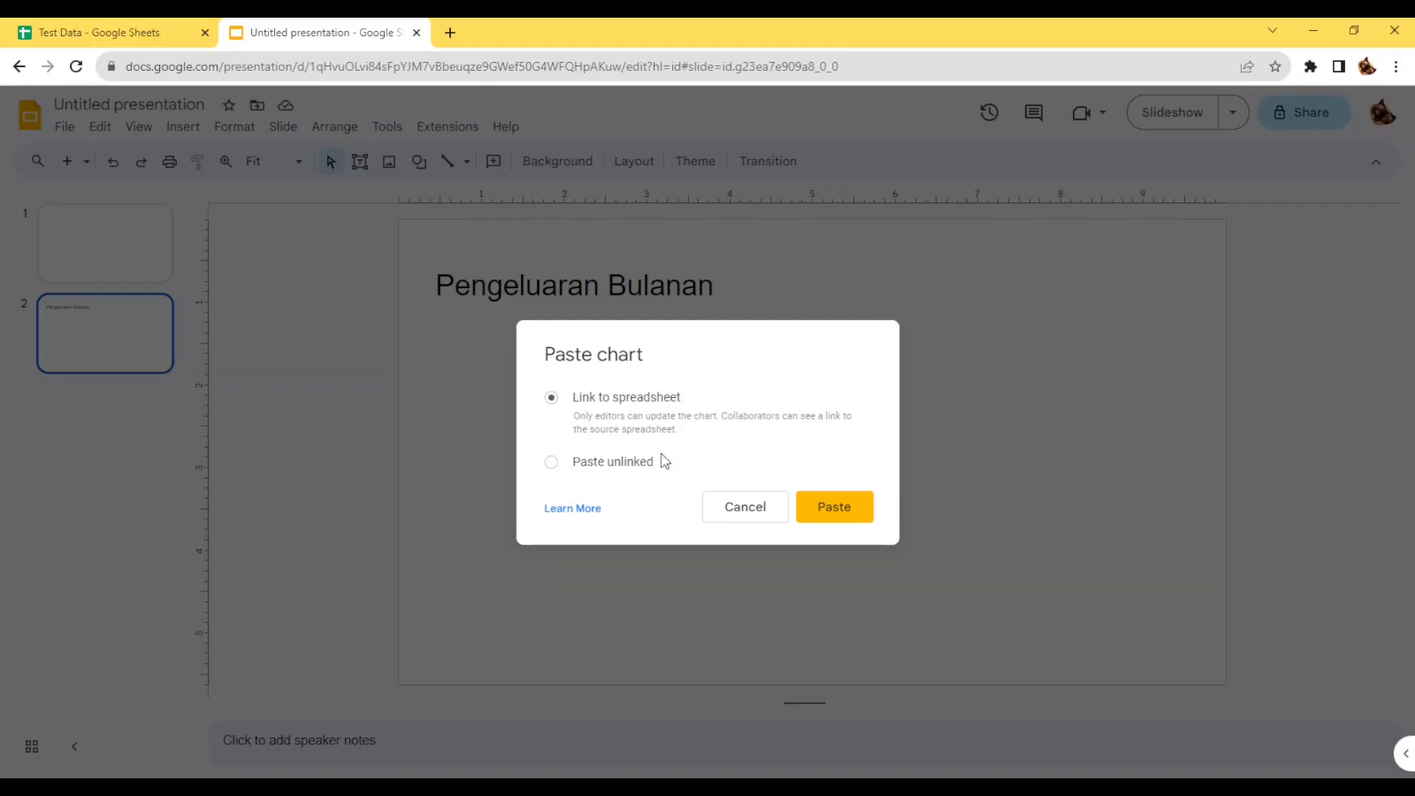
left_click(834, 507)
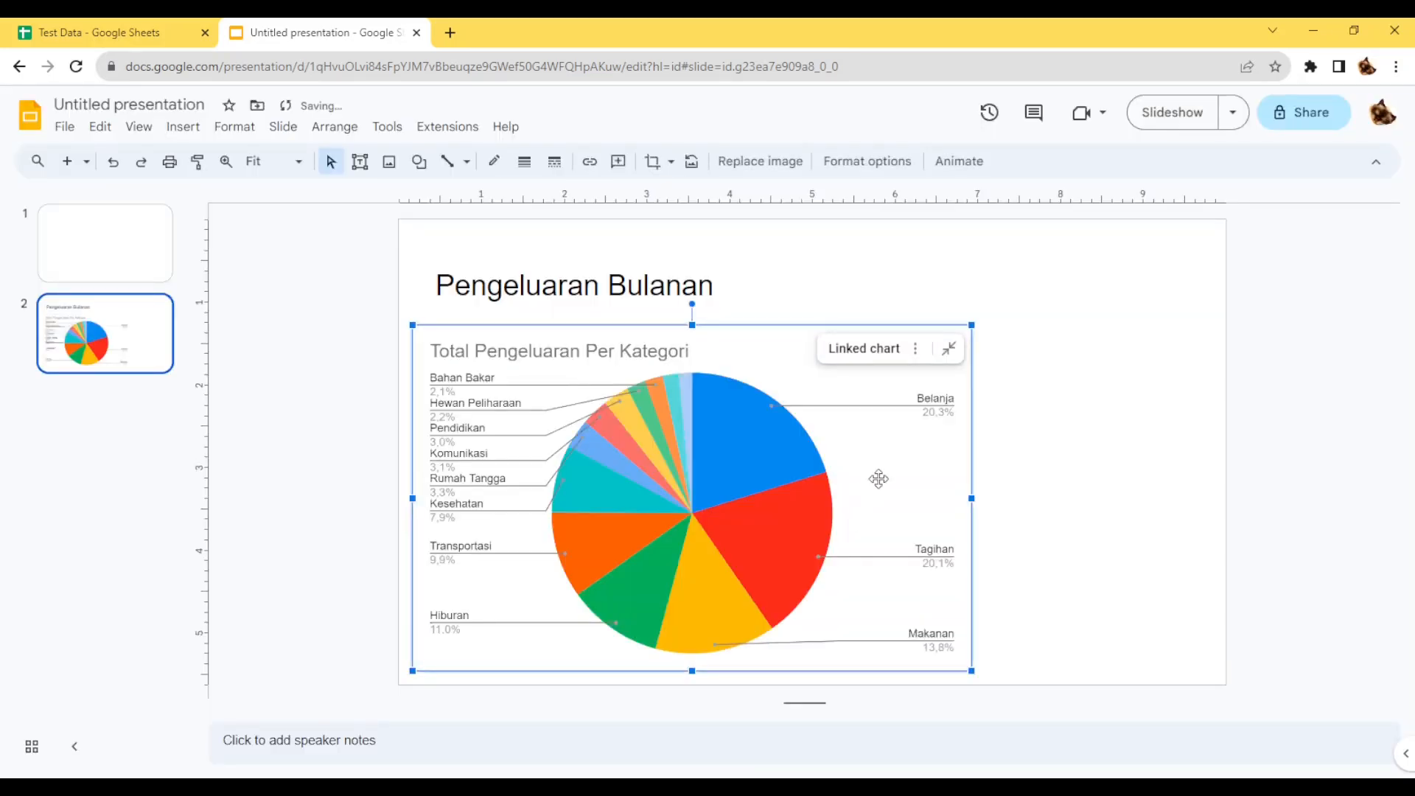
left_click_drag(879, 479, 1012, 480)
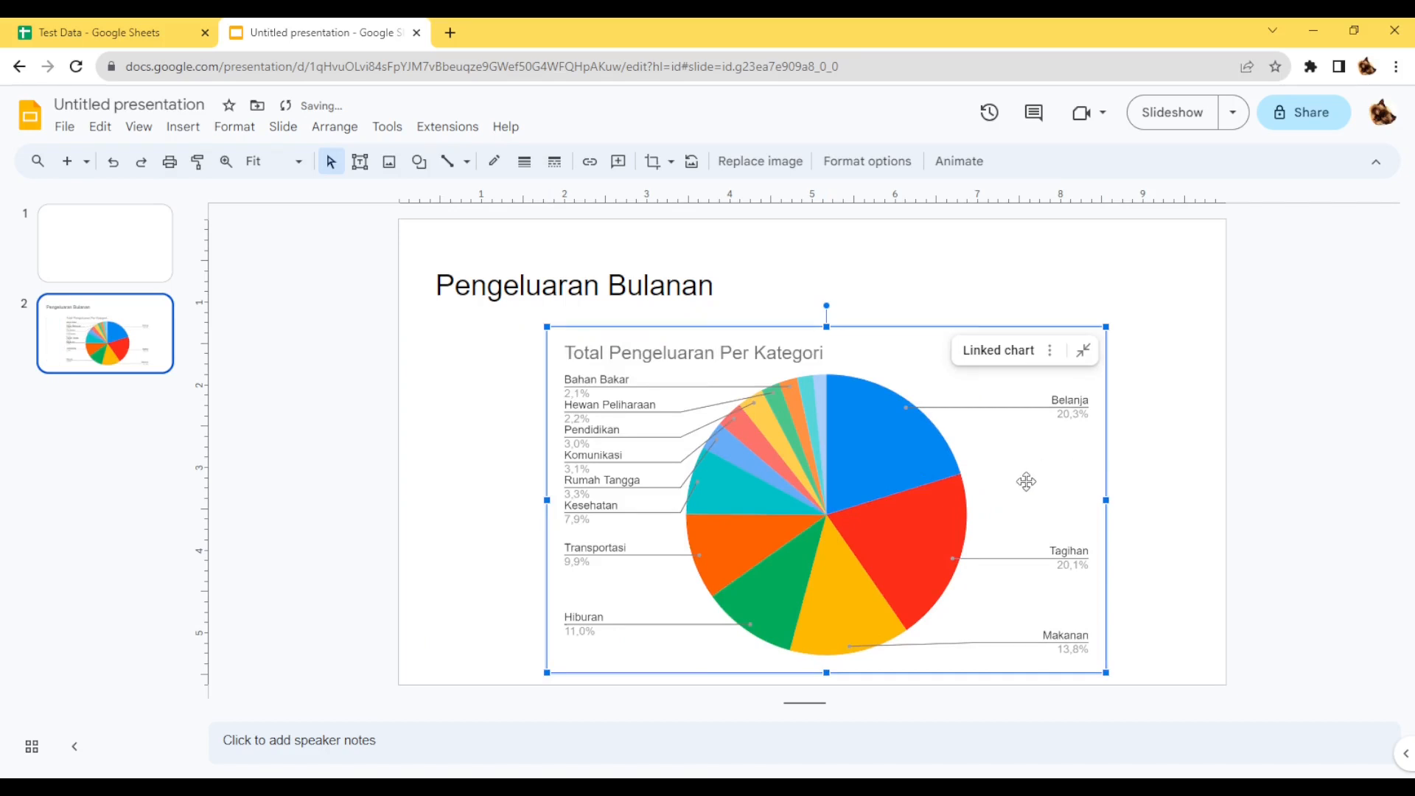
left_click_drag(1023, 480, 1022, 474)
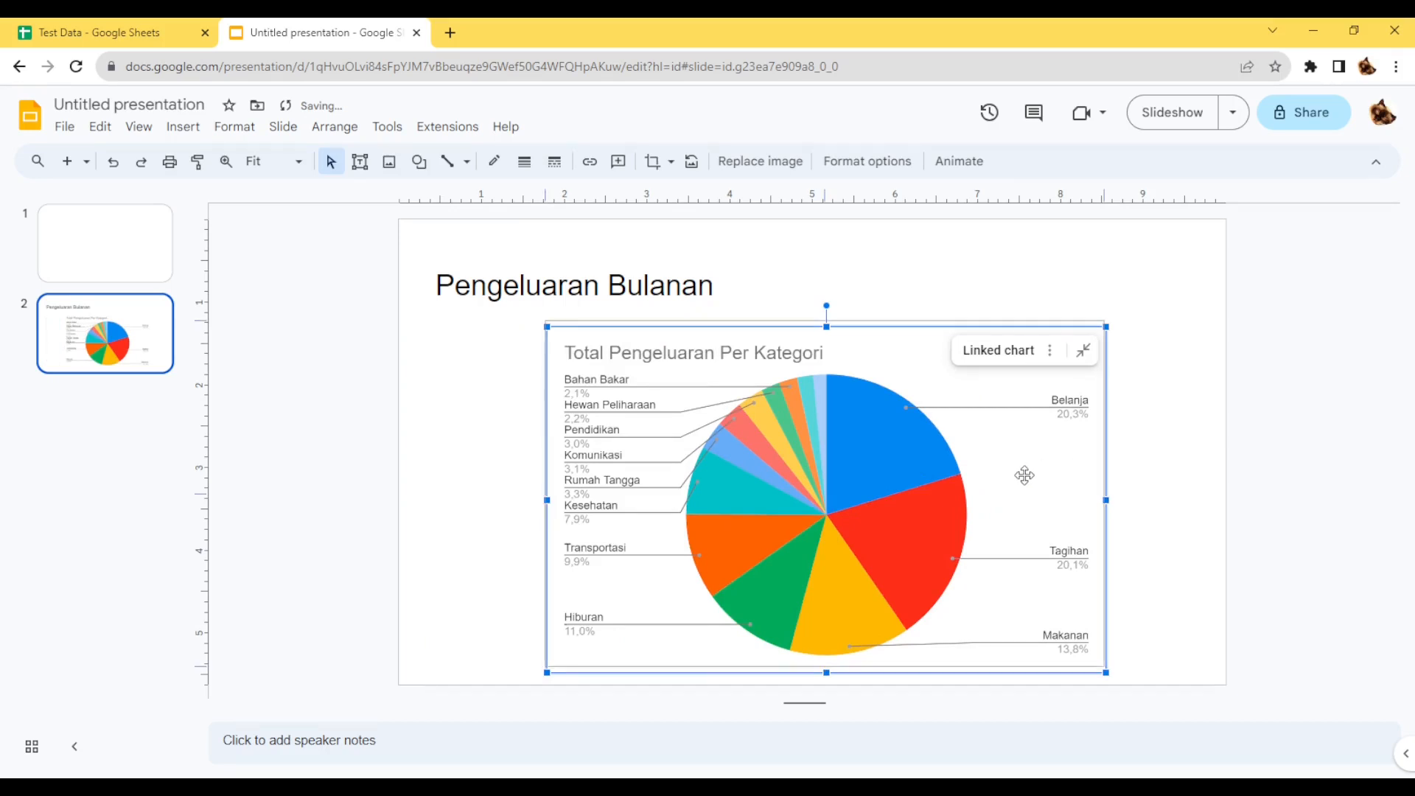
Move the "Pengeluaran Bulanan" title and the linked pie chart together slightly up on the slide.
left_click(675, 270, "shift")
key("Up")
key("Up")
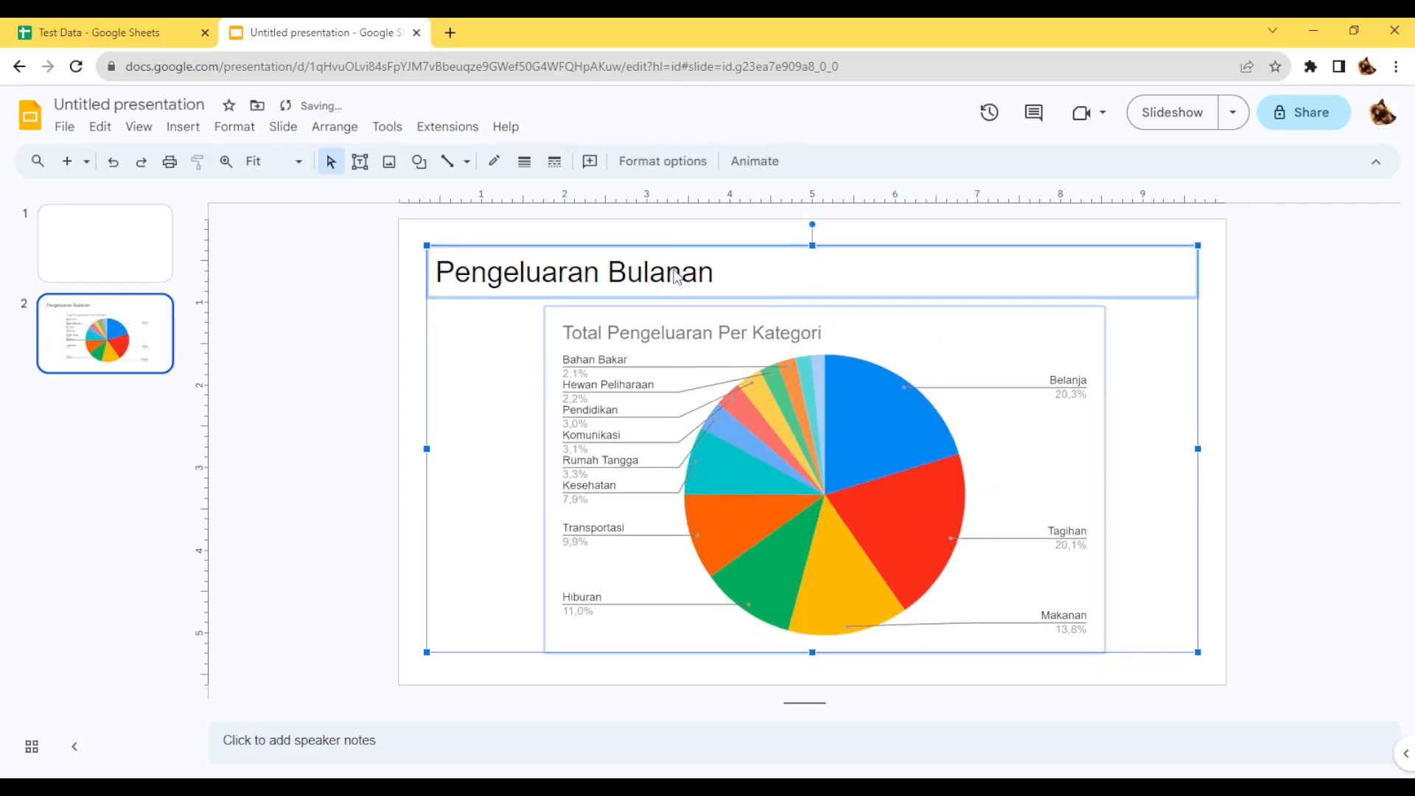
left_click(361, 349)
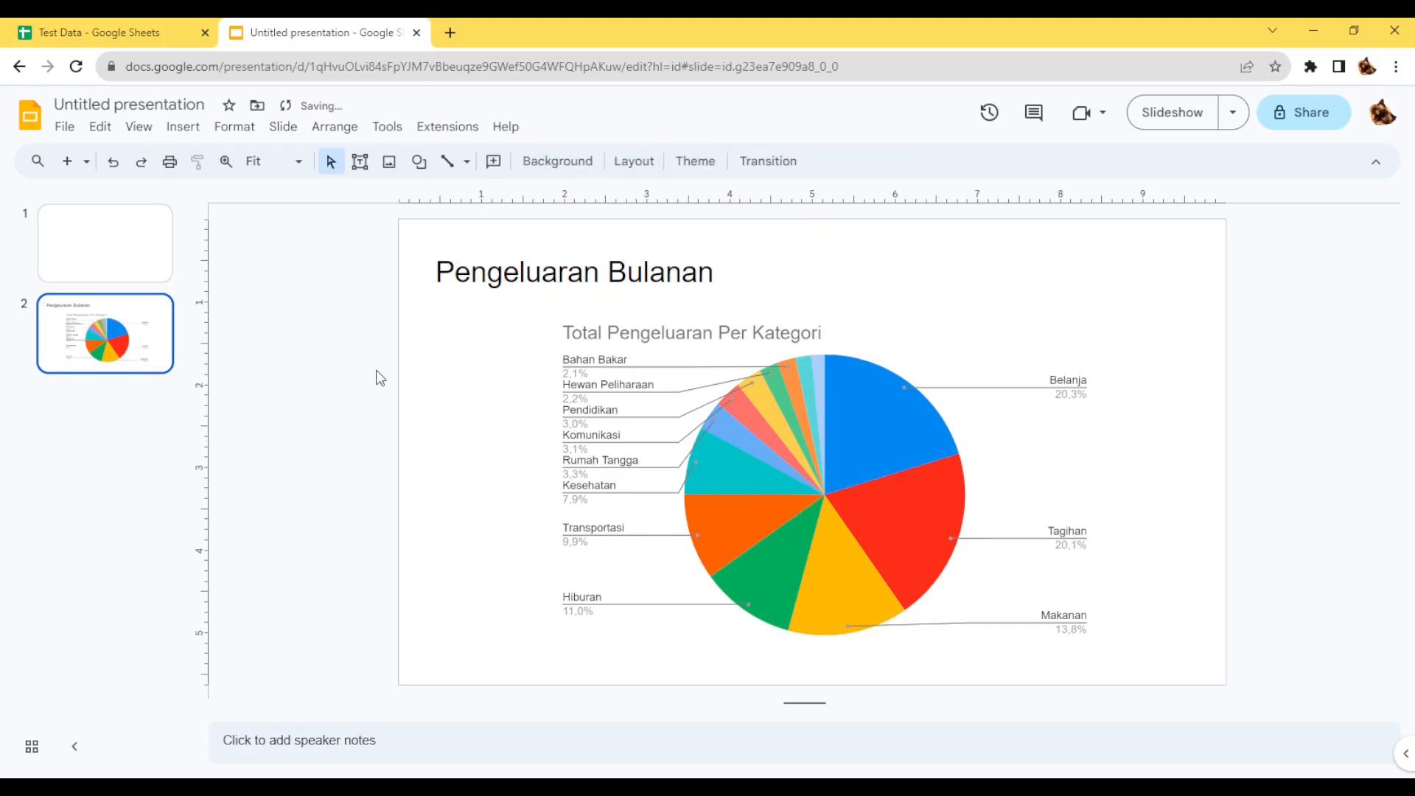
Switch to the Test Data spreadsheet and copy the last expense row A121:D121 of "Sumber Data Pengeluaran" into row 122.
left_click(104, 33)
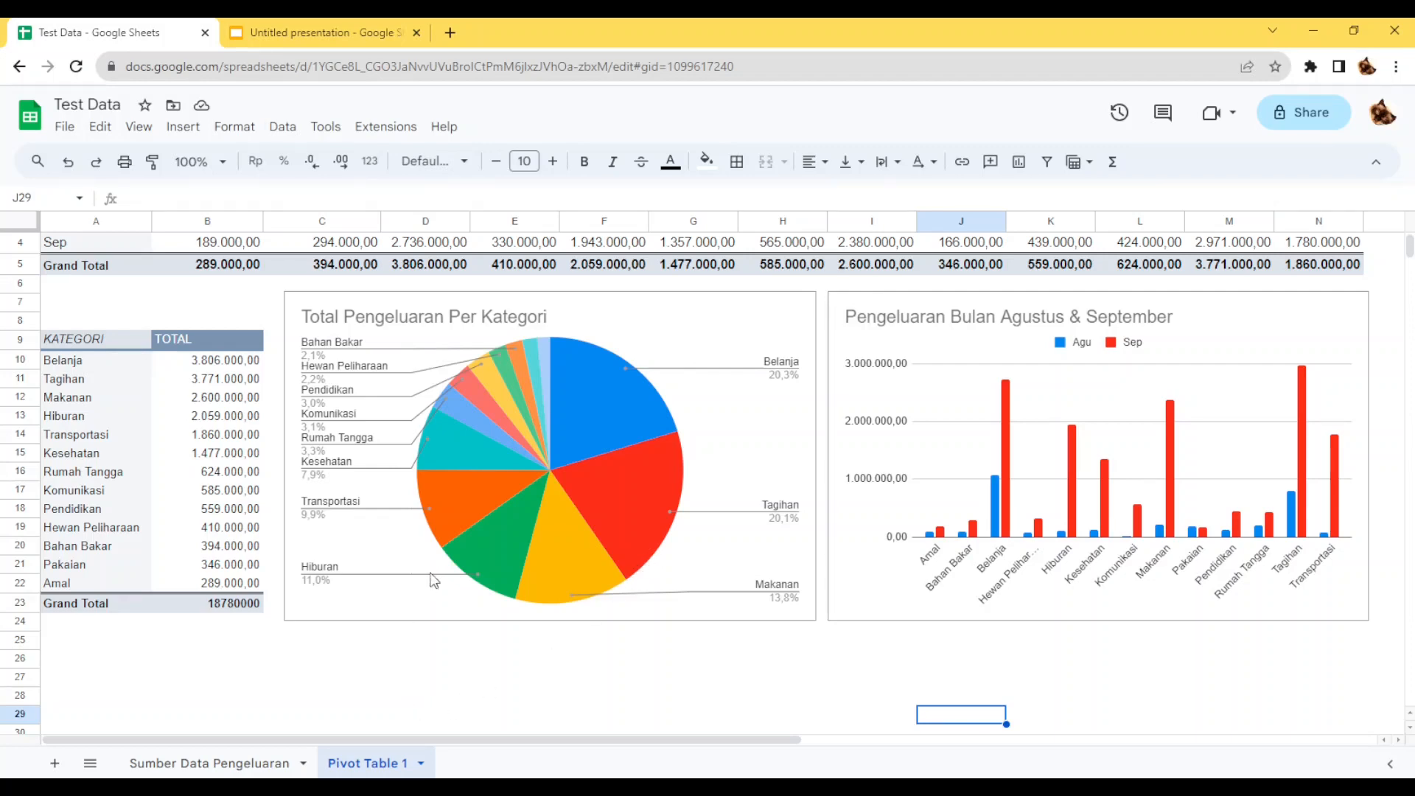
left_click(193, 763)
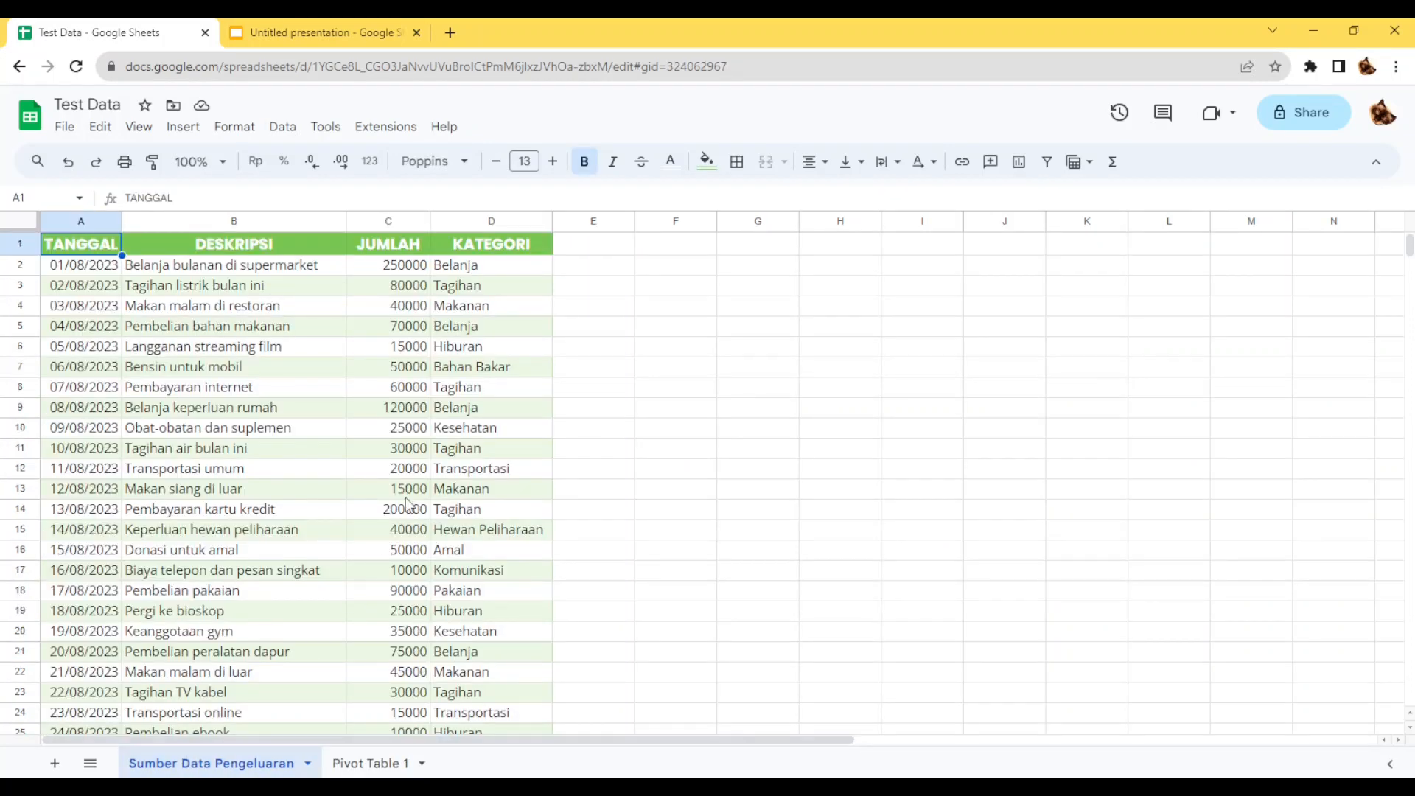
scroll(407, 499, "down", 15)
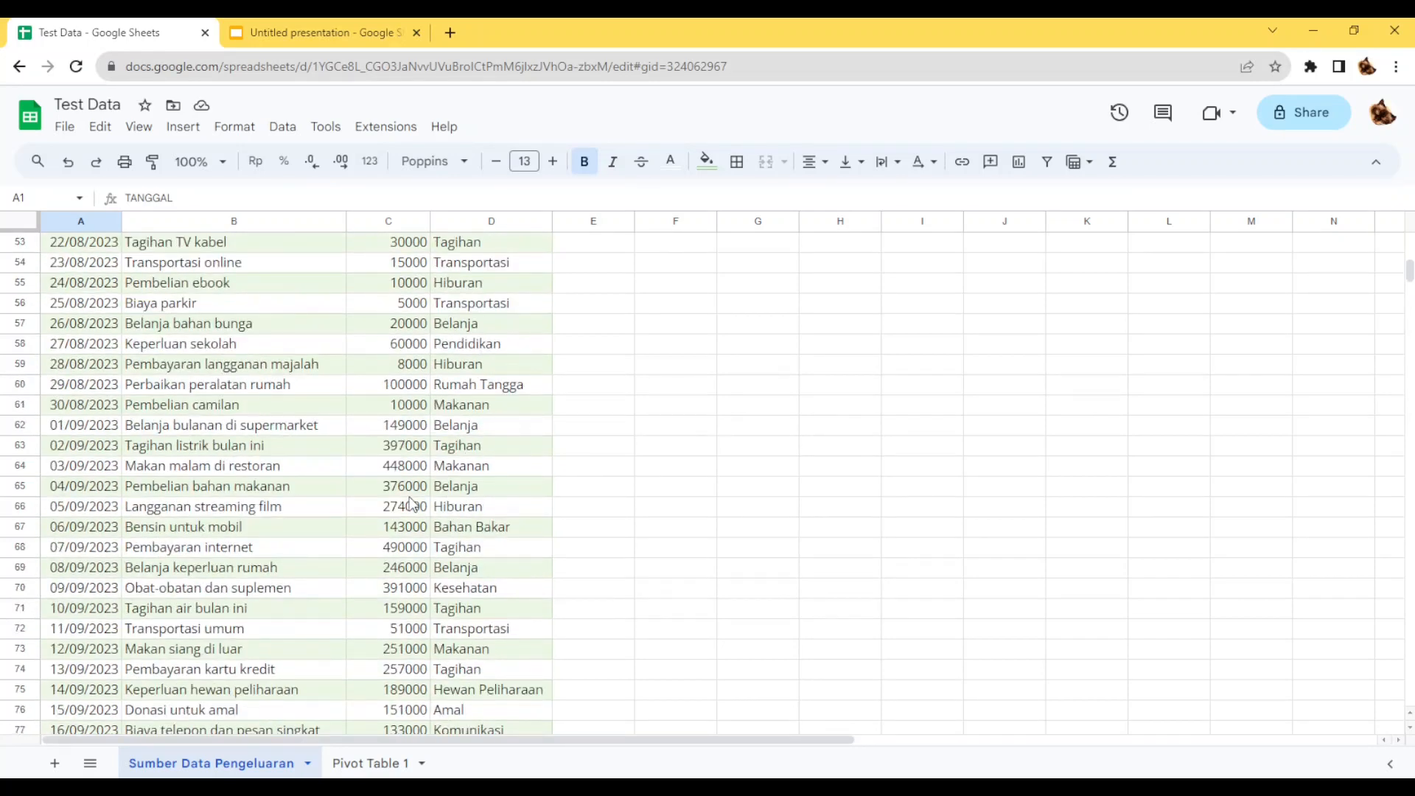
scroll(411, 503, "down", 17)
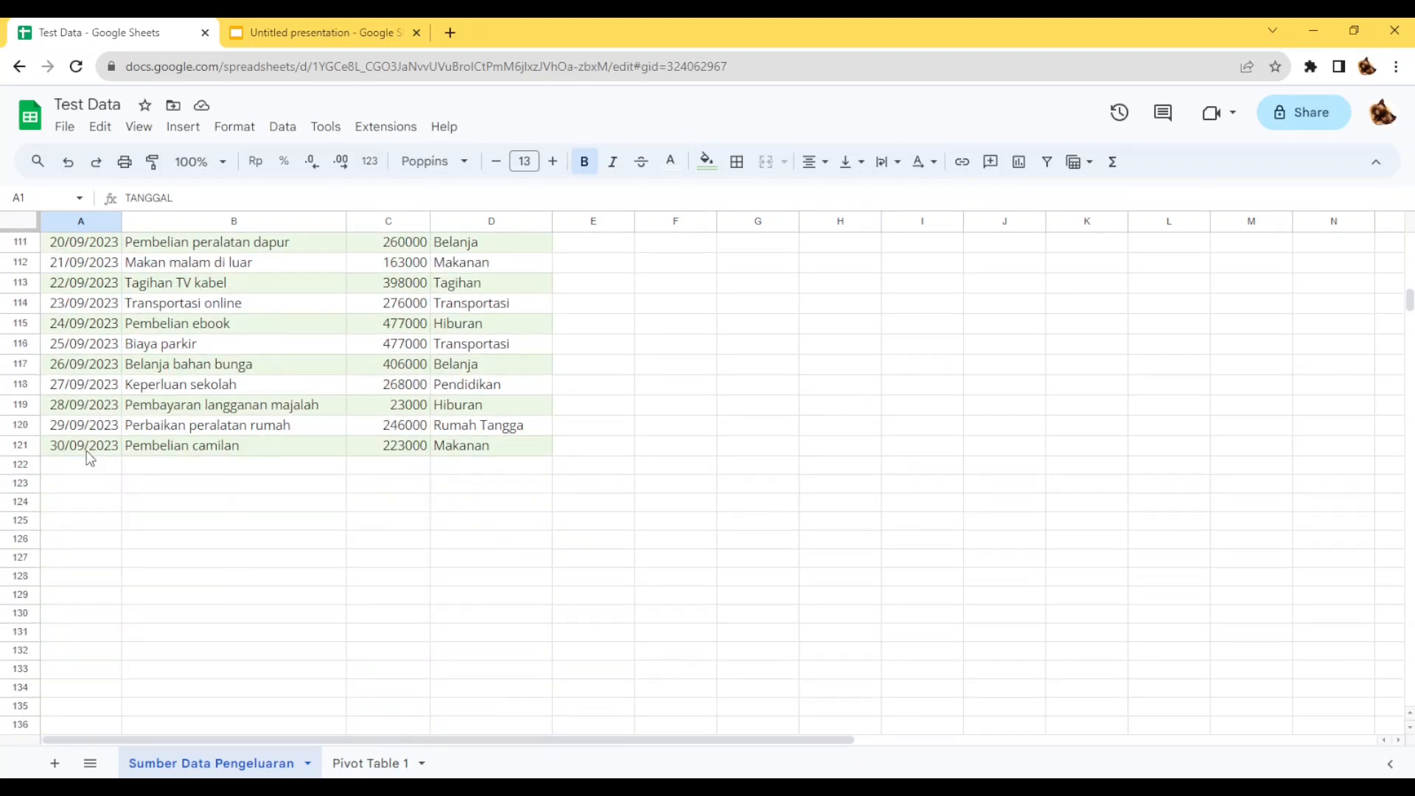
left_click_drag(87, 451, 476, 444)
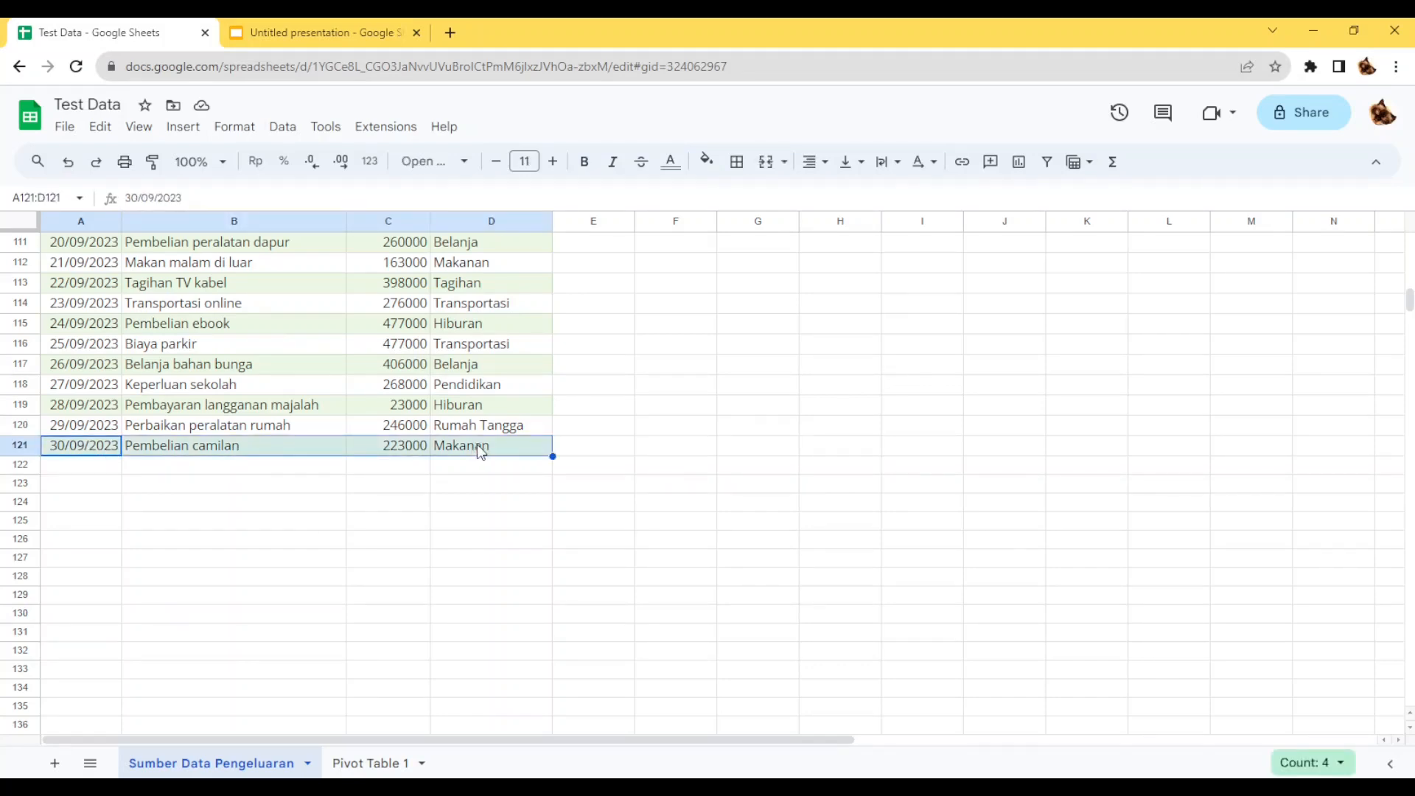
key("ctrl+c")
left_click(78, 467)
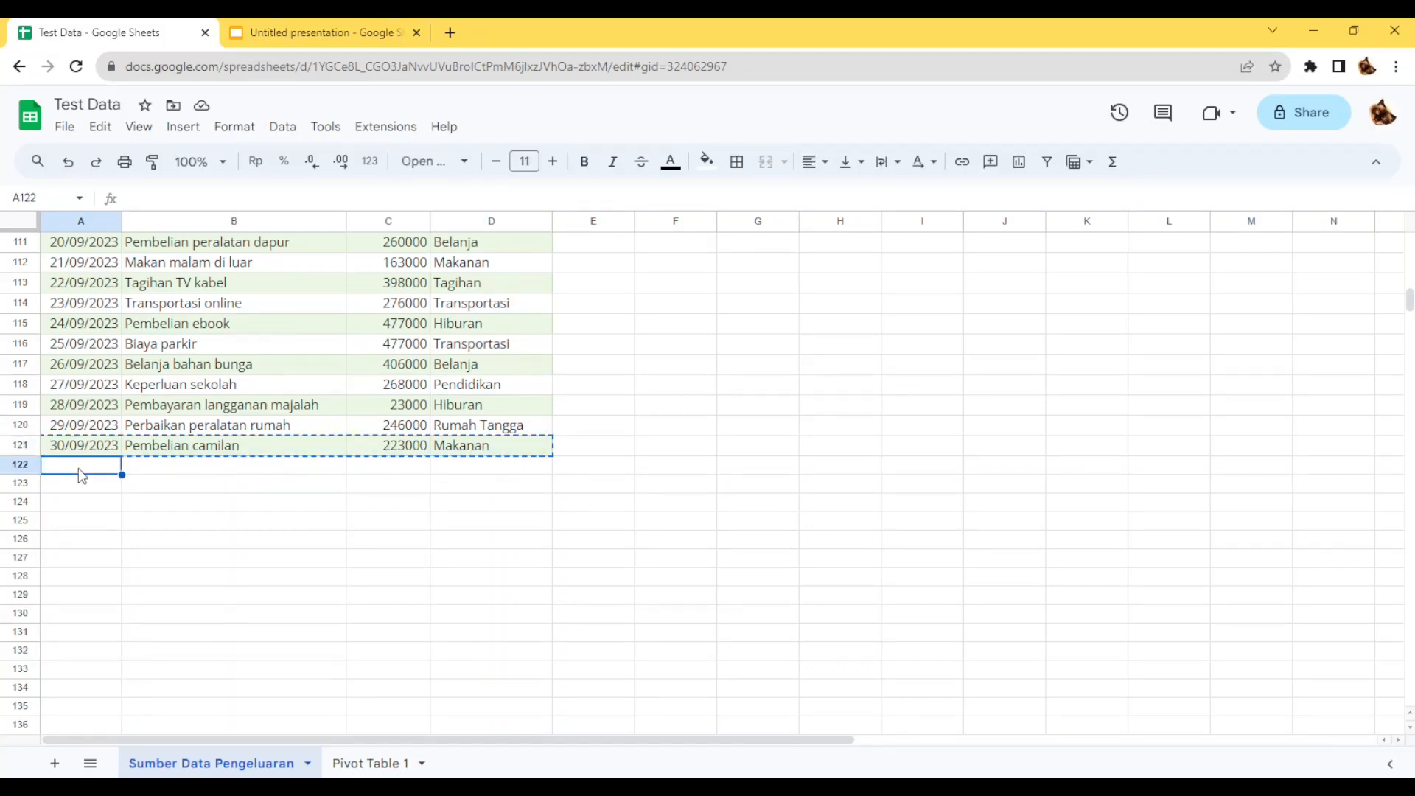
key("ctrl+v")
Set the JUMLAH amount in C122 to 1000000.
left_click(404, 473)
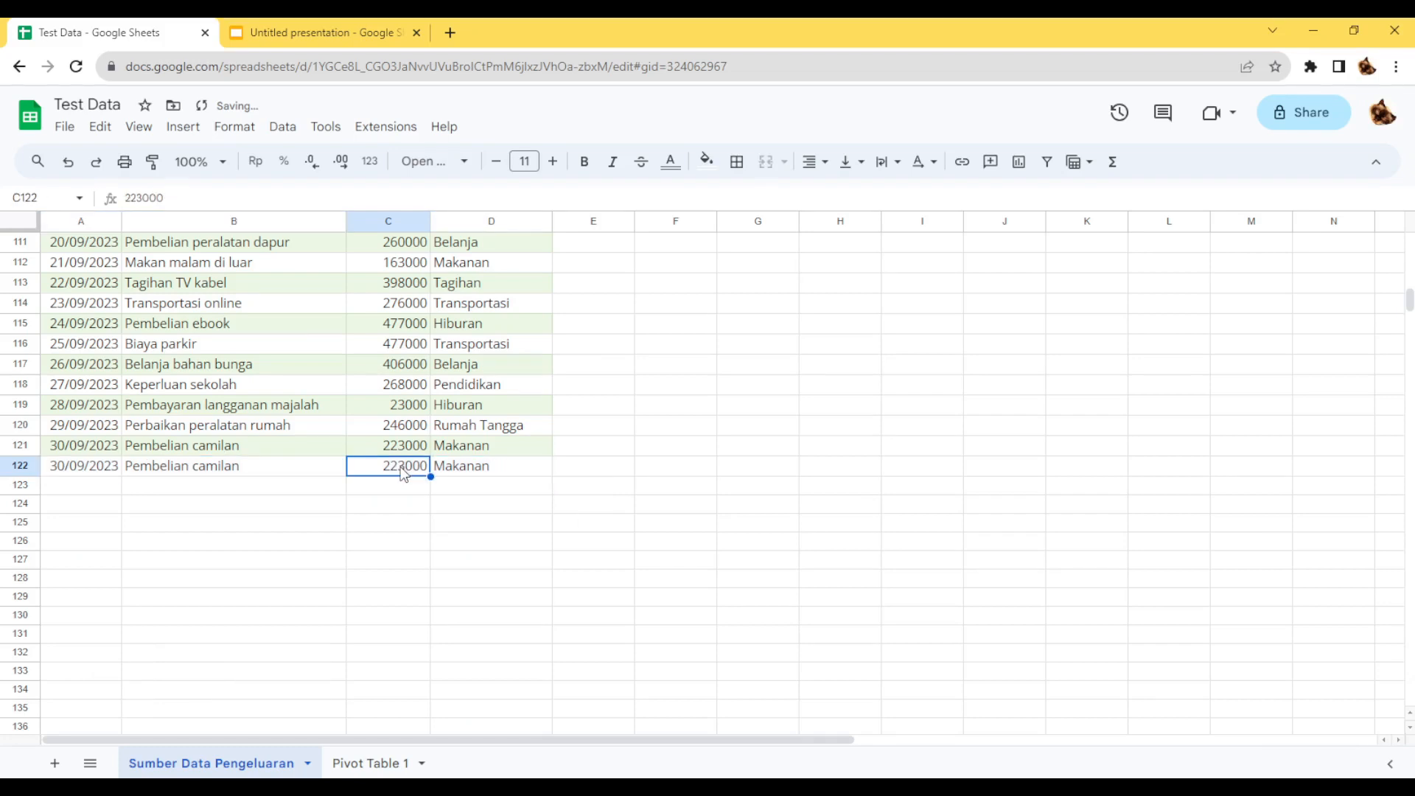
type("10")
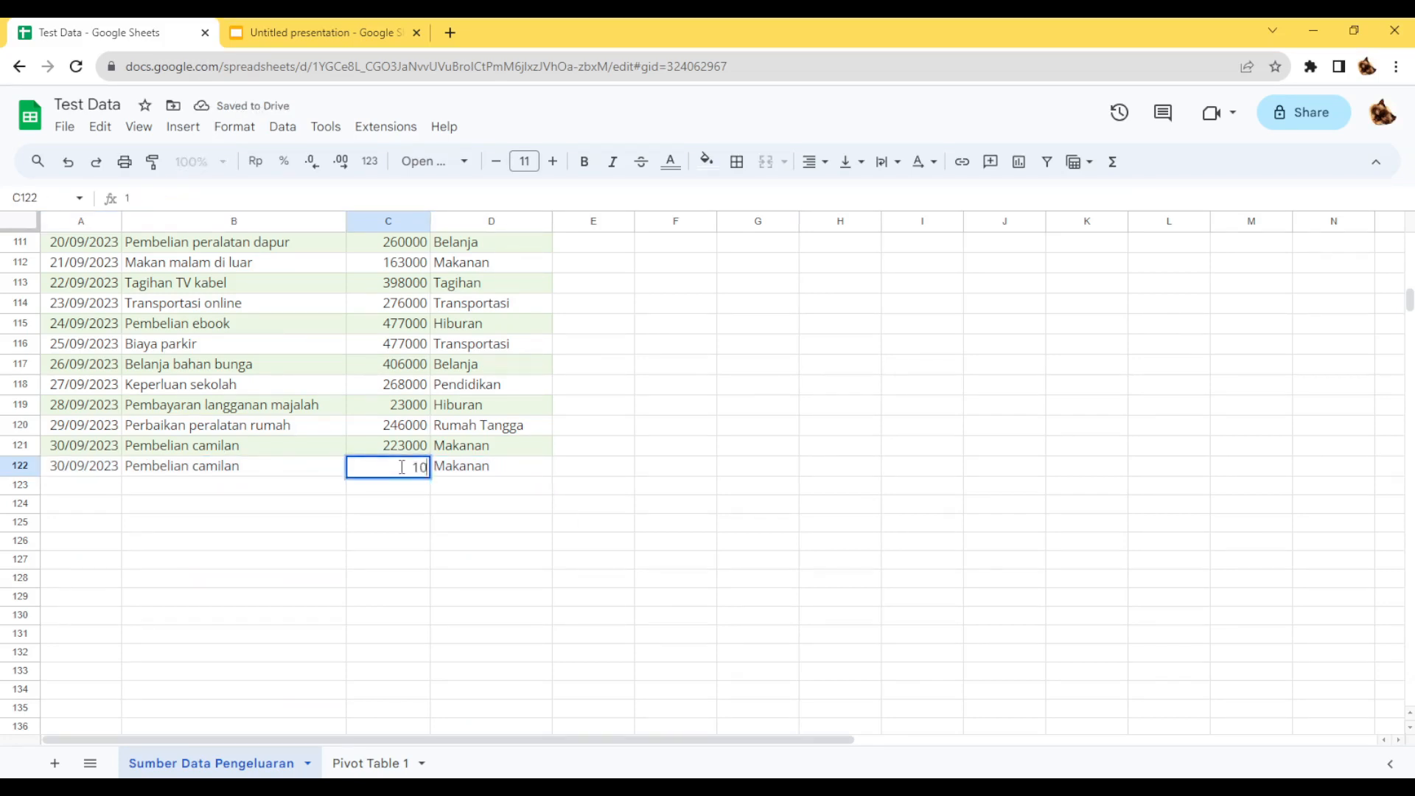
type("000")
key("Return")
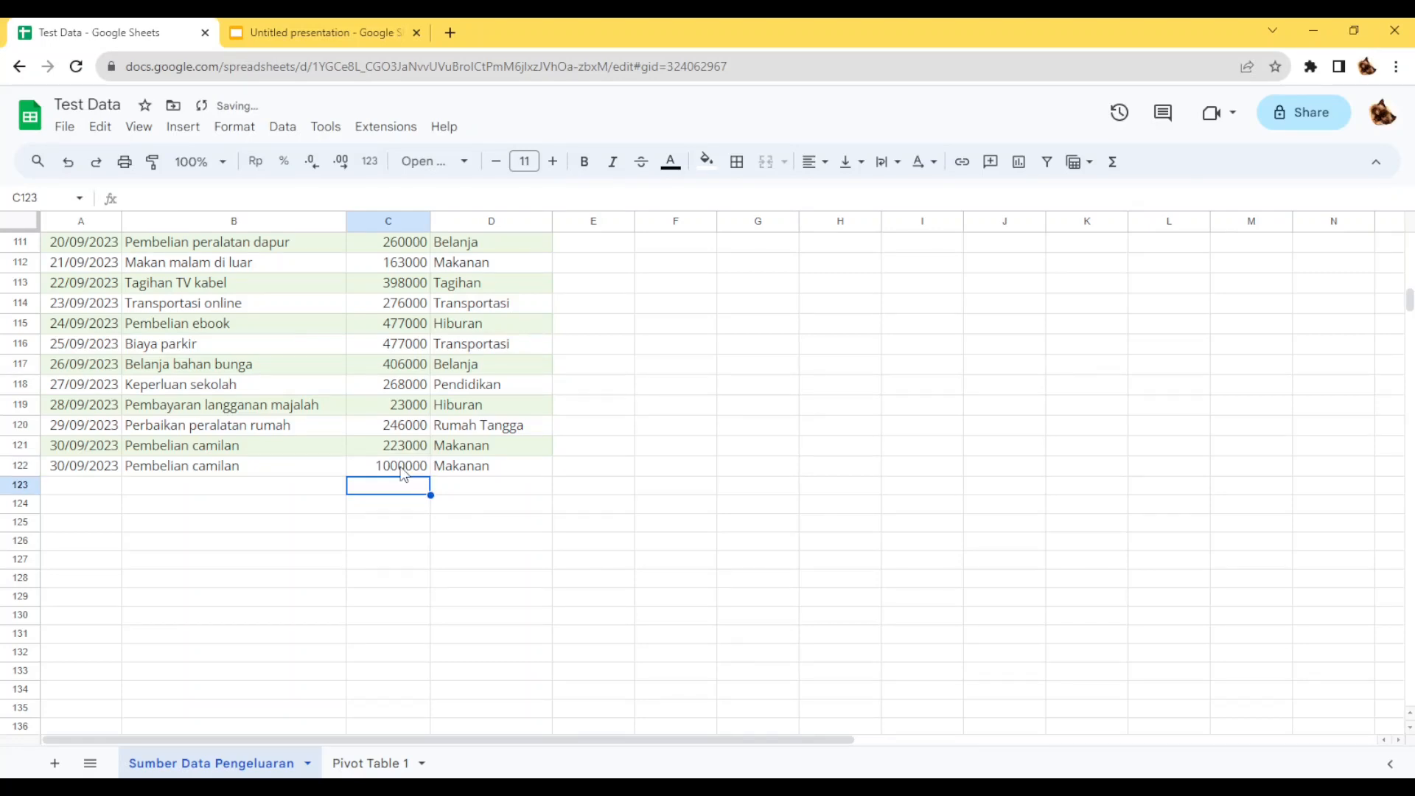
Include the value 1000000 in the JUMLAH filter of the category pivot table on the "Pivot Table 1" sheet.
left_click(366, 765)
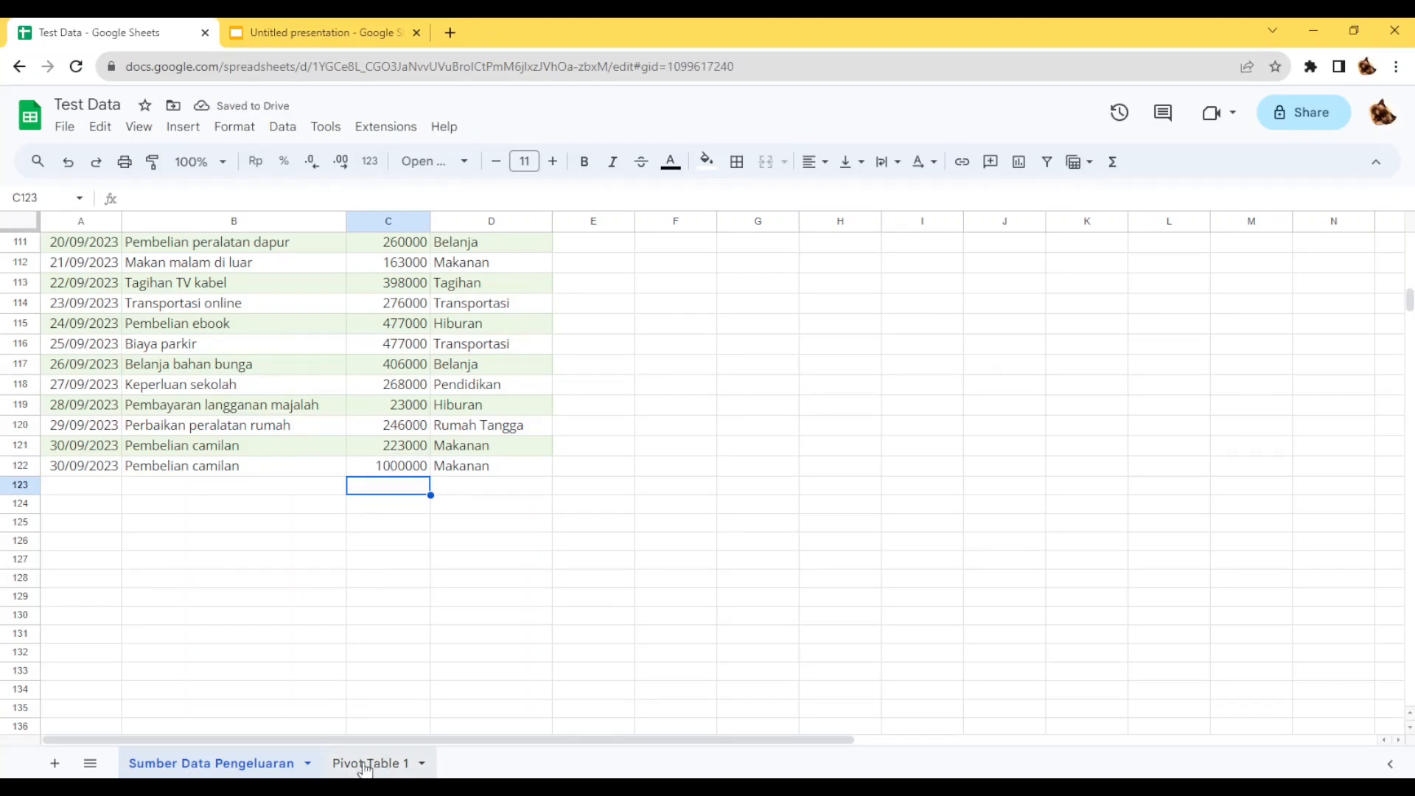
mouse_move(193, 605)
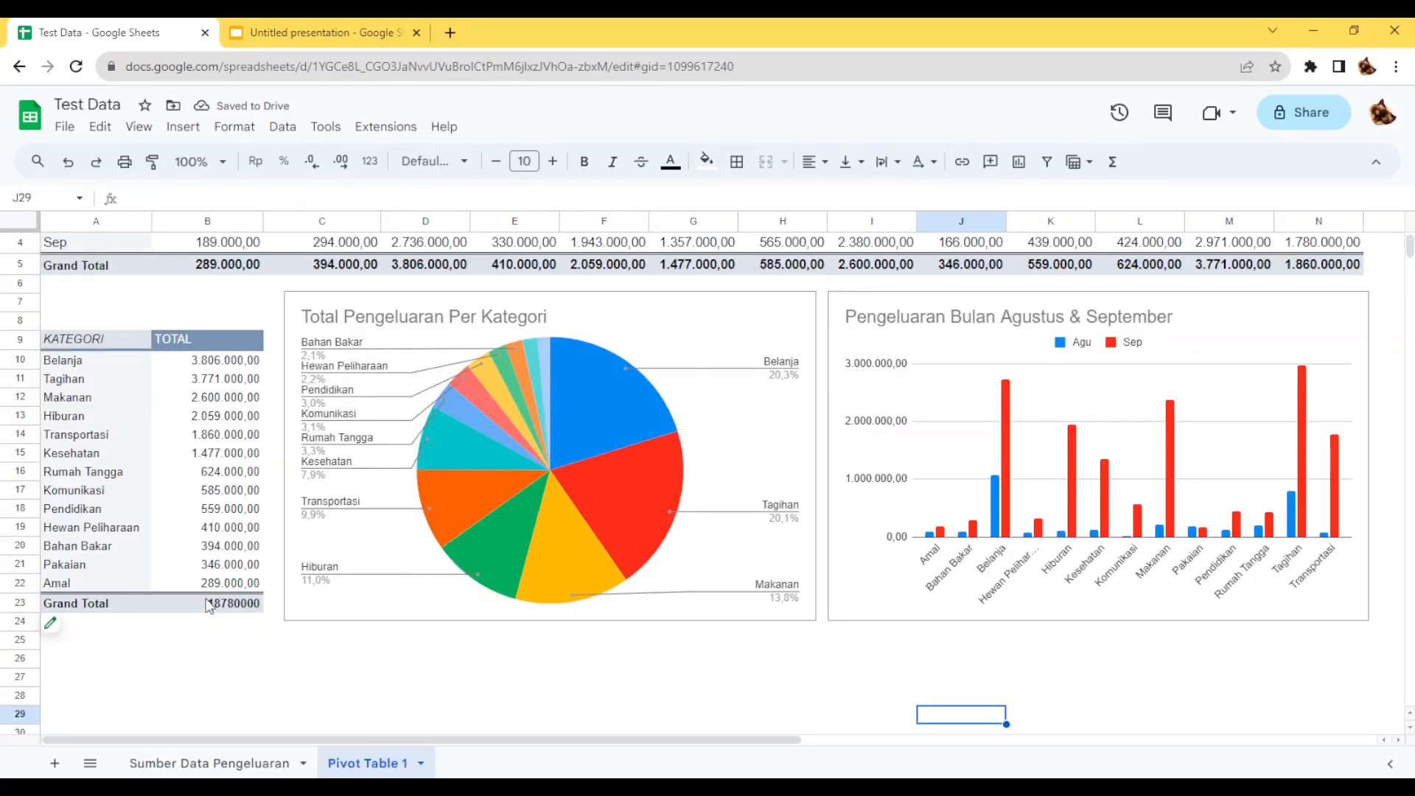
left_click(60, 631)
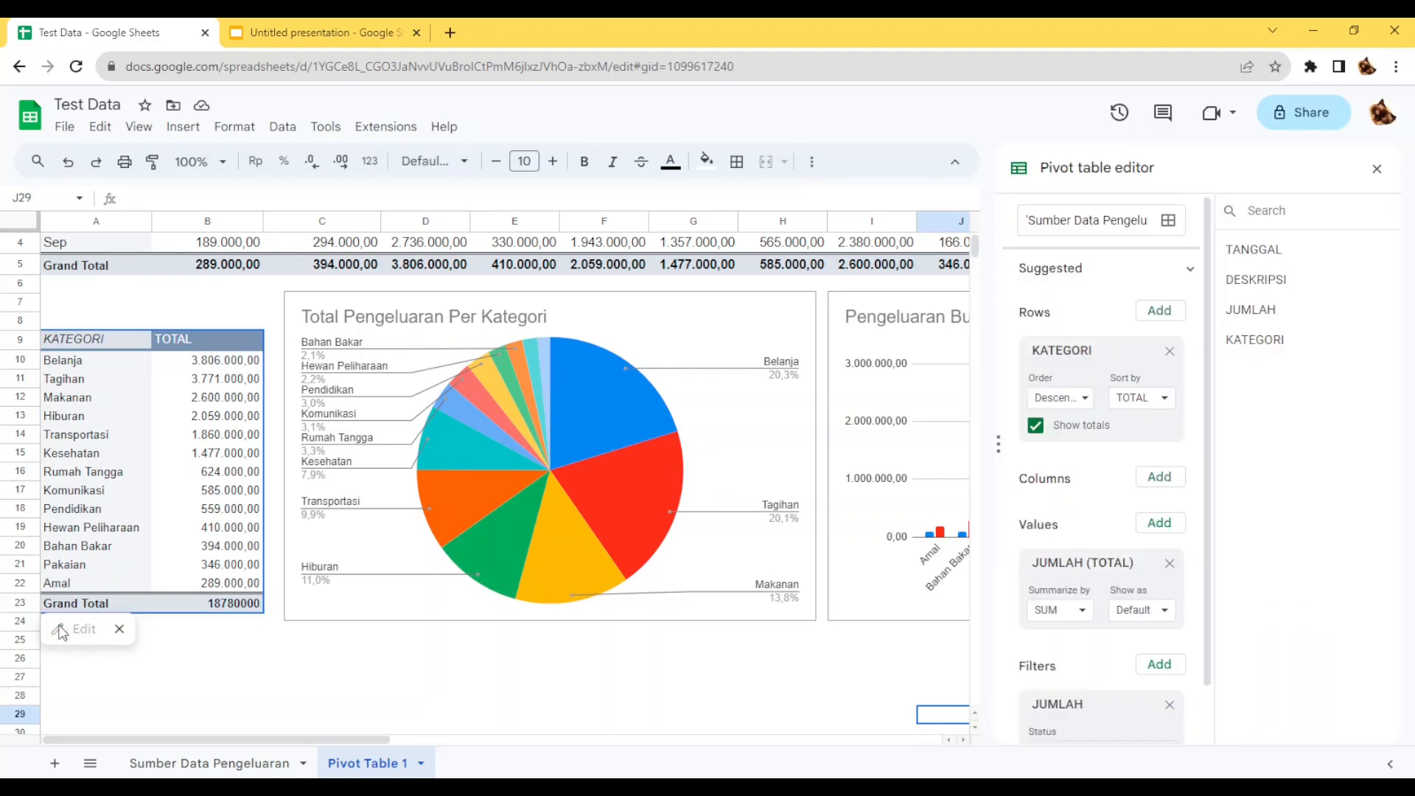
scroll(1089, 646, "down", 1)
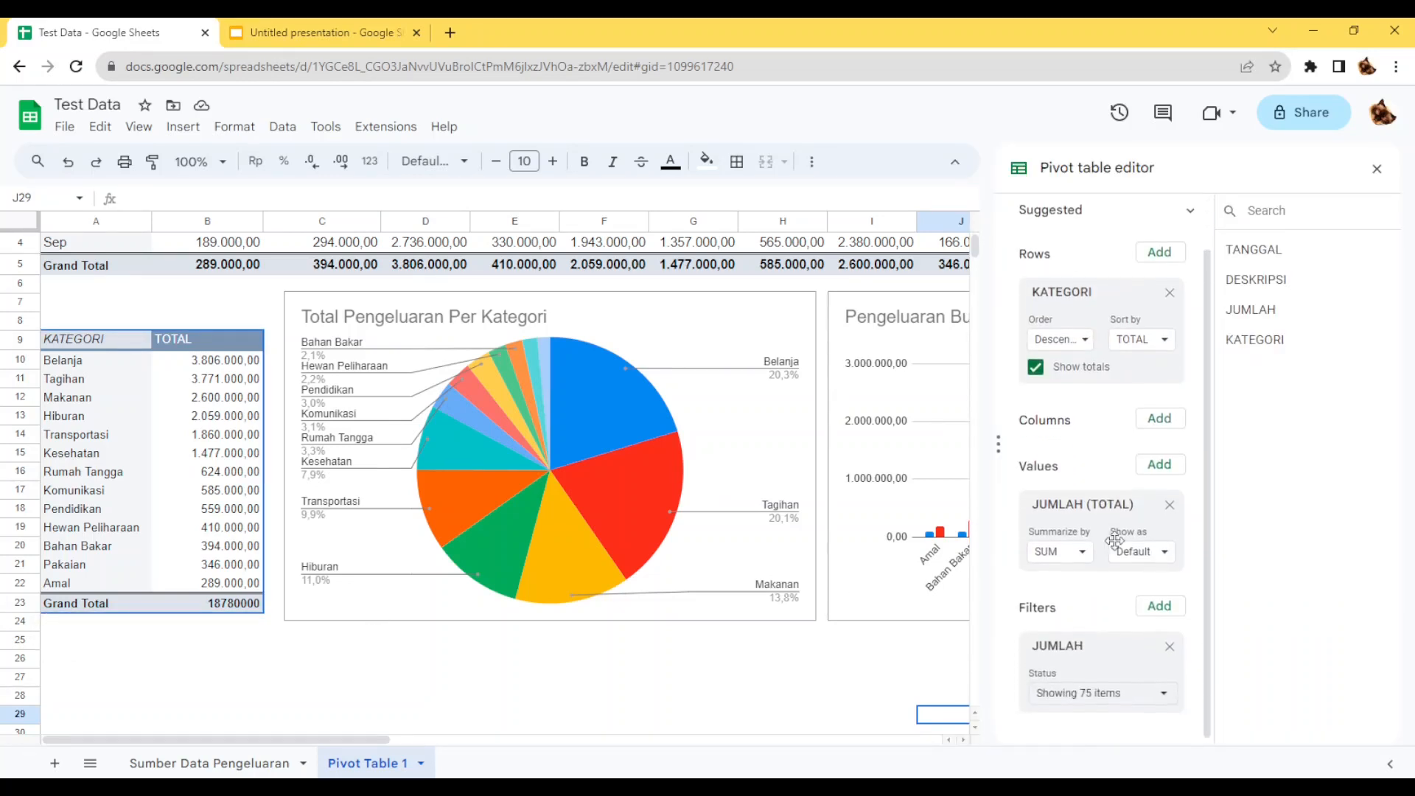
left_click(1076, 687)
scroll(1172, 623, "down", 3)
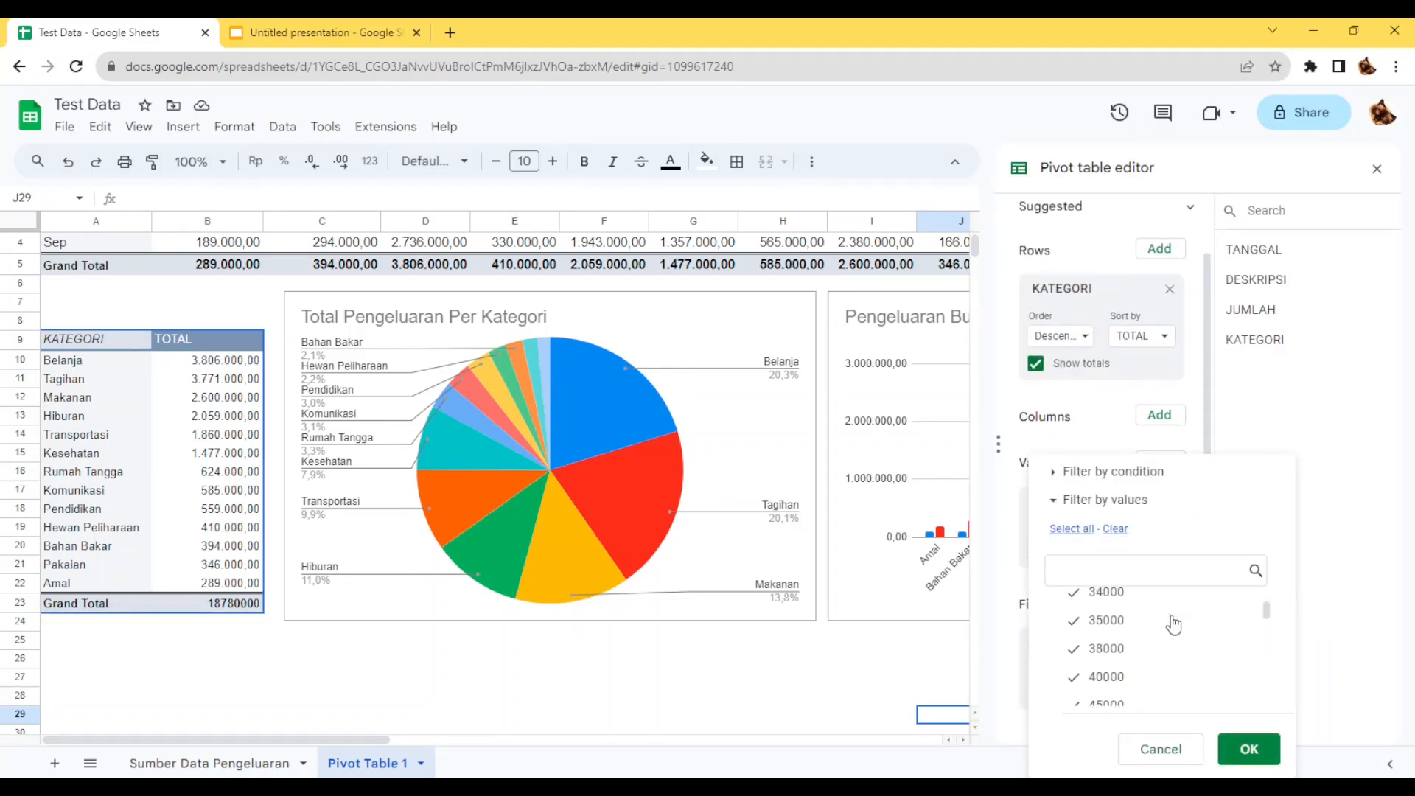
left_click_drag(1267, 619, 1265, 691)
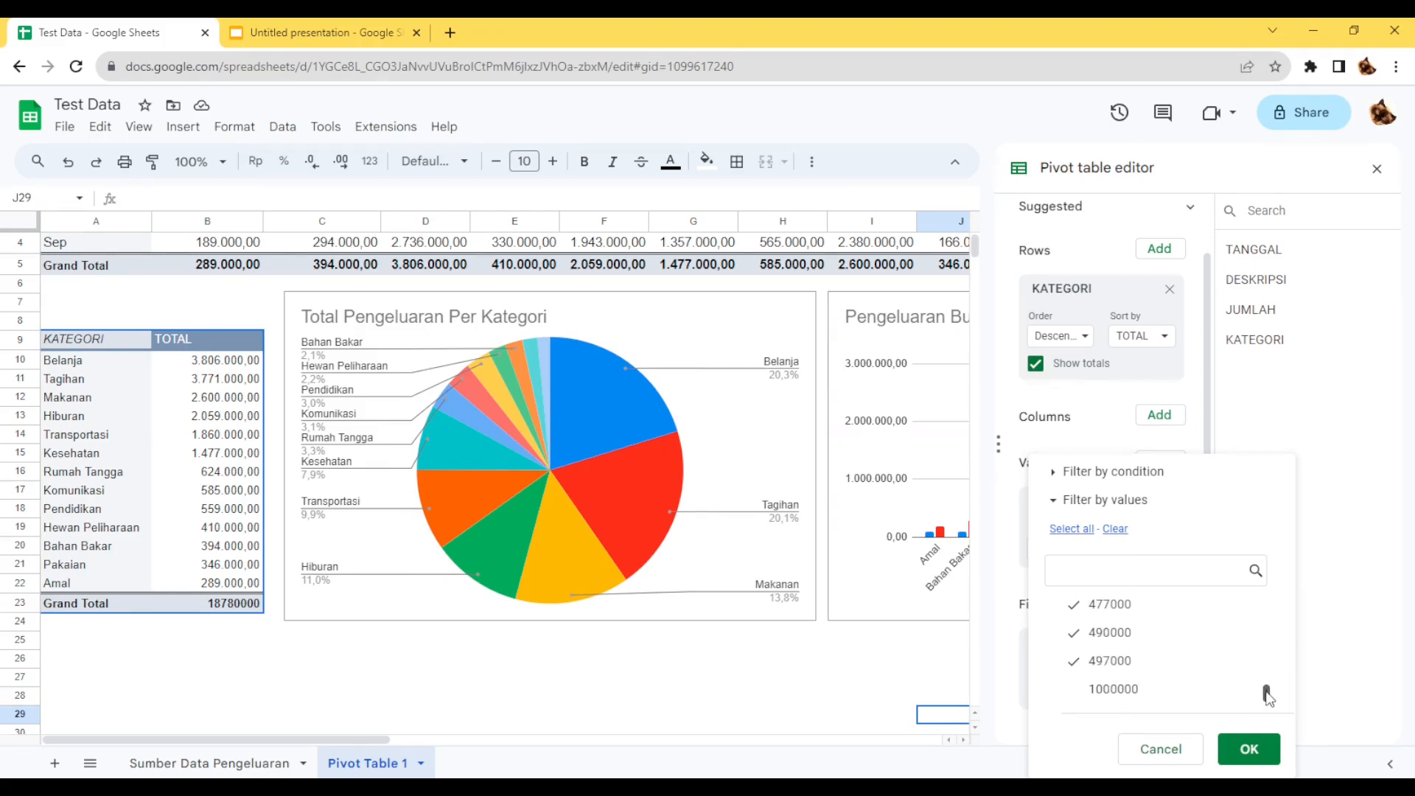
left_click(1080, 697)
left_click_drag(1266, 691, 1264, 589)
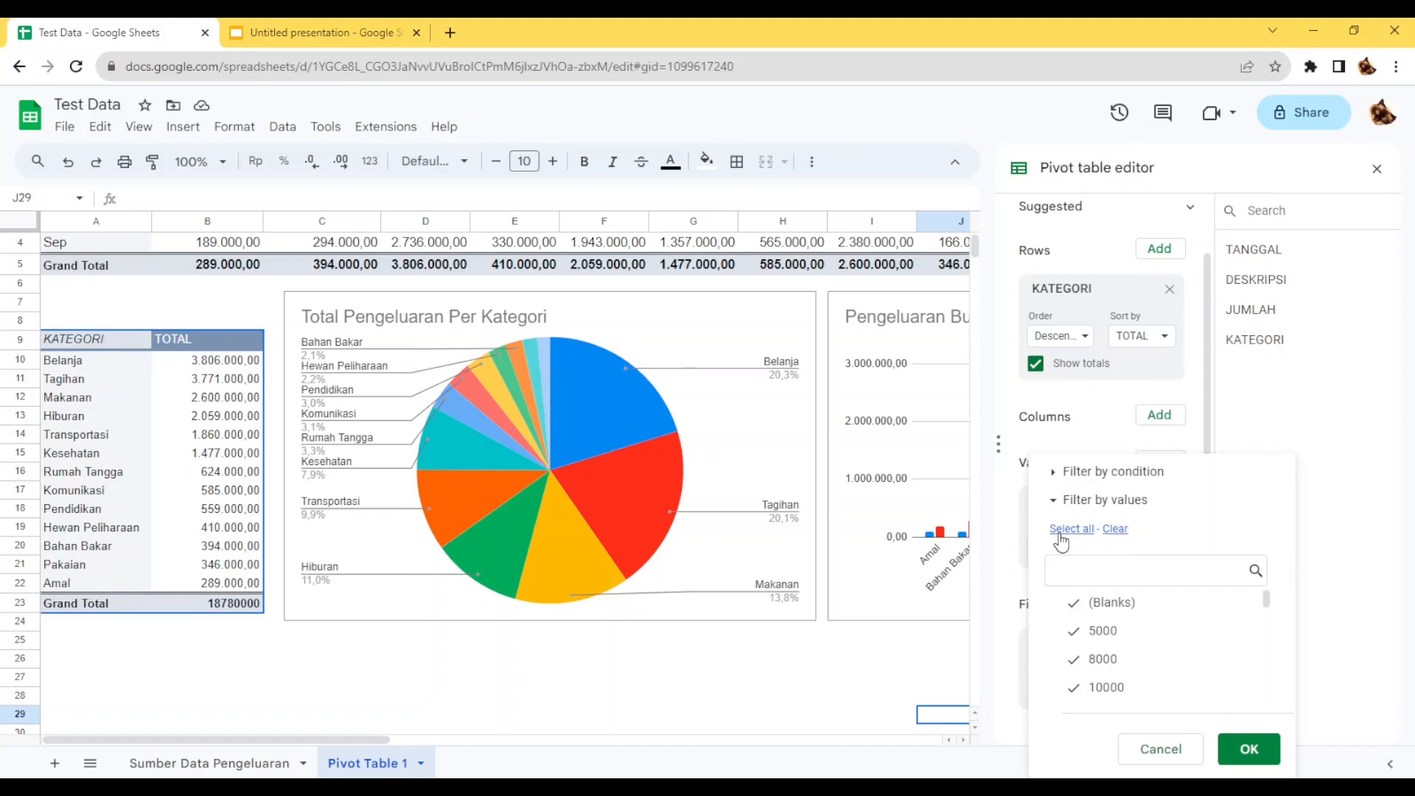
left_click(1120, 612)
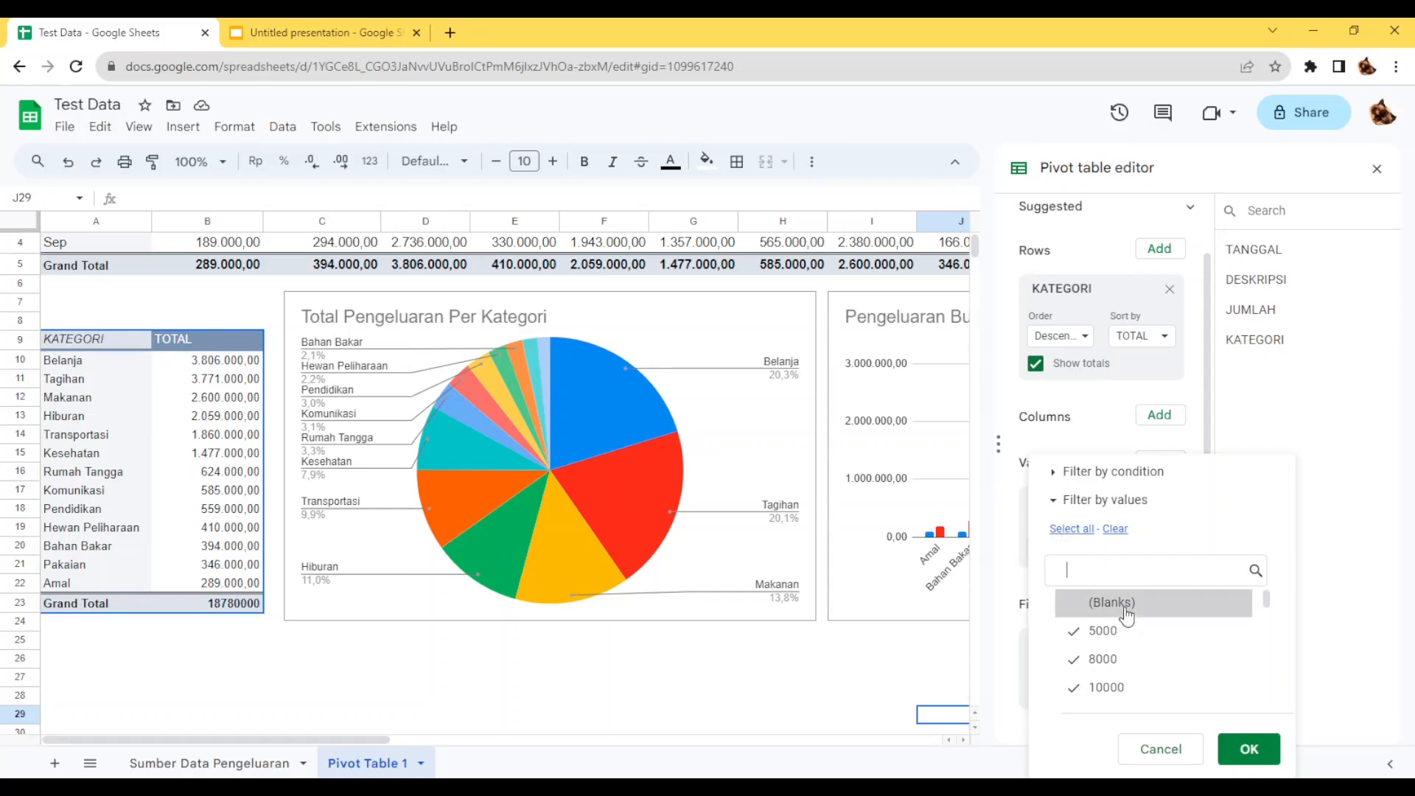
left_click(1238, 747)
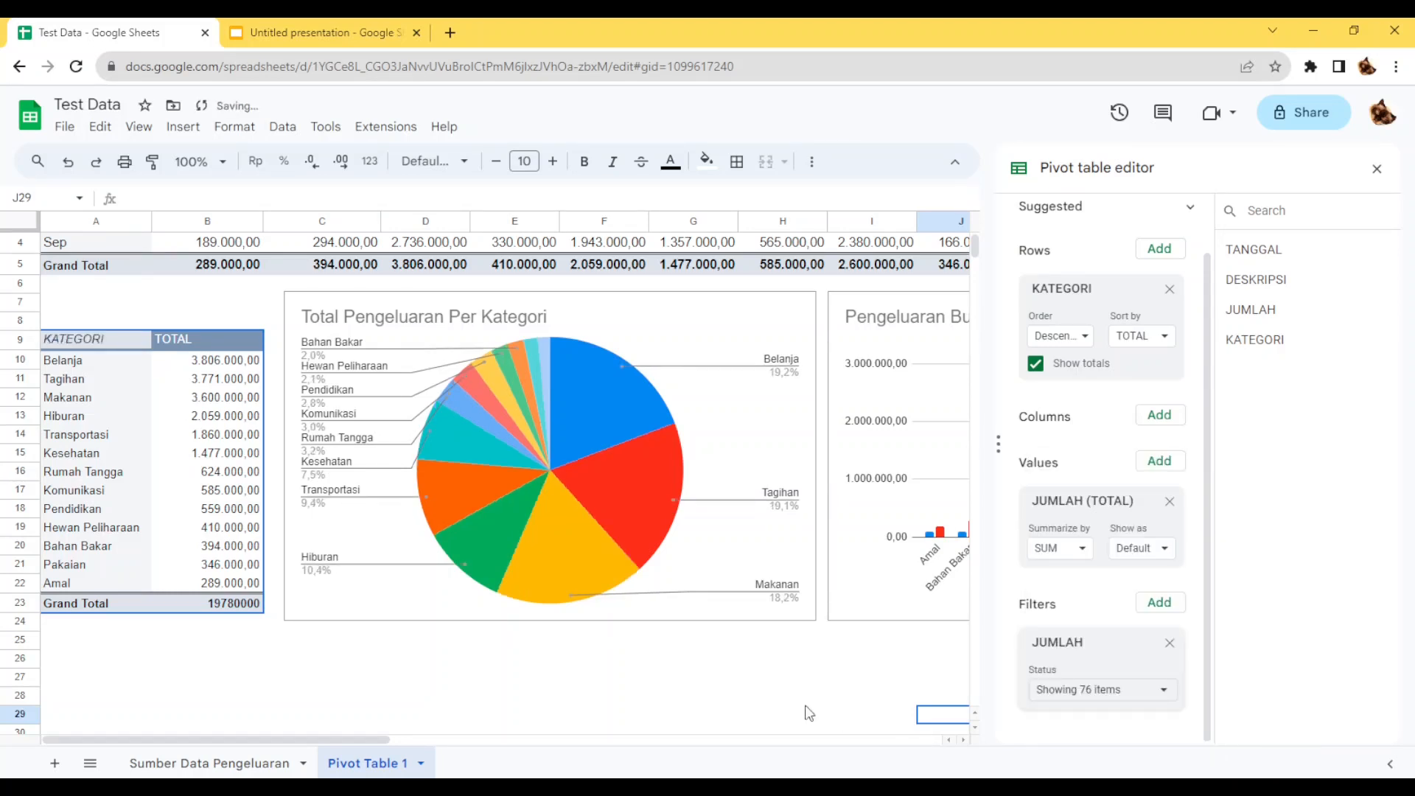
left_click(759, 663)
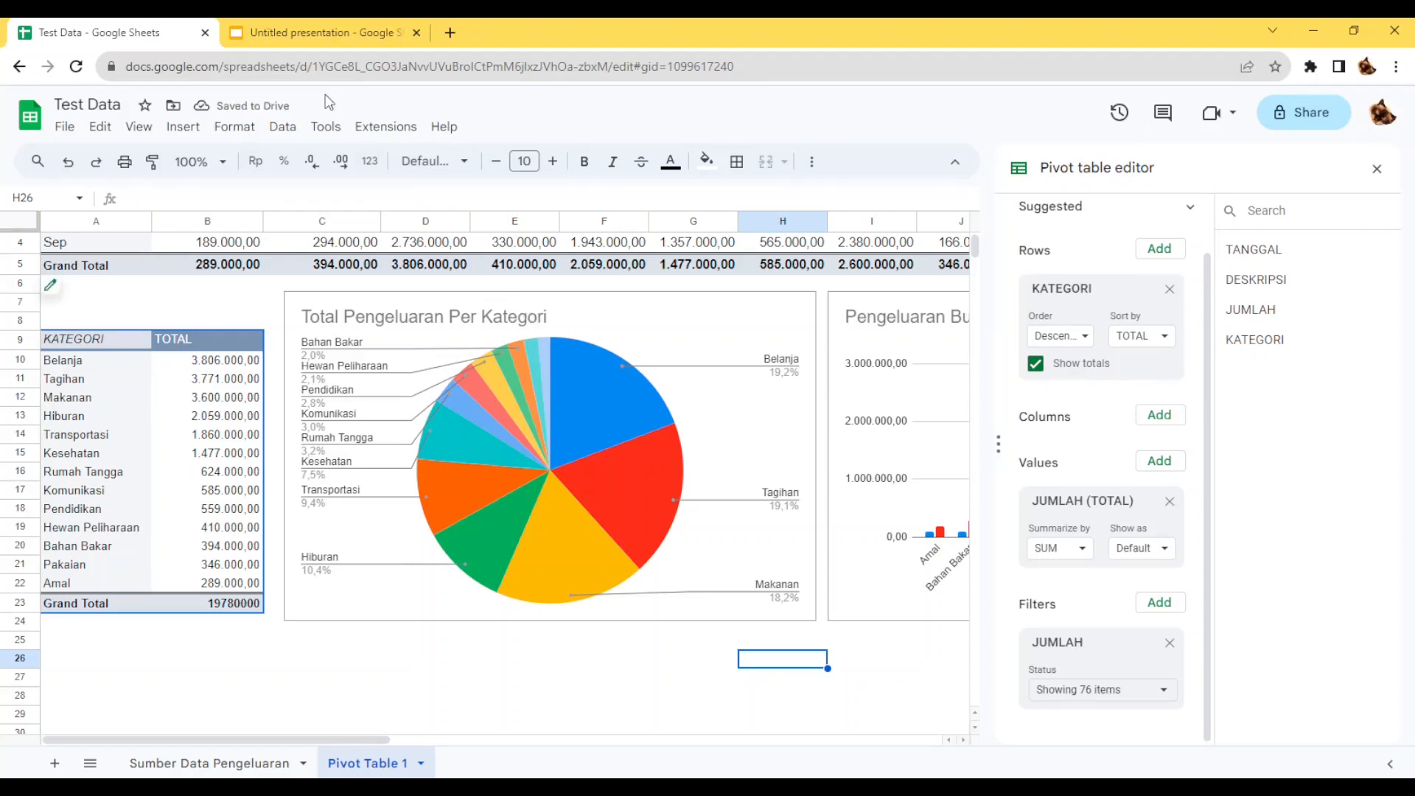
Switch to the Google Slides presentation and update the linked pie chart from Test Data.
left_click(317, 33)
mouse_move(1092, 337)
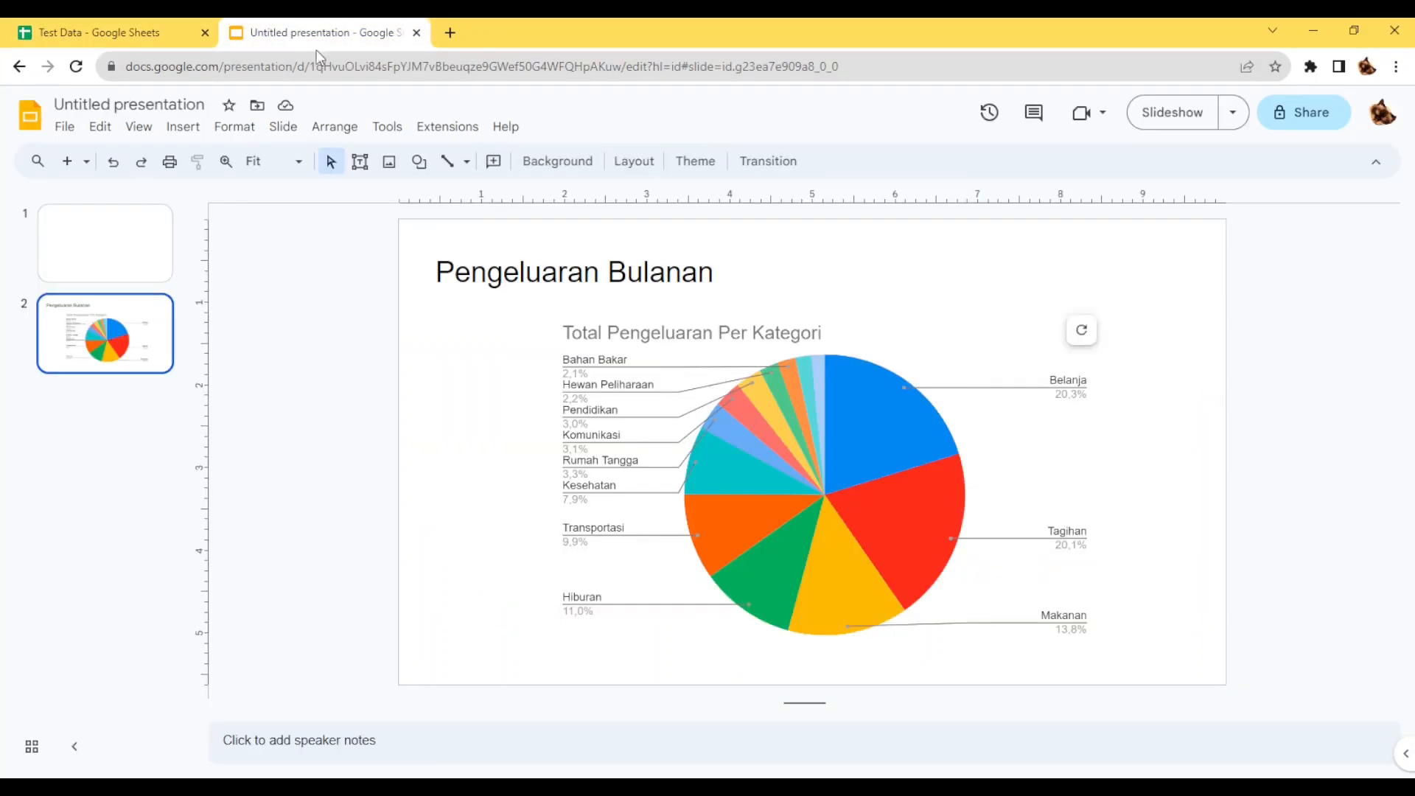
left_click(1083, 331)
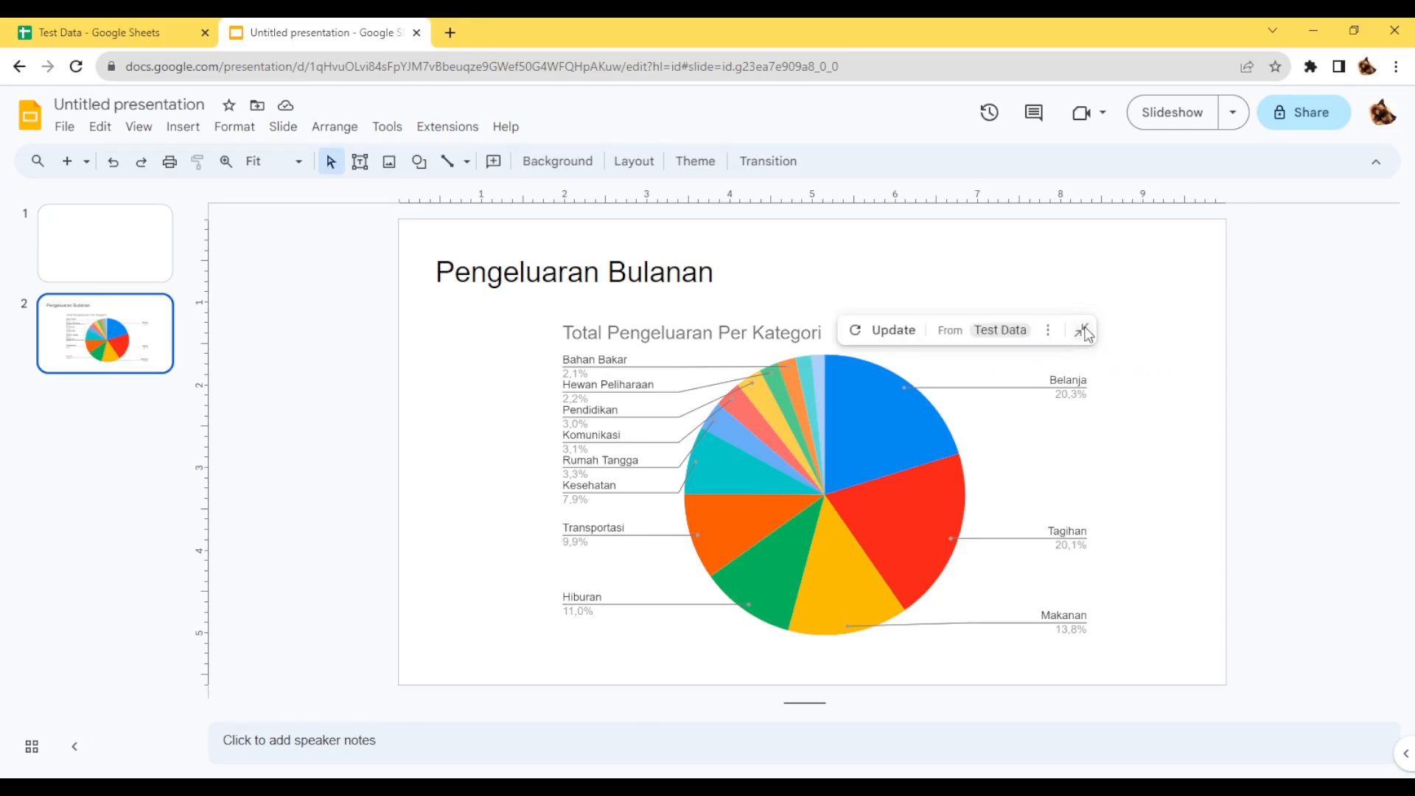
left_click(894, 337)
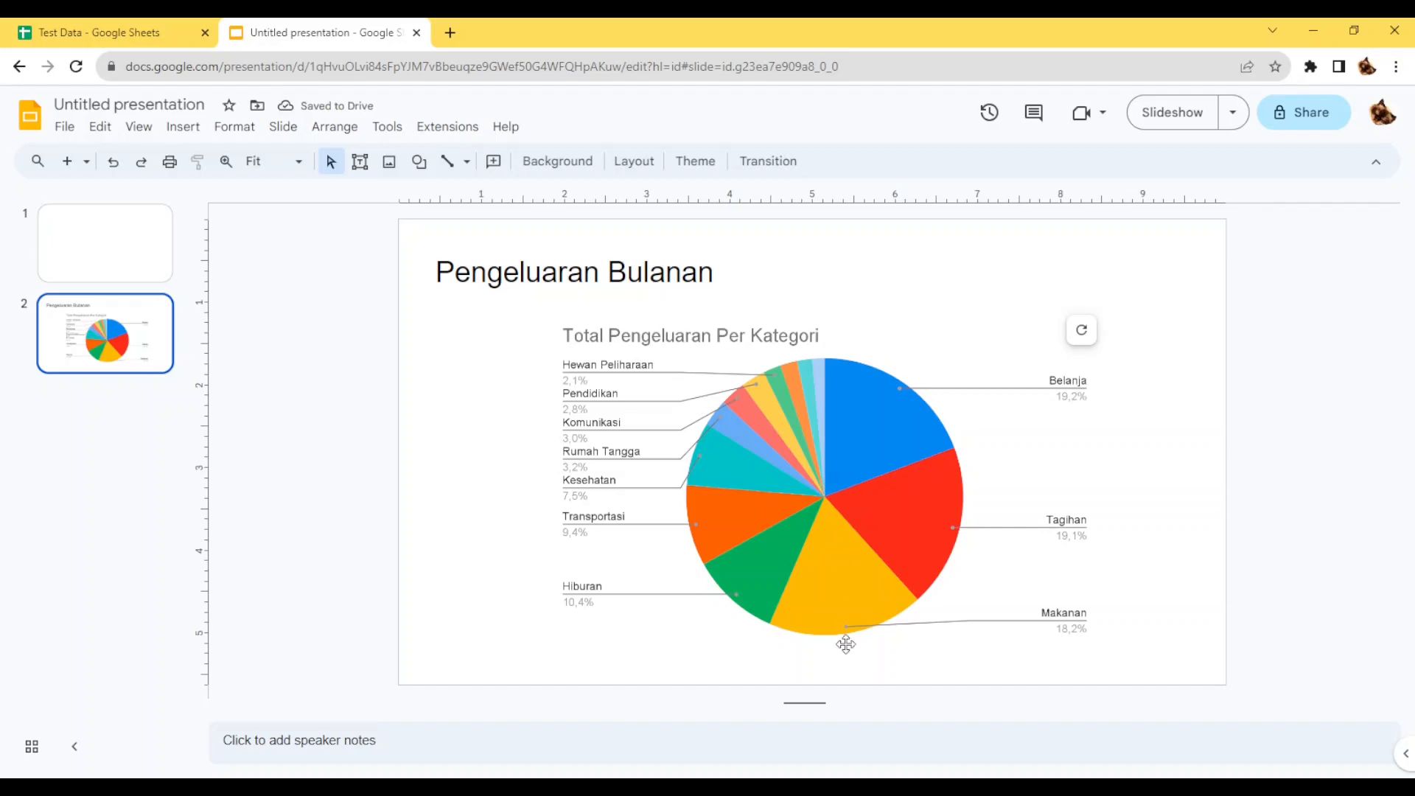
Back in Google Sheets, copy row 122 of "Sumber Data Pengeluaran" into the ten rows A123:D132.
left_click(87, 34)
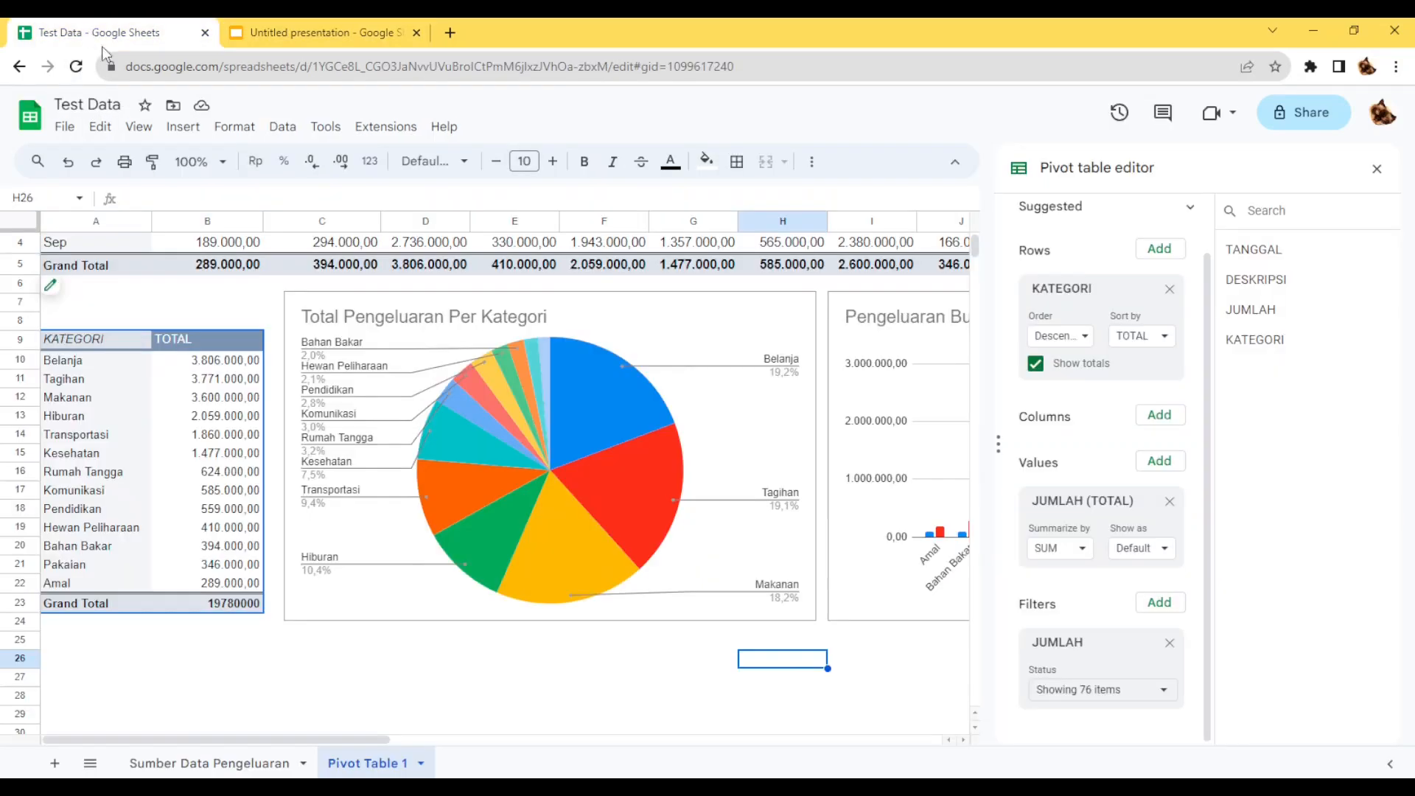
left_click(225, 771)
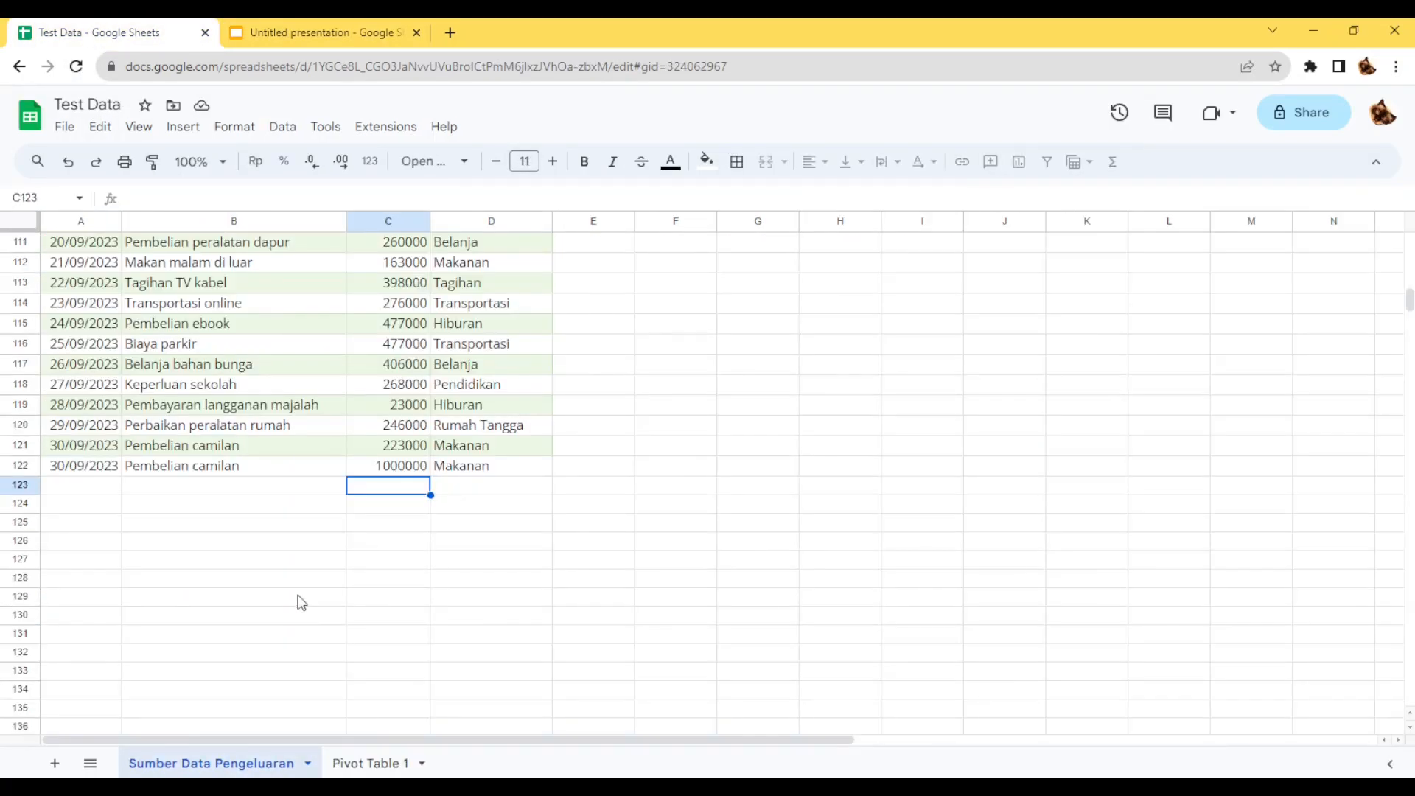
left_click_drag(80, 472, 507, 474)
key("ctrl+c")
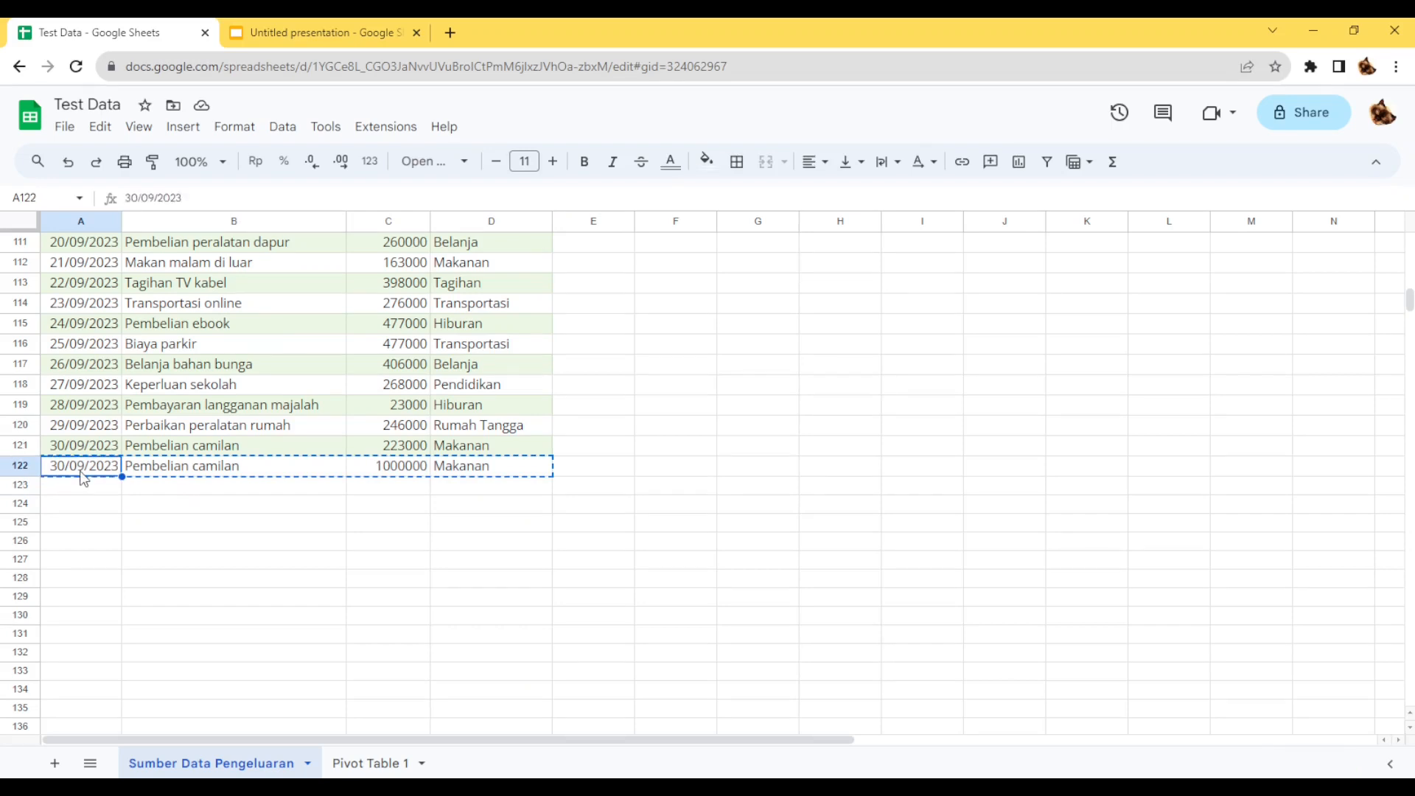
left_click(83, 490)
left_click_drag(83, 488, 87, 652)
key("ctrl+v")
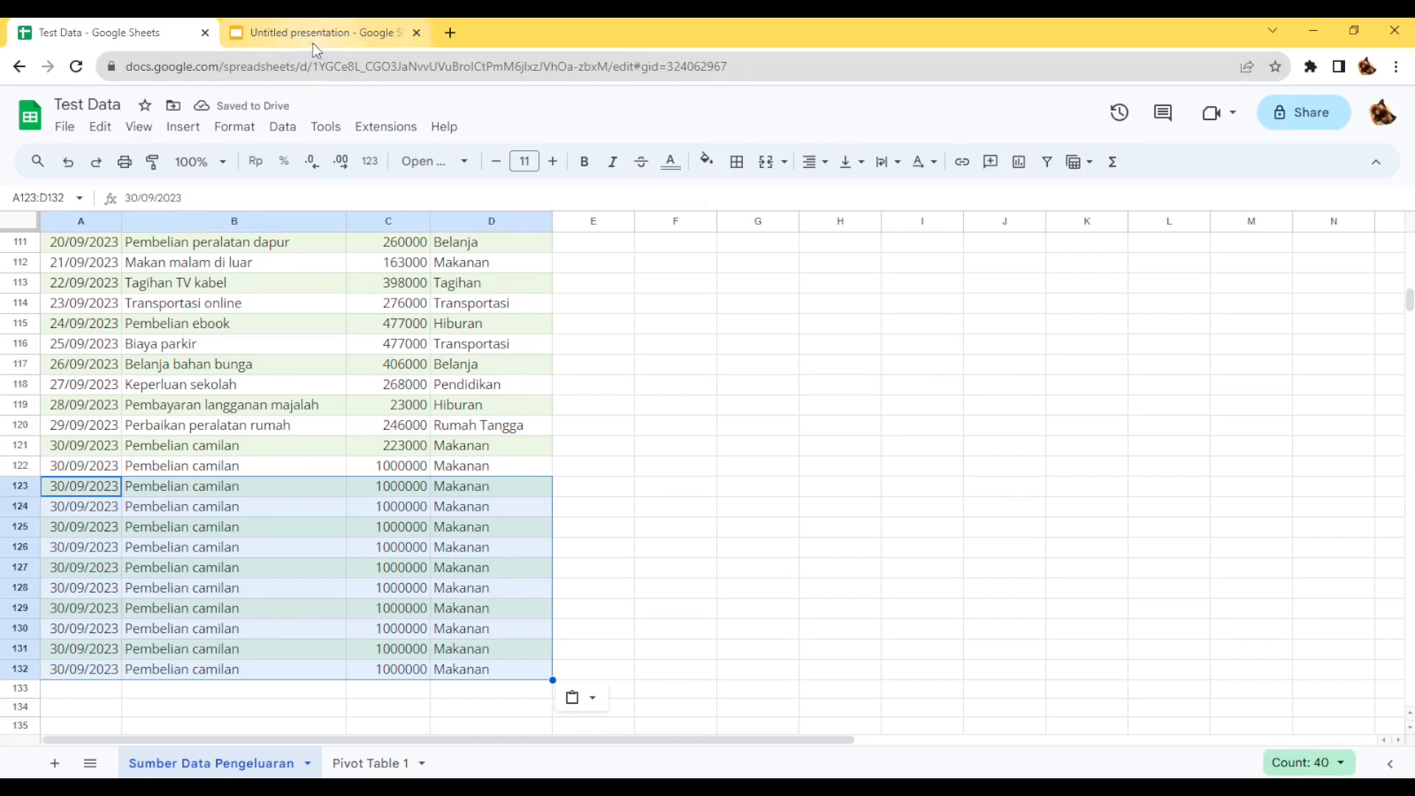
Reapply the category pivot table's JUMLAH value filter on "Pivot Table 1" with all values selected.
left_click(353, 761)
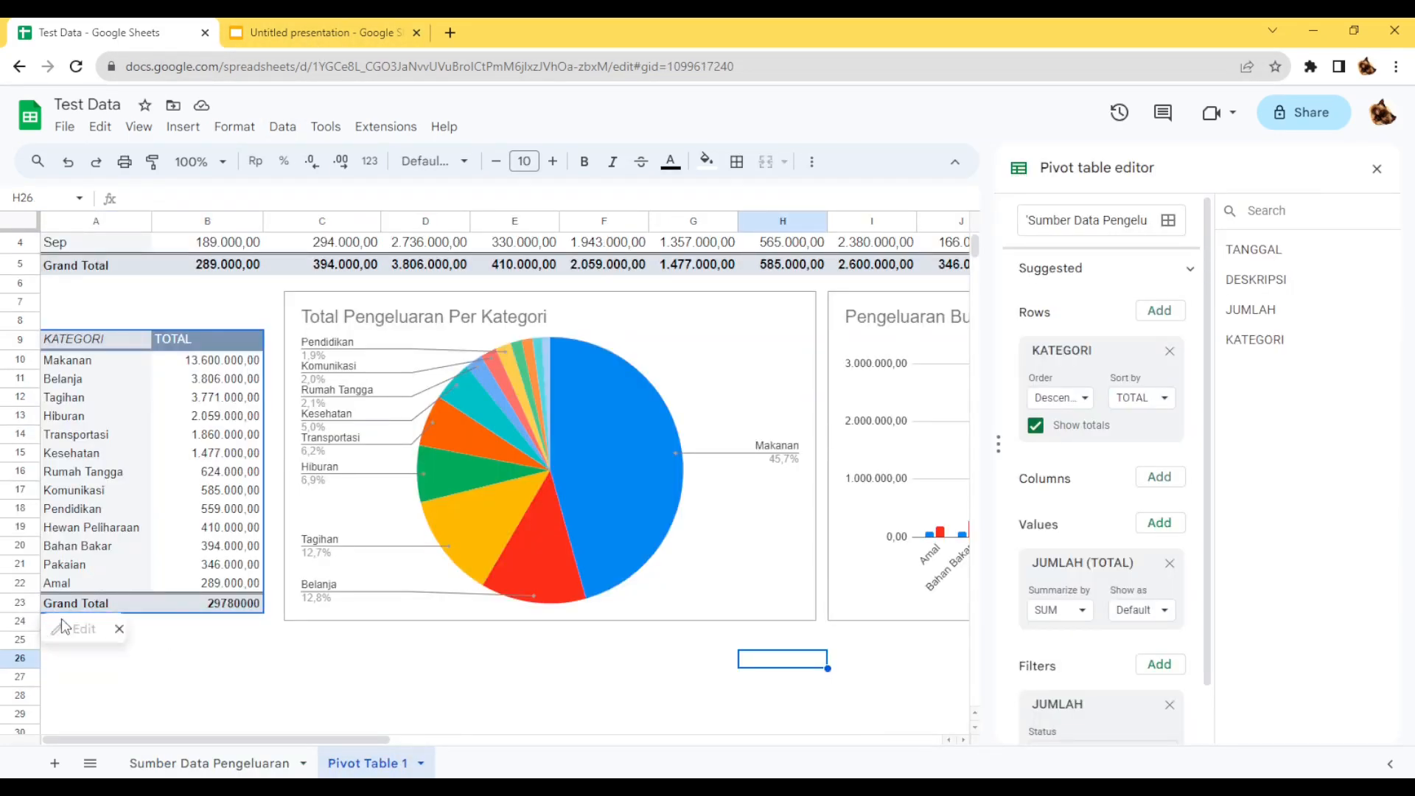
left_click(78, 566)
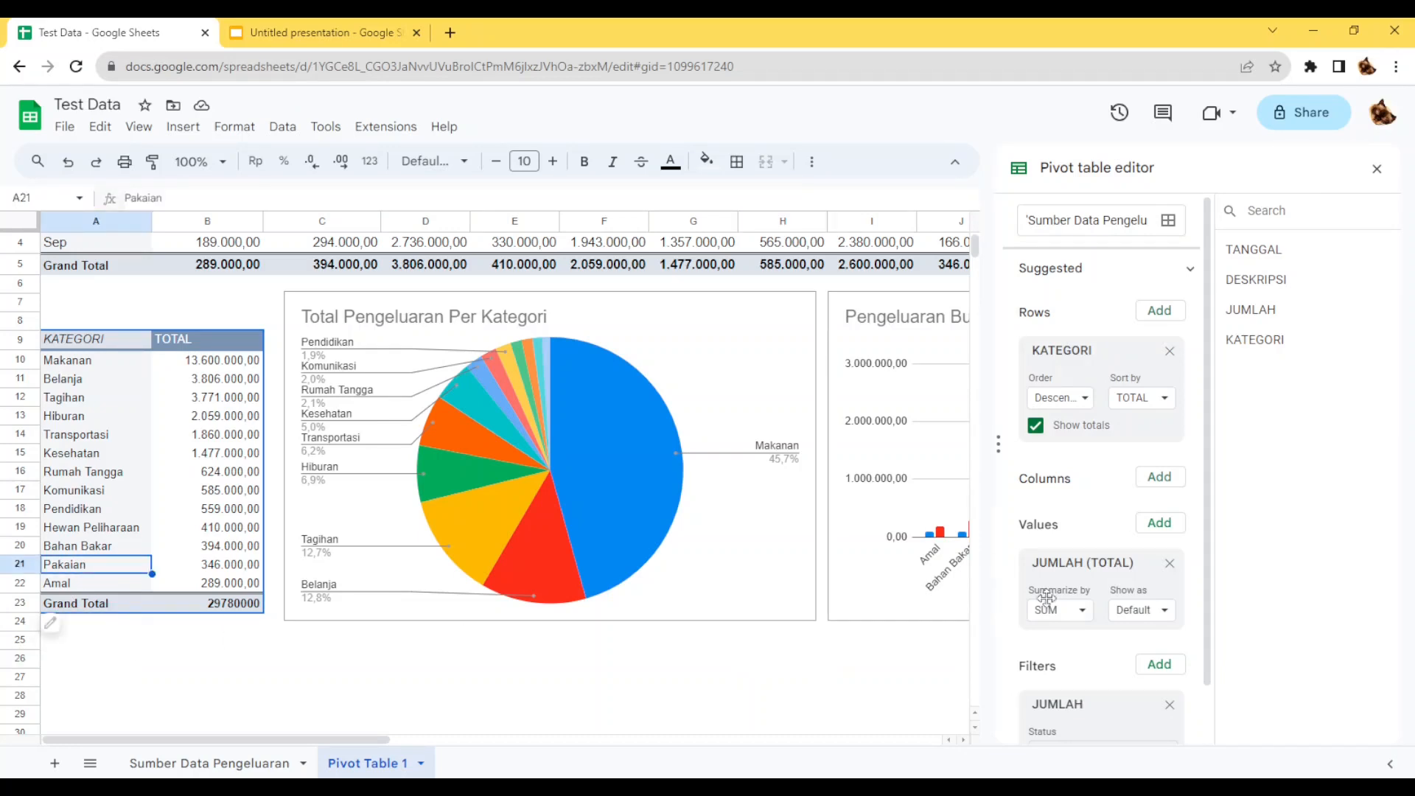
scroll(1065, 611, "down", 1)
left_click(1106, 693)
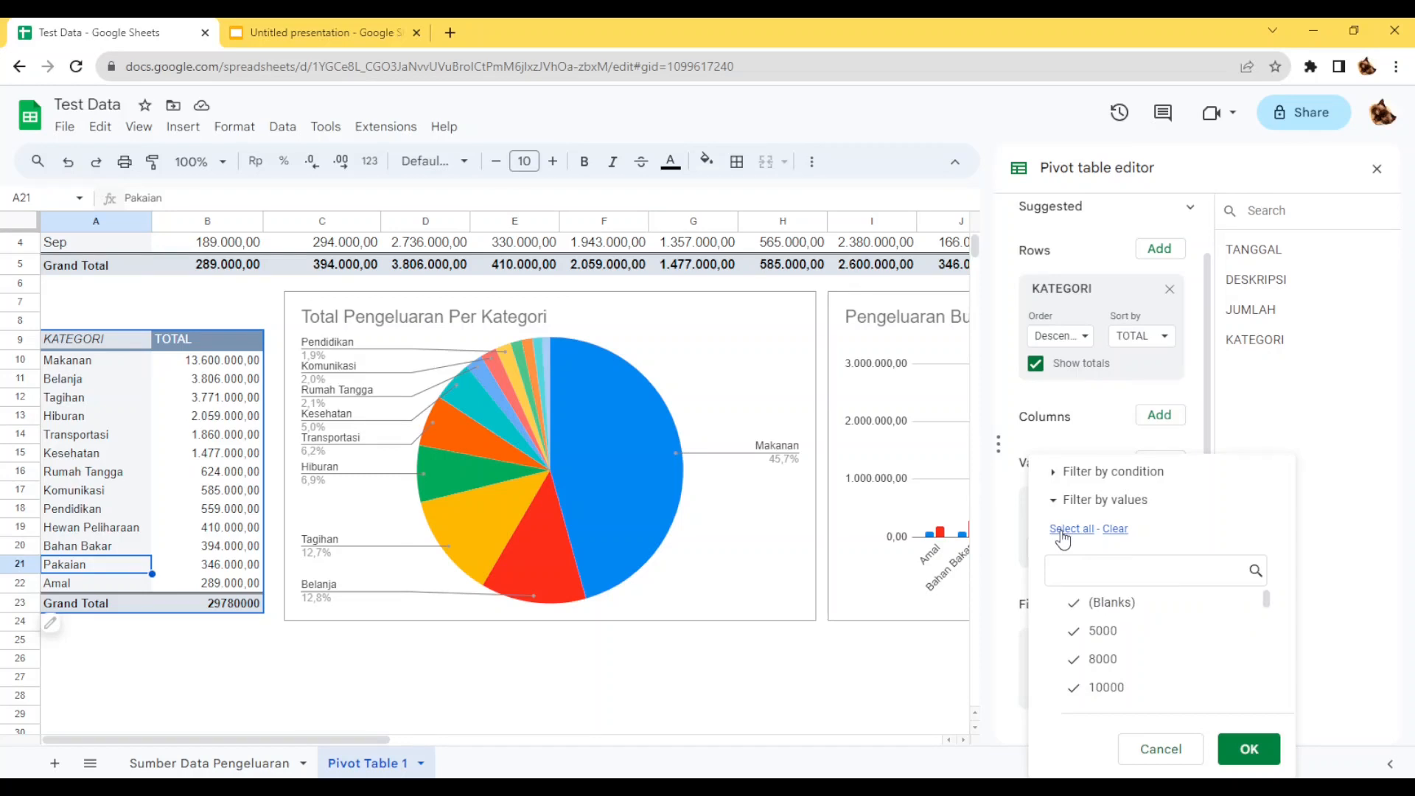
left_click(1245, 747)
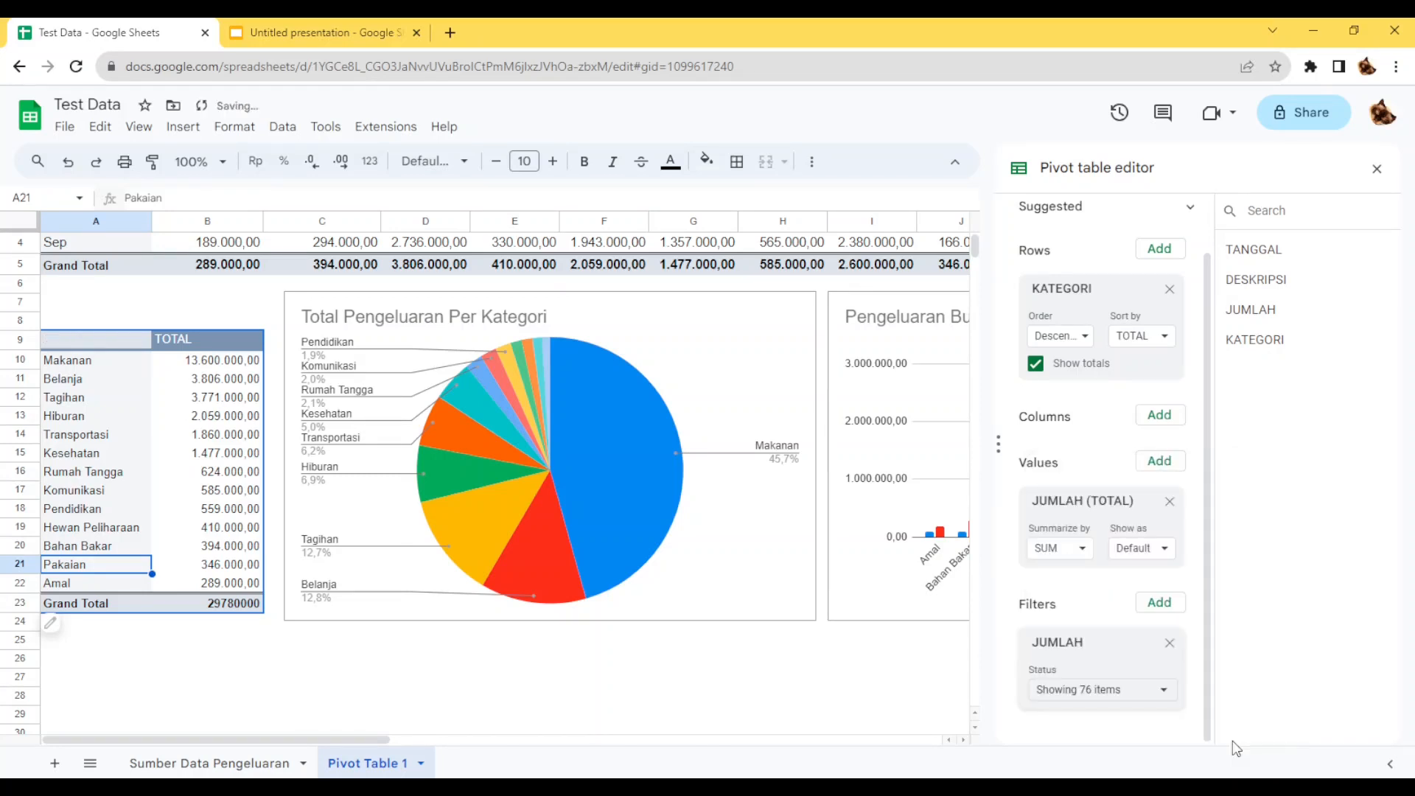
left_click(746, 678)
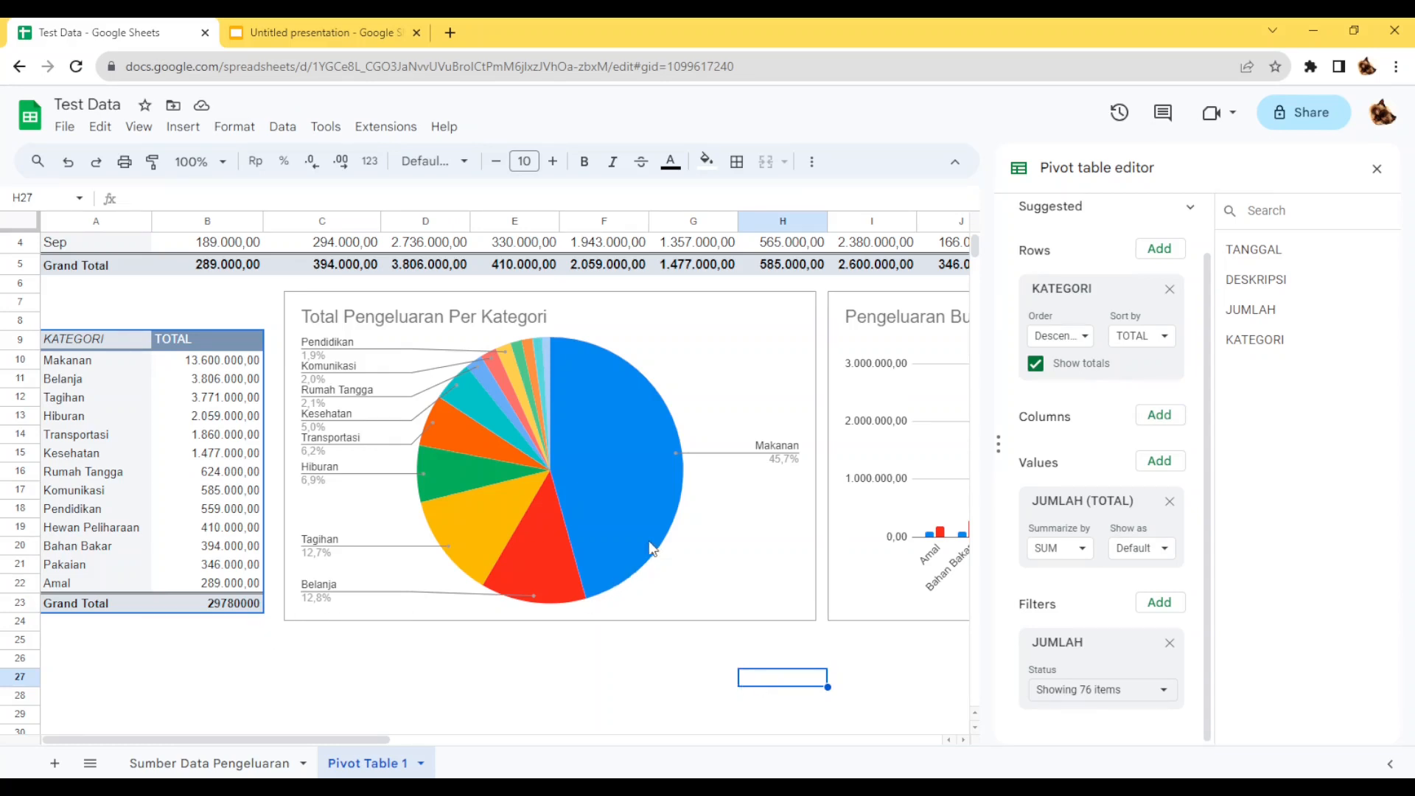
Return to Google Slides and refresh the linked "Total Pengeluaran Per Kategori" chart with the spreadsheet's new data.
left_click(329, 39)
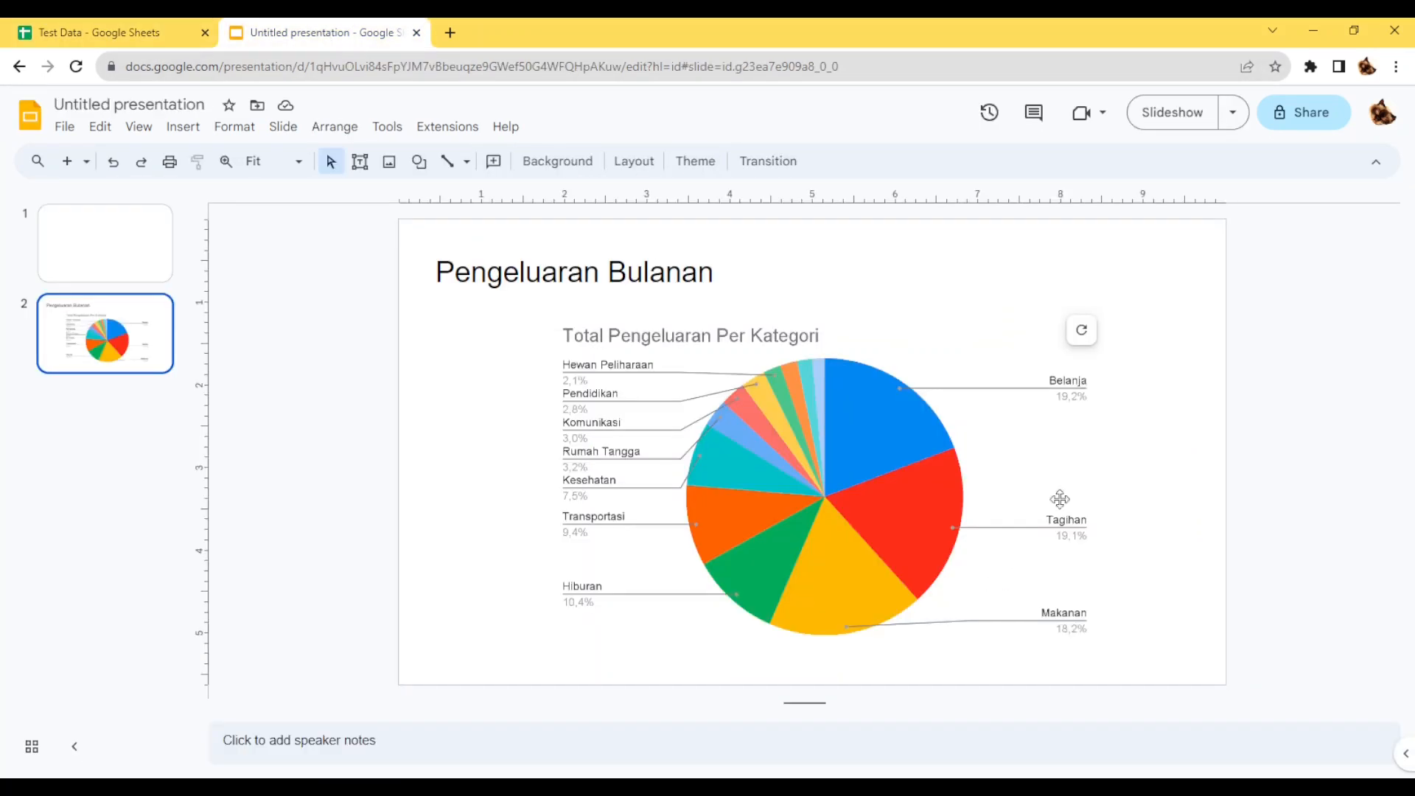
left_click(1081, 331)
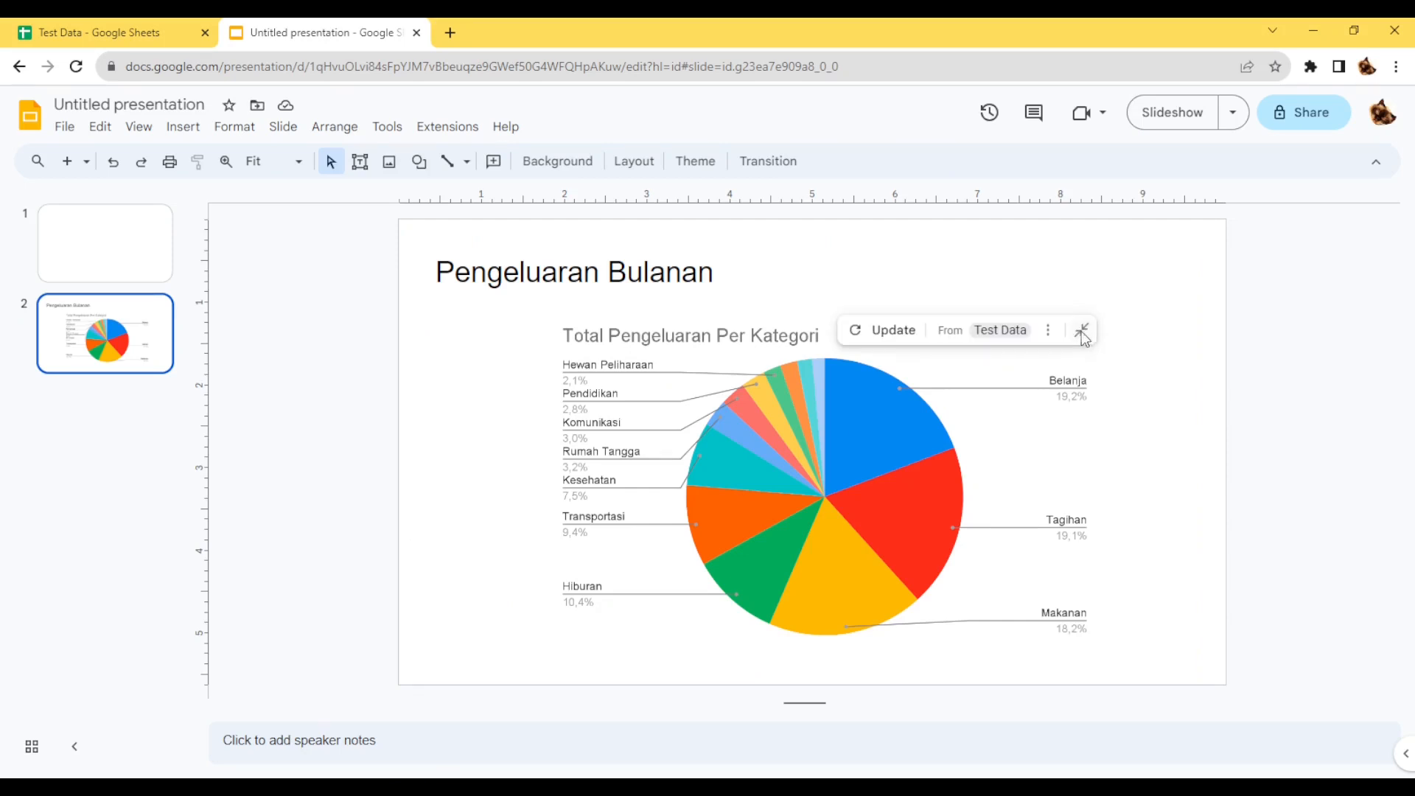
left_click(890, 336)
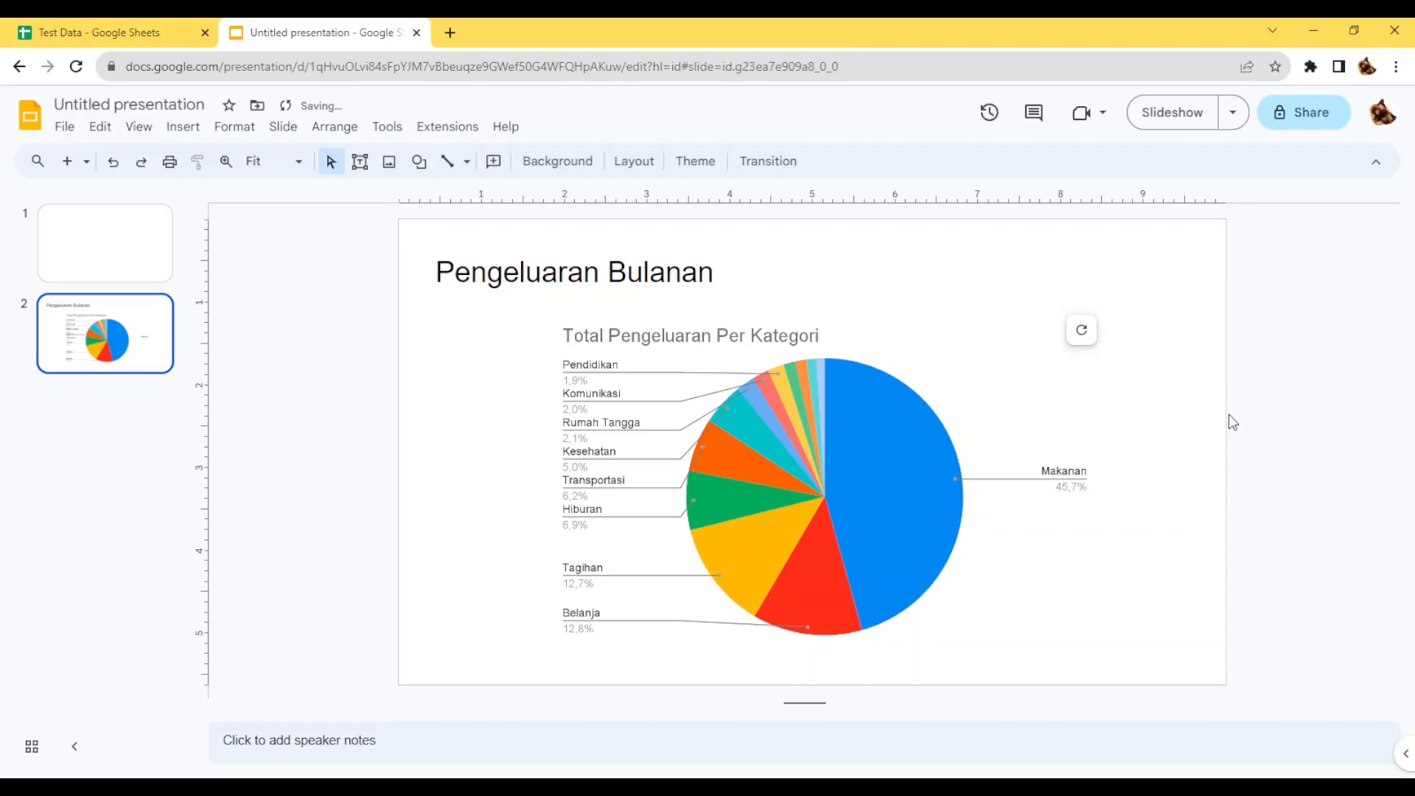
Remove the "Pengeluaran Bulanan" title from slide 2 and shift the linked pie chart slightly upward.
left_click(980, 377)
key("Up")
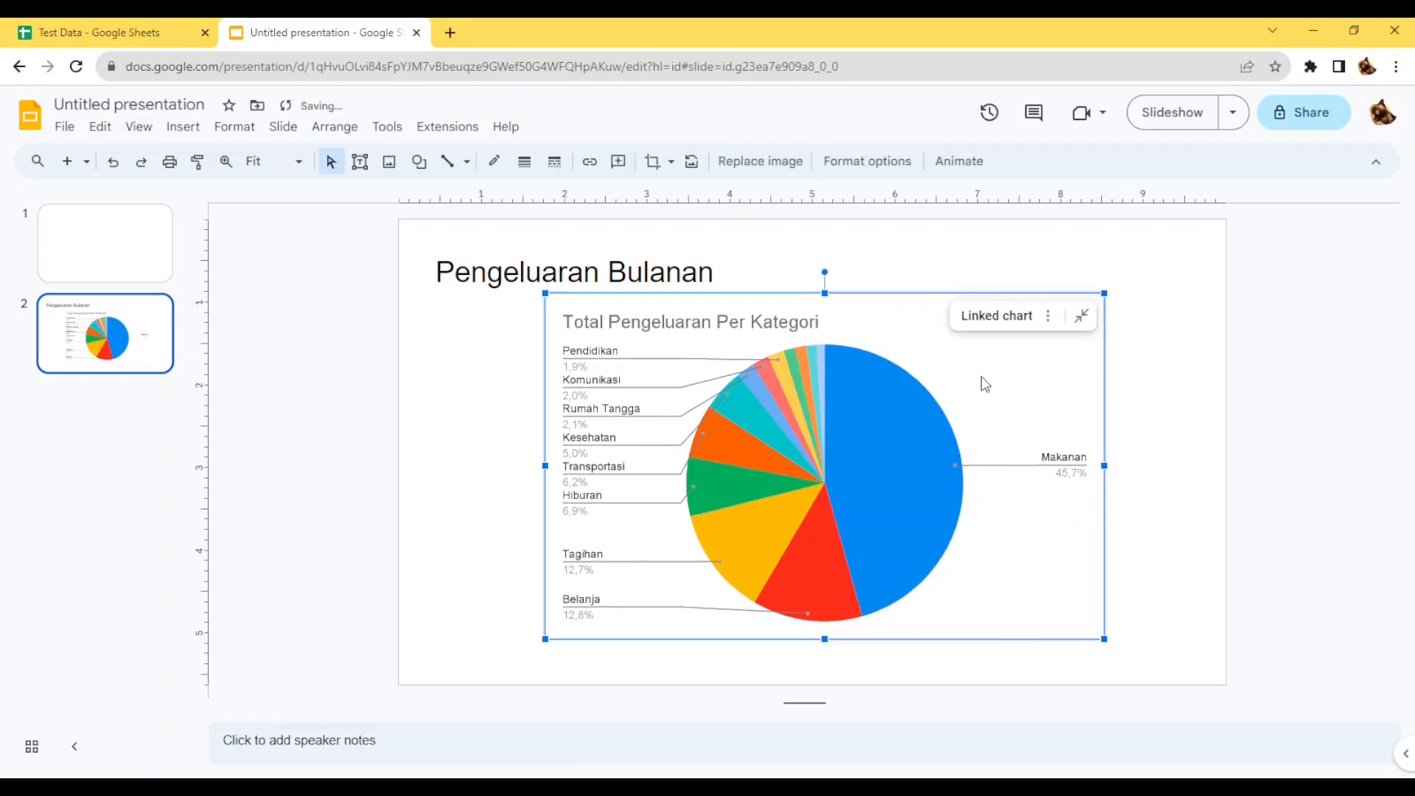
left_click(768, 233)
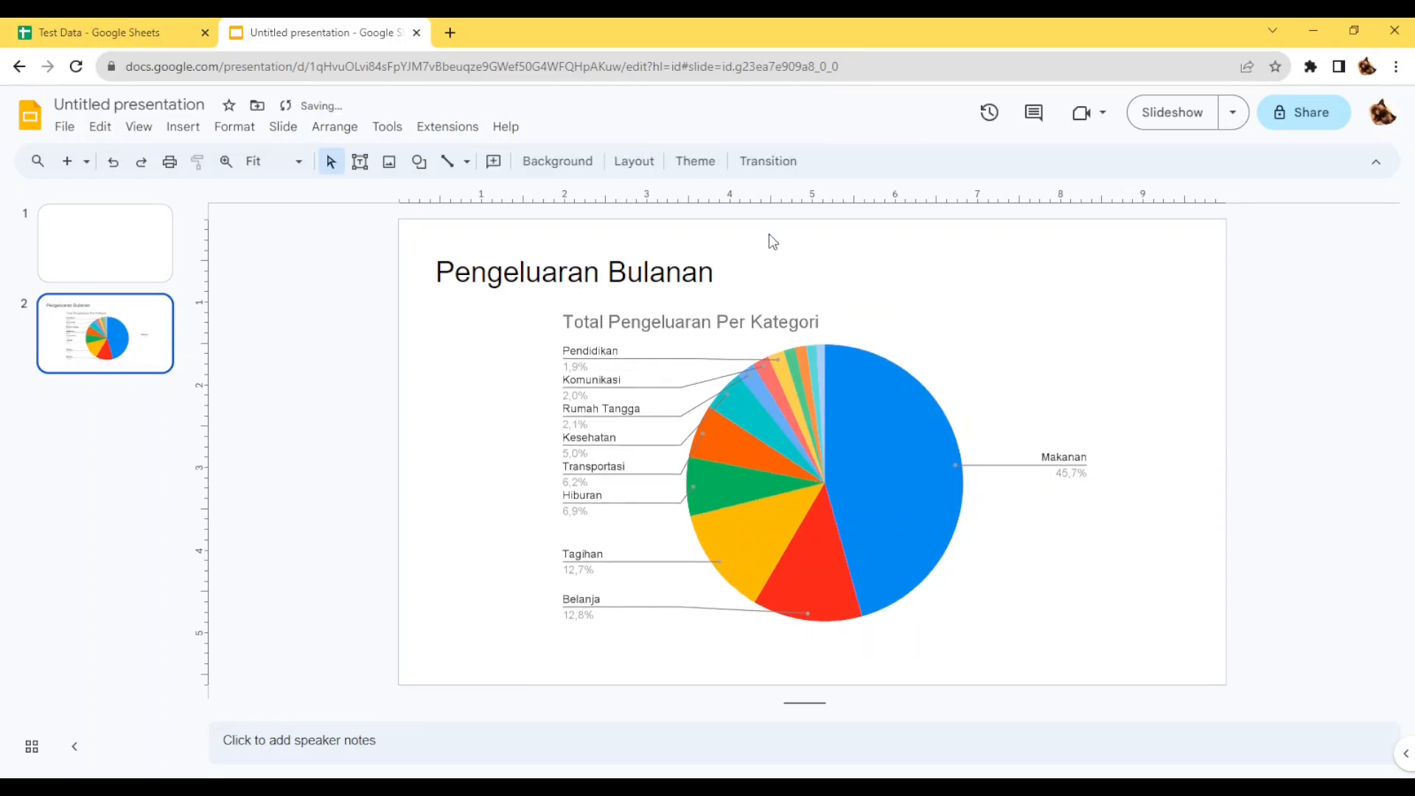
left_click(754, 261)
key("Delete")
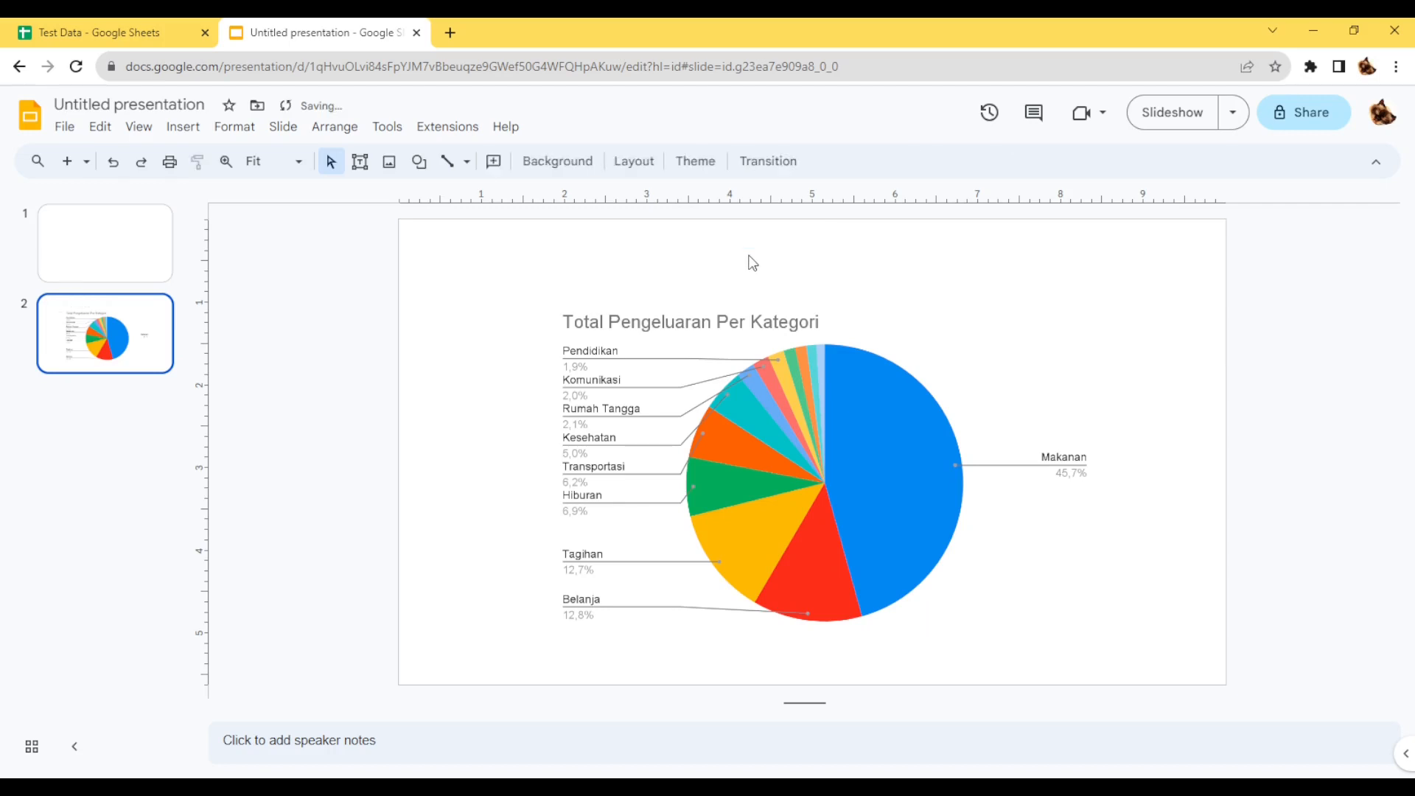
left_click(961, 351)
left_click_drag(961, 351, 958, 336)
left_click(1202, 361)
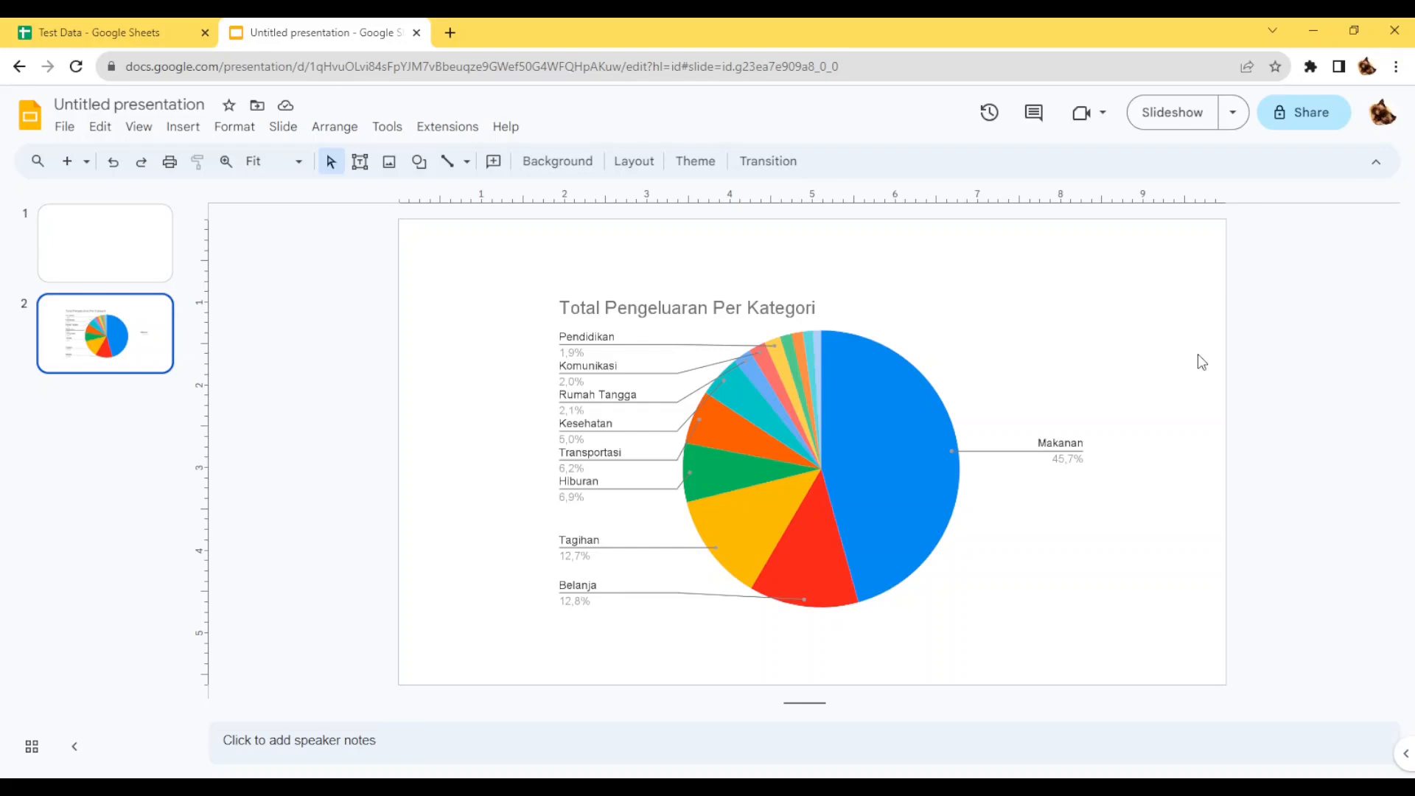
Switch to the Test Data spreadsheet and apply the monthly pivot table's JUMLAH value filter with all values selected.
left_click(145, 28)
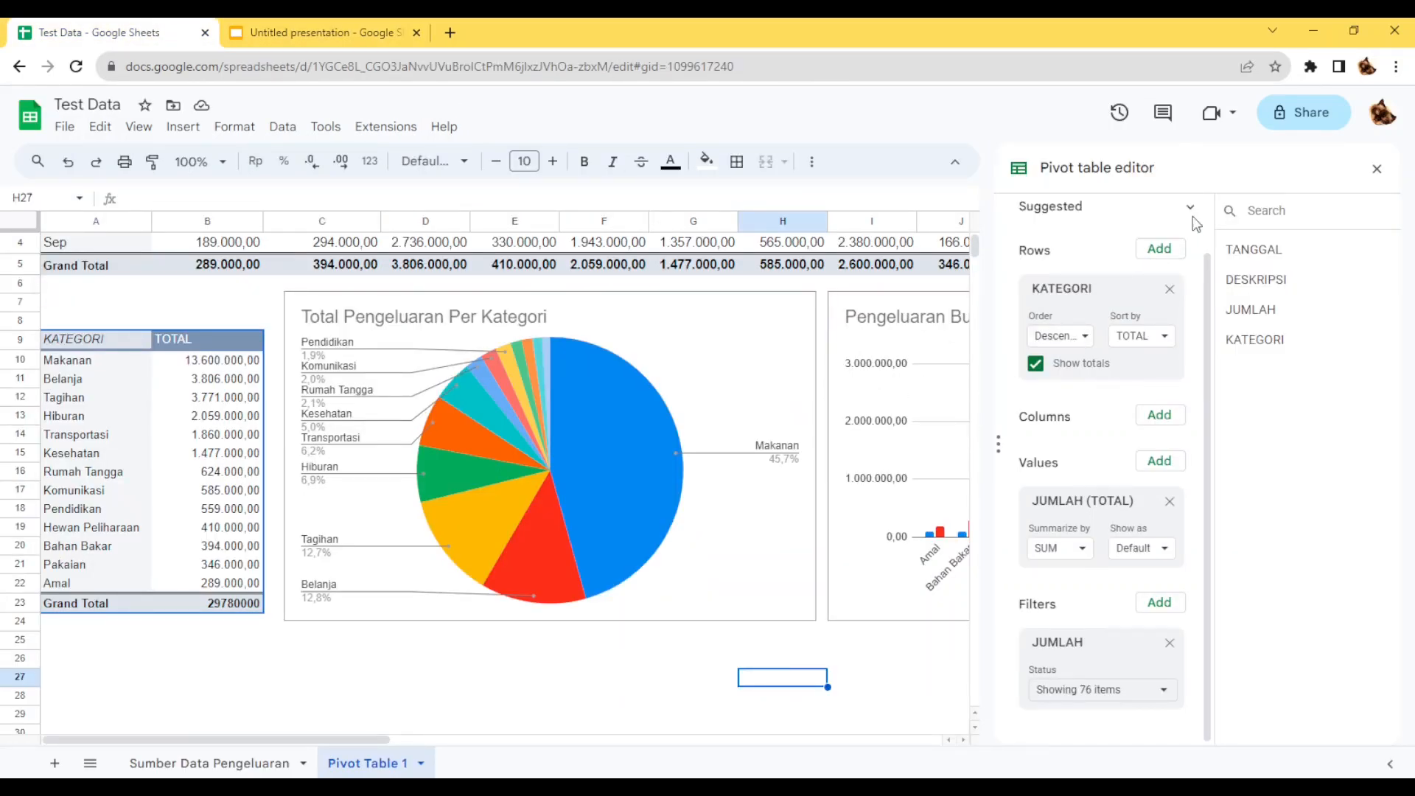
left_click(1376, 169)
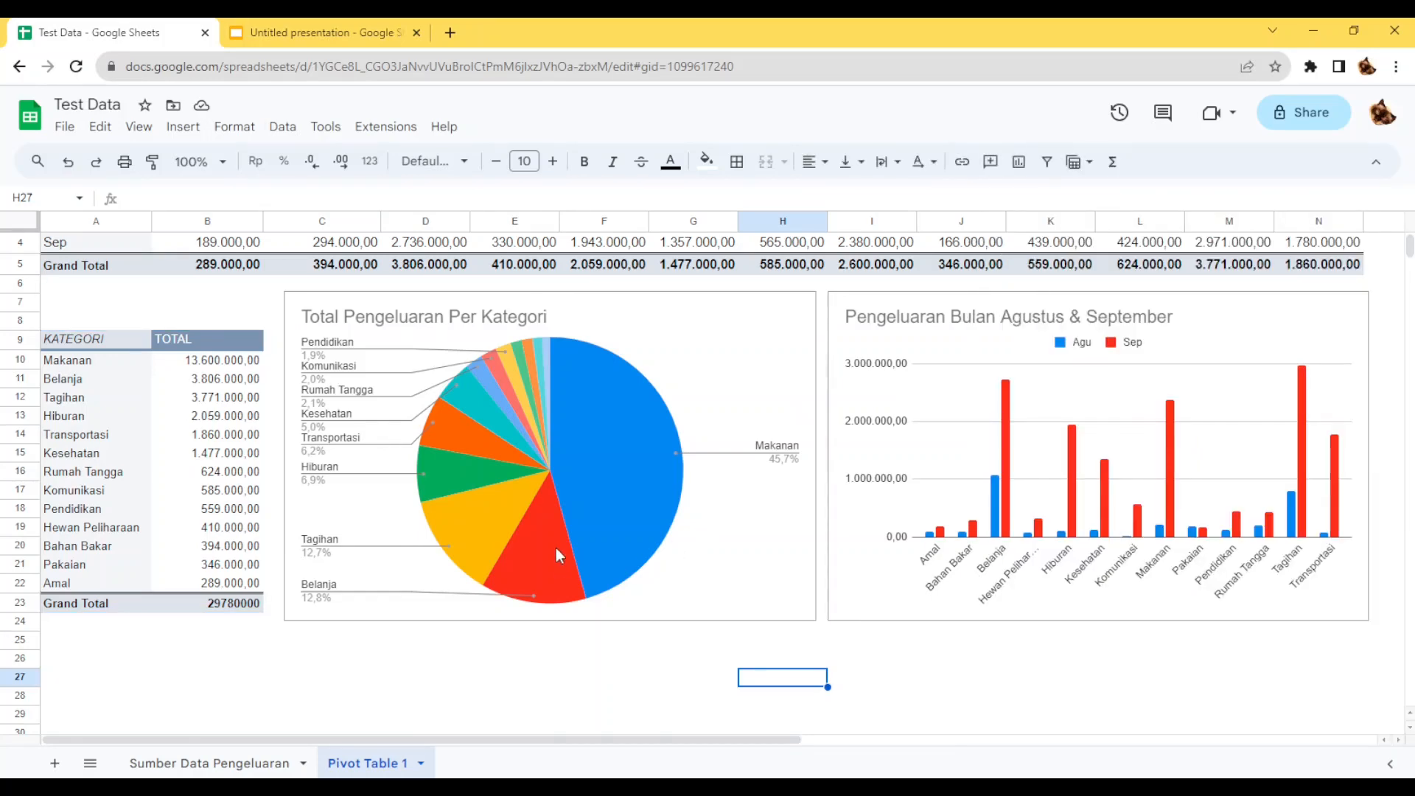
scroll(556, 547, "up", 1)
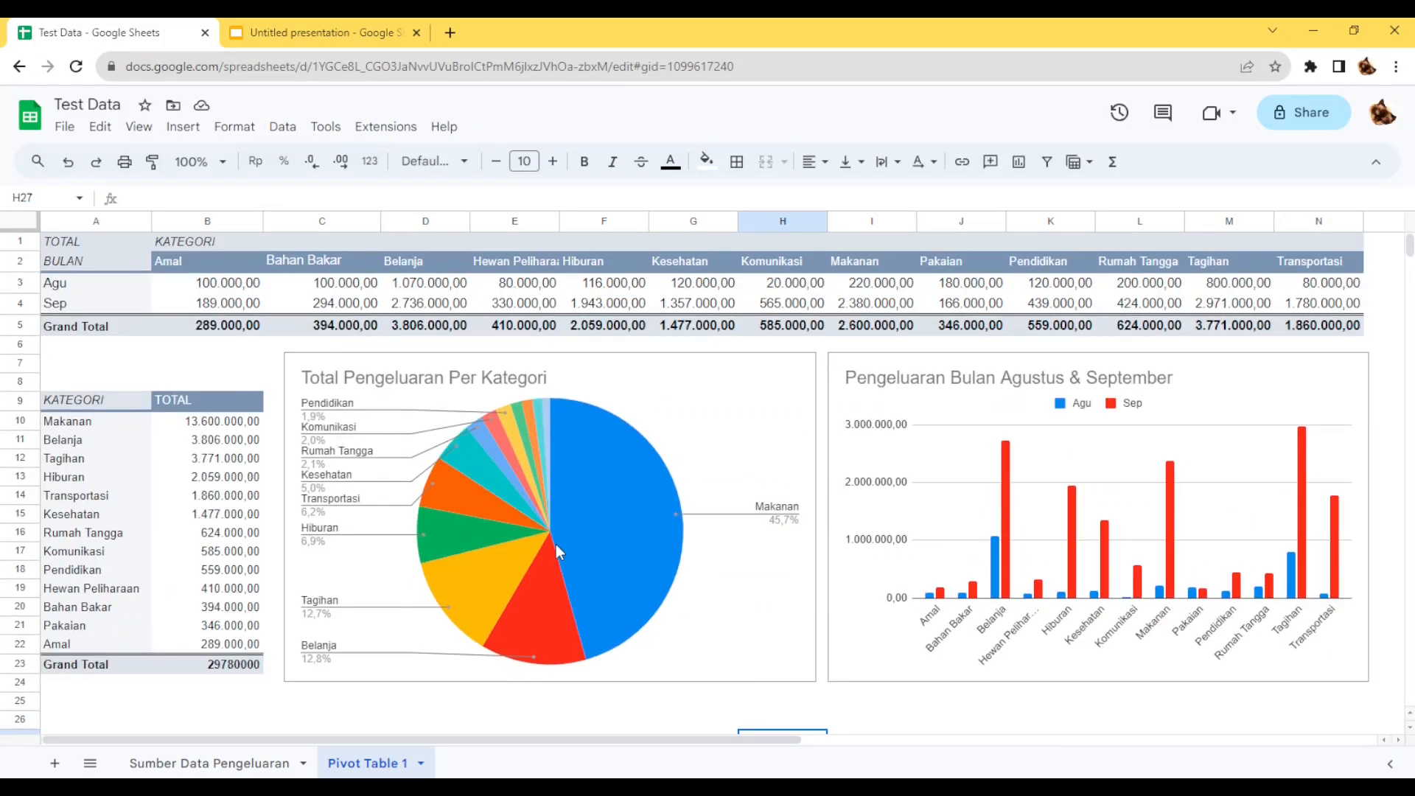
left_click(65, 245)
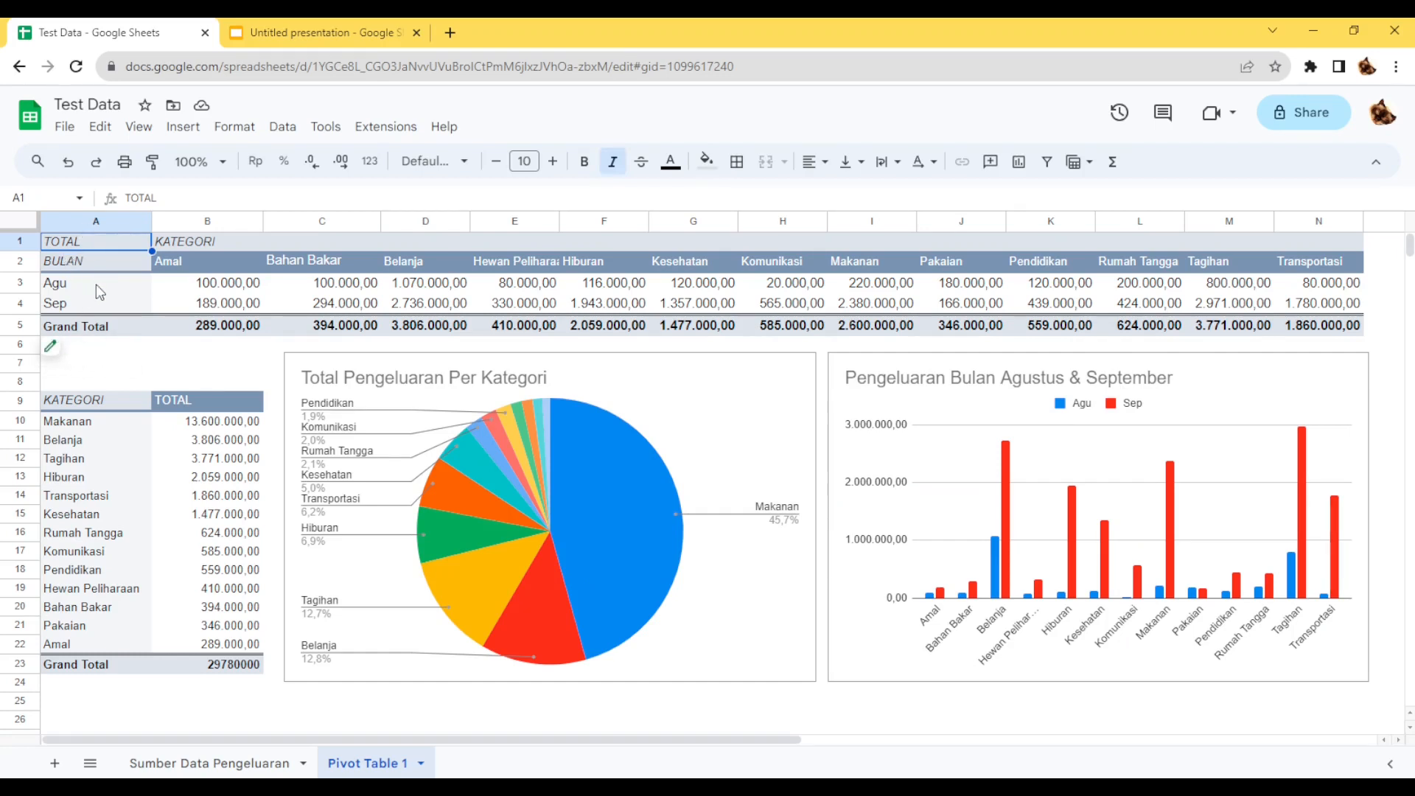
left_click(66, 346)
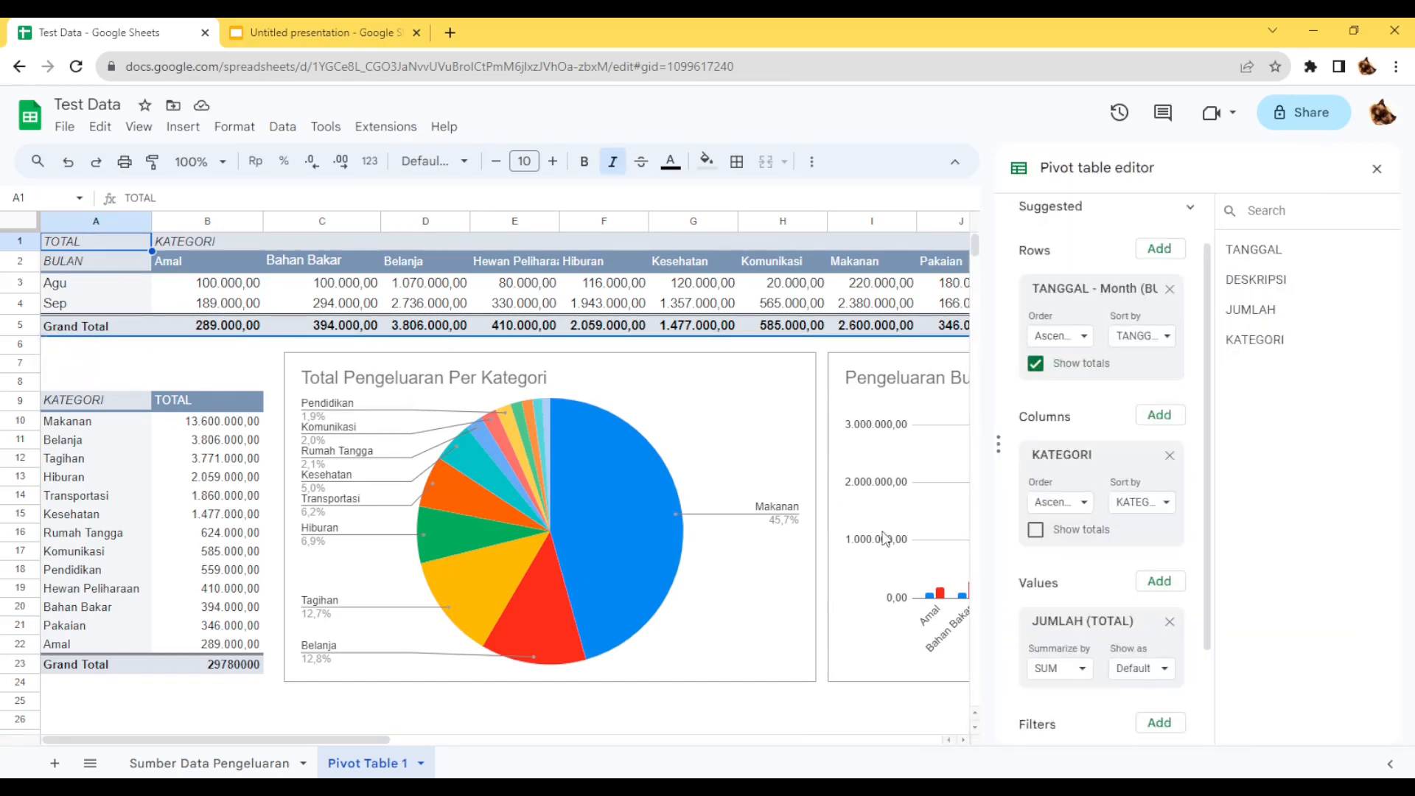
scroll(1081, 564, "down", 2)
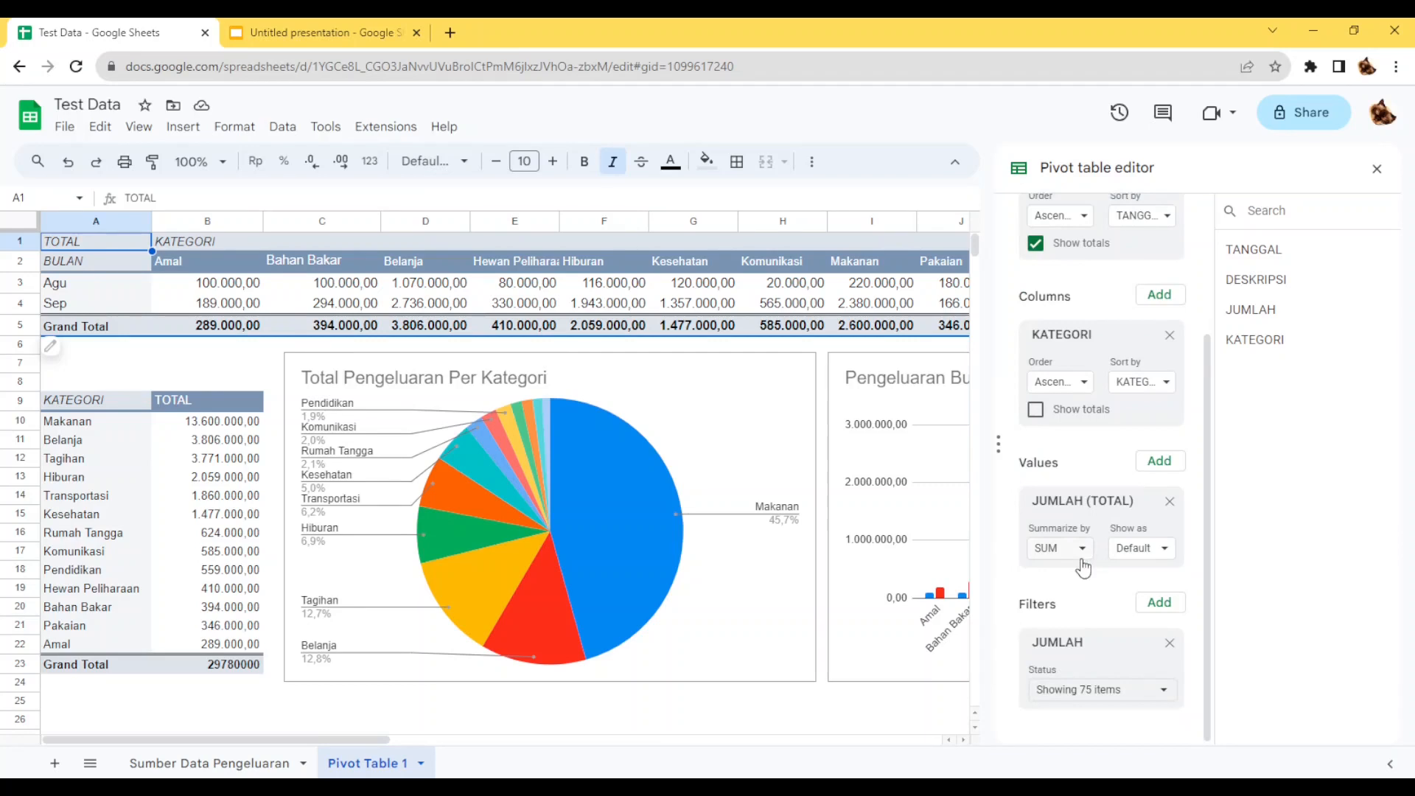
left_click(1113, 690)
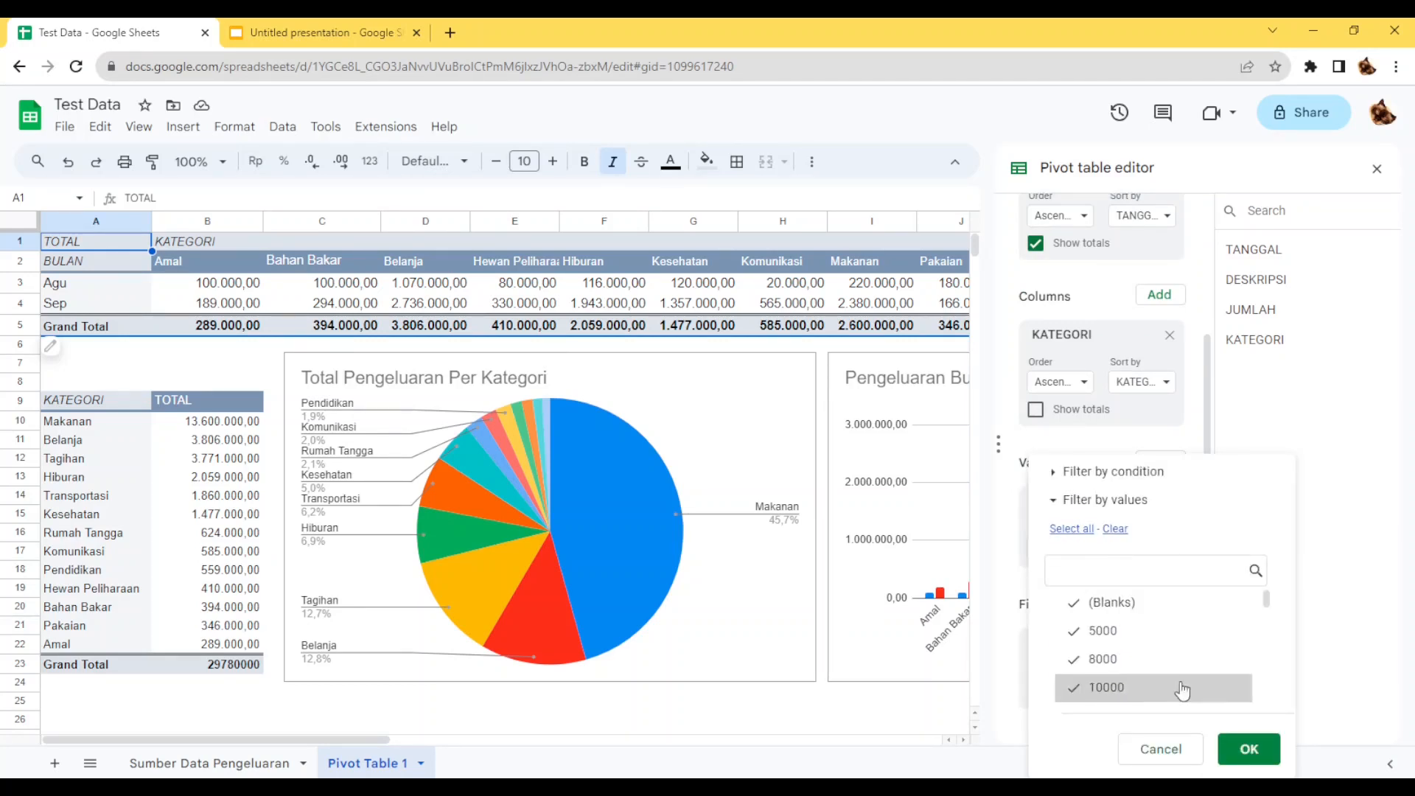
left_click(1249, 748)
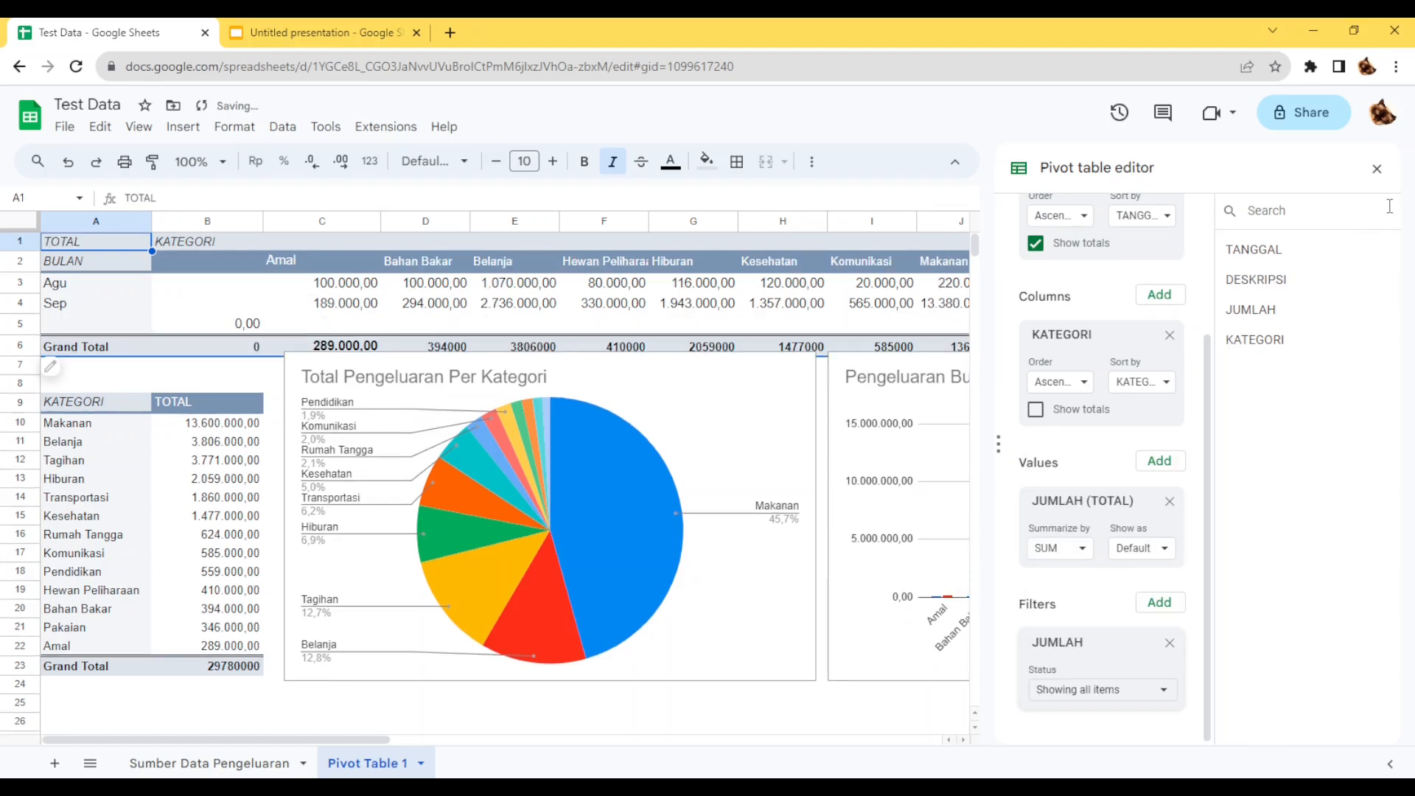
Exclude (Blanks) from the monthly pivot table's JUMLAH filter and close the pivot table editor.
left_click(1116, 689)
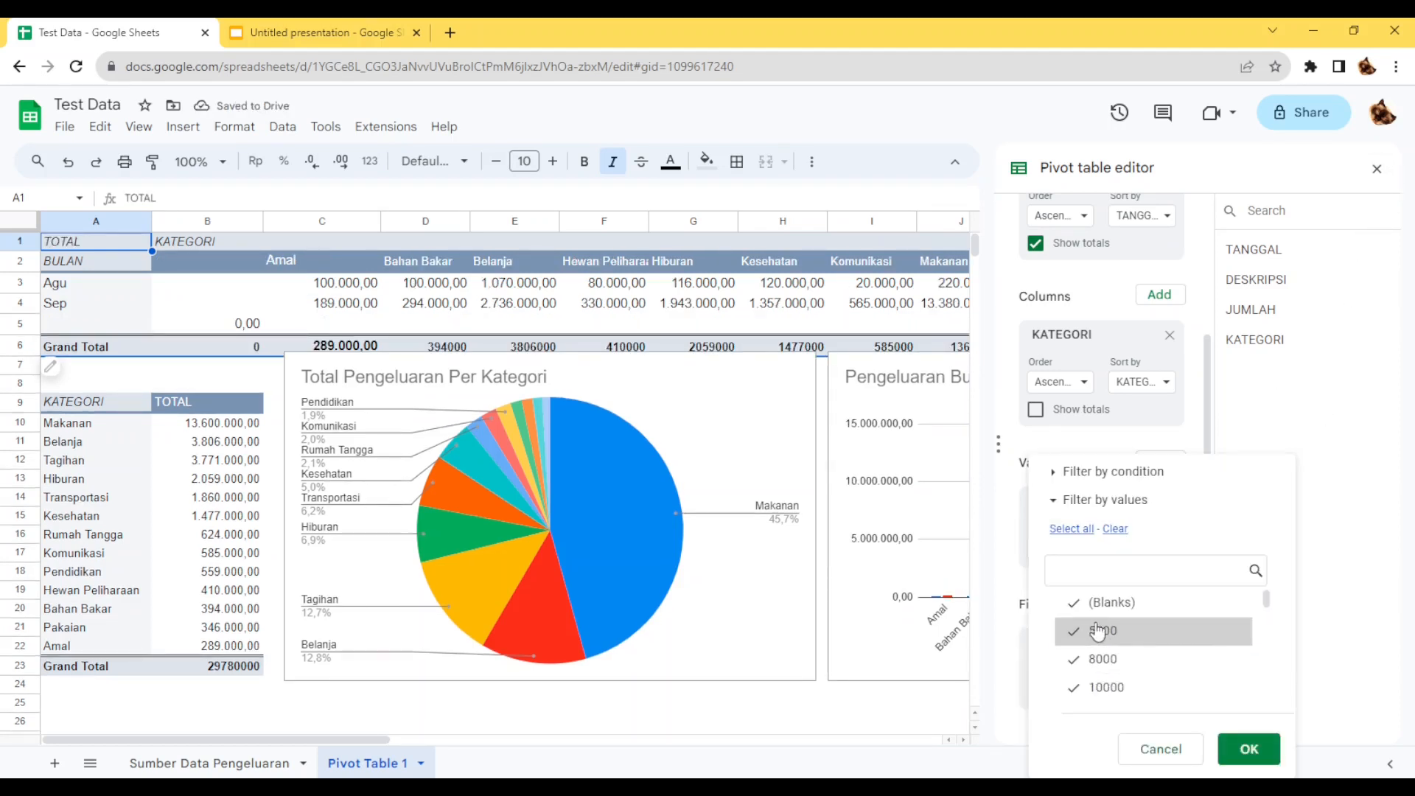
left_click(1247, 749)
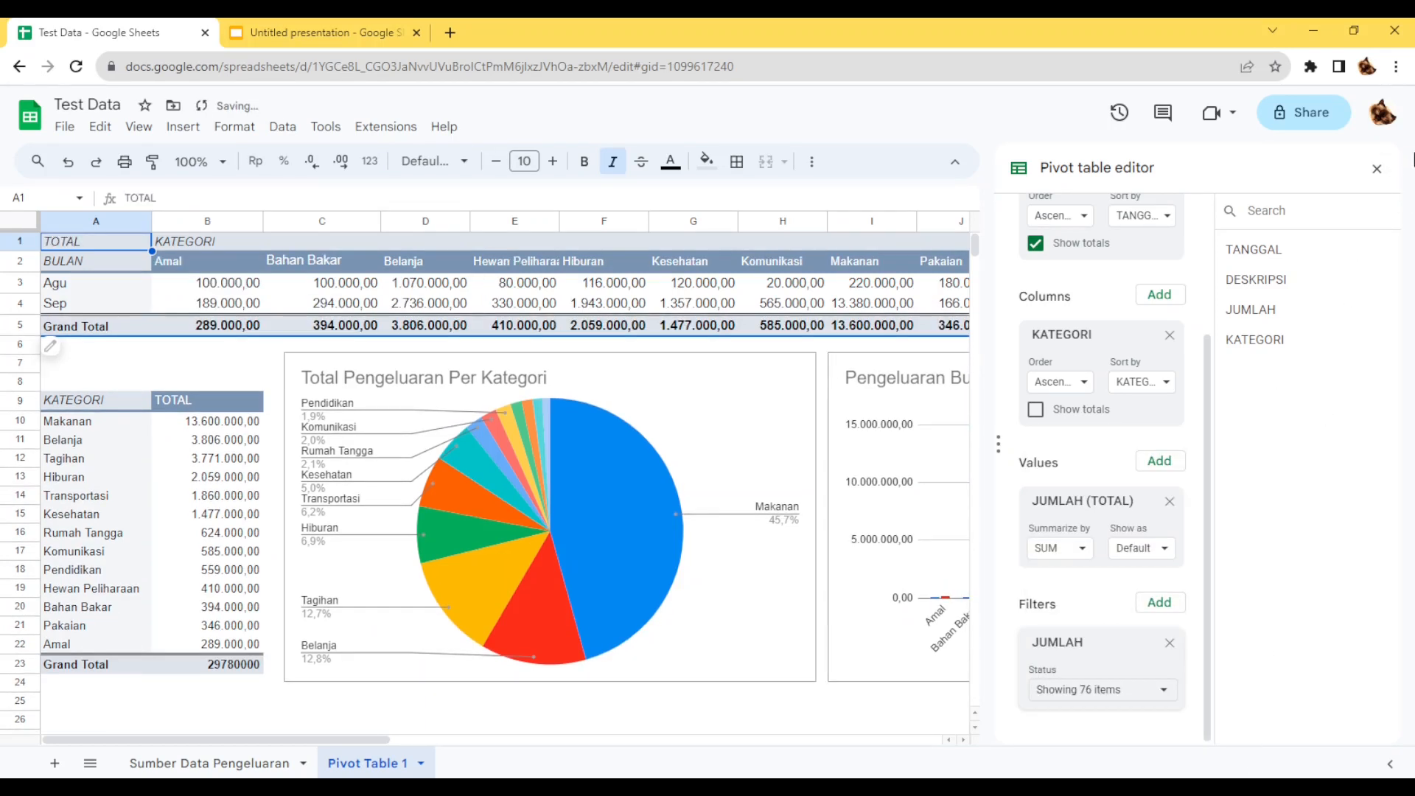
left_click(1375, 169)
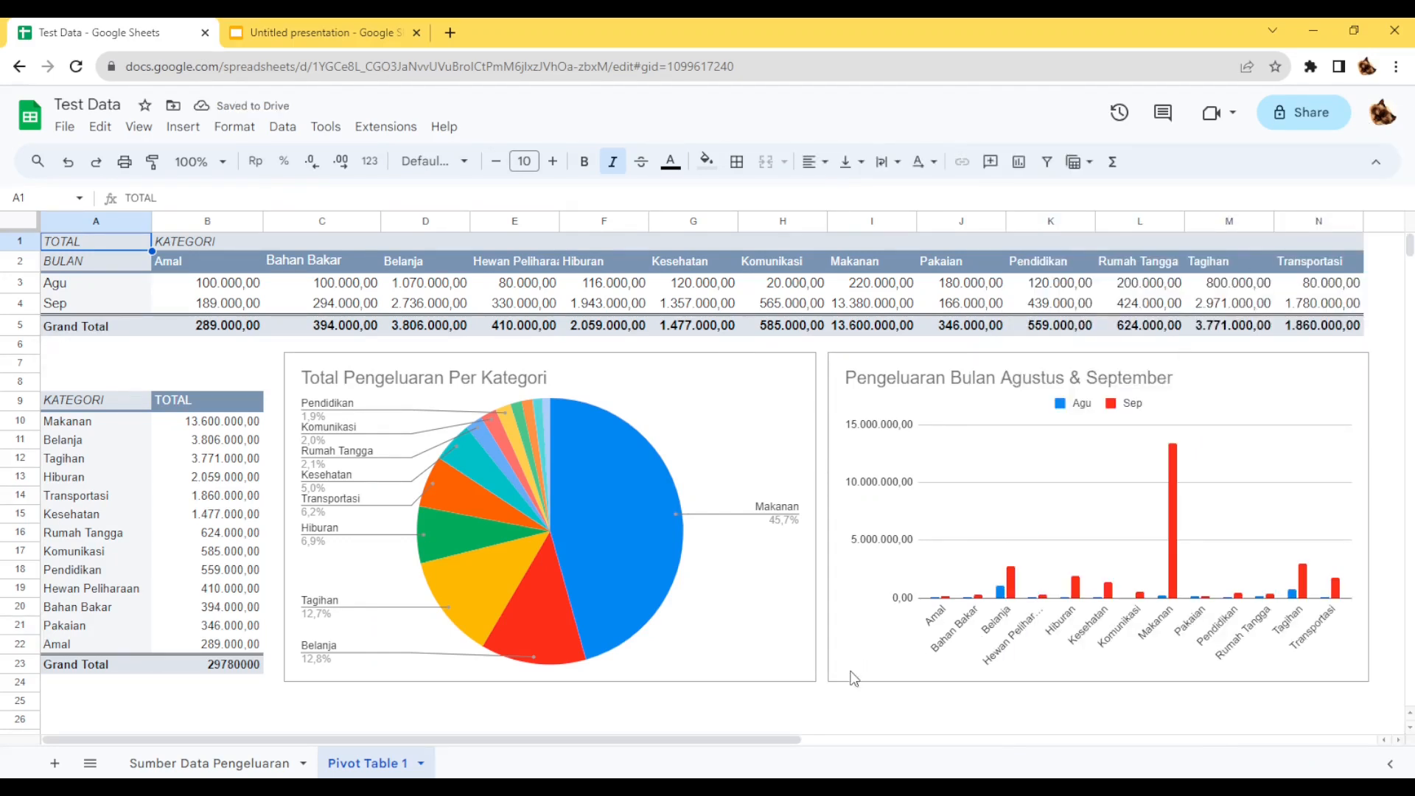
left_click(852, 704)
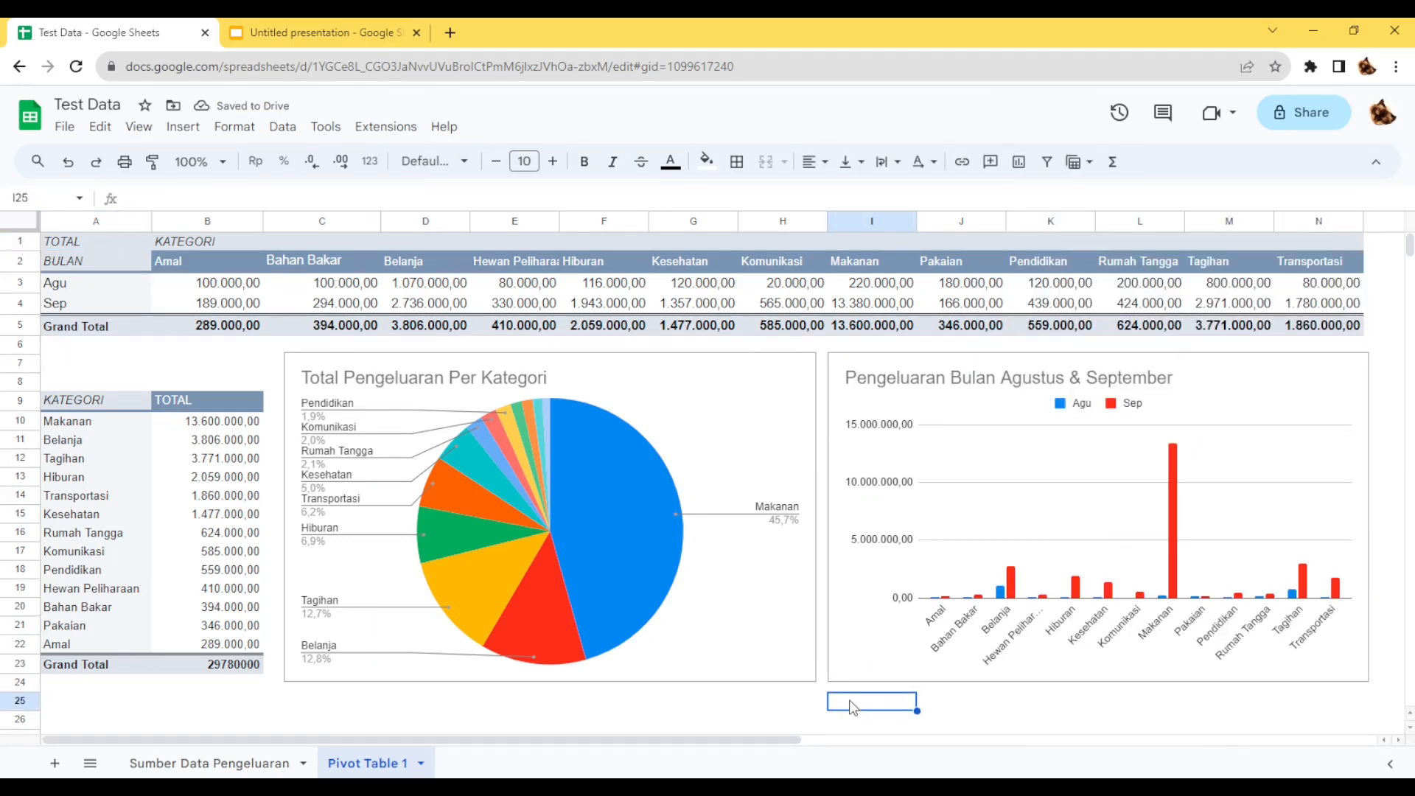